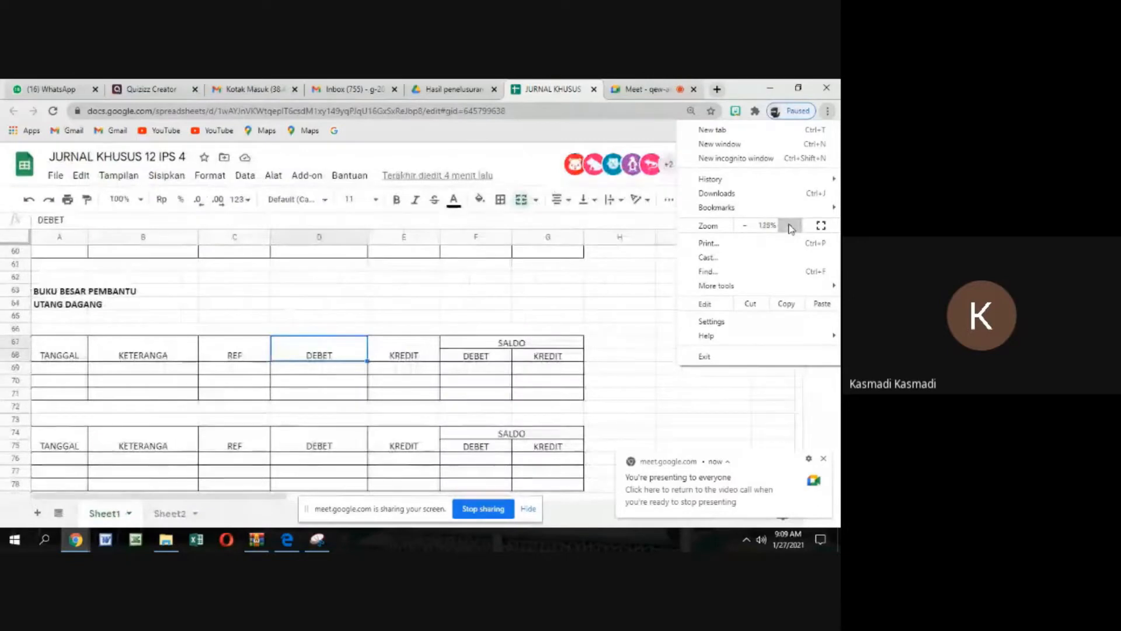
# Enlarge the browser page zoom to 125% and dismiss the screen-presenting notification
pyautogui.click(791, 228)
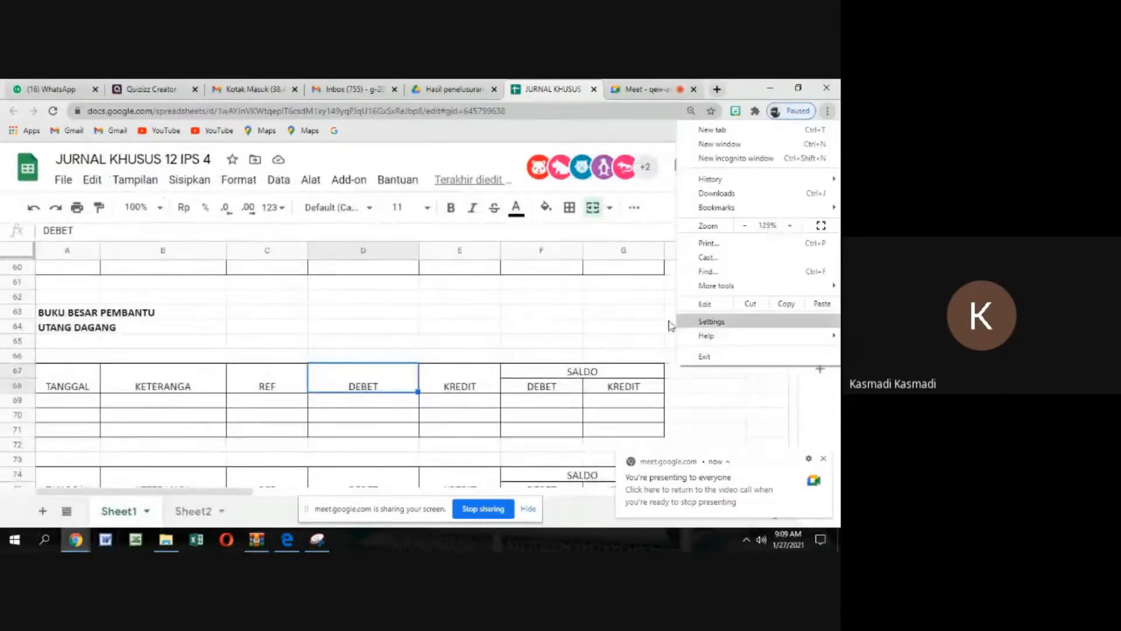
pyautogui.click(634, 315)
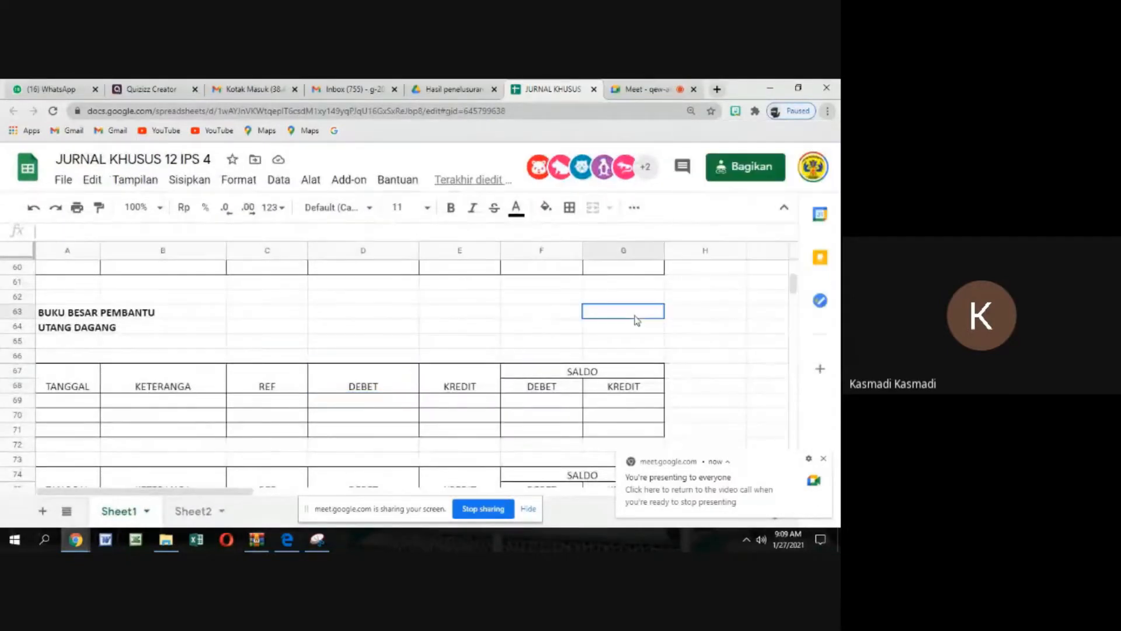
pyautogui.click(824, 459)
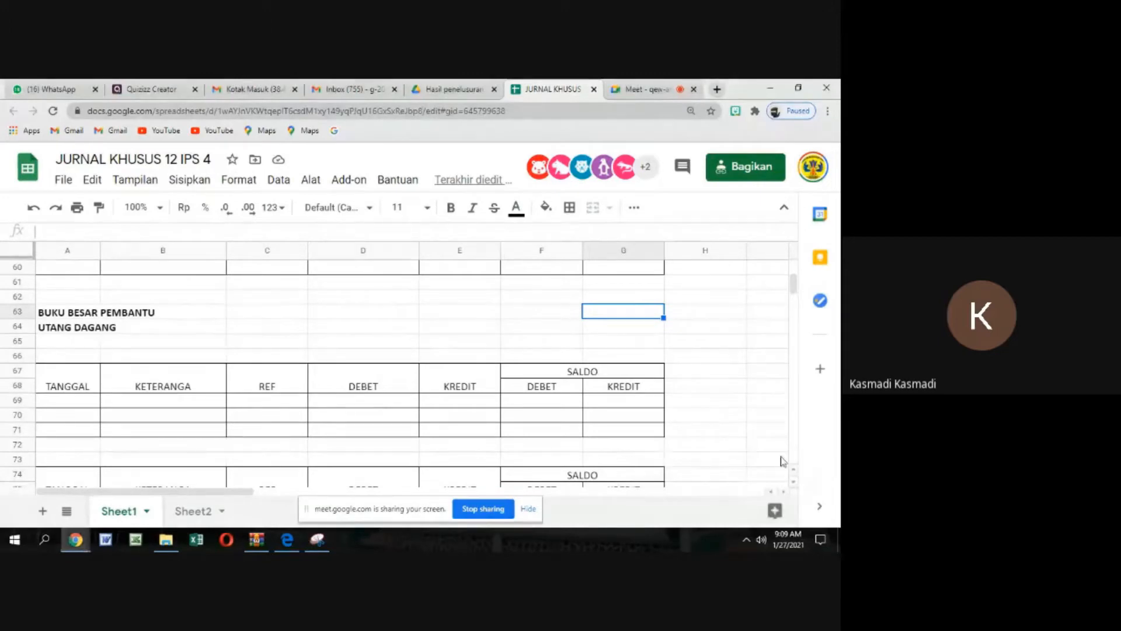
# Look over the purchase journal and the sales journal above the subsidiary ledgers on Sheet1
pyautogui.scroll(12, 325, 341)
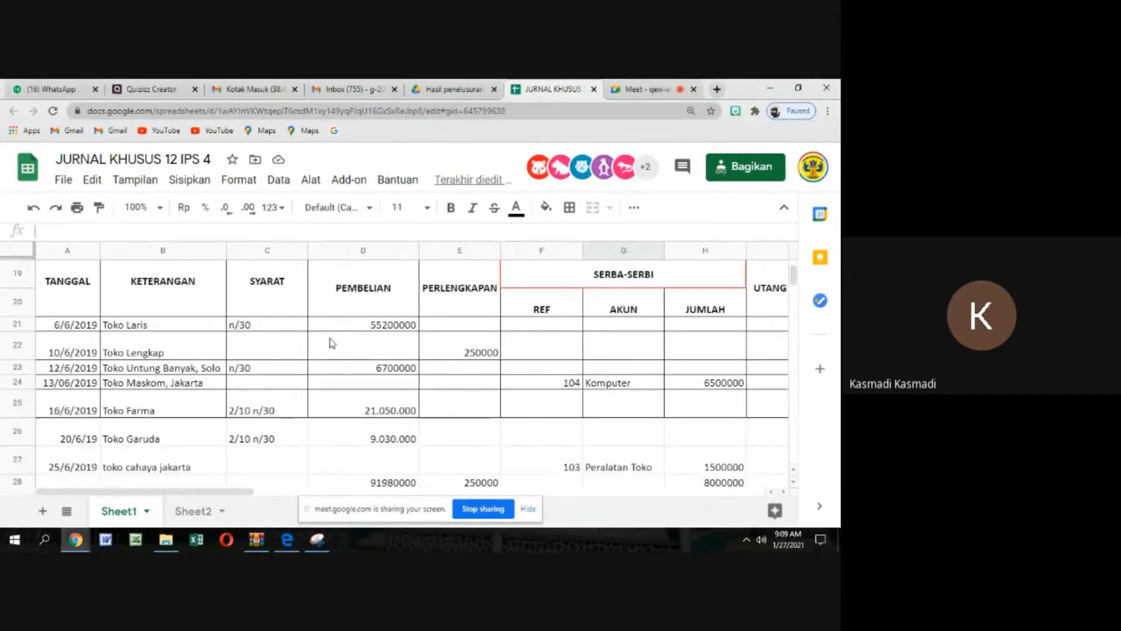
pyautogui.scroll(1, 331, 343)
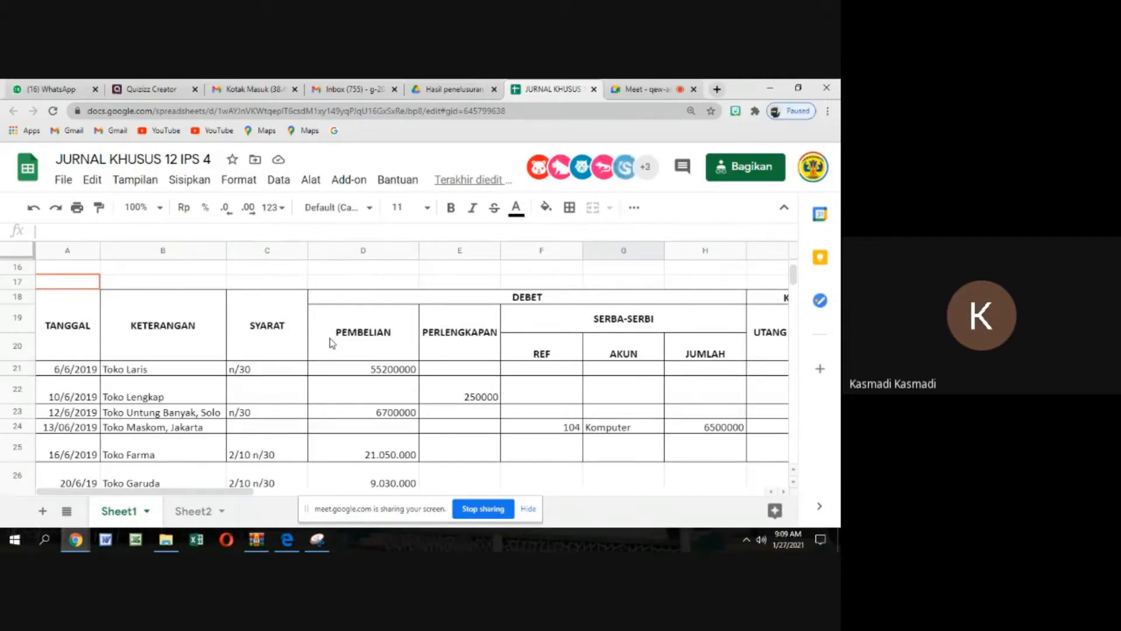
pyautogui.scroll(2, 327, 337)
pyautogui.scroll(4, 327, 337)
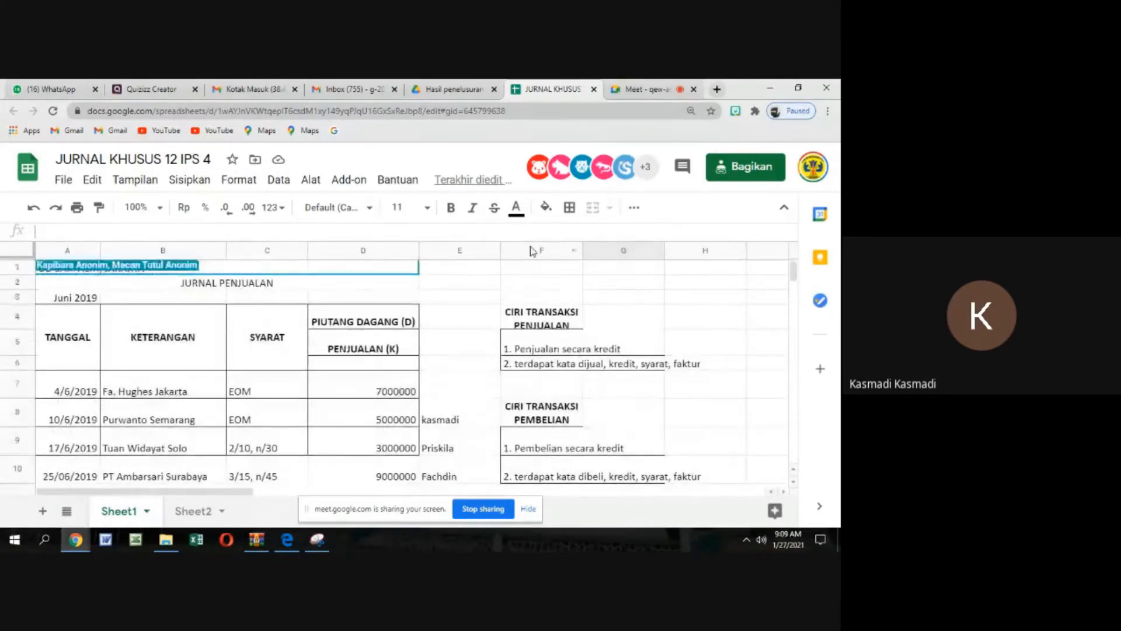
pyautogui.press('Down')
pyautogui.press('Up')
pyautogui.press('Up')
pyautogui.press('Up')
pyautogui.press('Up')
pyautogui.press('Up')
pyautogui.press('Up')
pyautogui.press('Up')
pyautogui.press('Up')
pyautogui.press('Up')
pyautogui.press('Up')
pyautogui.press('Up')
pyautogui.press('Up')
pyautogui.press('Up')
pyautogui.press('Up')
pyautogui.press('Up')
pyautogui.press('Up')
pyautogui.press('Up')
pyautogui.press('Up')
pyautogui.press('Up')
pyautogui.press('Up')
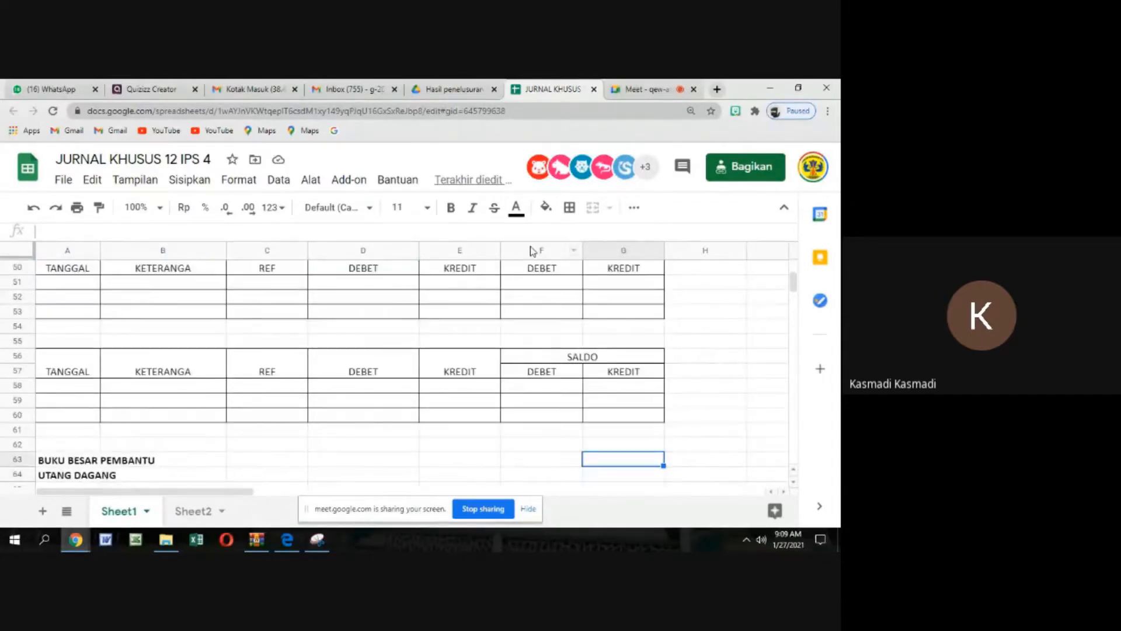
pyautogui.press('Up')
pyautogui.press('Up')
pyautogui.press('Up')
pyautogui.press('Up')
pyautogui.press('Up')
pyautogui.press('Up')
pyautogui.press('Up')
pyautogui.press('Up')
pyautogui.press('Up')
pyautogui.press('Up')
pyautogui.press('Up')
pyautogui.press('Up')
pyautogui.press('Up')
pyautogui.press('Up')
pyautogui.press('Up')
pyautogui.press('Up')
pyautogui.press('Up')
pyautogui.press('Up')
pyautogui.press('Up')
pyautogui.press('Up')
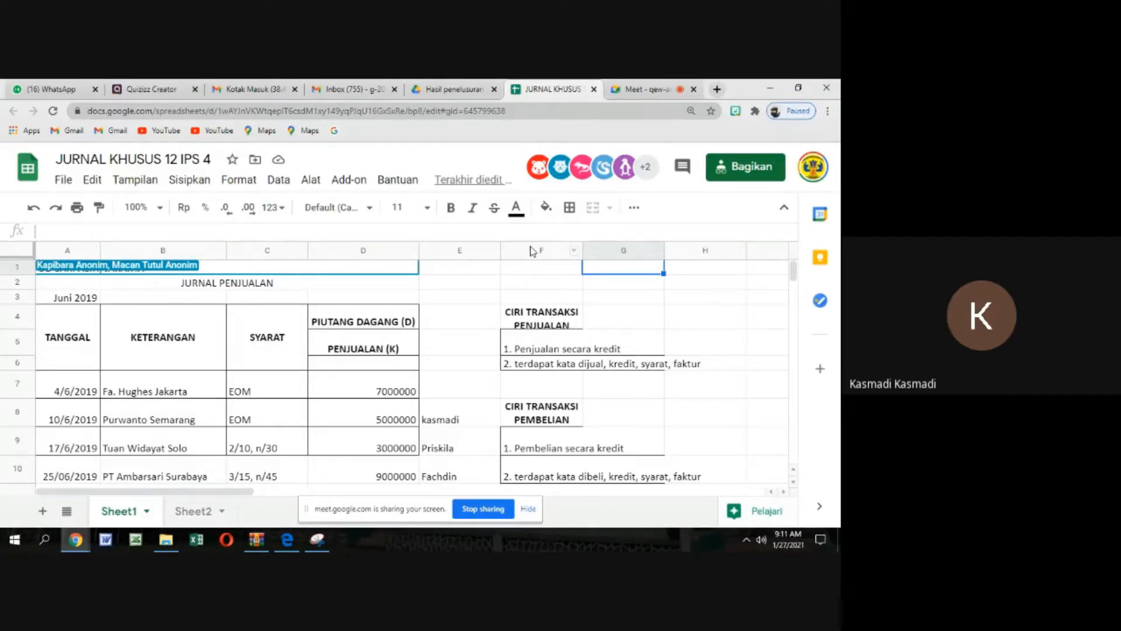
# Switch to the Google Meet call, admit the waiting participant and return to the JURNAL KHUSUS spreadsheet
pyautogui.click(646, 92)
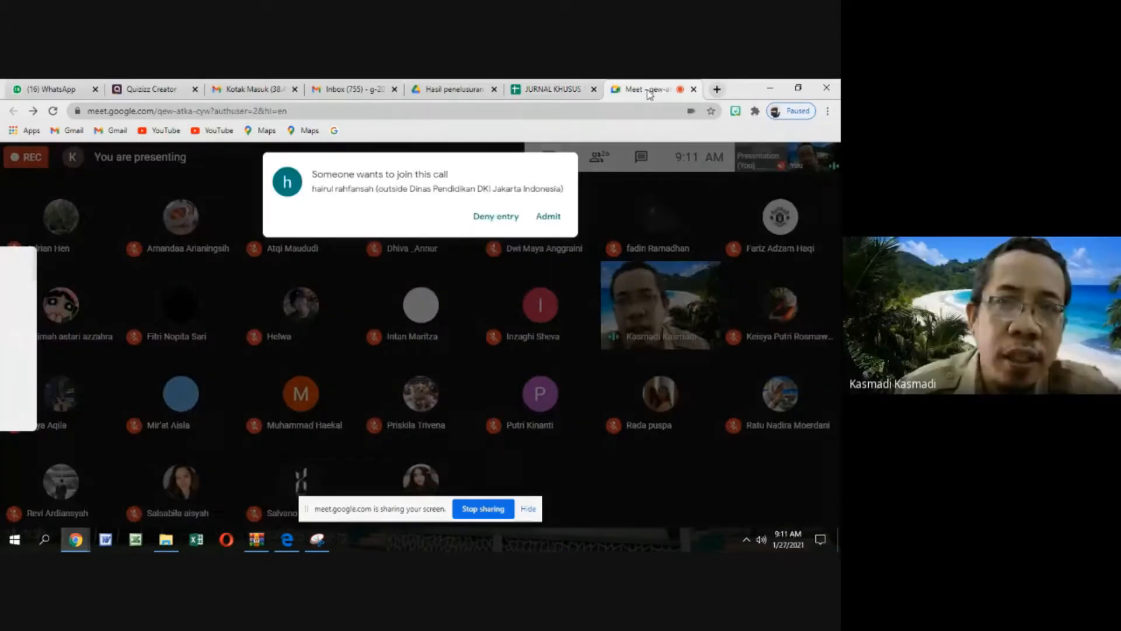
pyautogui.click(566, 218)
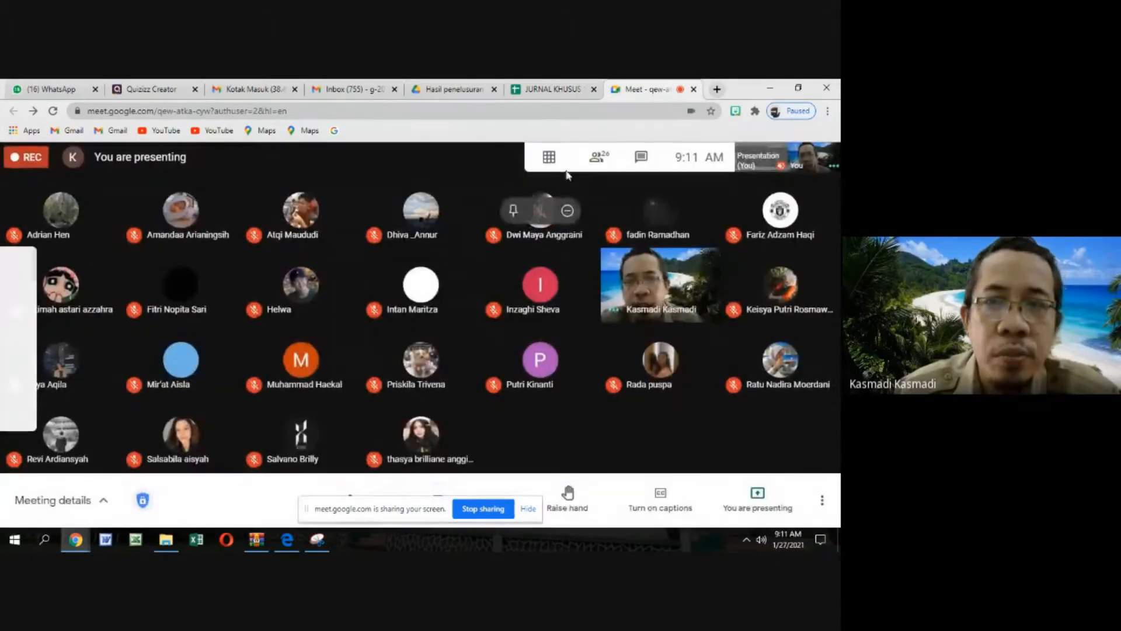
pyautogui.moveTo(571, 168)
pyautogui.click(553, 92)
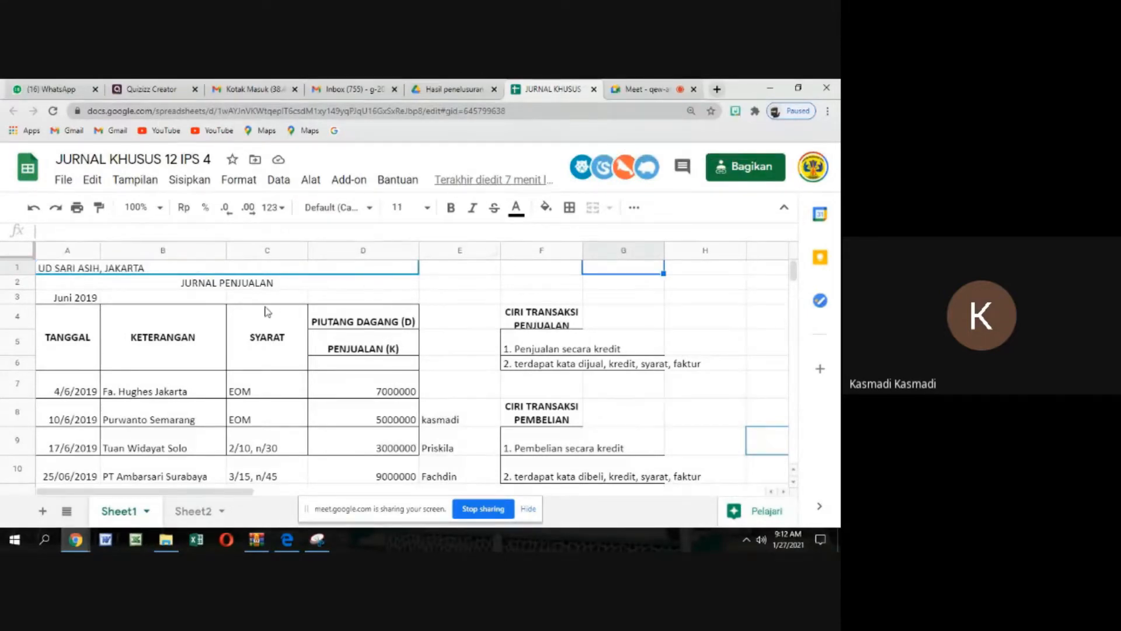
# Examine the sales and purchase journals and the blank receivables and payables subsidiary ledger tables below them
pyautogui.scroll(-1, 266, 311)
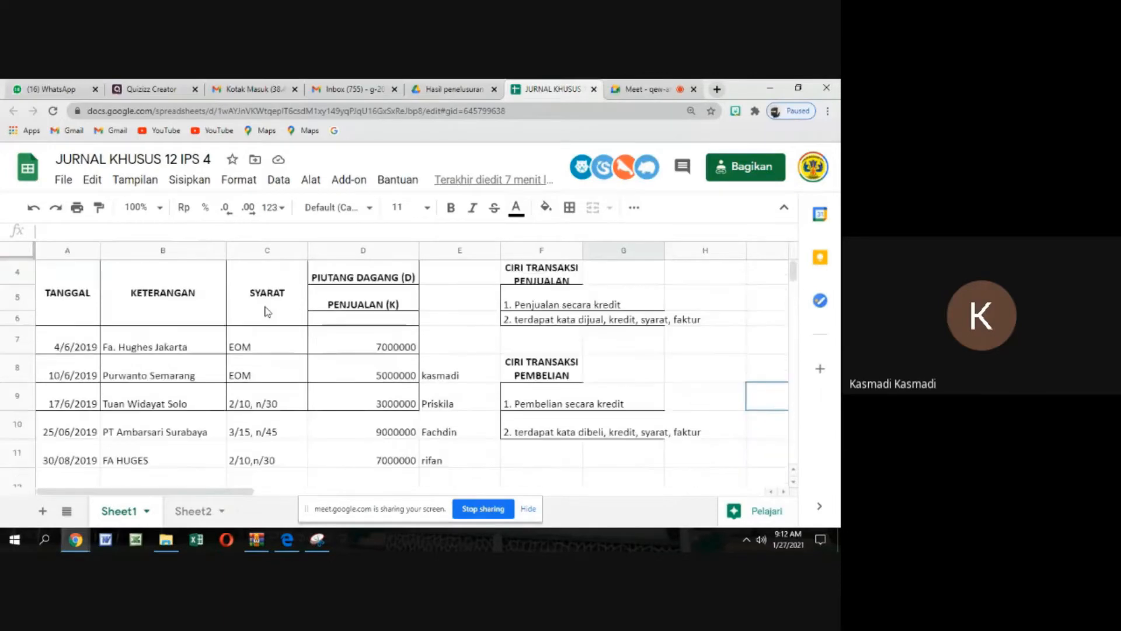
pyautogui.scroll(1, 267, 311)
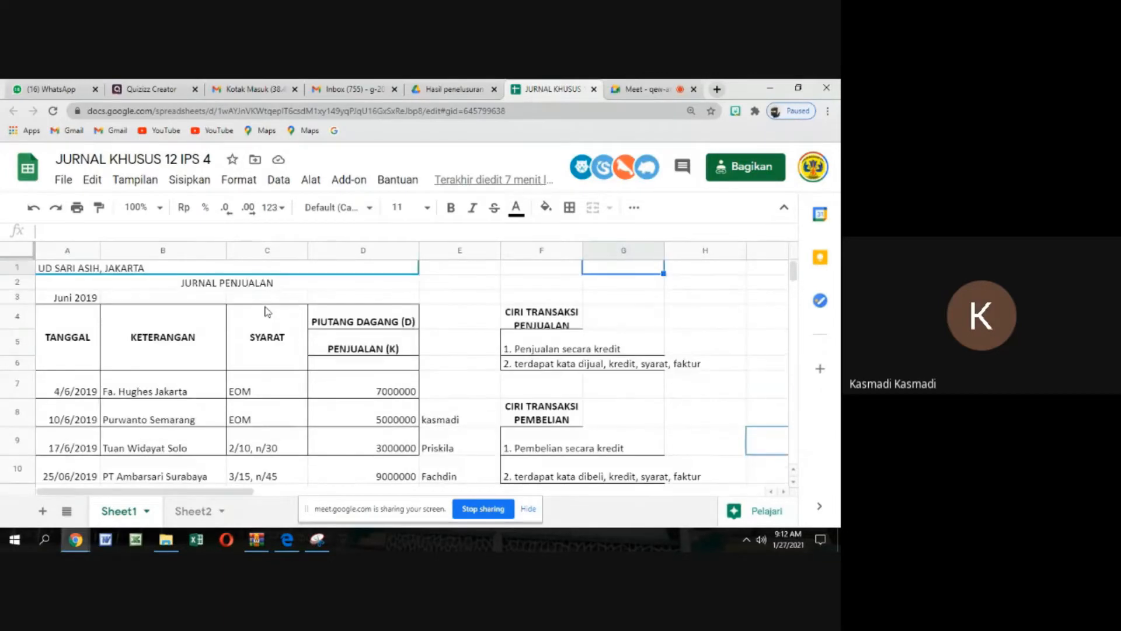
pyautogui.scroll(-1, 267, 311)
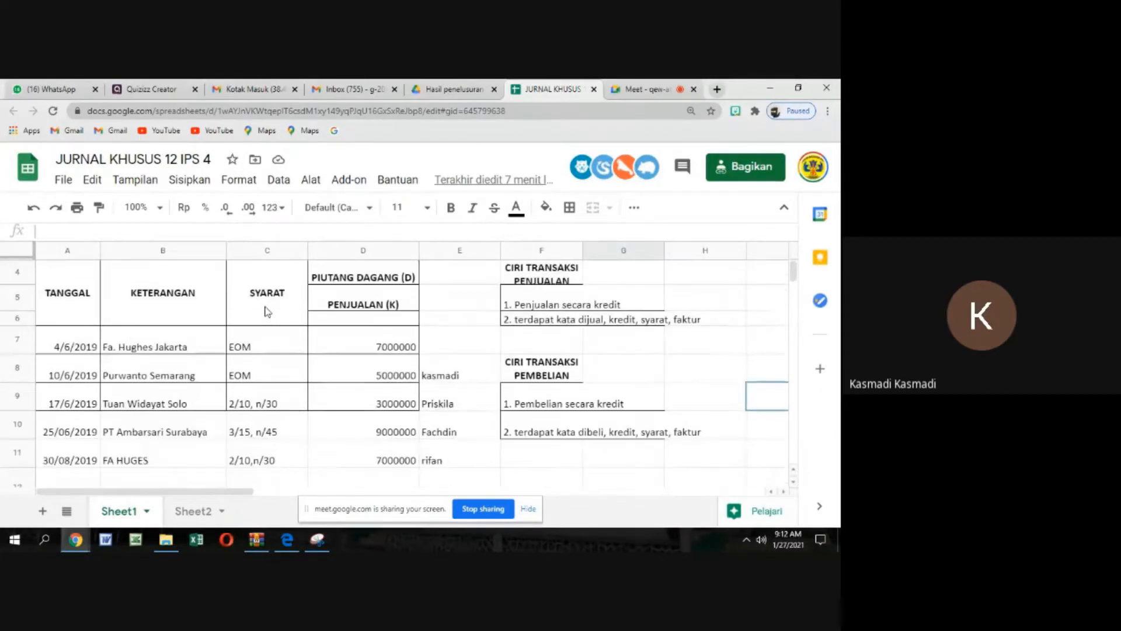
pyautogui.scroll(-1, 267, 311)
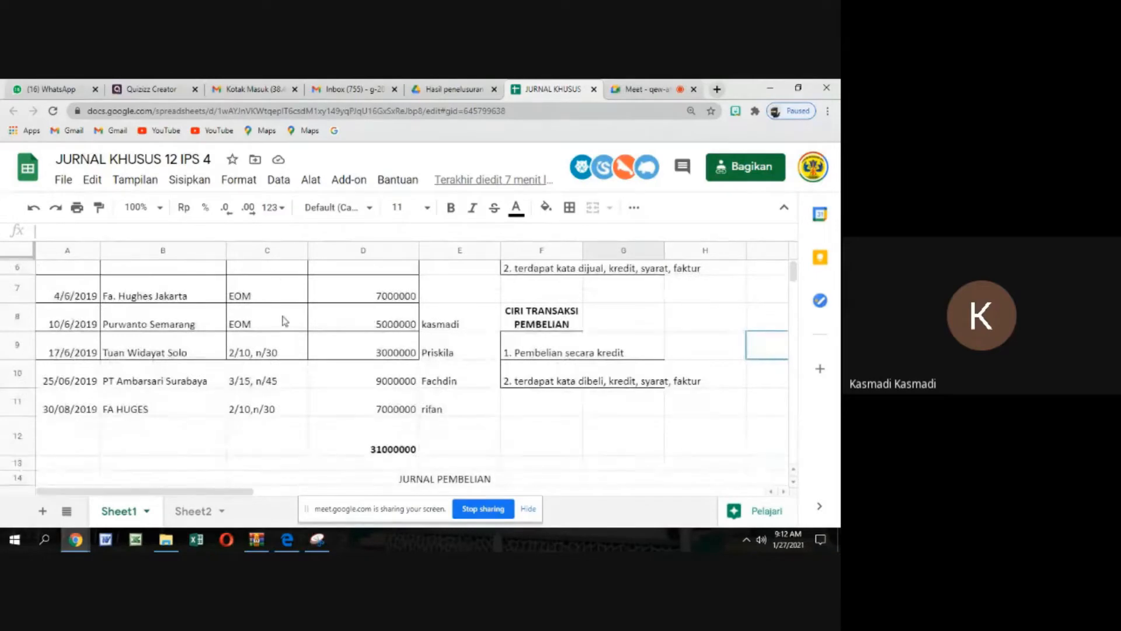
pyautogui.scroll(-2, 283, 320)
pyautogui.scroll(-3, 283, 325)
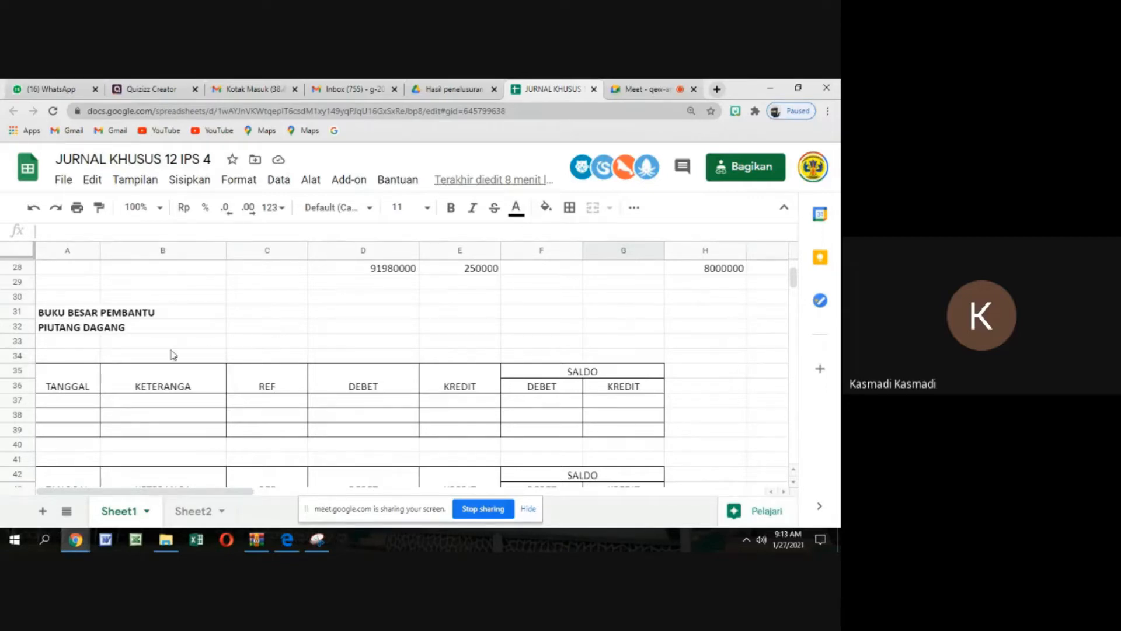
pyautogui.scroll(-1, 173, 355)
pyautogui.scroll(-12, 173, 354)
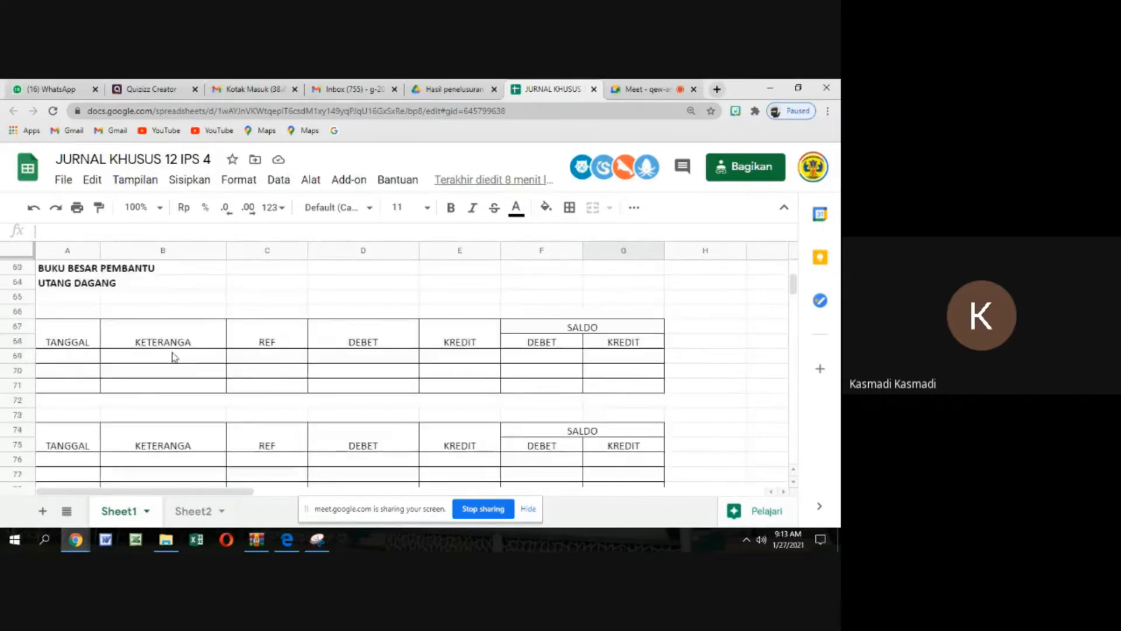
pyautogui.scroll(-19, 174, 361)
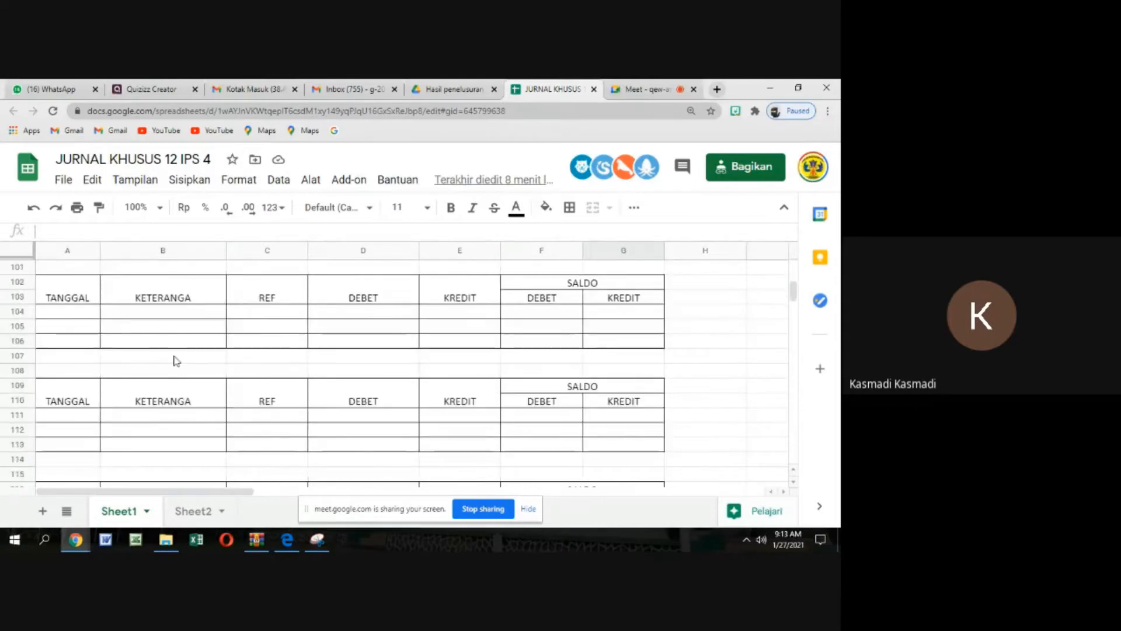
pyautogui.scroll(14, 179, 363)
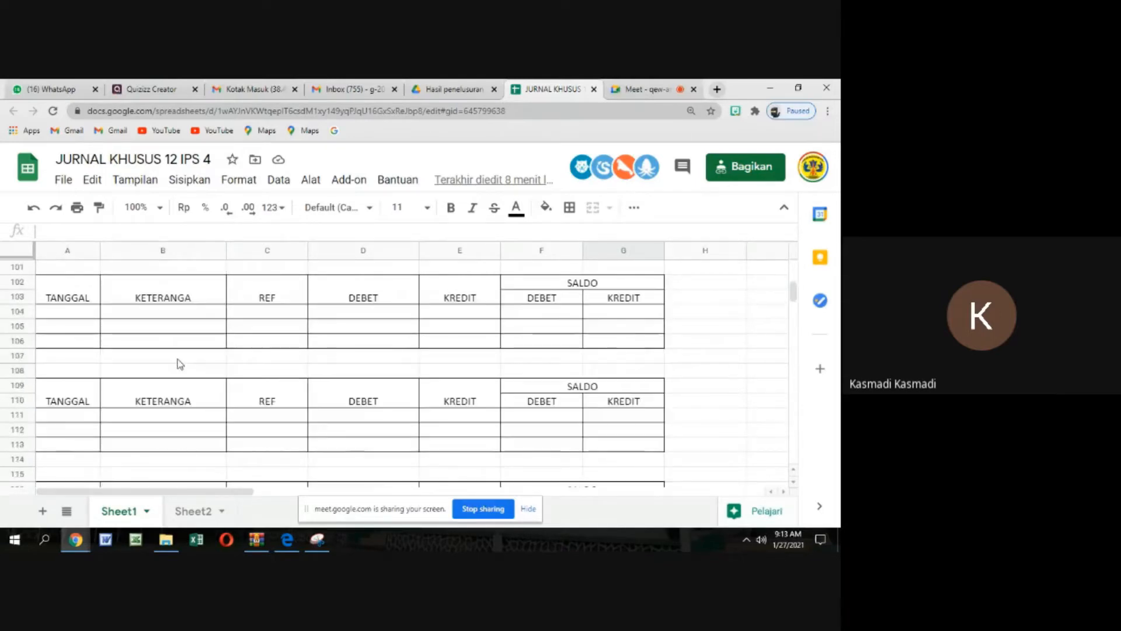
pyautogui.scroll(6, 180, 364)
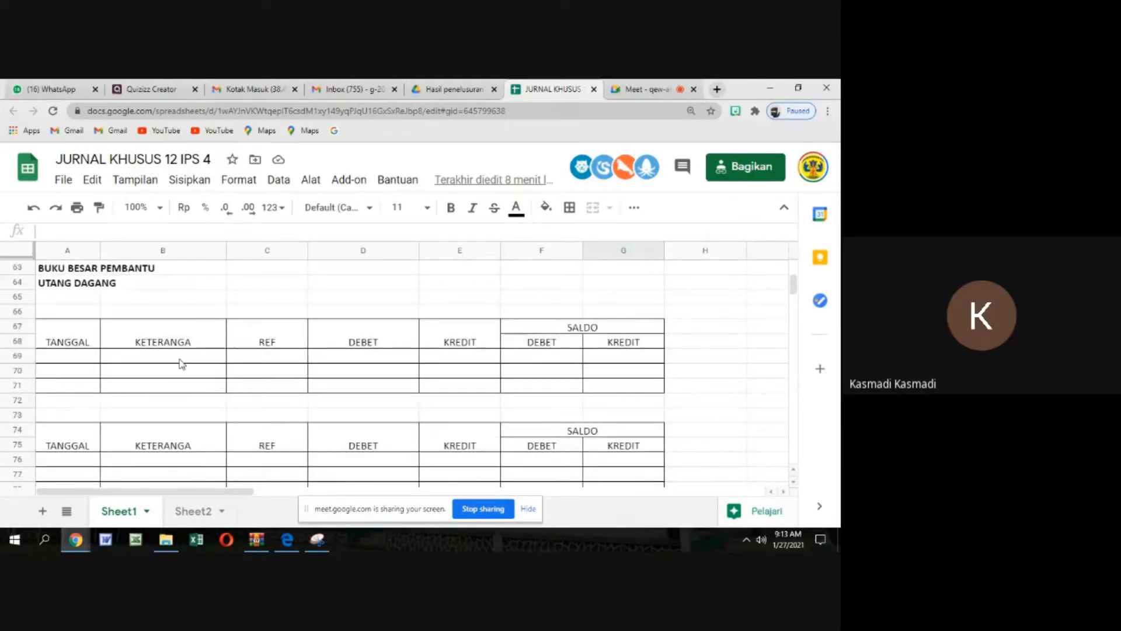
pyautogui.scroll(12, 180, 364)
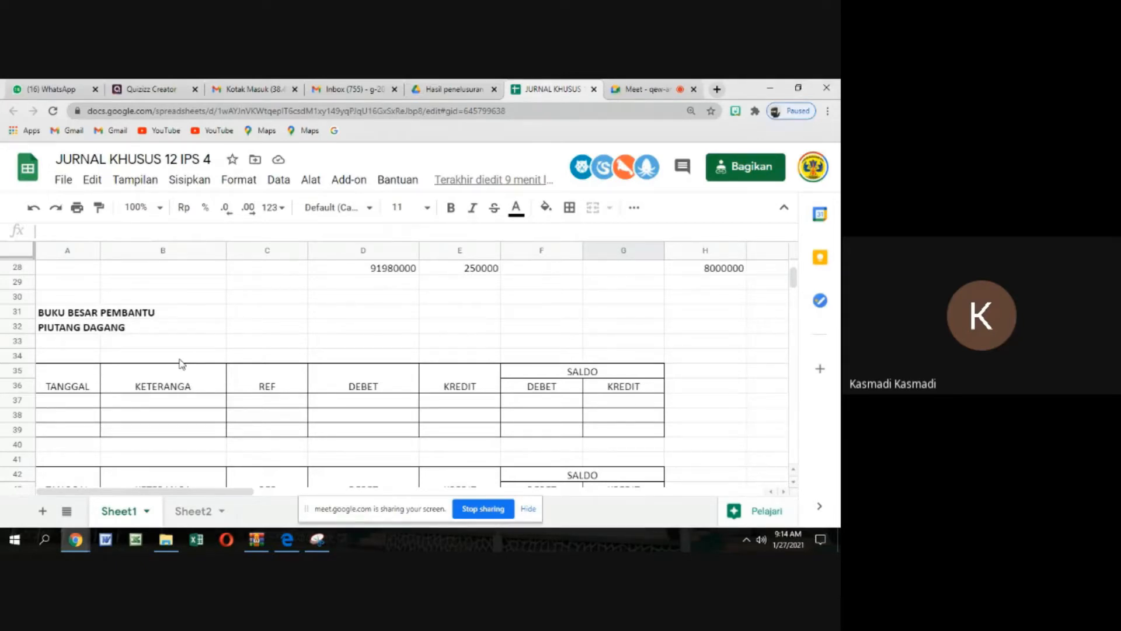
# Correct the description column heading of the first PIUTANG DAGANG ledger table to "KETERANGAN"
pyautogui.doubleClick(199, 390)
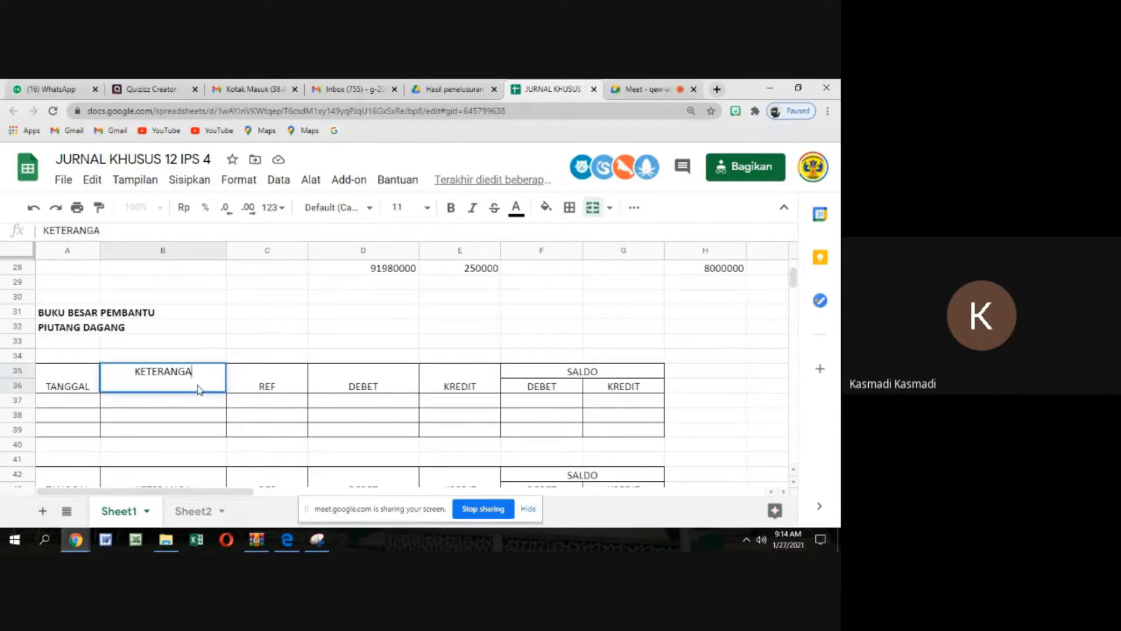
pyautogui.write('N')
pyautogui.click(219, 355)
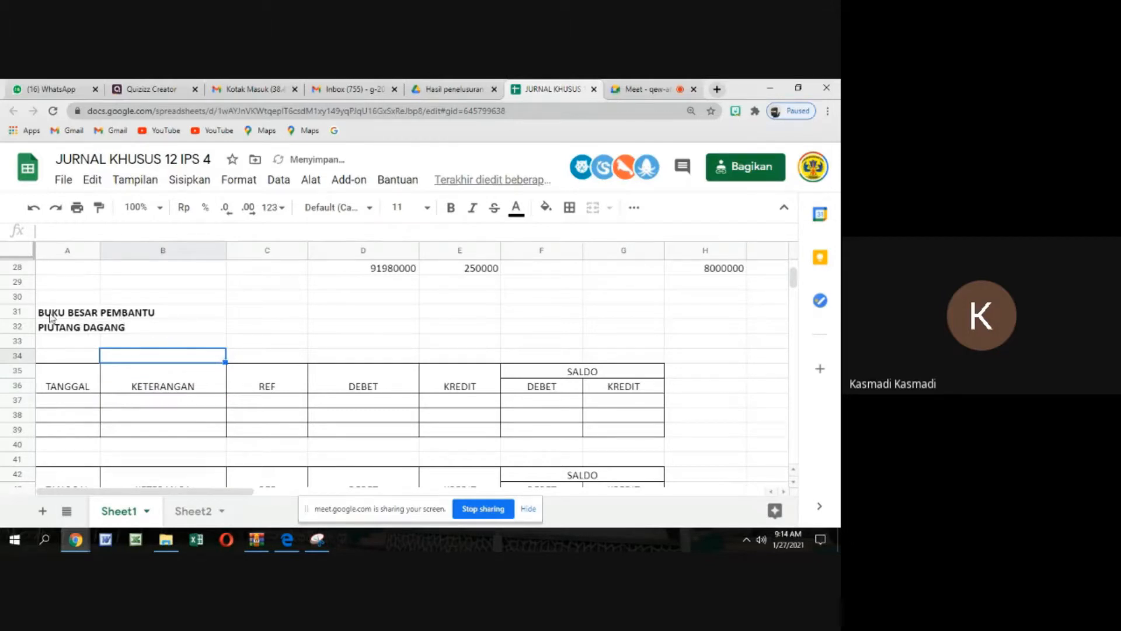
# Extend the BUKU BESAR PEMBANTU title above PIUTANG DAGANG with "(JURNAL PENJUALAN DAN PENERIMAAN KAS)"
pyautogui.click(163, 316)
pyautogui.press('Delete')
pyautogui.press('Left')
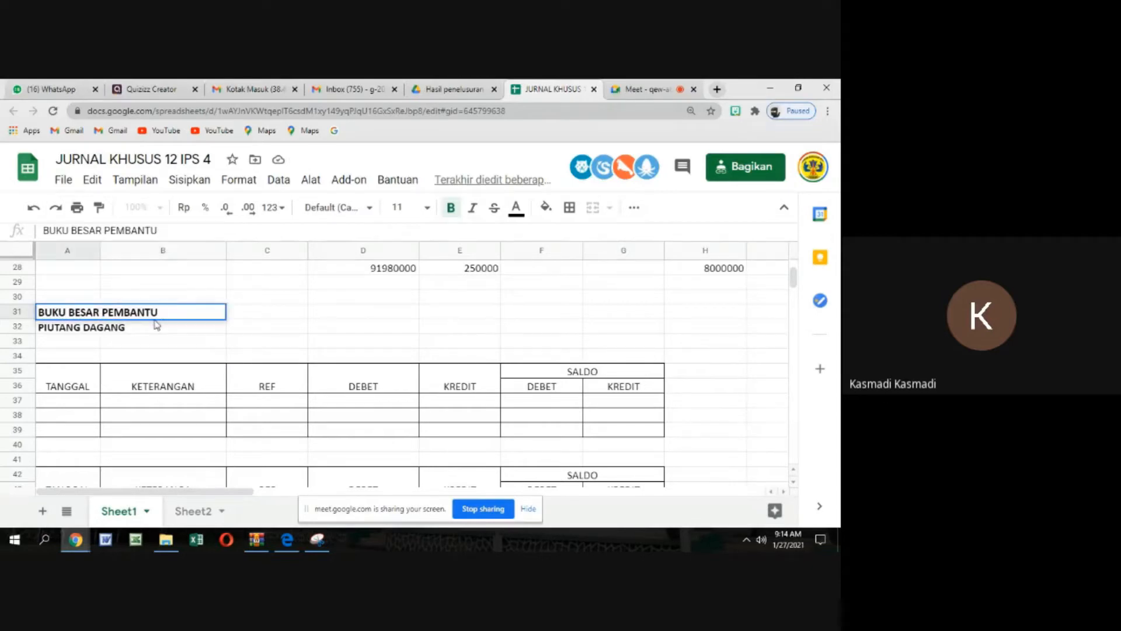
pyautogui.press('Return')
pyautogui.write('9')
pyautogui.press('BackSpace')
pyautogui.write('(JU')
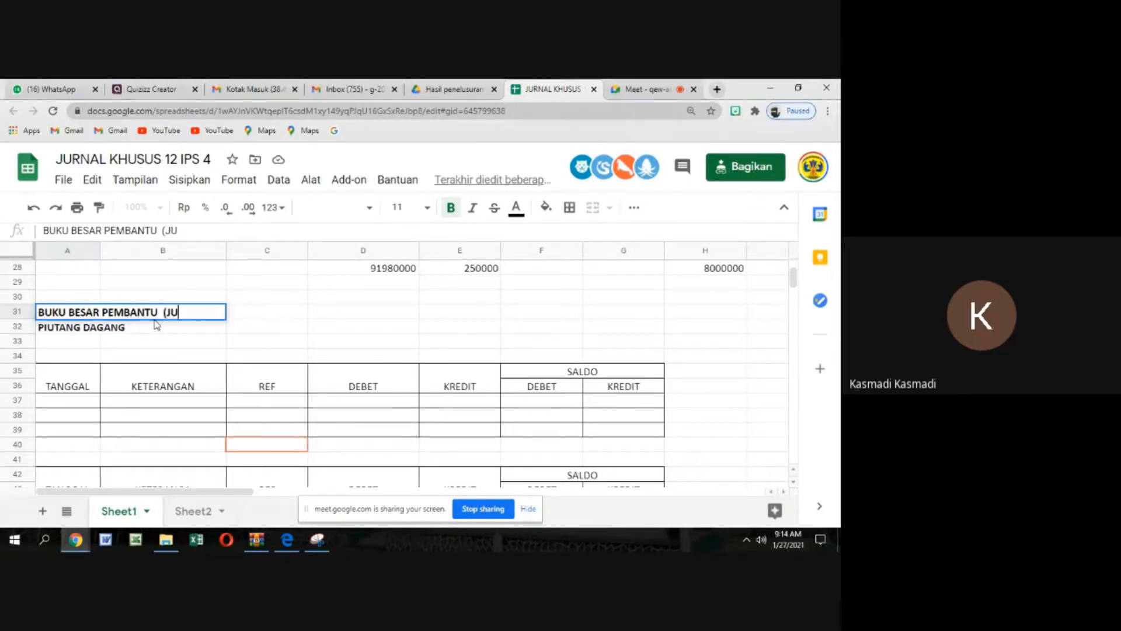
pyautogui.write('RNAL PENJUA')
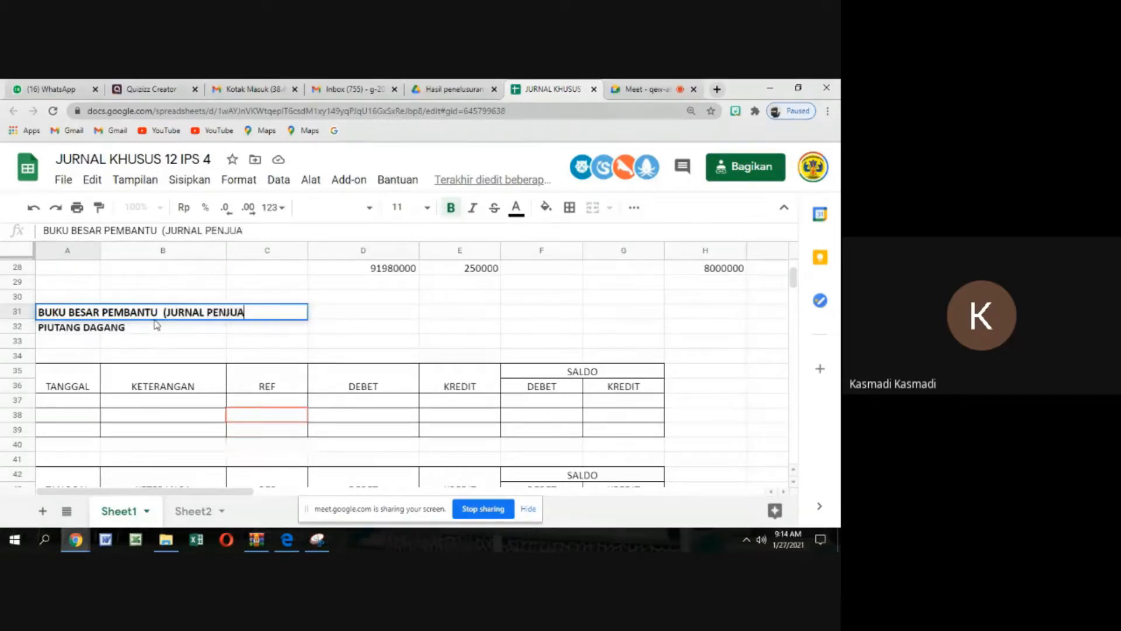
pyautogui.write('LAN DAN PE')
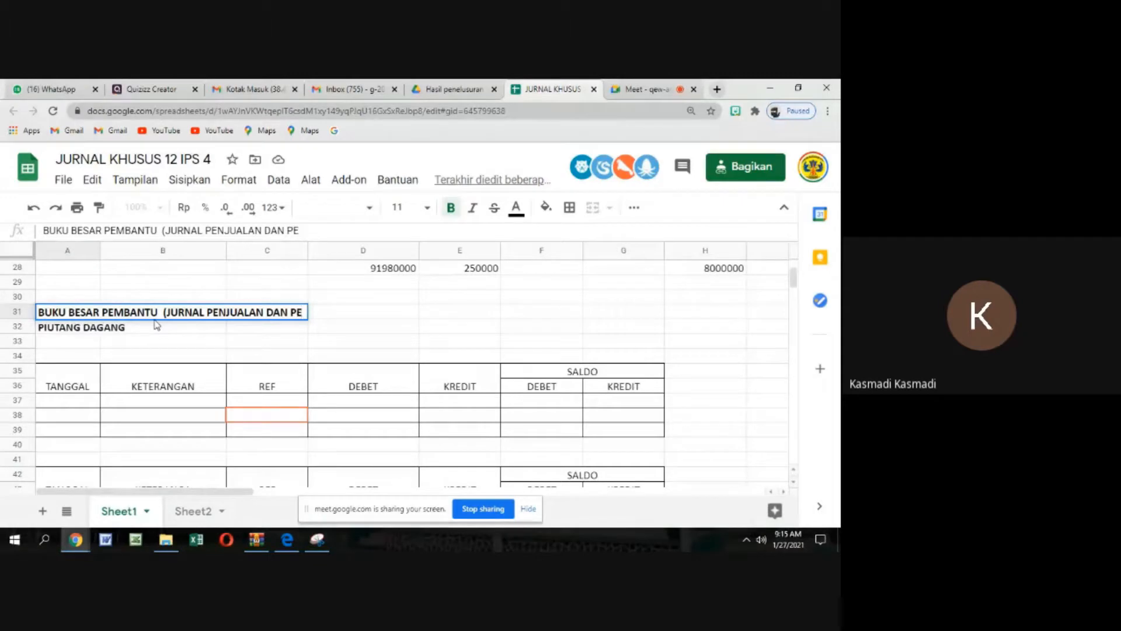
pyautogui.write('NERIMA')
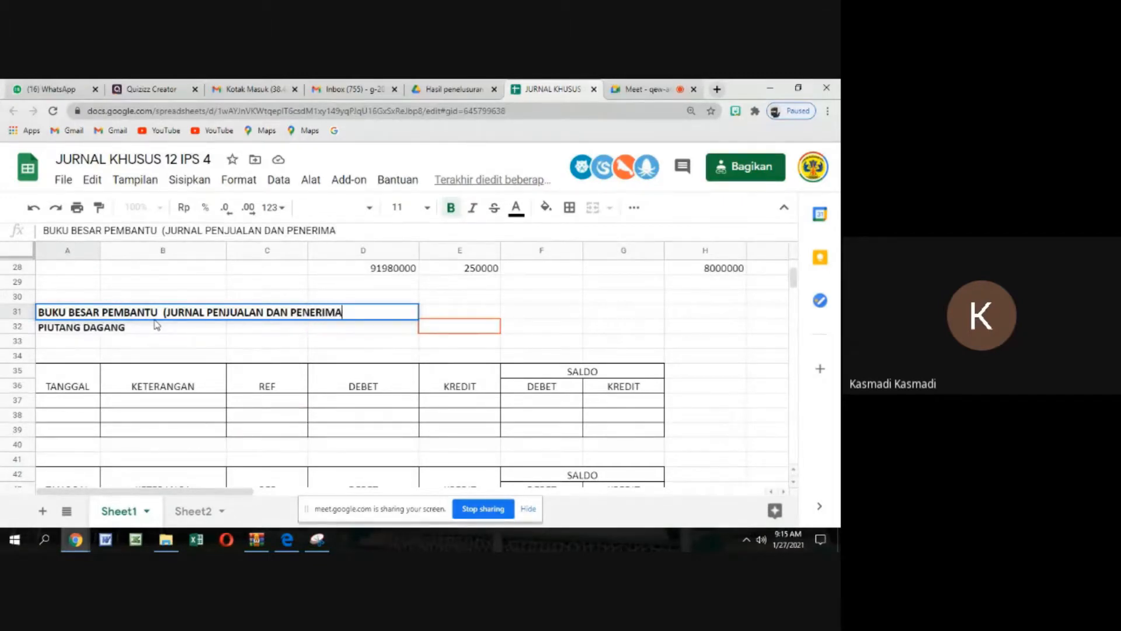
pyautogui.write('AN ')
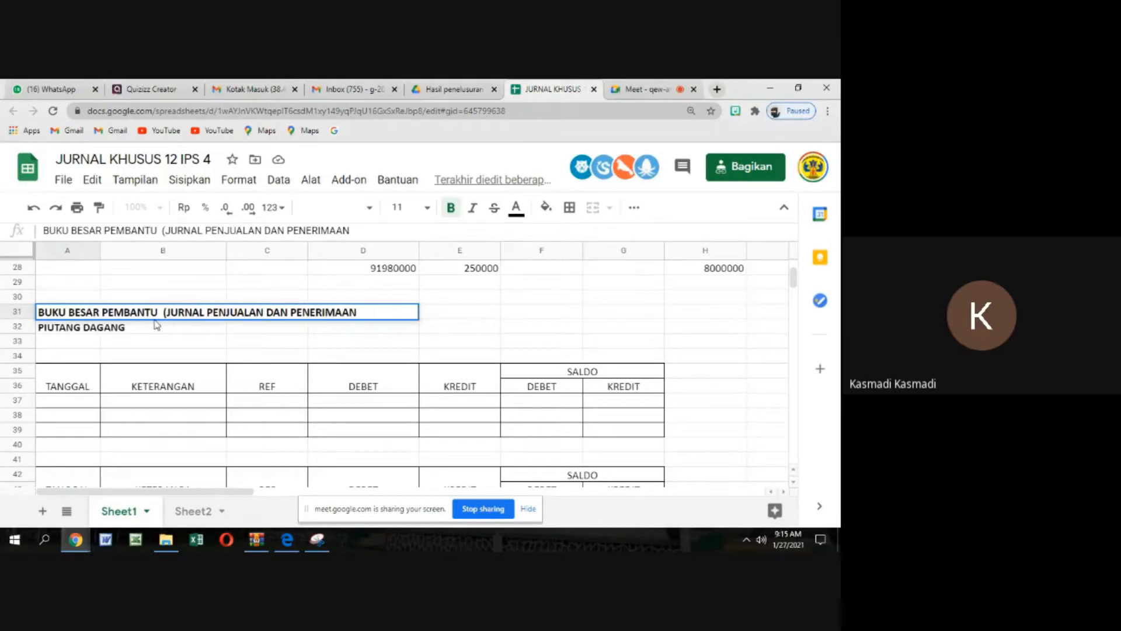
pyautogui.write('KAS)')
pyautogui.click(244, 346)
# Examine the customer entries in the KETERANGAN column of the sales journal, rows 7 to 11
pyautogui.scroll(10, 258, 329)
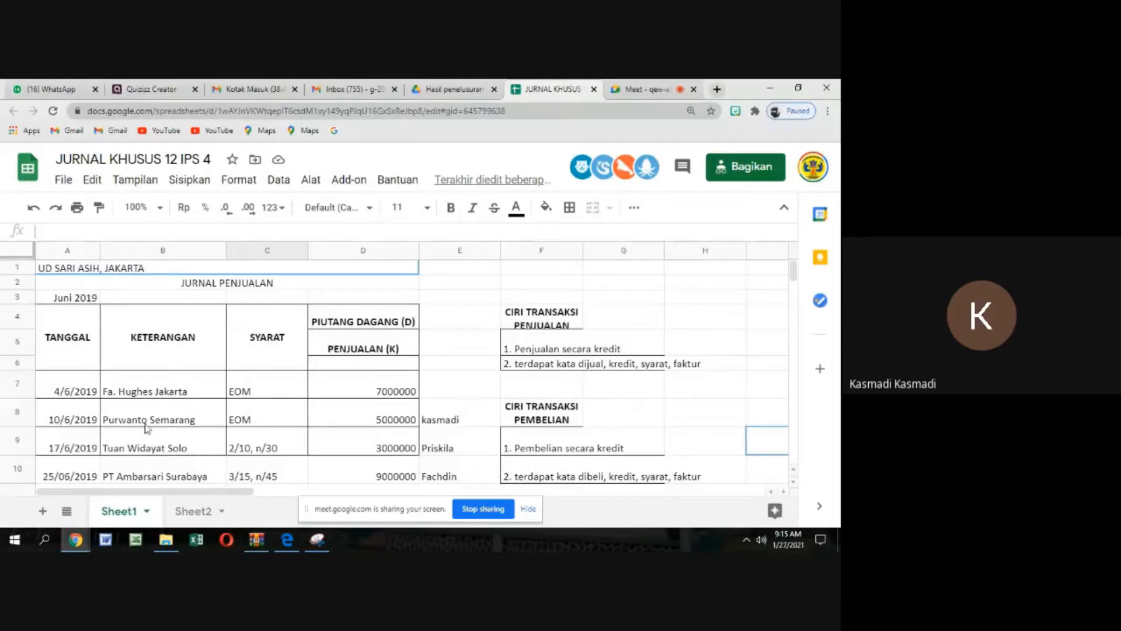
pyautogui.scroll(-1, 190, 395)
pyautogui.click(169, 350)
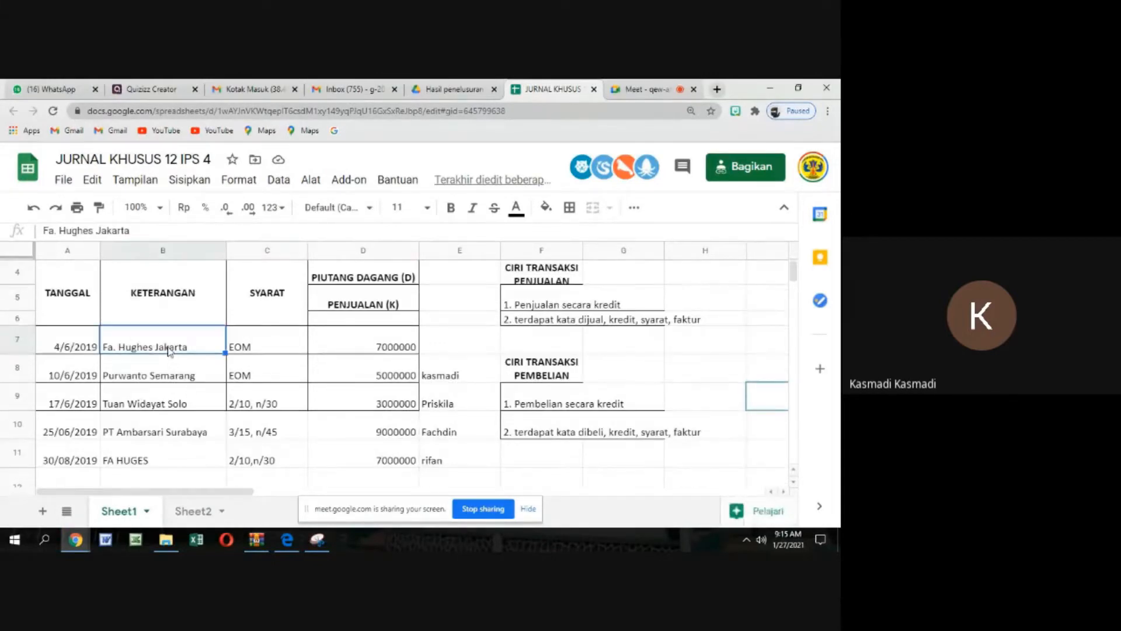
pyautogui.click(173, 376)
pyautogui.click(178, 407)
pyautogui.click(179, 428)
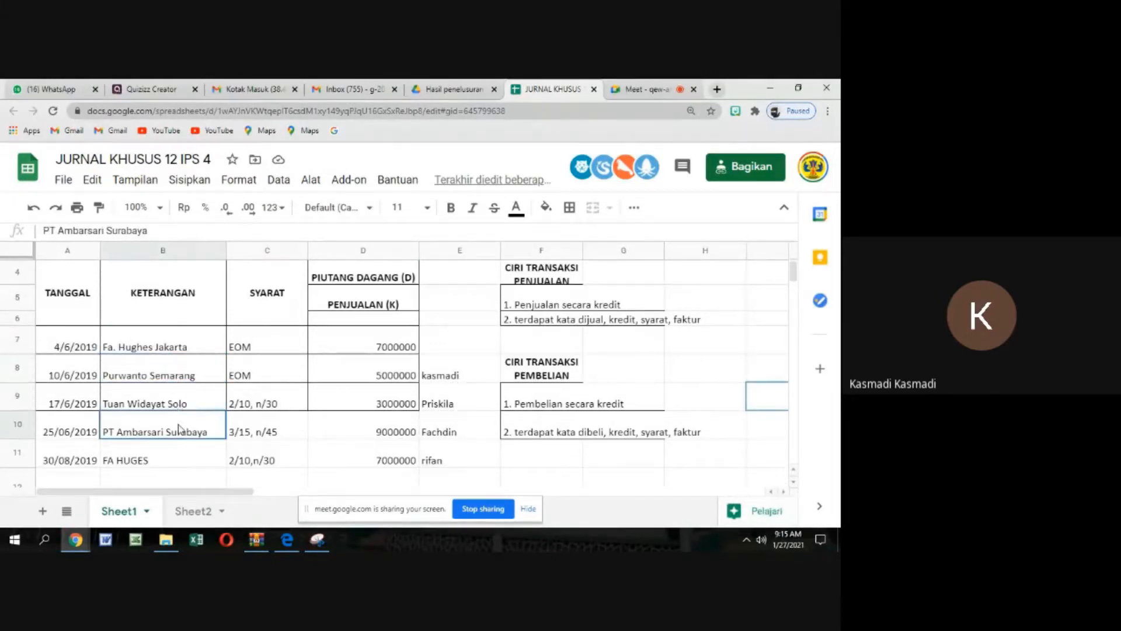
pyautogui.click(179, 454)
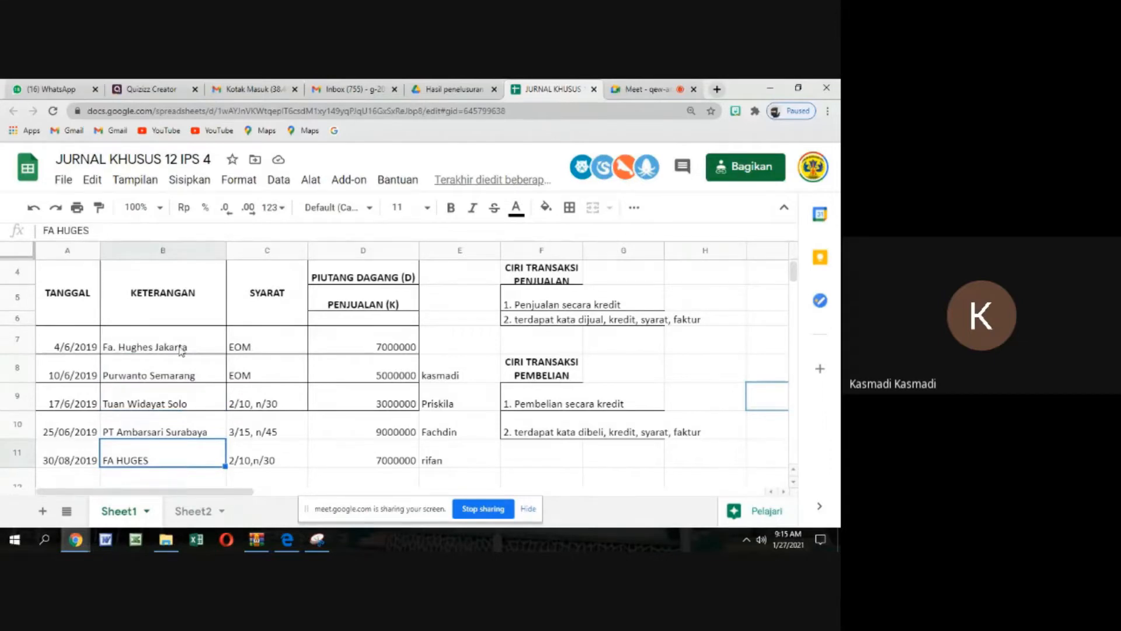
pyautogui.moveTo(183, 350); pyautogui.dragTo(210, 456)
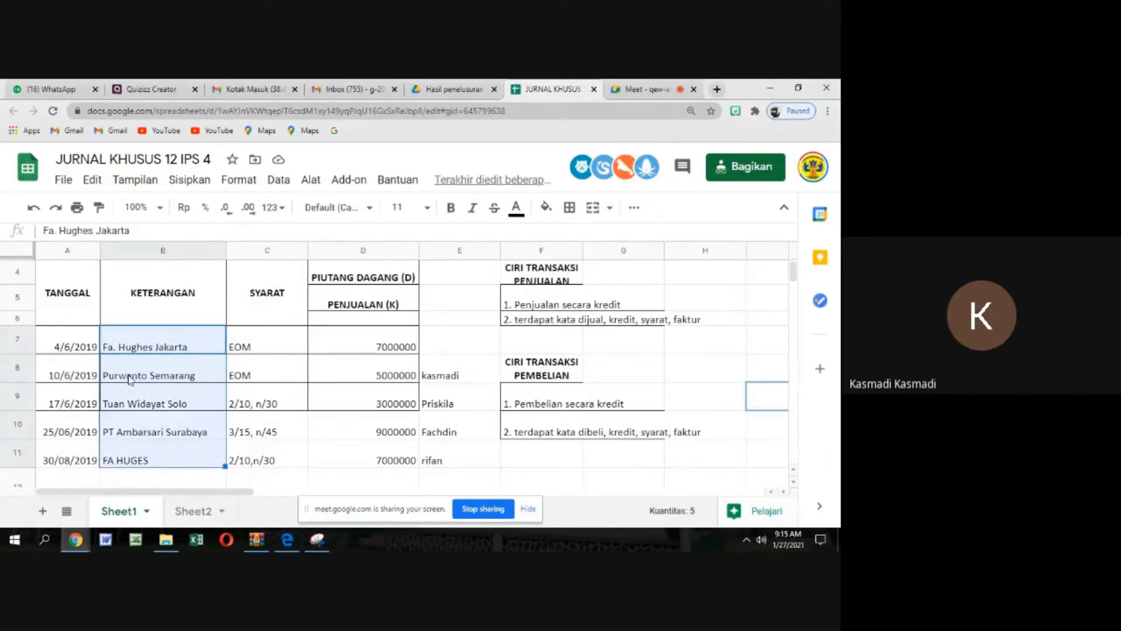
pyautogui.click(132, 374)
pyautogui.click(138, 408)
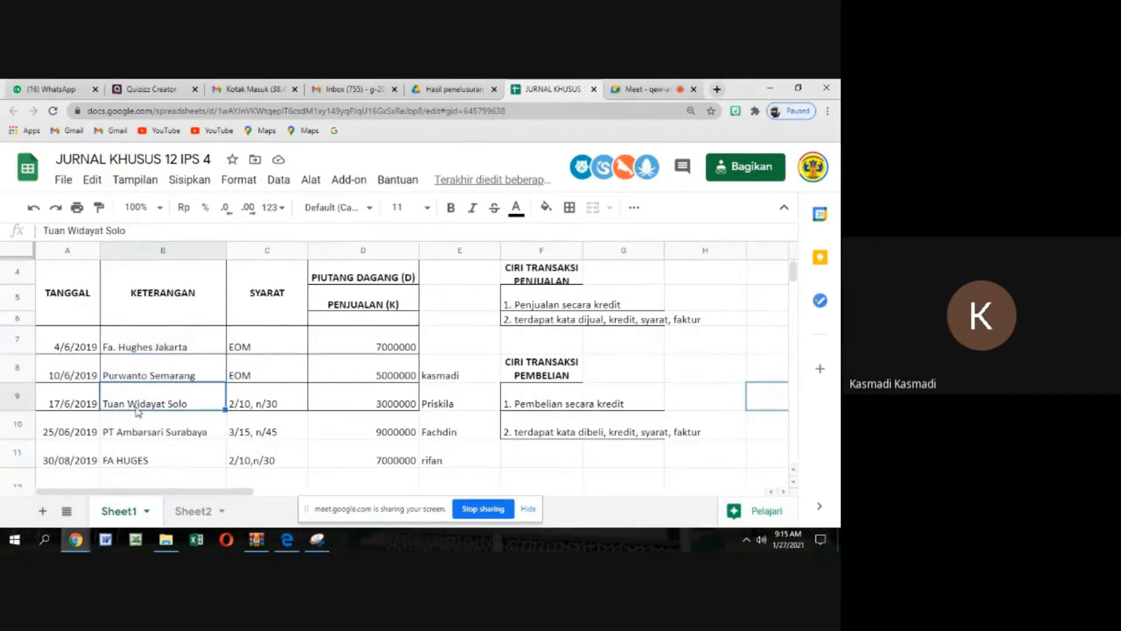
# Review the sales journal customers from PT Ambarsari Surabaya and FA HUGES back through the whole KETERANGAN list
pyautogui.click(139, 431)
pyautogui.click(146, 460)
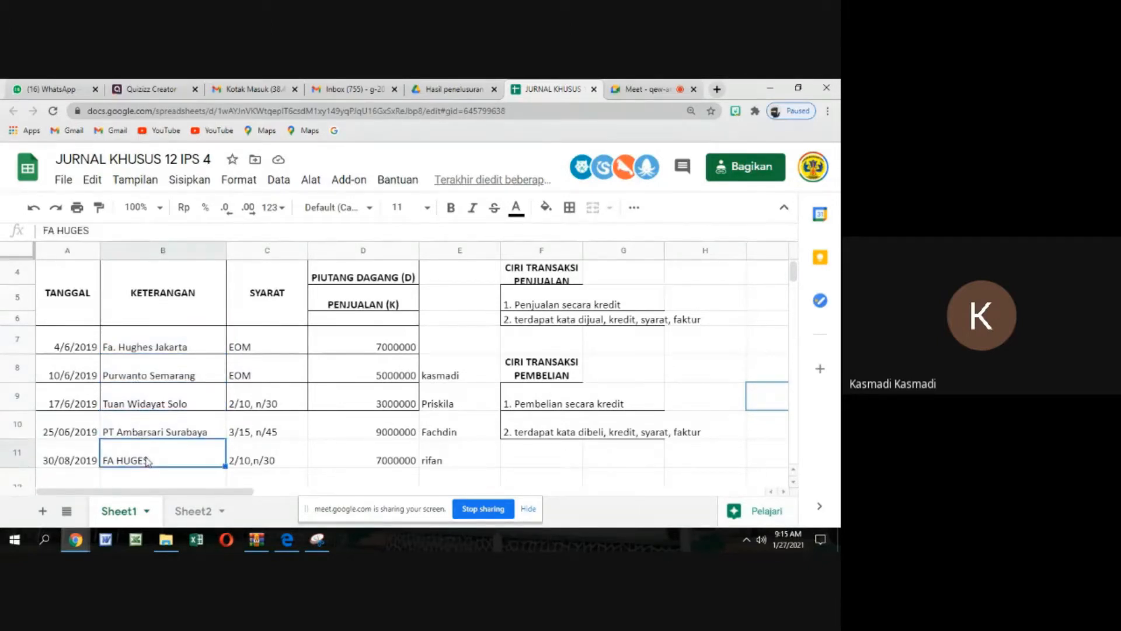
pyautogui.click(154, 342)
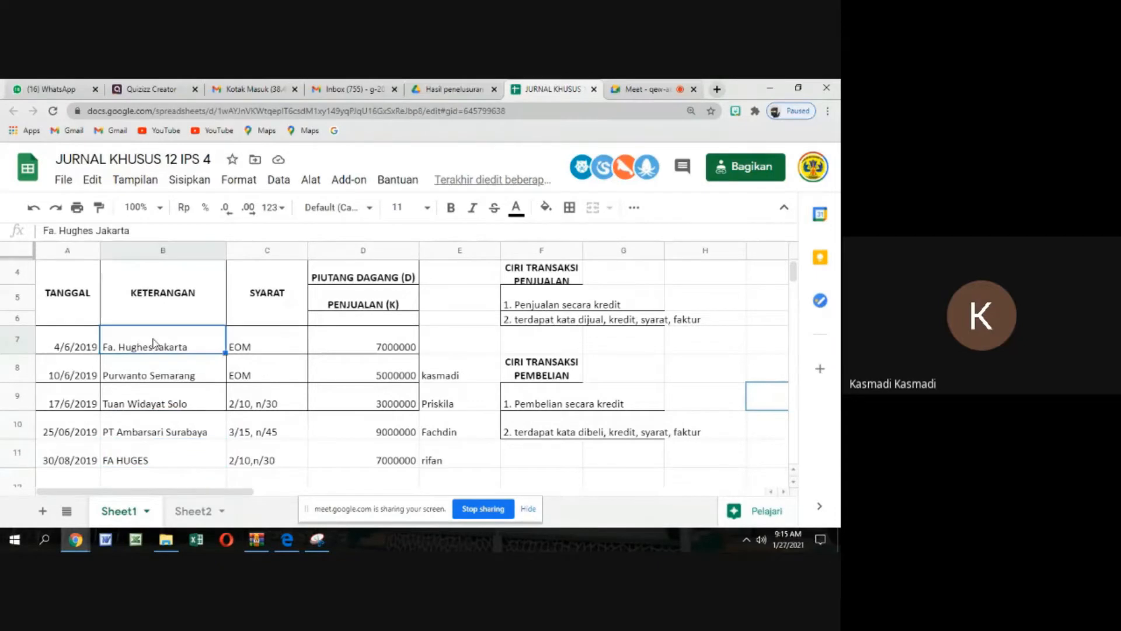
pyautogui.moveTo(154, 343); pyautogui.dragTo(158, 459)
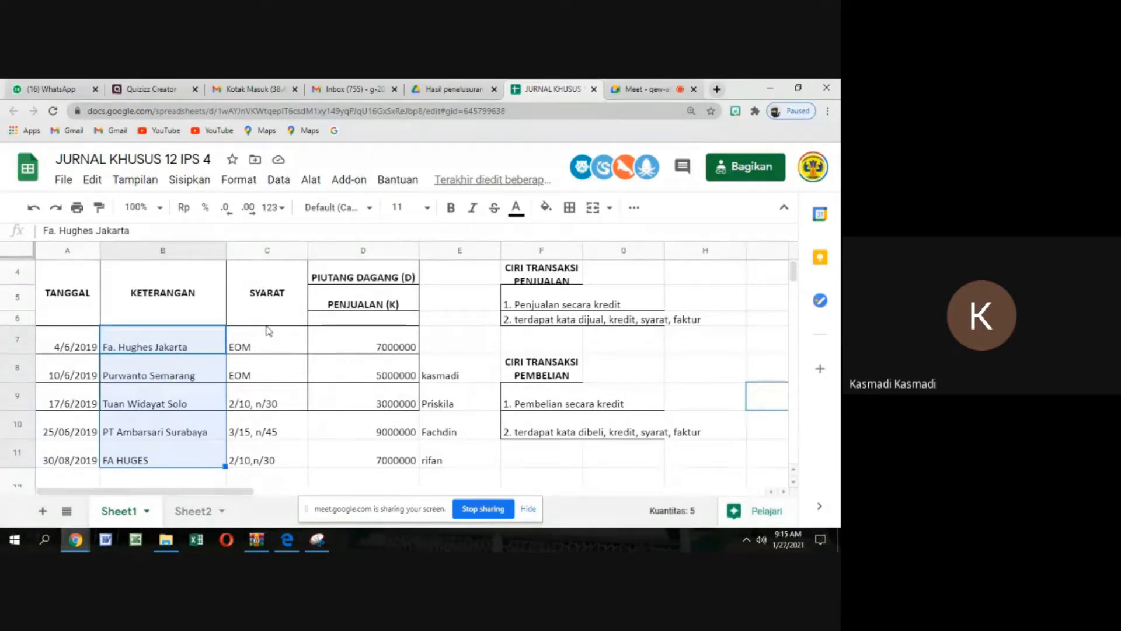
# Copy the date 4/6/2019 and customer Fa. Hughes Jakarta from the sales journal into row 37 of the first PIUTANG DAGANG ledger table
pyautogui.click(88, 345)
pyautogui.moveTo(70, 346); pyautogui.dragTo(168, 348)
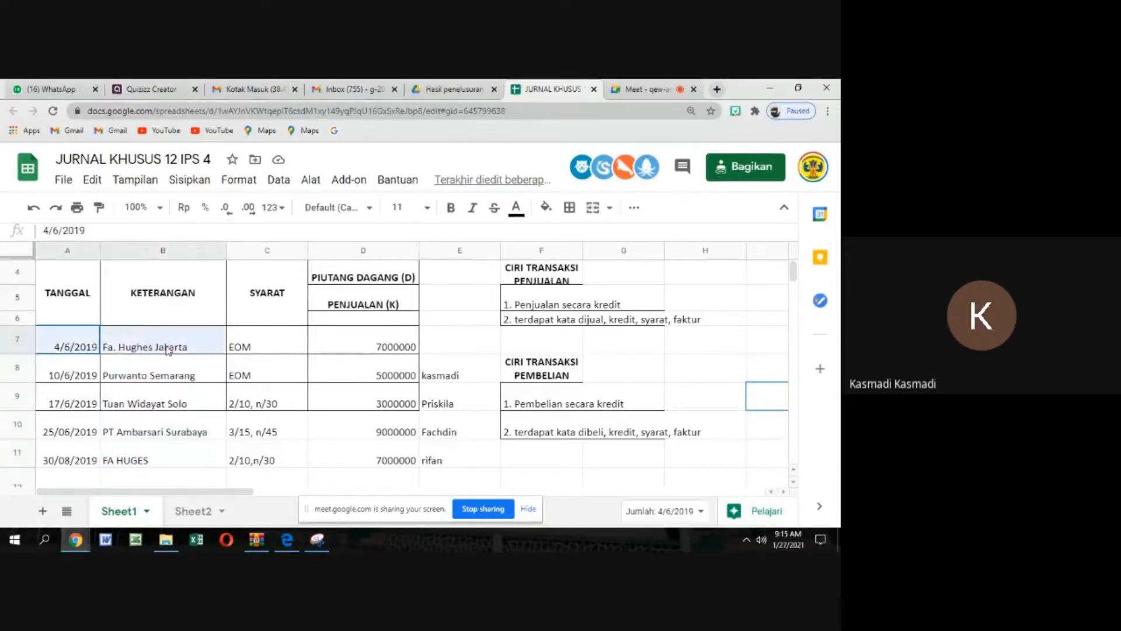
pyautogui.rightClick(168, 349)
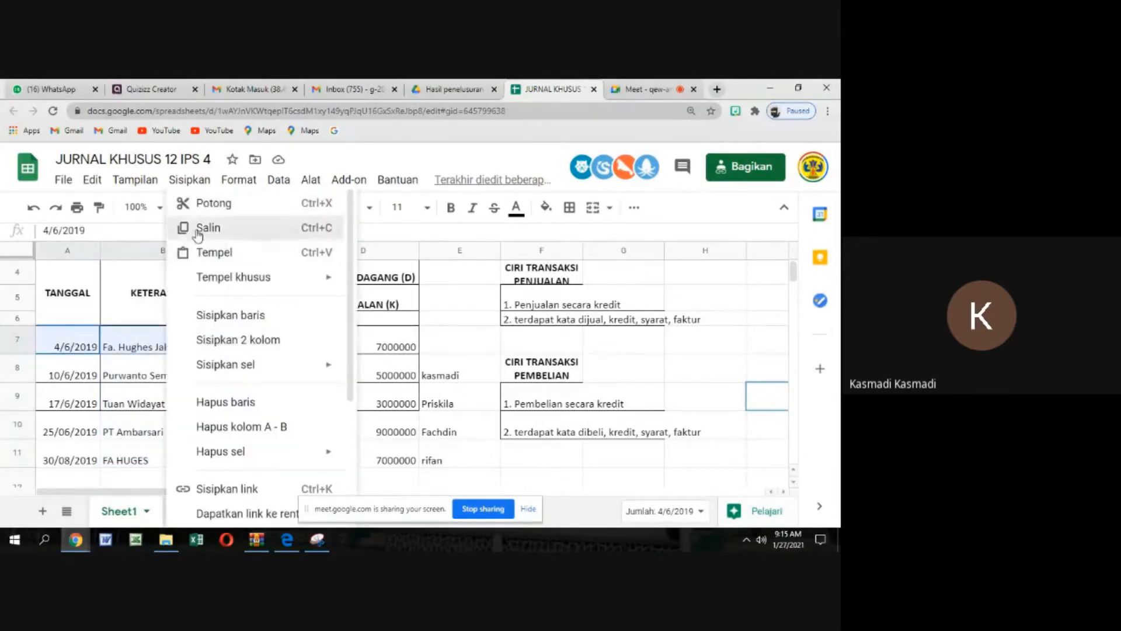
pyautogui.click(178, 228)
pyautogui.scroll(-10, 182, 313)
pyautogui.scroll(-1, 180, 313)
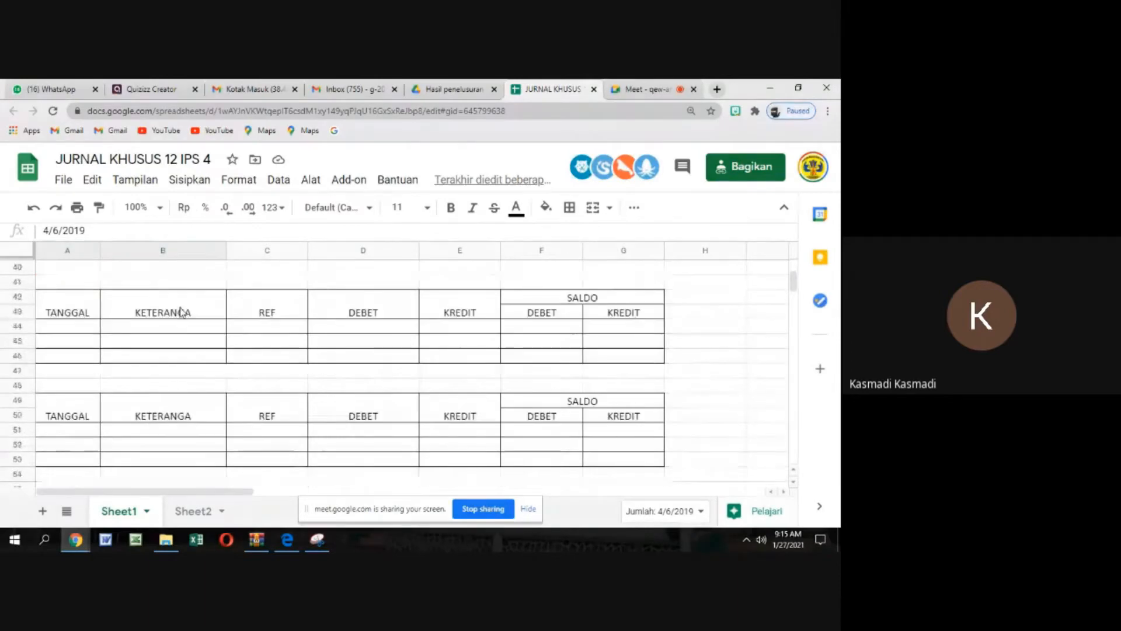
pyautogui.scroll(3, 180, 310)
pyautogui.click(88, 357)
pyautogui.hotkey('ctrl', 'v')
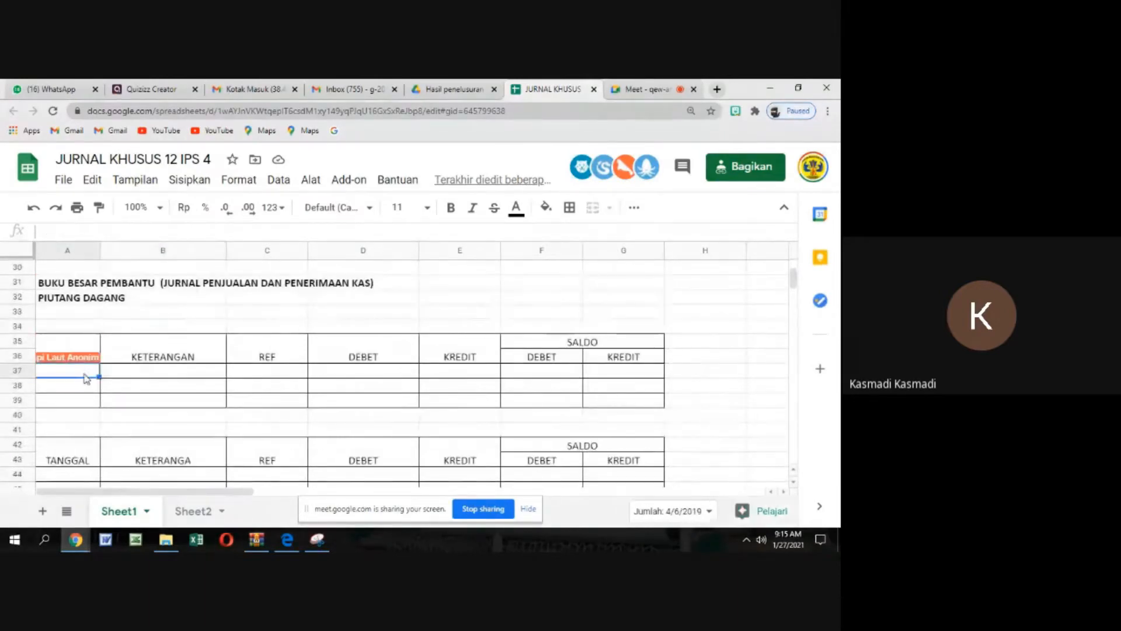
pyautogui.rightClick(82, 374)
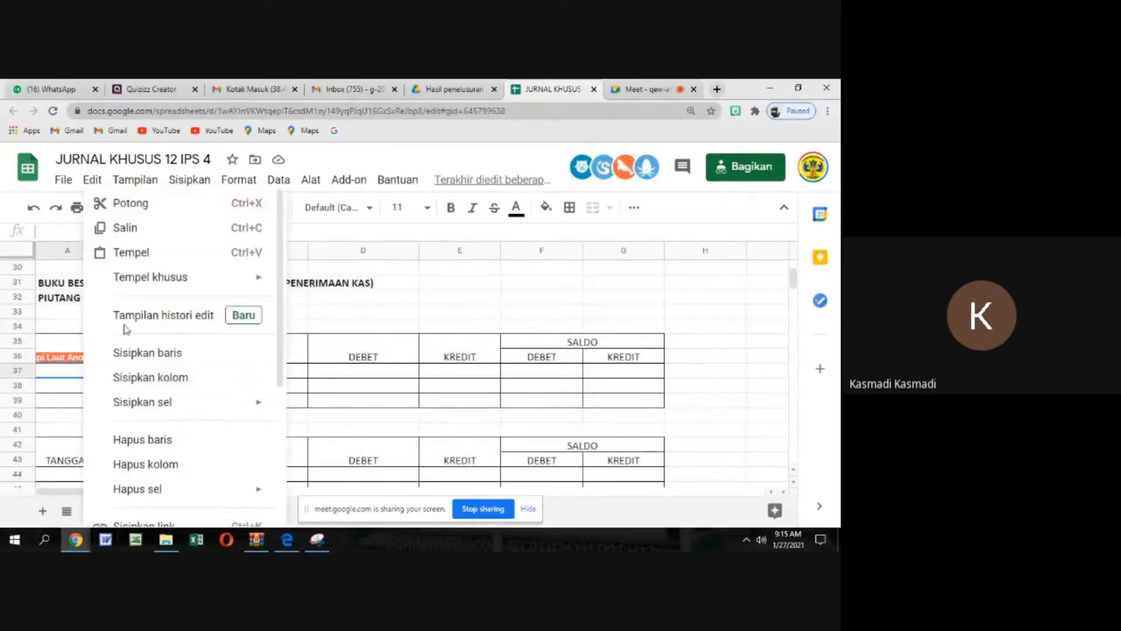
pyautogui.click(133, 252)
pyautogui.click(314, 314)
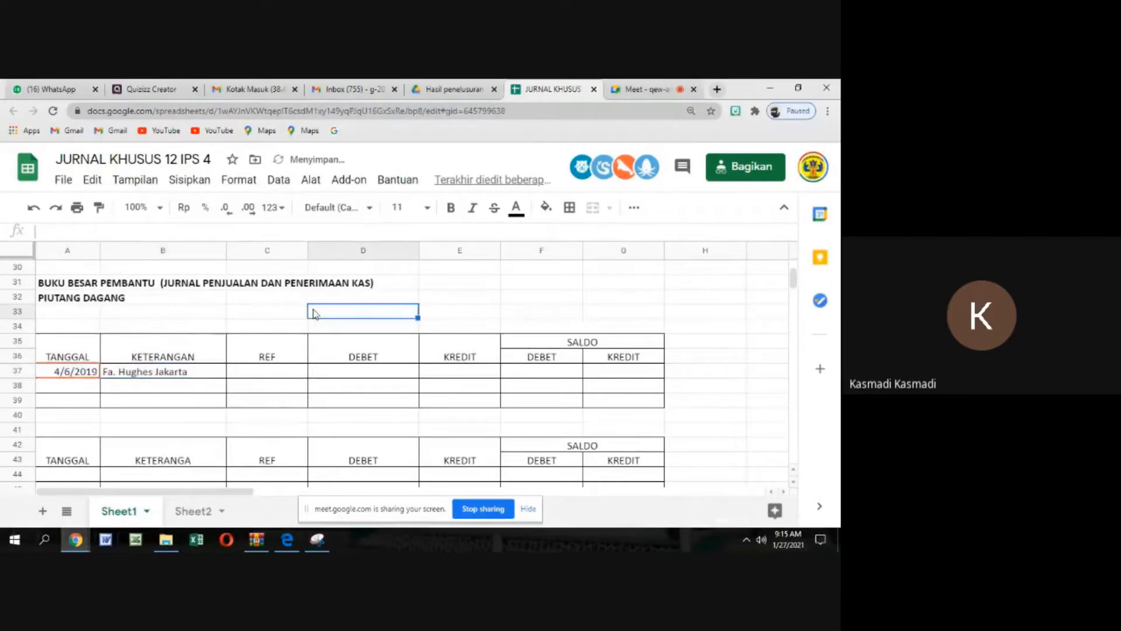
# Copy Fa. Hughes Jakarta from B37 into A34 above the first ledger table as its account name and make it bold
pyautogui.click(300, 376)
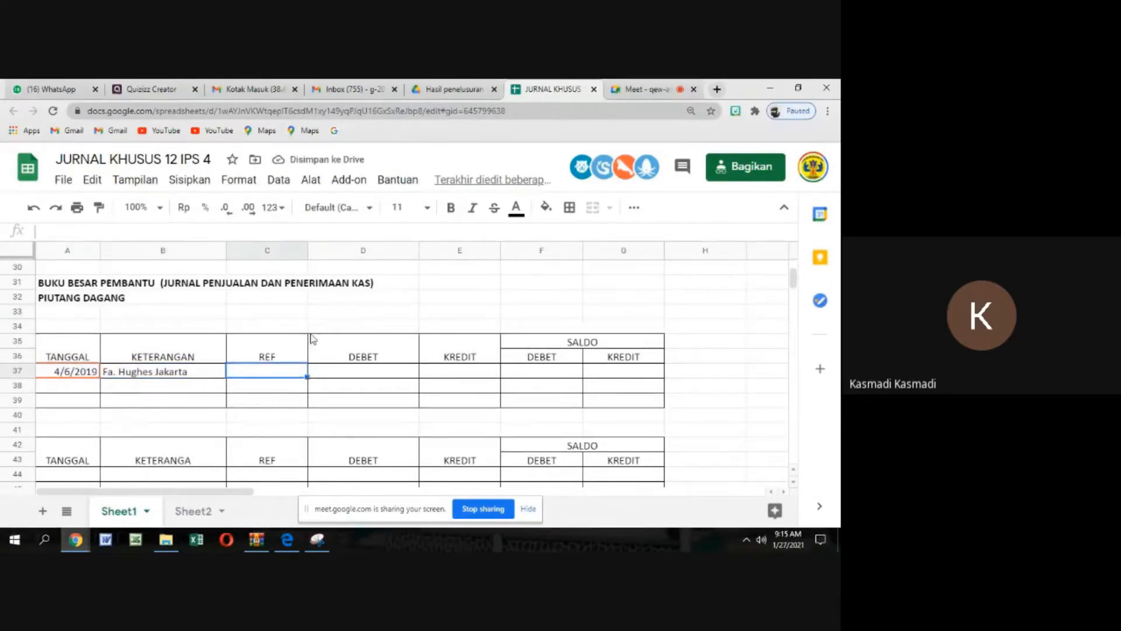
pyautogui.scroll(10, 312, 338)
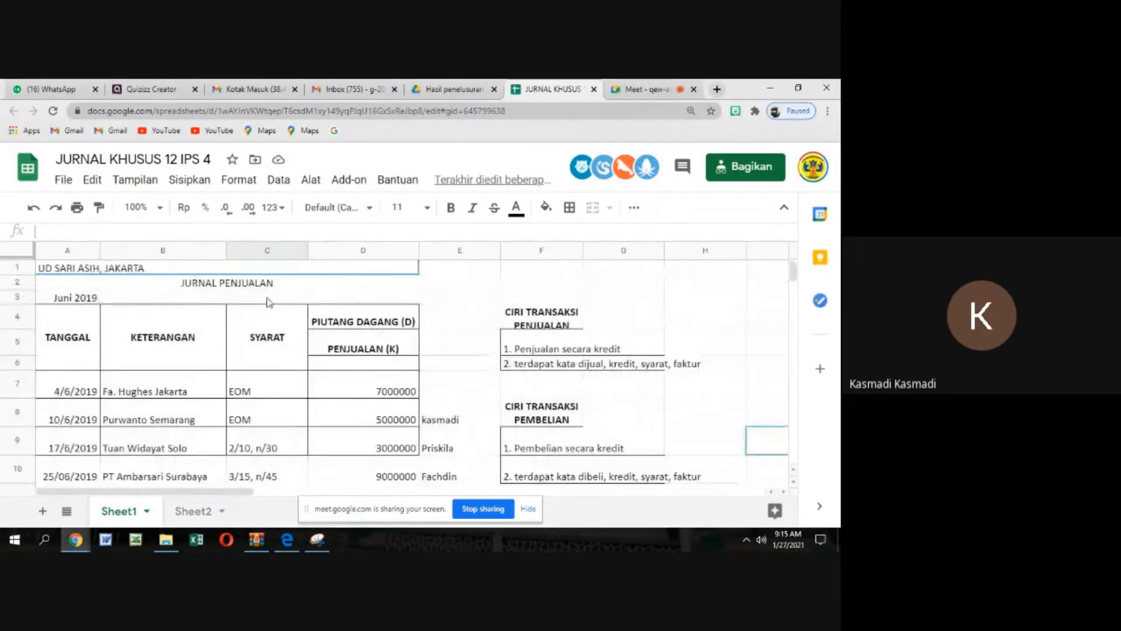
pyautogui.scroll(-5, 257, 297)
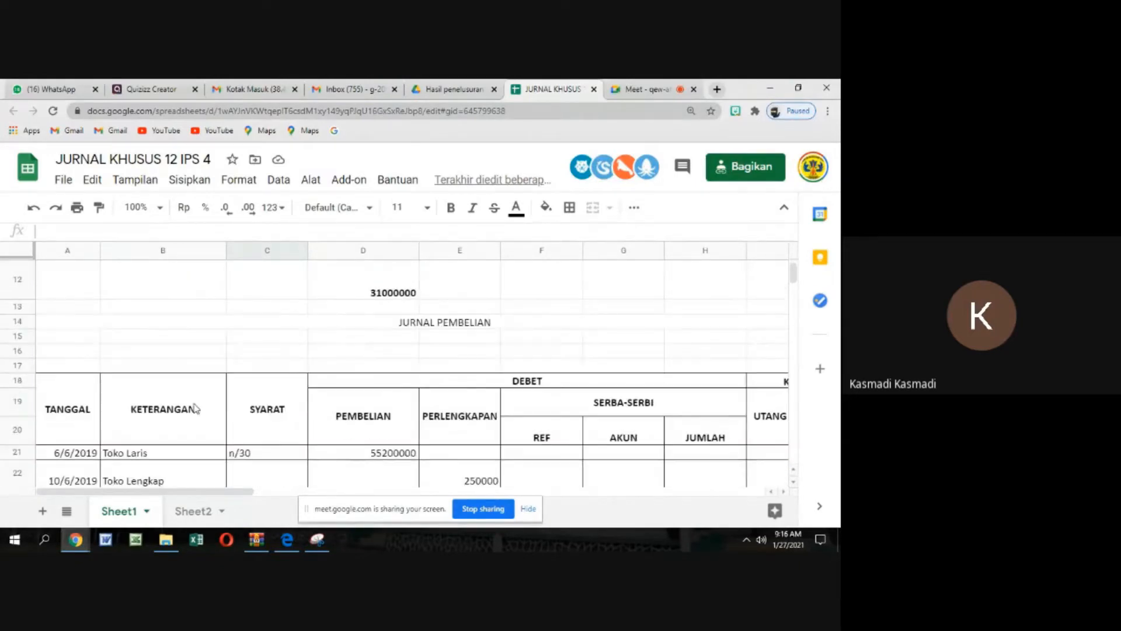
pyautogui.scroll(-3, 175, 416)
pyautogui.scroll(-2, 167, 416)
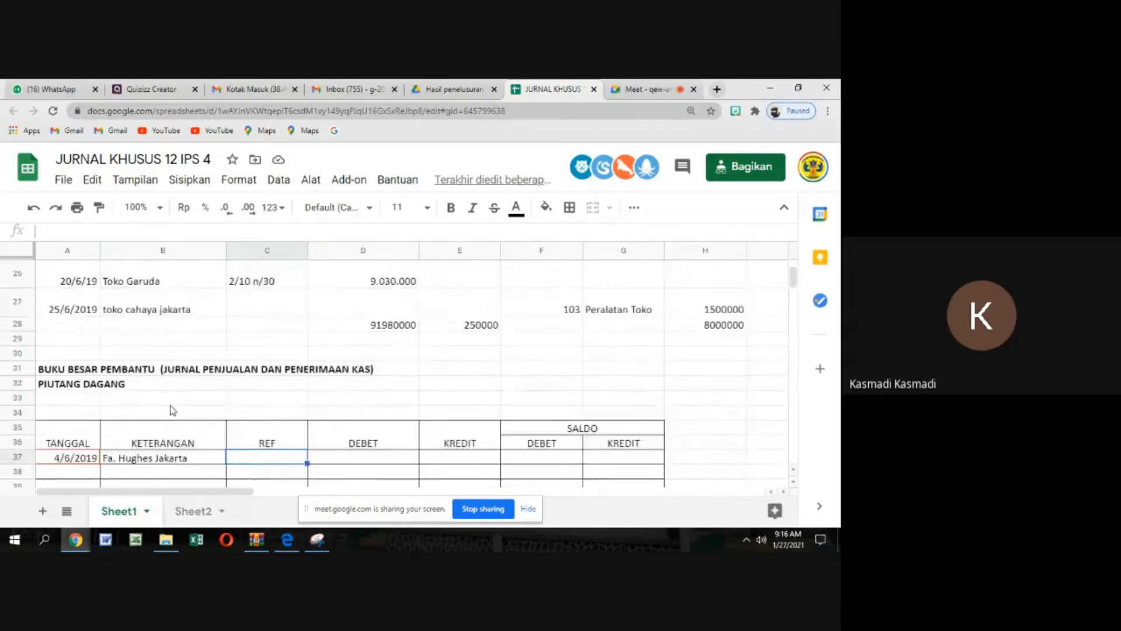
pyautogui.click(151, 404)
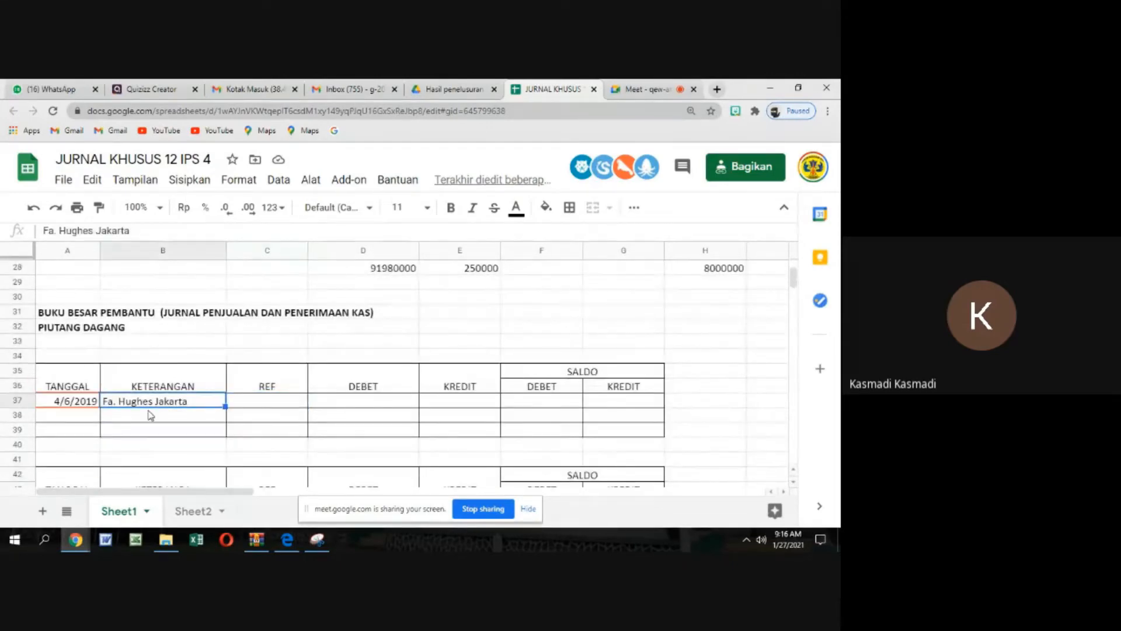
pyautogui.rightClick(150, 408)
pyautogui.click(186, 226)
pyautogui.click(73, 359)
pyautogui.rightClick(75, 360)
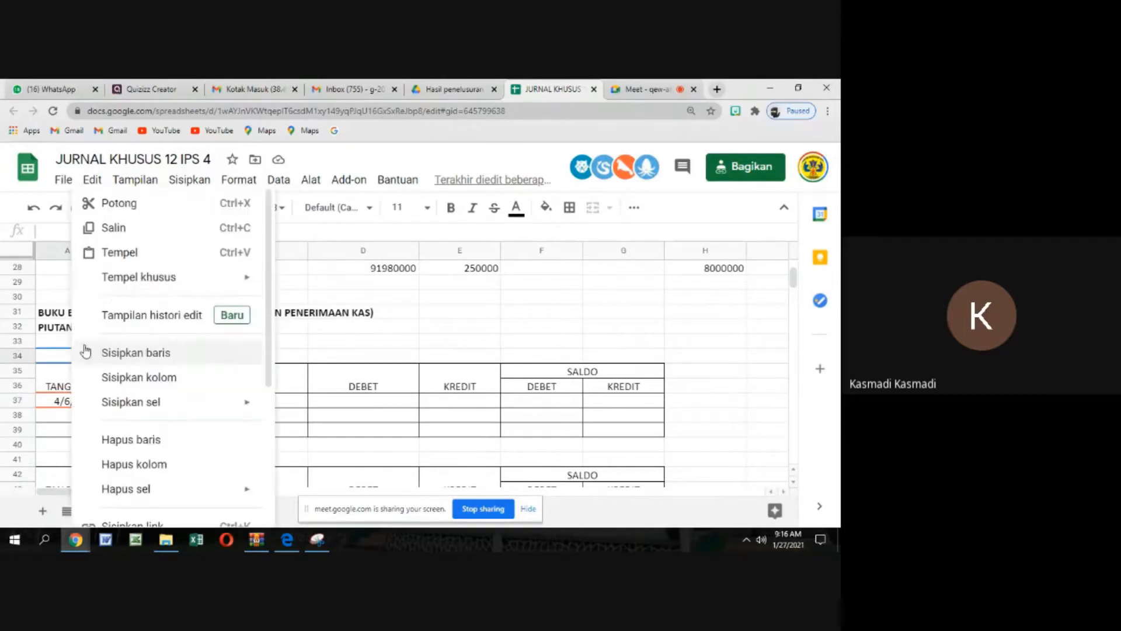
pyautogui.click(116, 252)
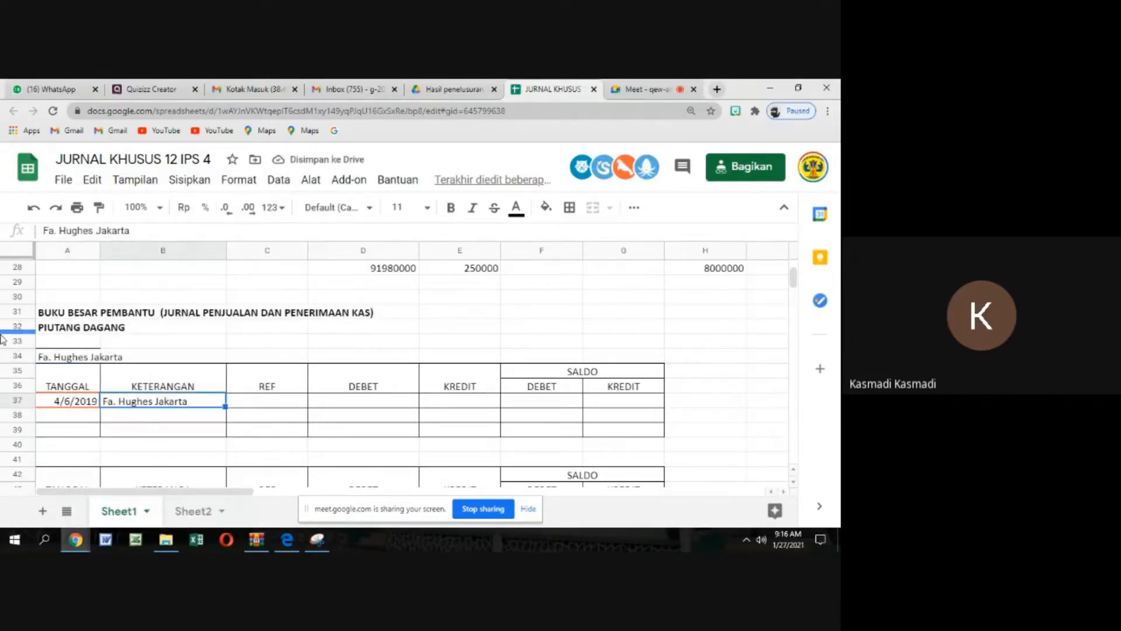
pyautogui.click(64, 359)
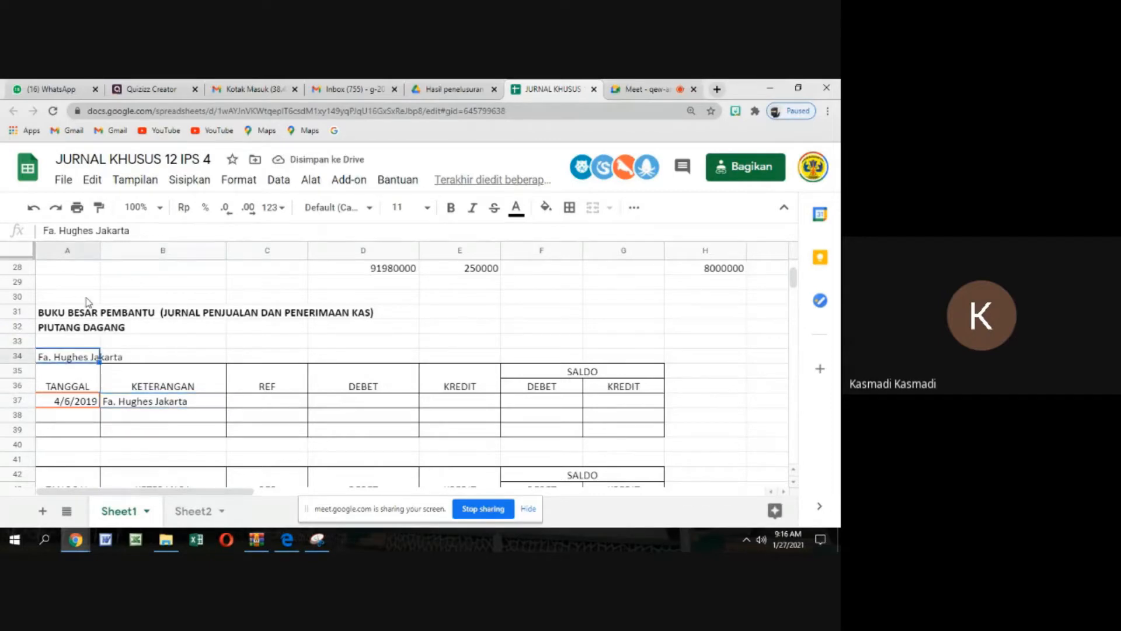
pyautogui.click(450, 207)
# Replace the KETERANGAN entry in row 37 of the Fa. Hughes Jakarta ledger with "Jurnal Penjualan"
pyautogui.click(163, 404)
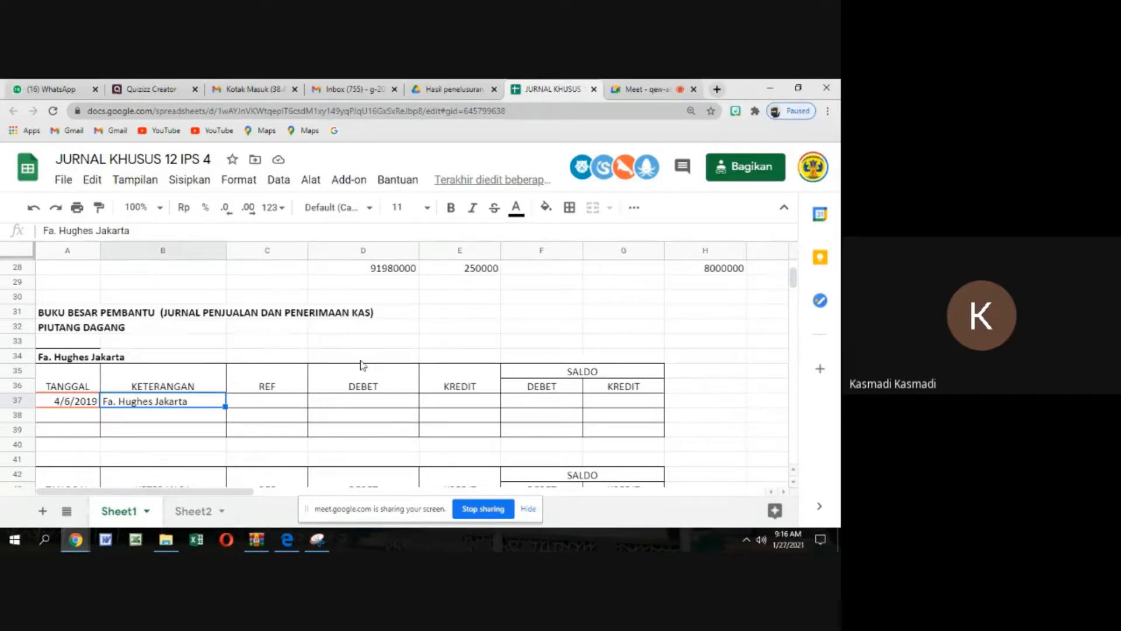
pyautogui.write('Jur')
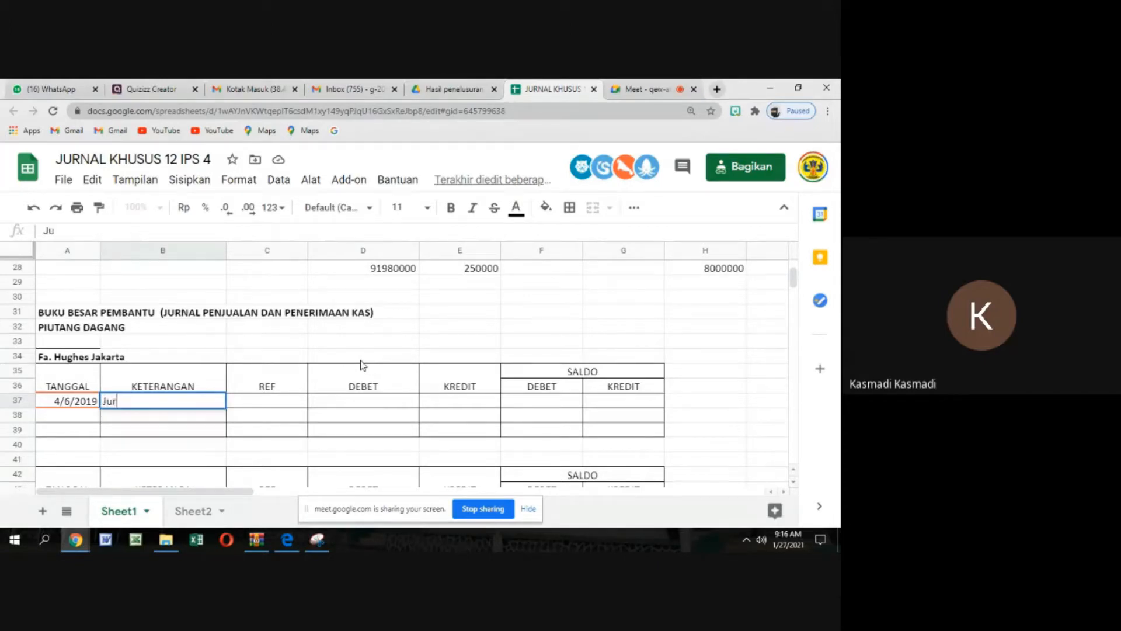
pyautogui.write('m')
pyautogui.write('al Penjualan')
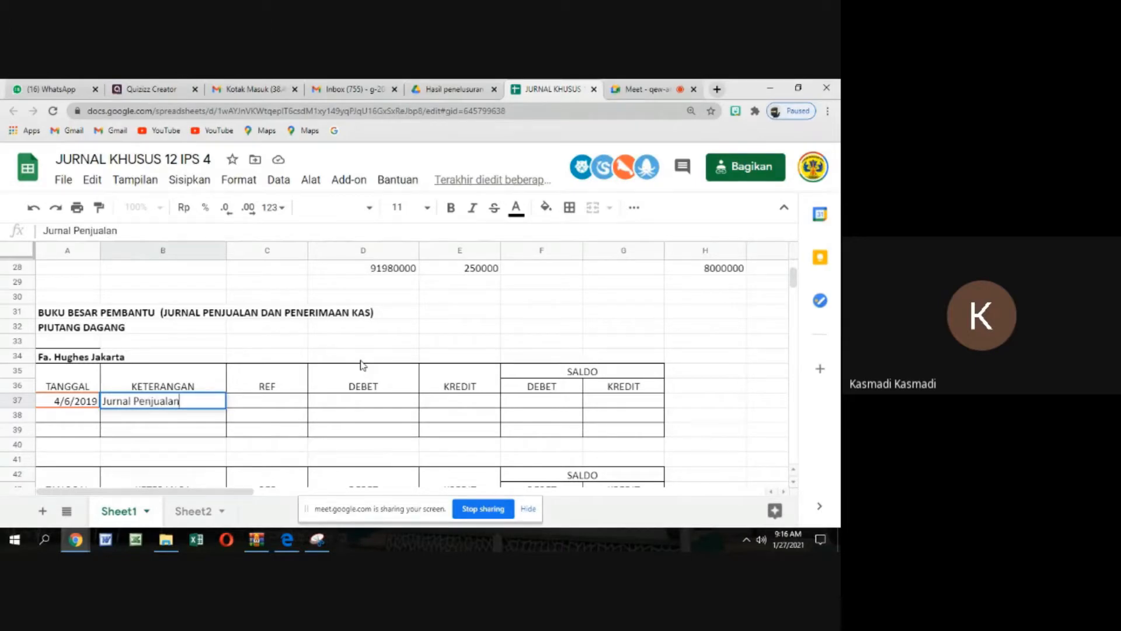
pyautogui.click(280, 402)
# Enter the reference "JJ1" in the REF column for the 4/6/2019 entry of the Fa. Hughes Jakarta ledger
pyautogui.scroll(15, 340, 329)
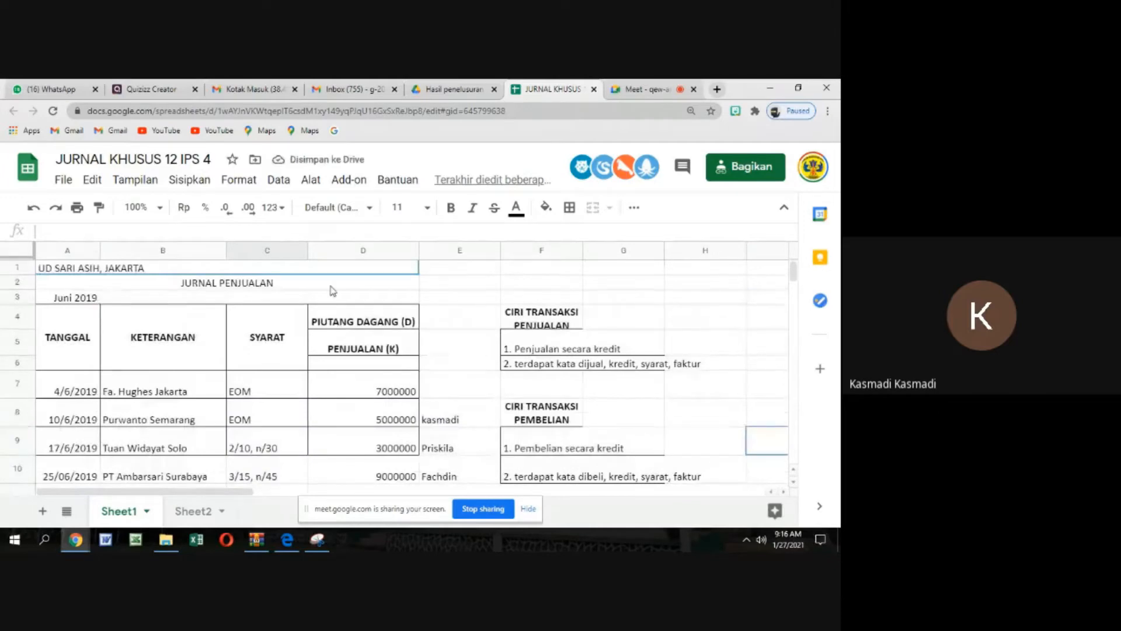
pyautogui.scroll(-6, 363, 353)
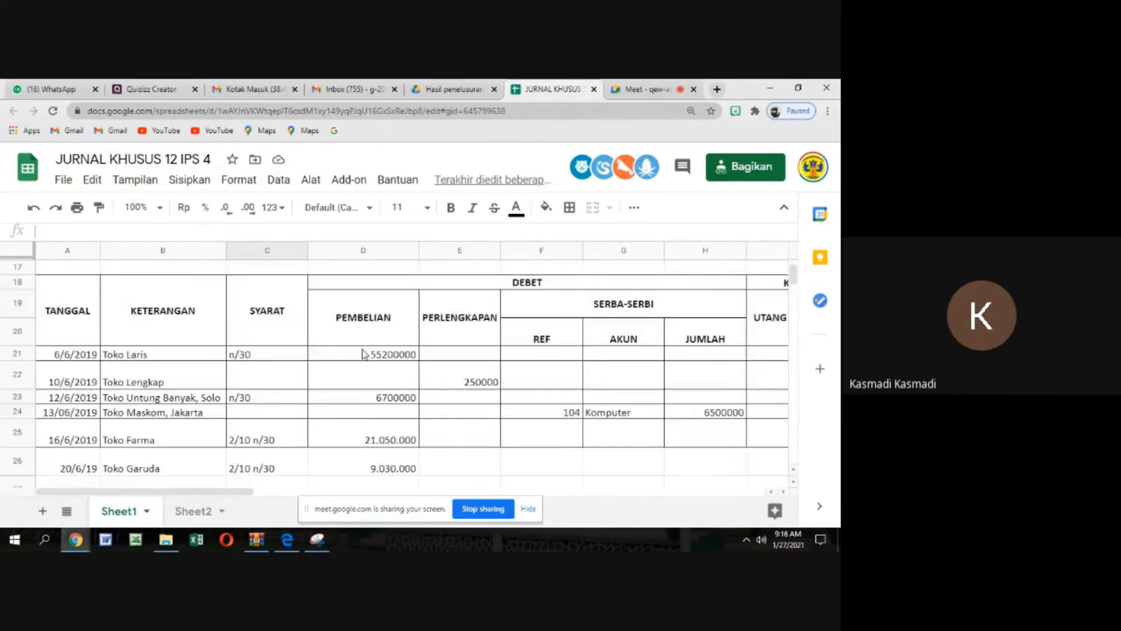
pyautogui.scroll(-6, 362, 354)
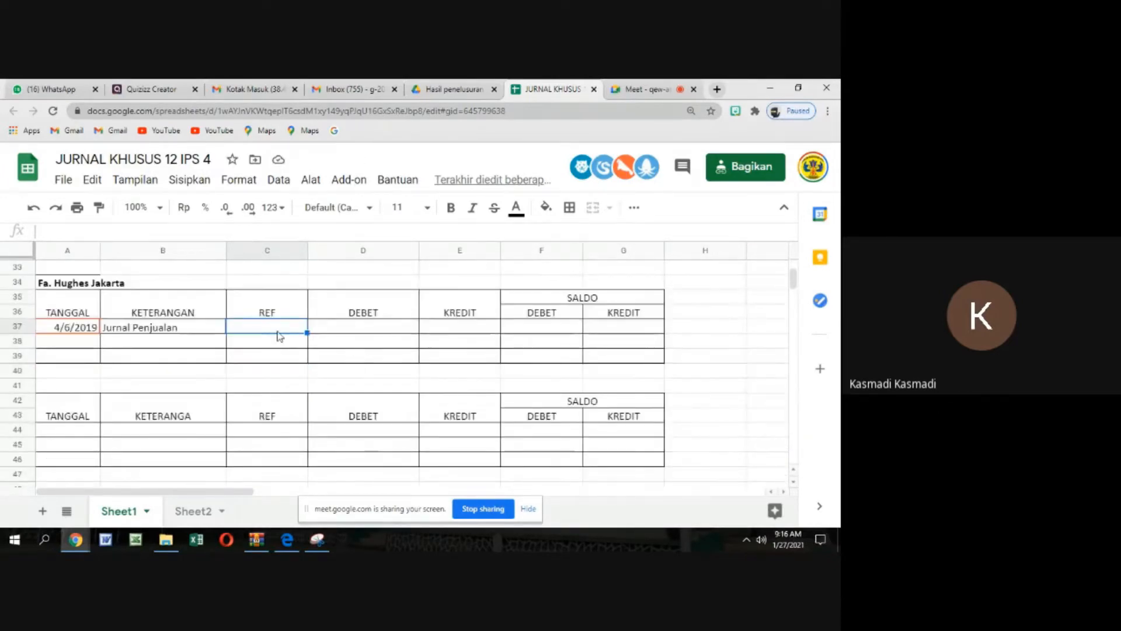
pyautogui.write('j')
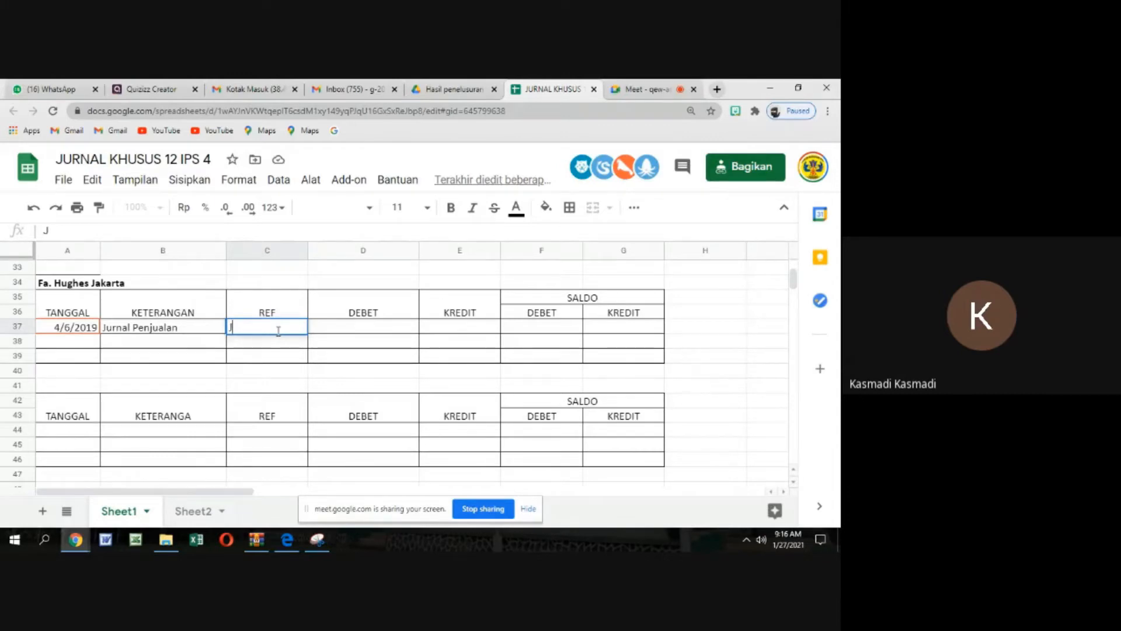
pyautogui.write('J1')
pyautogui.click(289, 356)
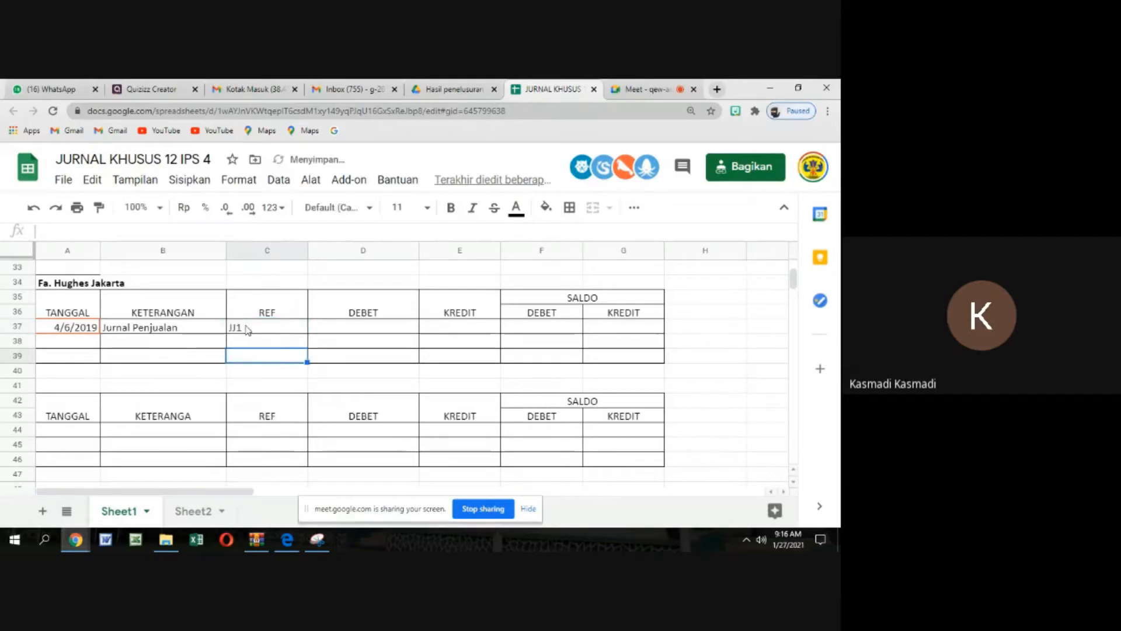
pyautogui.moveTo(247, 327); pyautogui.dragTo(256, 356)
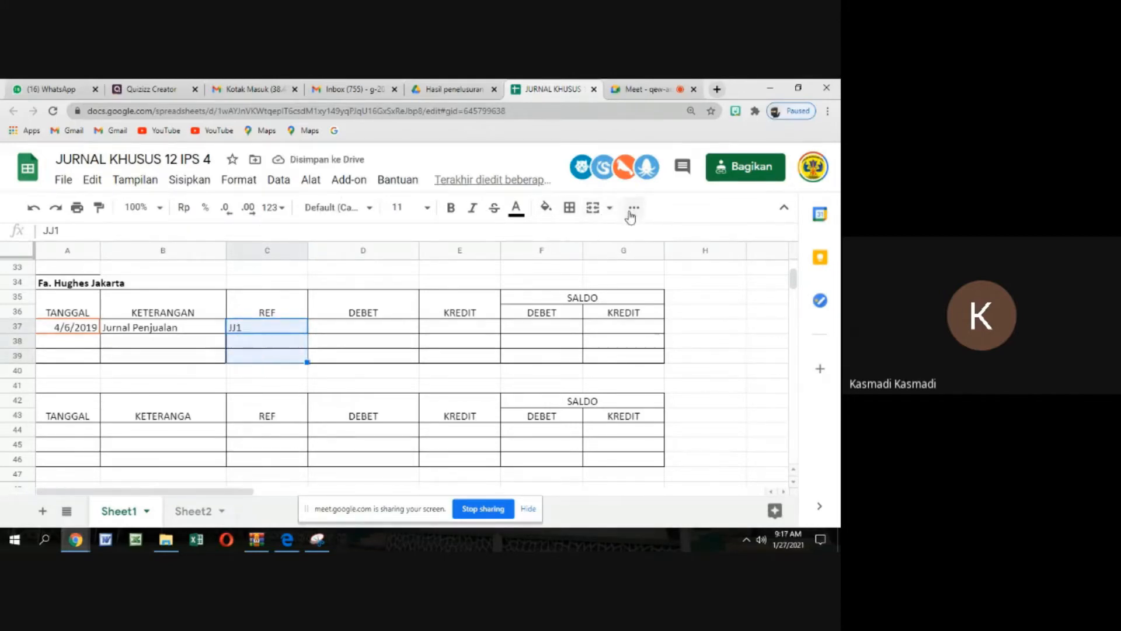
pyautogui.click(303, 356)
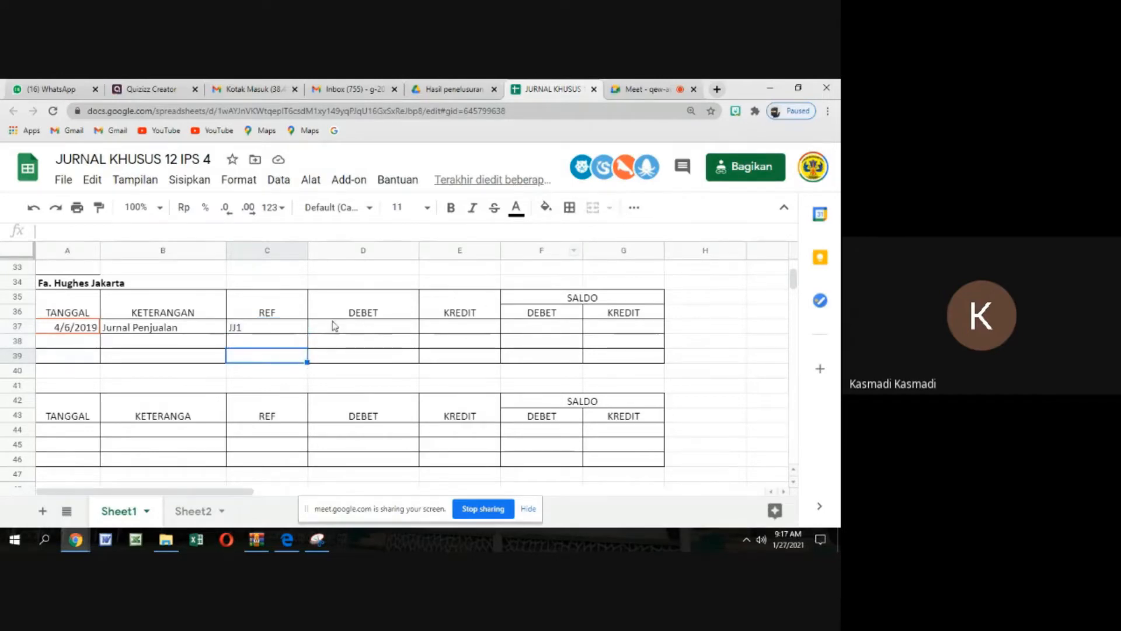
# Enter 7000000 in the DEBET column for the 4/6/2019 entry of the Fa. Hughes Jakarta ledger
pyautogui.click(373, 325)
pyautogui.write('7')
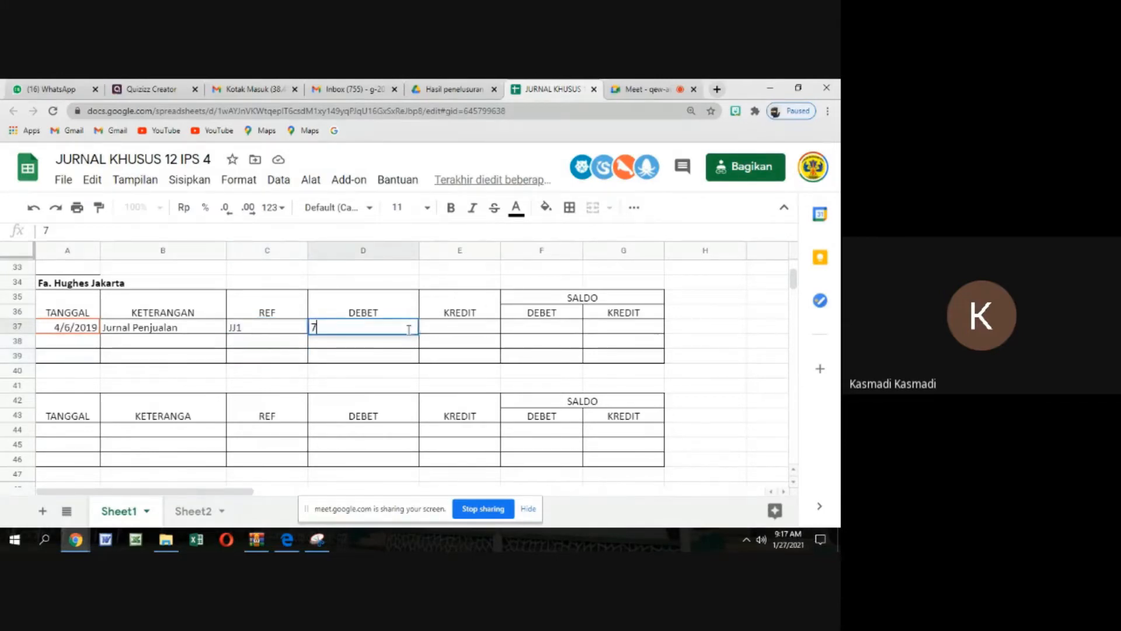
pyautogui.write('000000')
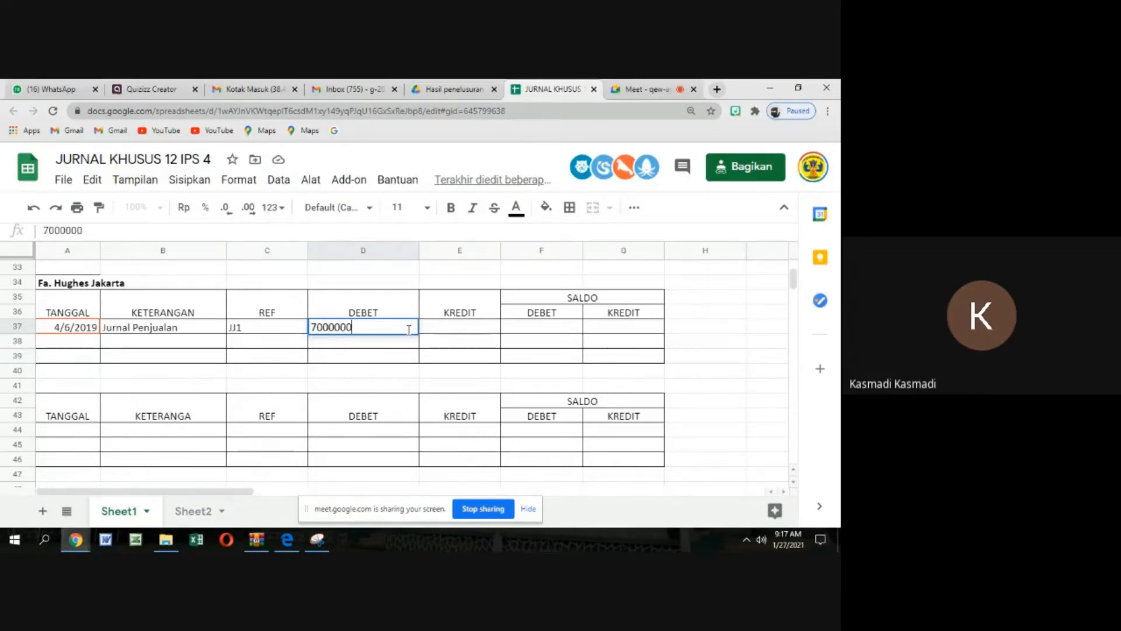
pyautogui.press('Tab')
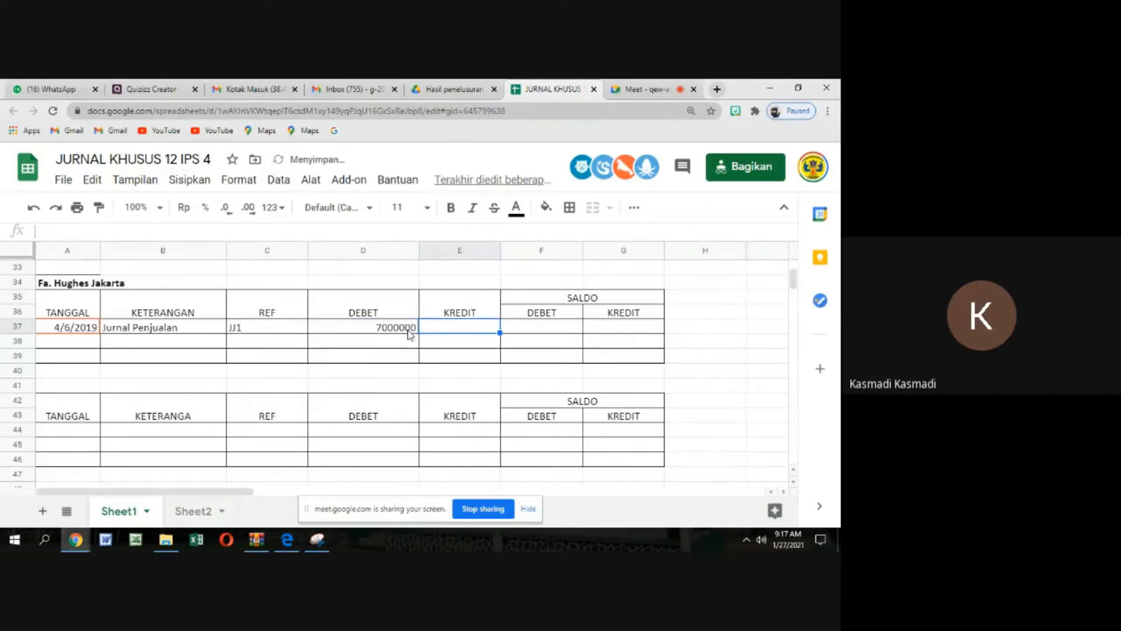
# Enter 7000000 in the DEBET column under SALDO for the 4/6/2019 entry of the Fa. Hughes Jakarta ledger
pyautogui.press('Down')
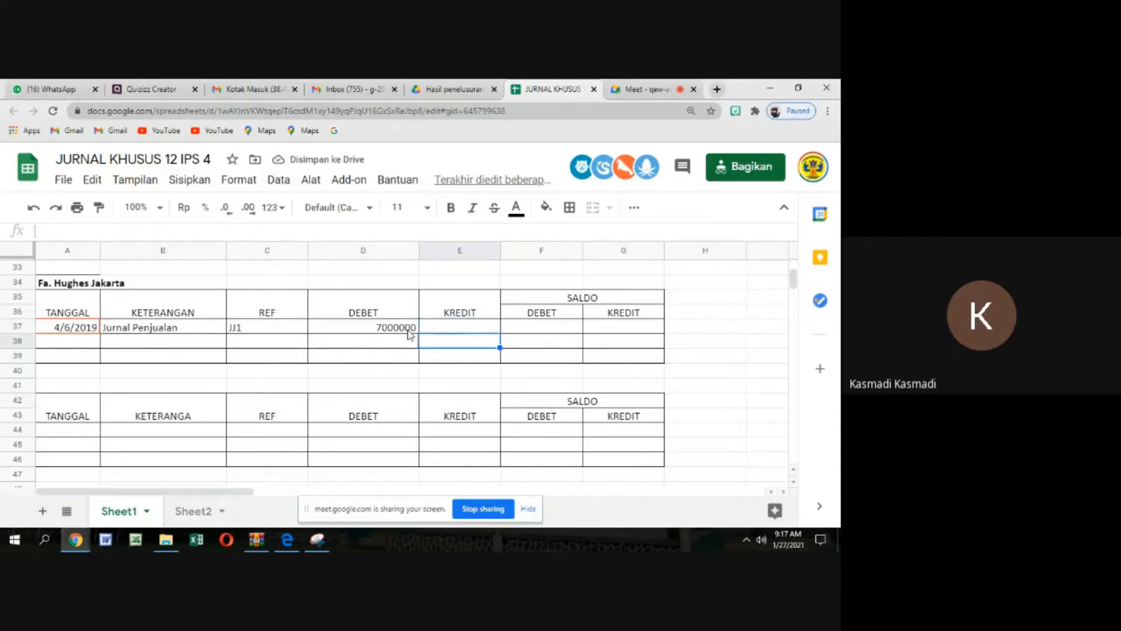
pyautogui.press('Up')
pyautogui.press('Right')
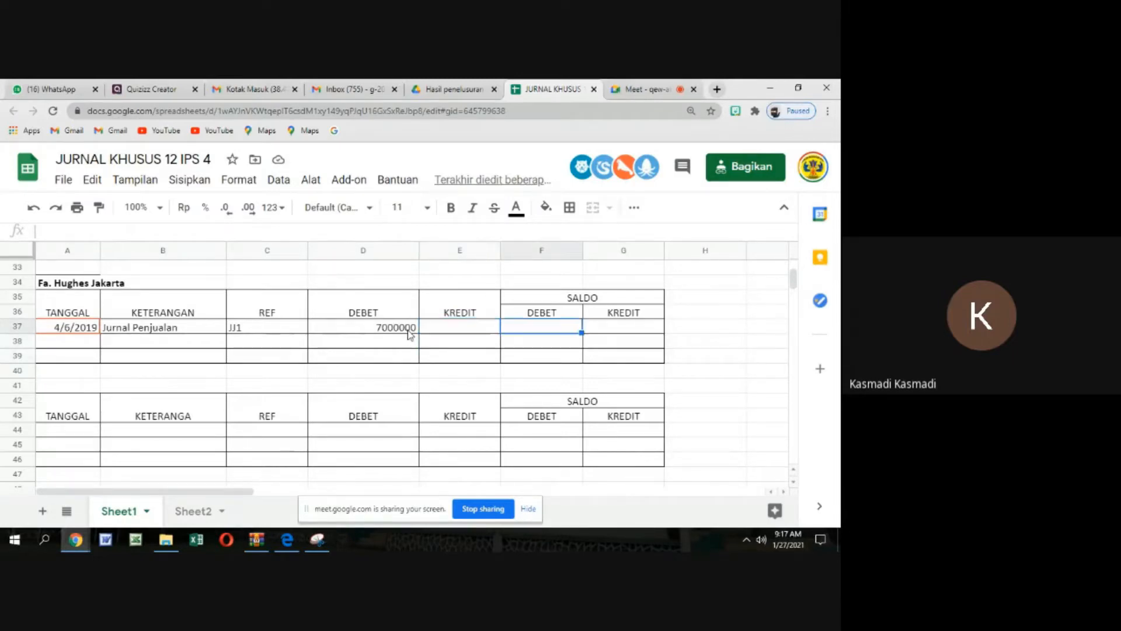
pyautogui.write('70')
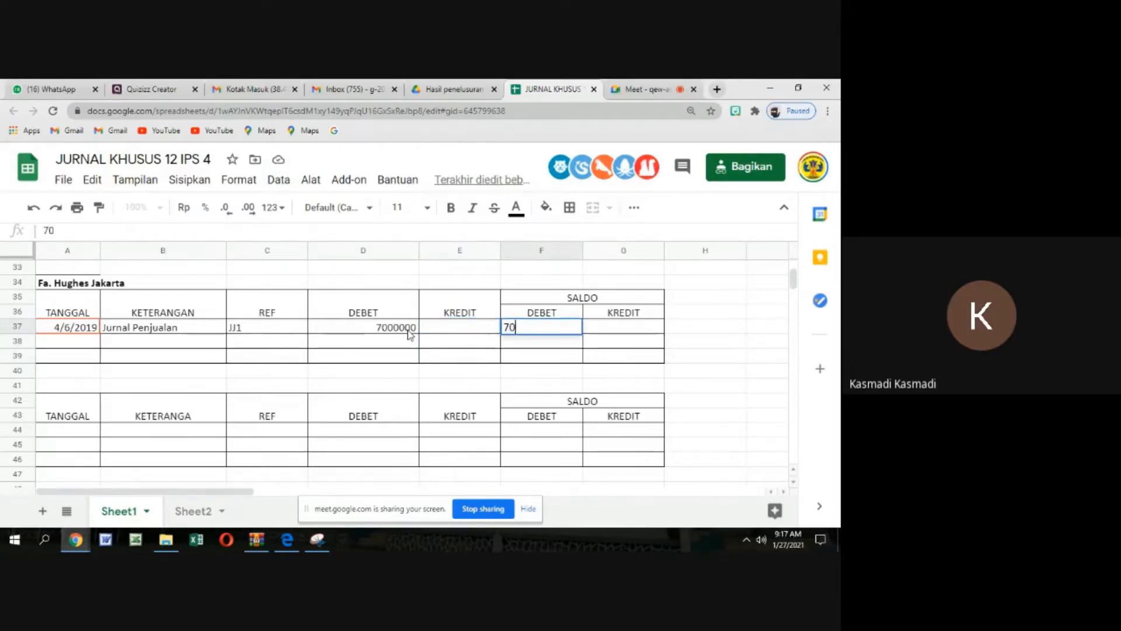
pyautogui.write('00000')
pyautogui.press('Up')
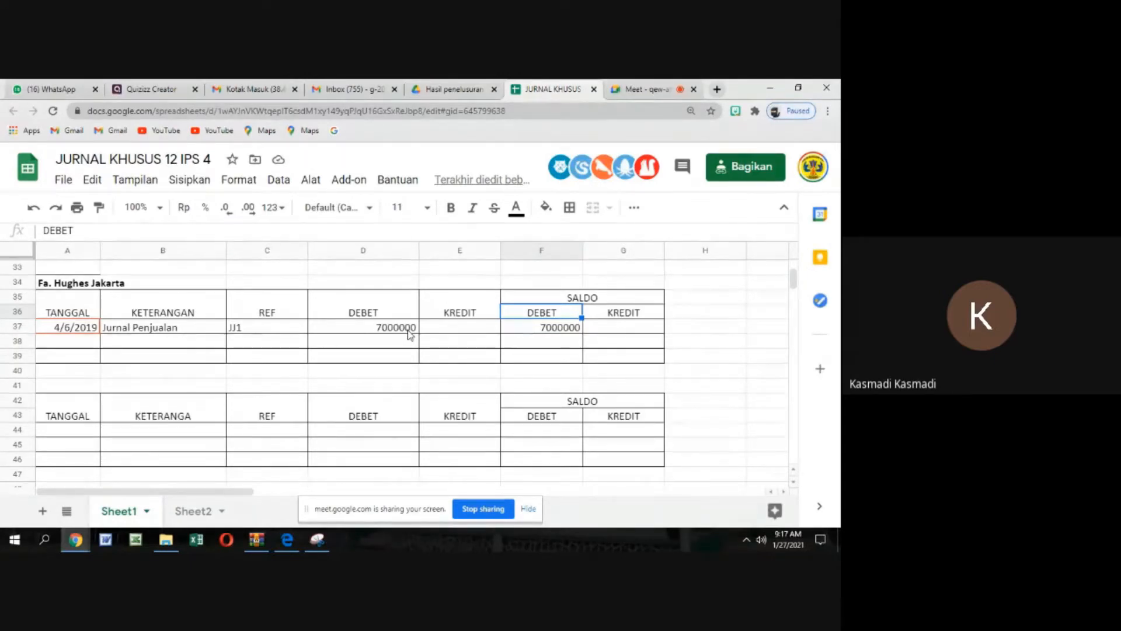
pyautogui.press('Up')
pyautogui.press('Up')
pyautogui.press('Up')
pyautogui.press('Up')
pyautogui.press('Up')
pyautogui.press('Up')
pyautogui.press('Up')
pyautogui.press('Up')
pyautogui.press('Up')
pyautogui.press('Up')
pyautogui.press('Up')
pyautogui.press('Up')
pyautogui.press('Up')
pyautogui.press('Up')
pyautogui.press('Up')
pyautogui.press('Up')
pyautogui.press('Up')
pyautogui.press('Up')
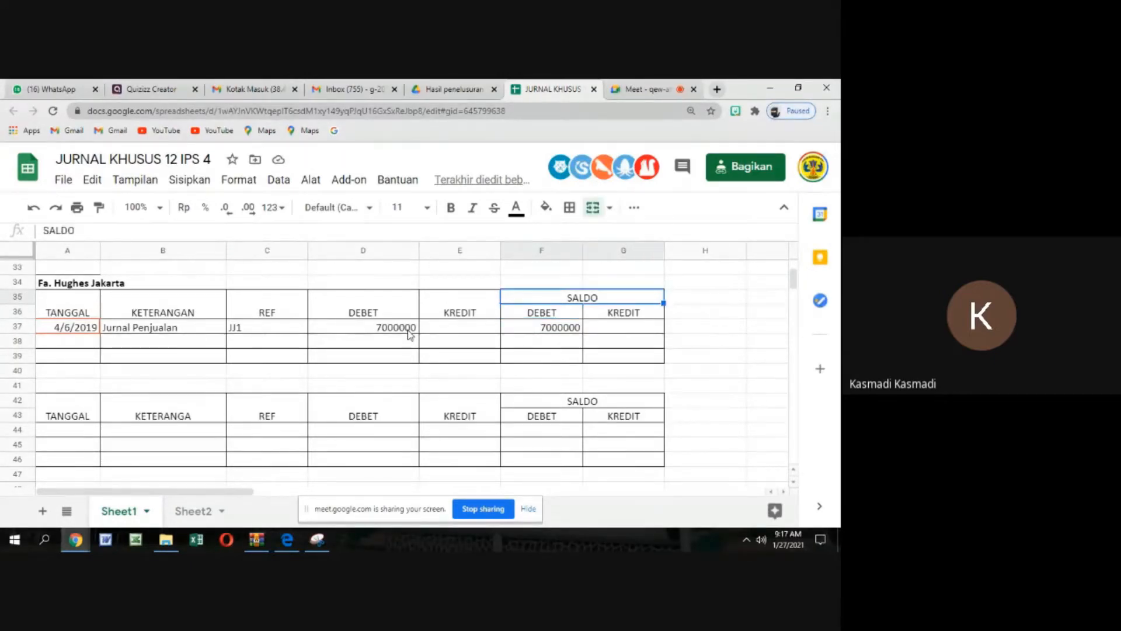
# Examine the date, terms and amount of the FA HUGES entry in the last row of the sales journal
pyautogui.press('Up')
pyautogui.press('Up')
pyautogui.press('Up')
pyautogui.press('Up')
pyautogui.press('Up')
pyautogui.press('Up')
pyautogui.press('Up')
pyautogui.press('Up')
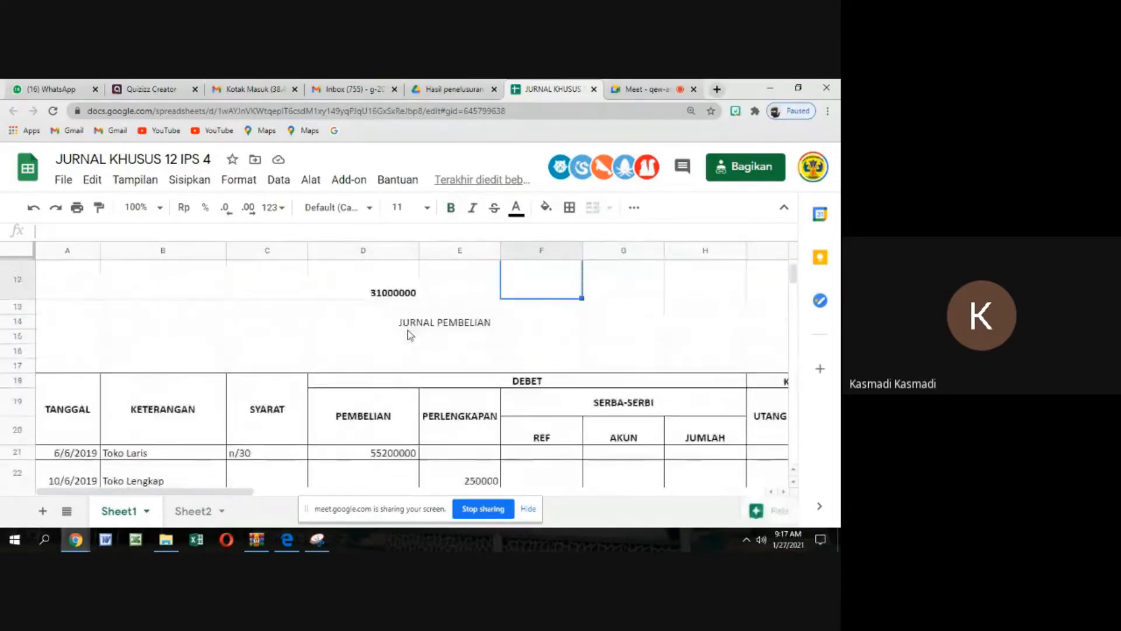
pyautogui.press('Up')
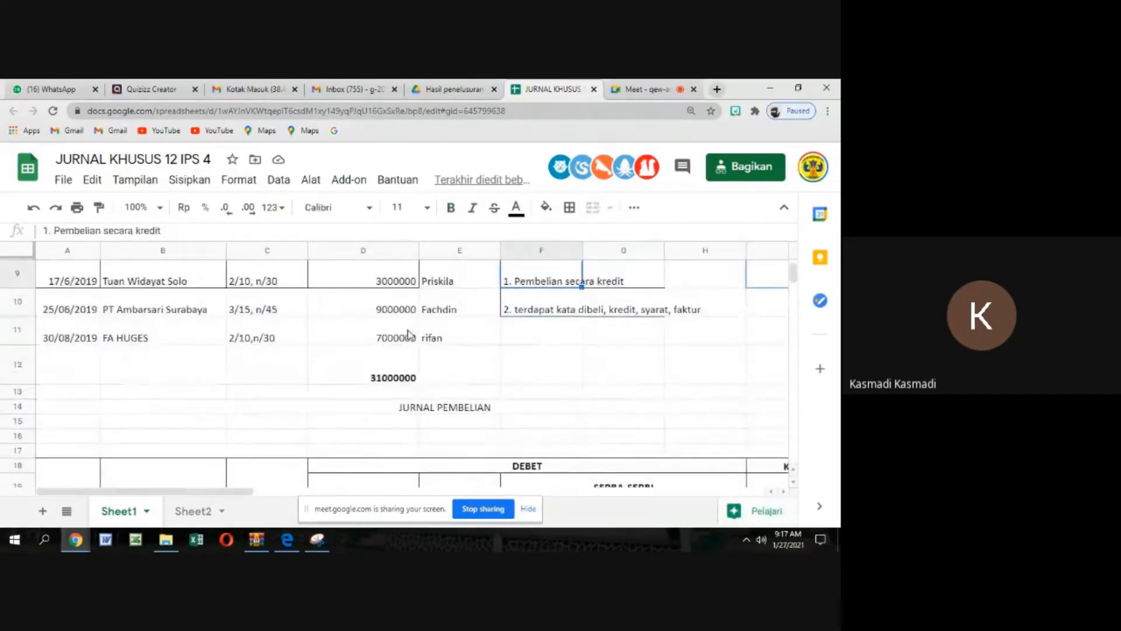
pyautogui.press('Down')
pyautogui.press('Left')
pyautogui.press('Left')
pyautogui.press('Left')
pyautogui.press('Left')
pyautogui.press('Left')
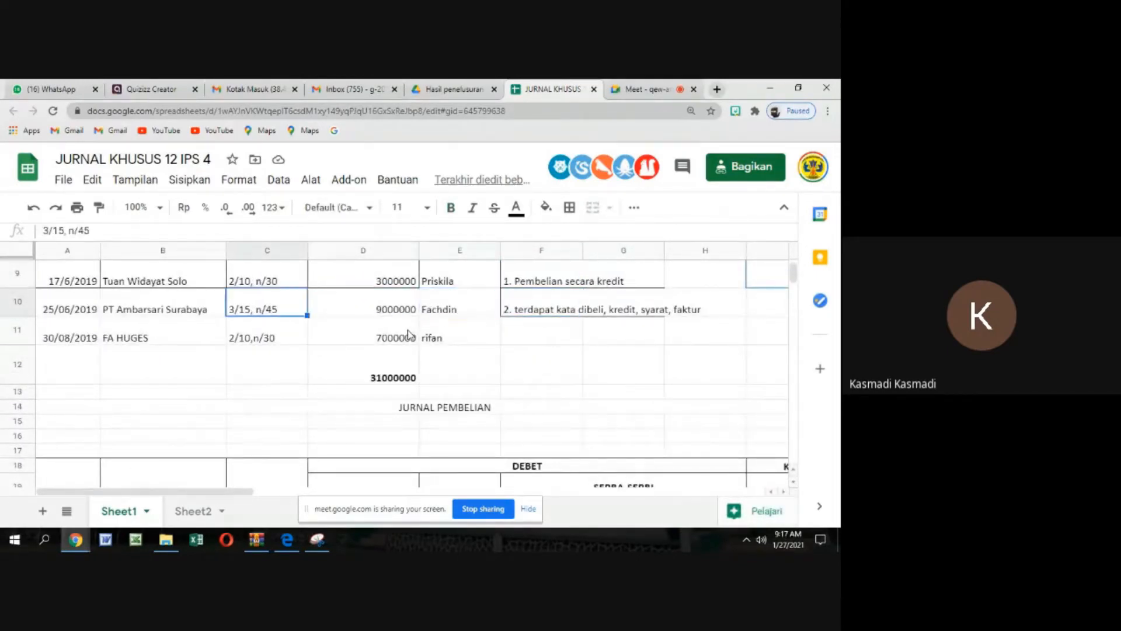
pyautogui.press('Down')
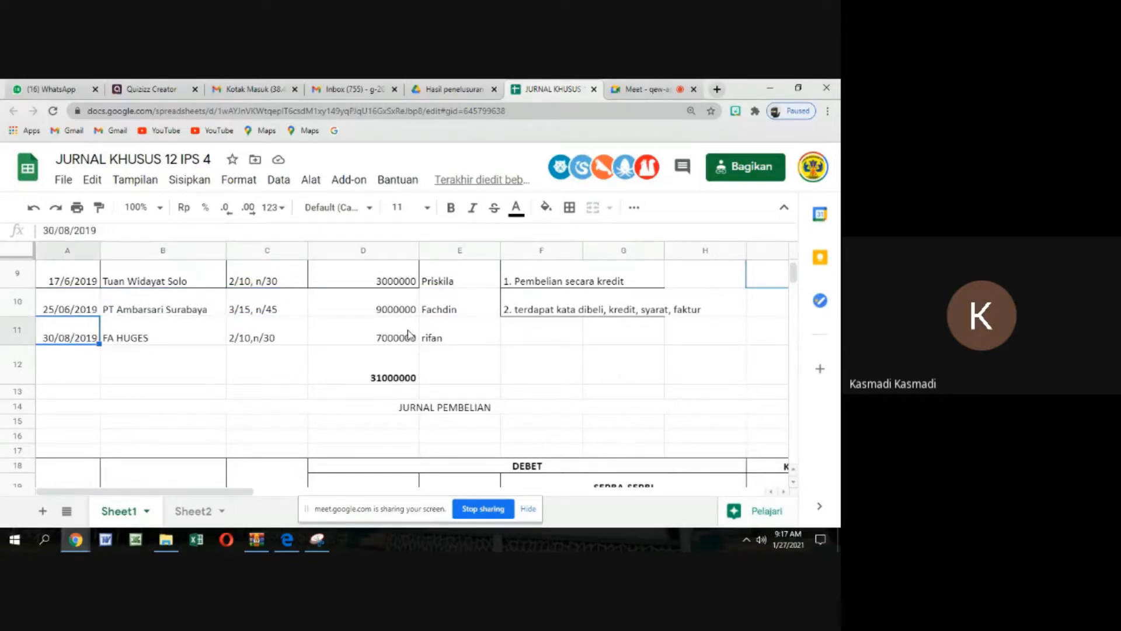
pyautogui.press('Right')
pyautogui.press('Right')
pyautogui.press('Right')
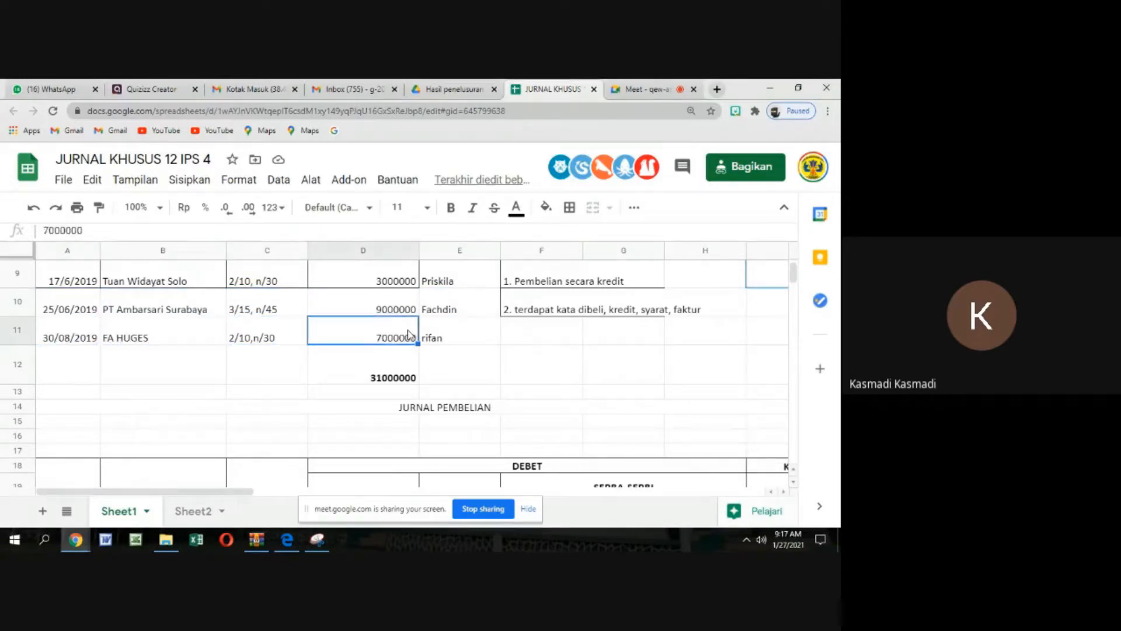
# Enter the date 30/6/2019 in the TANGGAL column of row 38 in the Fa. Hughes Jakarta ledger
pyautogui.press('Down')
pyautogui.press('Down')
pyautogui.press('Down')
pyautogui.press('Down')
pyautogui.press('Down')
pyautogui.press('Down')
pyautogui.press('Down')
pyautogui.press('Down')
pyautogui.press('Down')
pyautogui.press('Down')
pyautogui.press('Down')
pyautogui.press('Down')
pyautogui.press('Down')
pyautogui.press('Down')
pyautogui.press('Down')
pyautogui.press('Down')
pyautogui.press('Down')
pyautogui.press('Down')
pyautogui.press('Down')
pyautogui.press('Down')
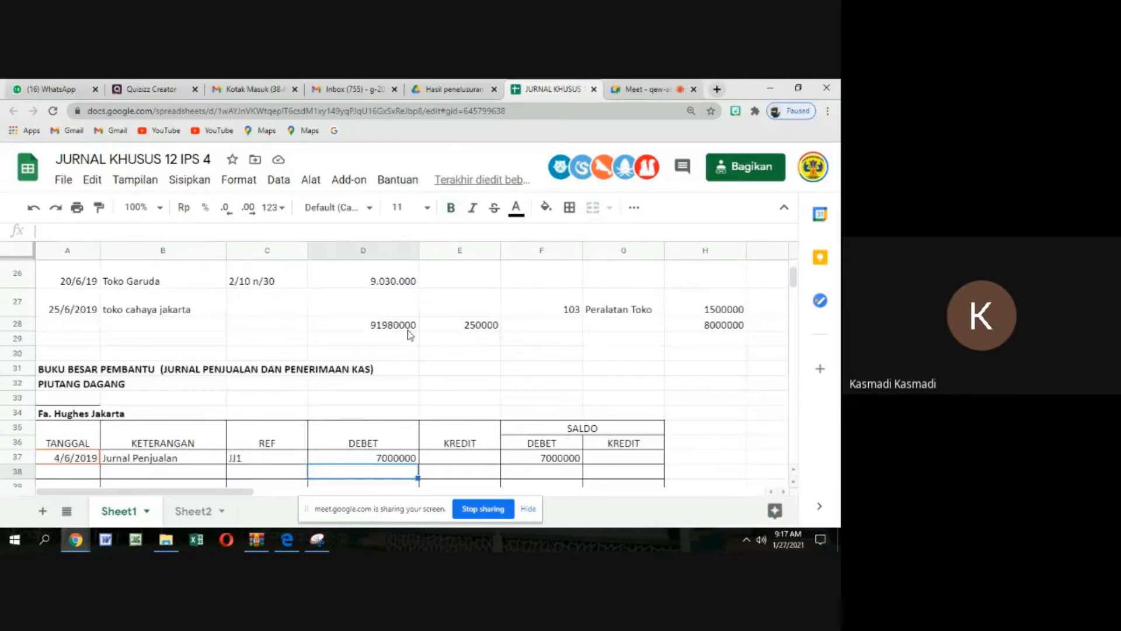
pyautogui.press('Left')
pyautogui.press('Left')
pyautogui.press('Left')
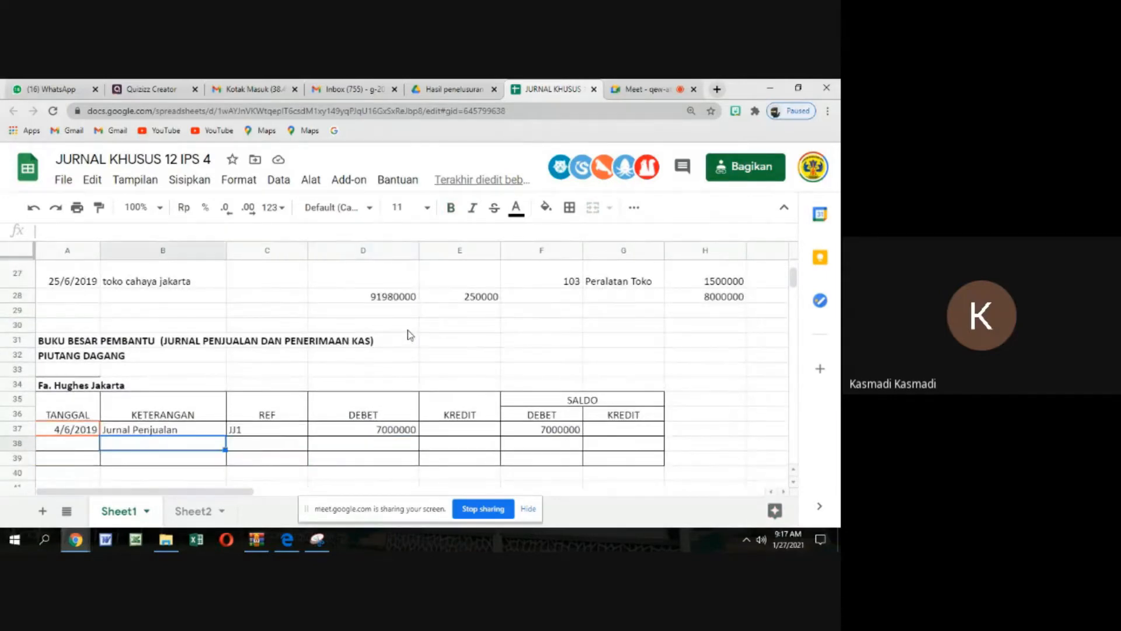
pyautogui.write('3')
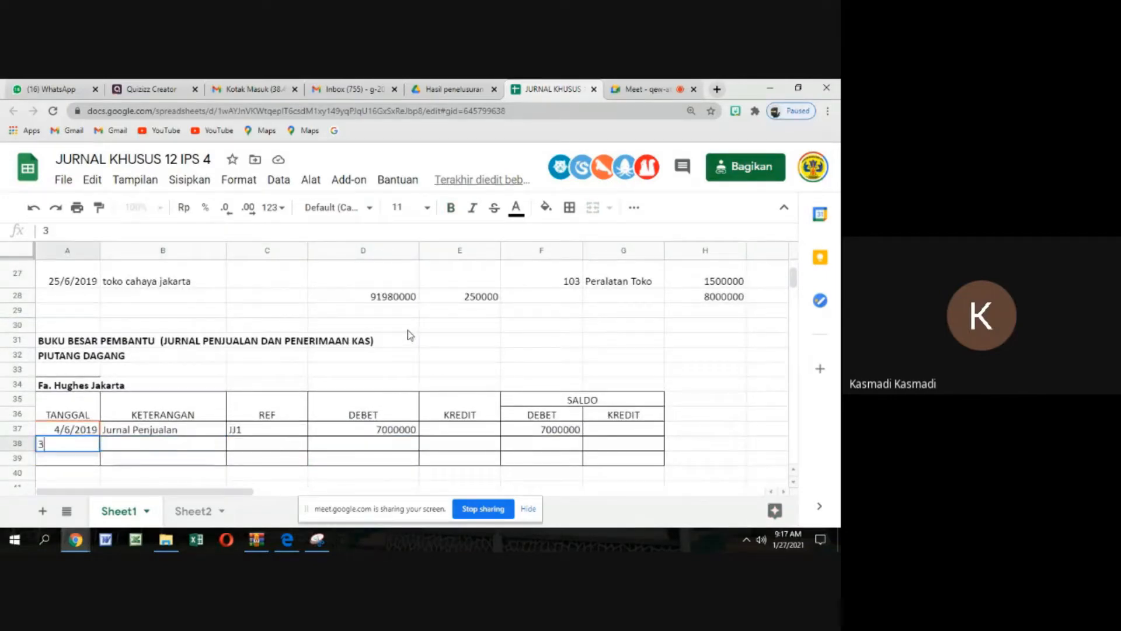
pyautogui.write('0/6')
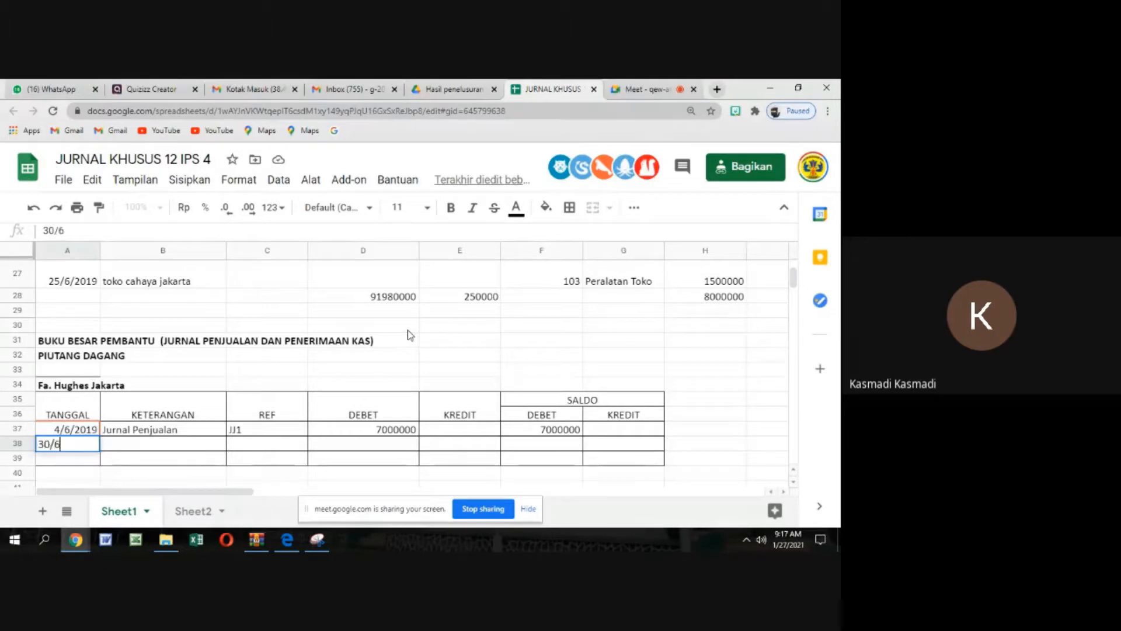
pyautogui.write('/2019')
pyautogui.press('Tab')
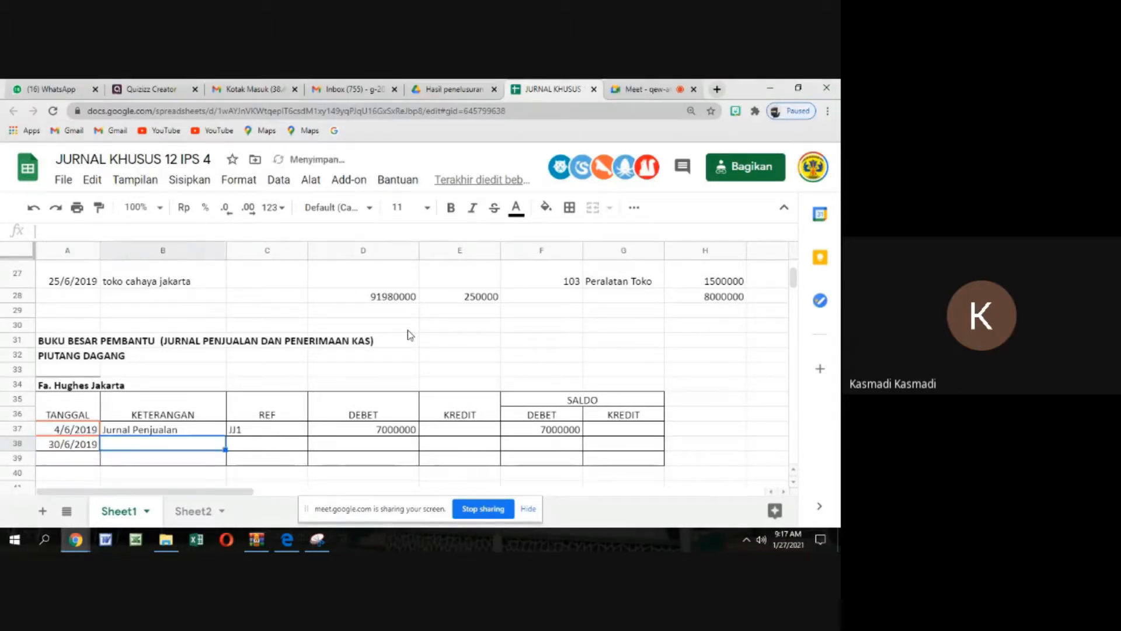
# Enter "jurnal Penjualan" as the KETERANGAN of the 30/6/2019 entry, correcting the capitalization of its first word
pyautogui.write('jURNAL')
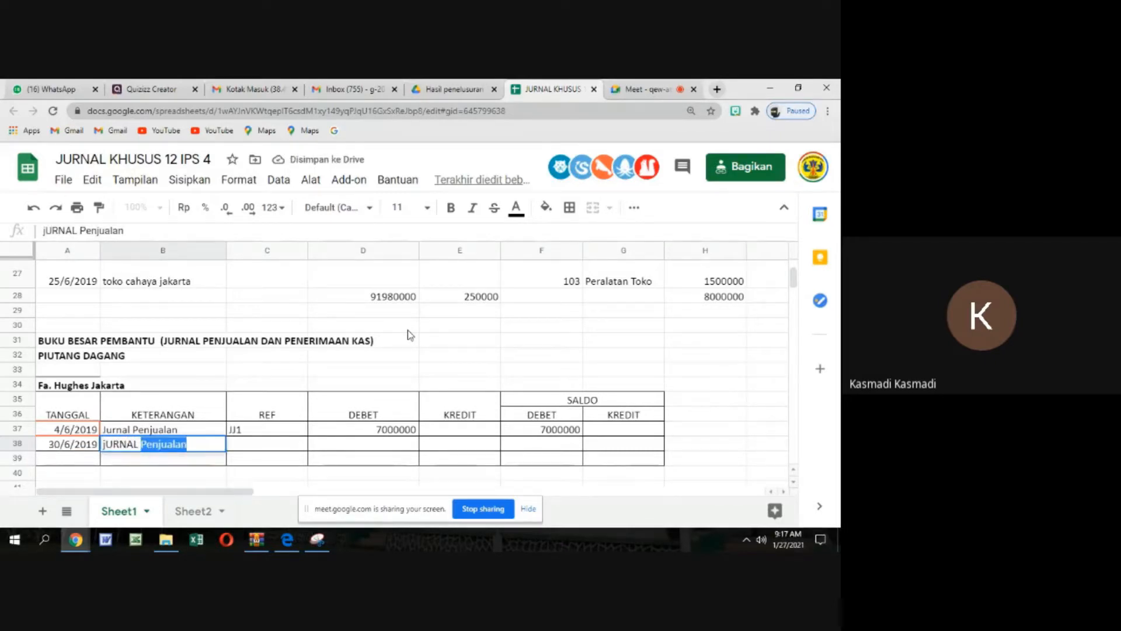
pyautogui.click(287, 448)
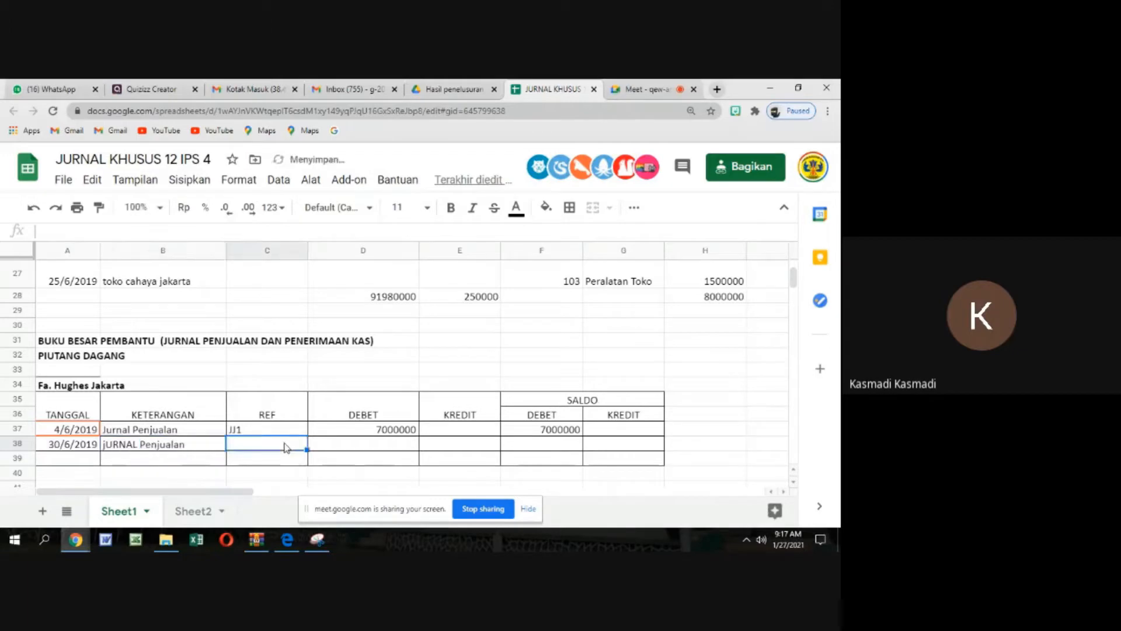
pyautogui.click(106, 448)
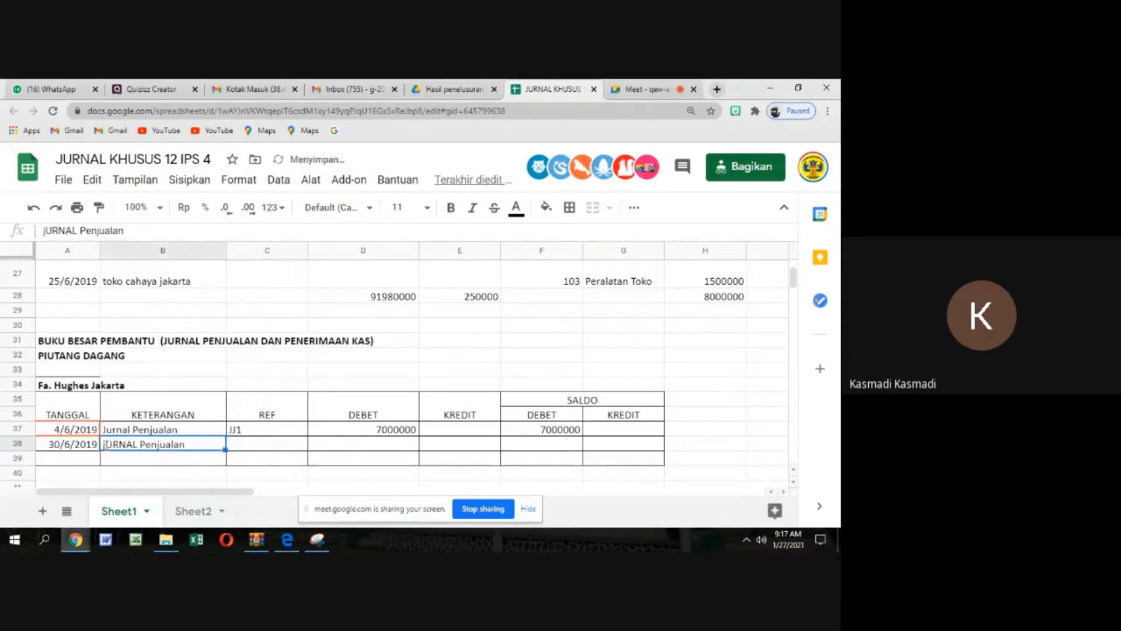
pyautogui.doubleClick(106, 446)
pyautogui.moveTo(104, 444); pyautogui.dragTo(140, 445)
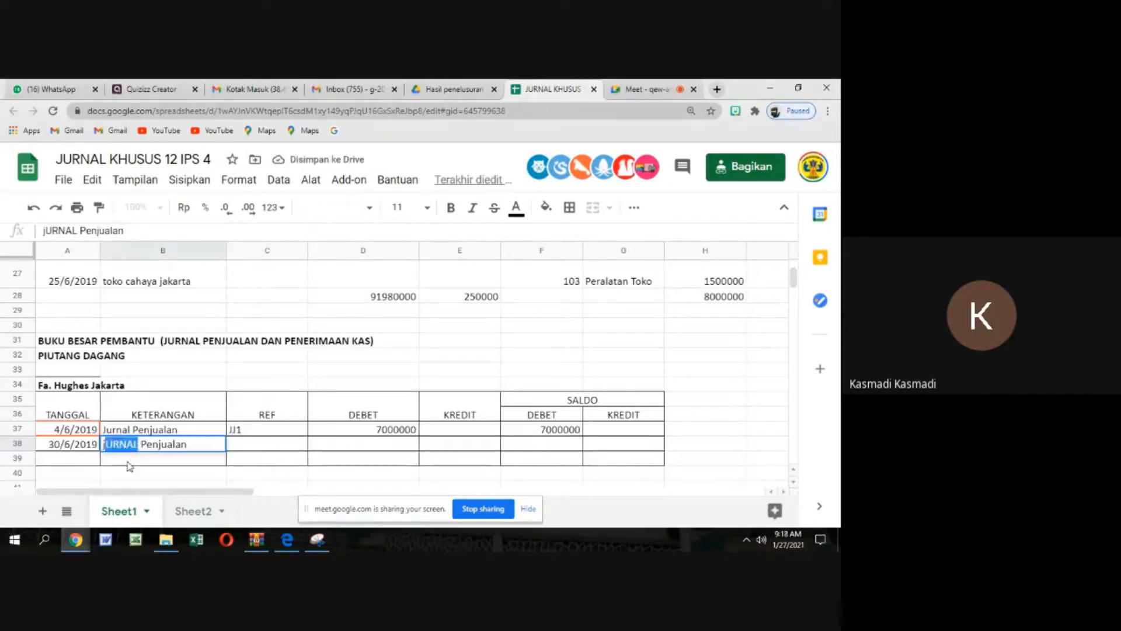
pyautogui.write('jurnal')
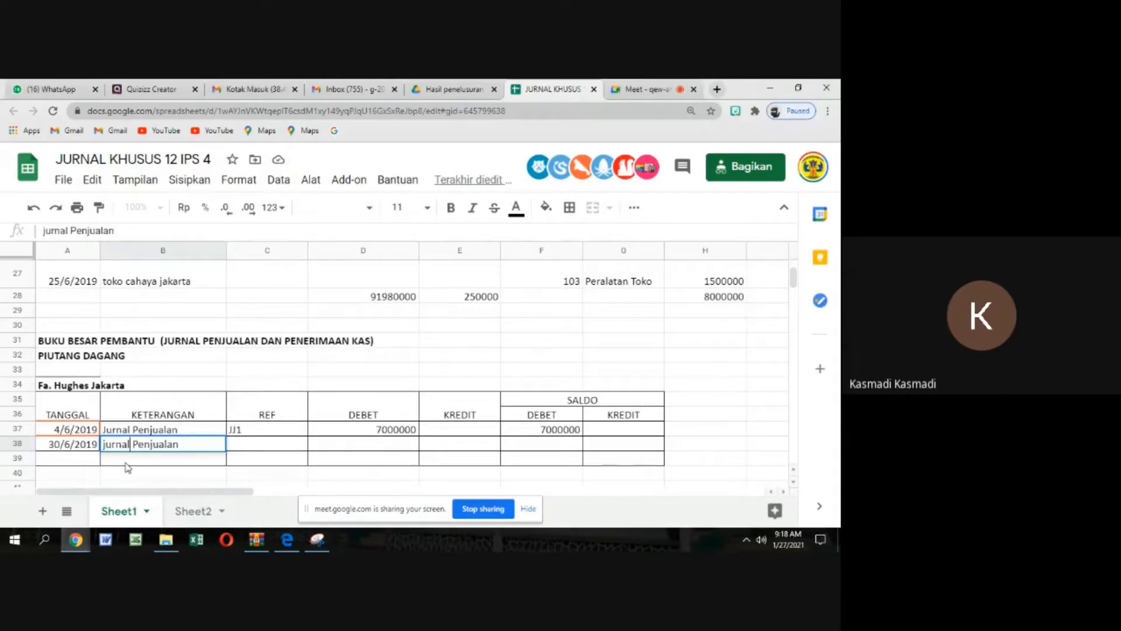
# Fill the REF of the 30/6/2019 entry from the row above and correct it to "JJ1"
pyautogui.click(250, 453)
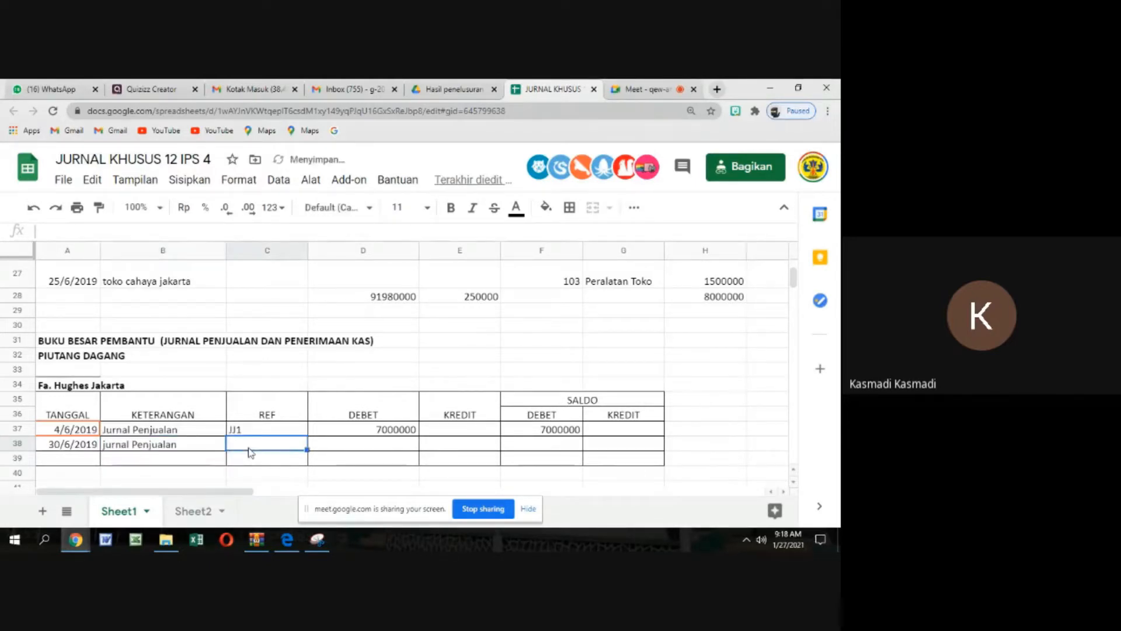
pyautogui.click(264, 432)
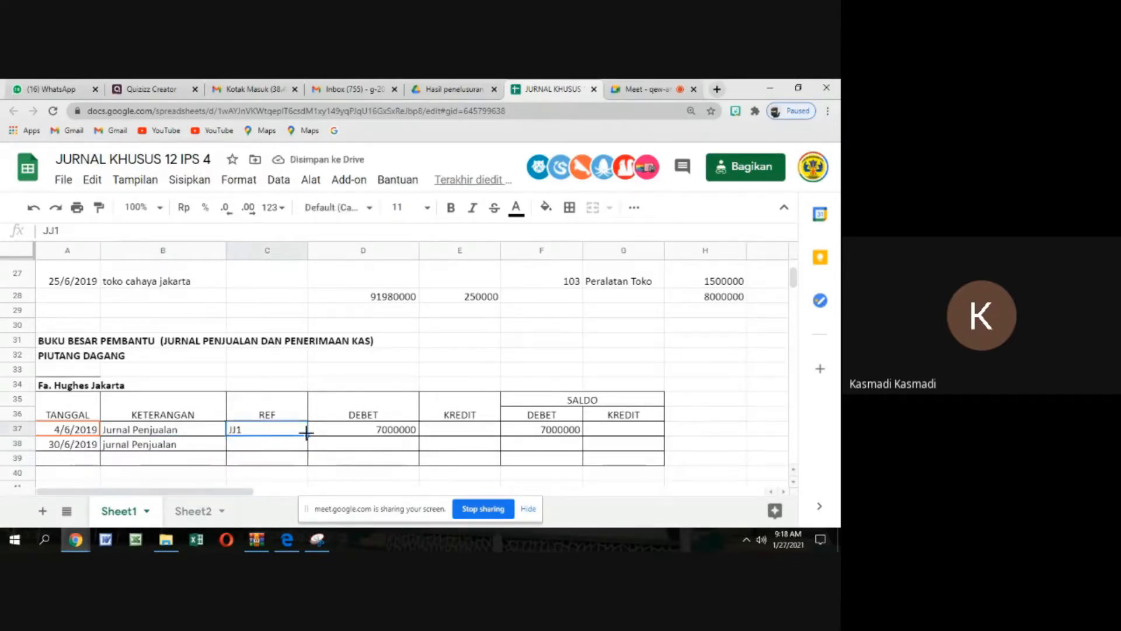
pyautogui.moveTo(306, 432); pyautogui.dragTo(305, 447)
pyautogui.click(325, 450)
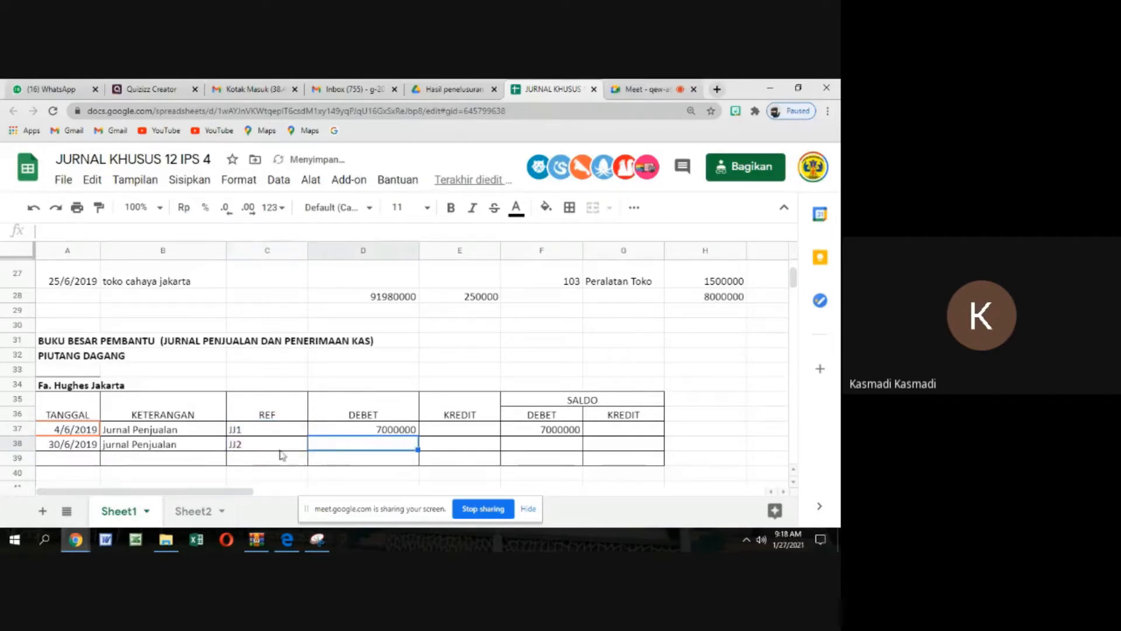
pyautogui.click(247, 454)
pyautogui.doubleClick(243, 445)
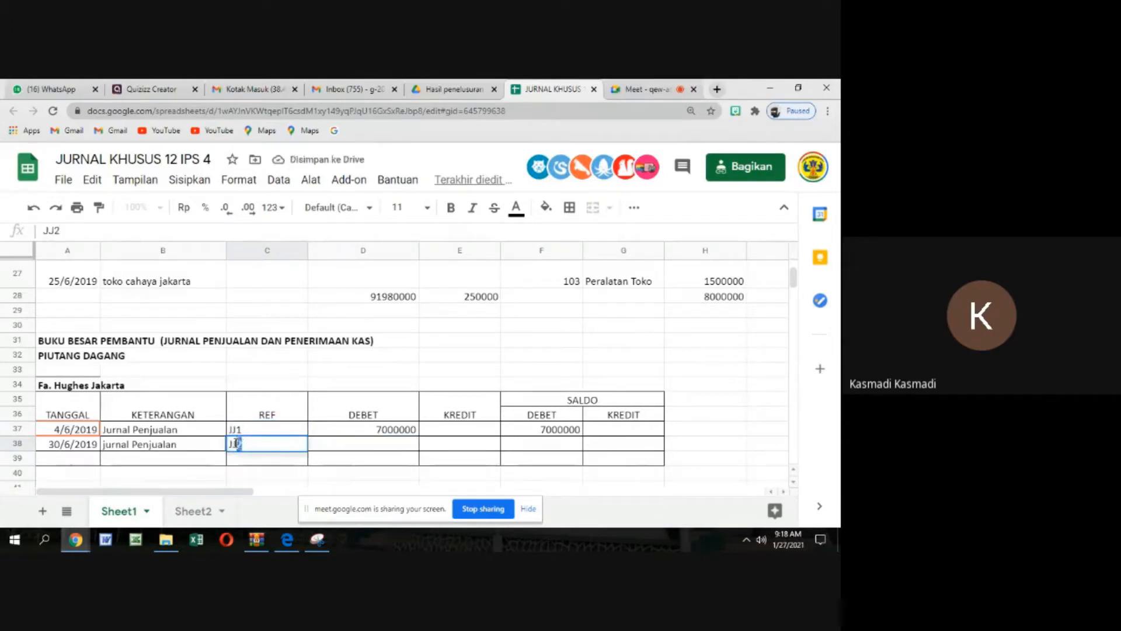
pyautogui.press('BackSpace')
pyautogui.write('1')
# Enter 7000000 in the DEBET column for the 30/6/2019 entry of the Fa. Hughes Jakarta ledger
pyautogui.click(367, 445)
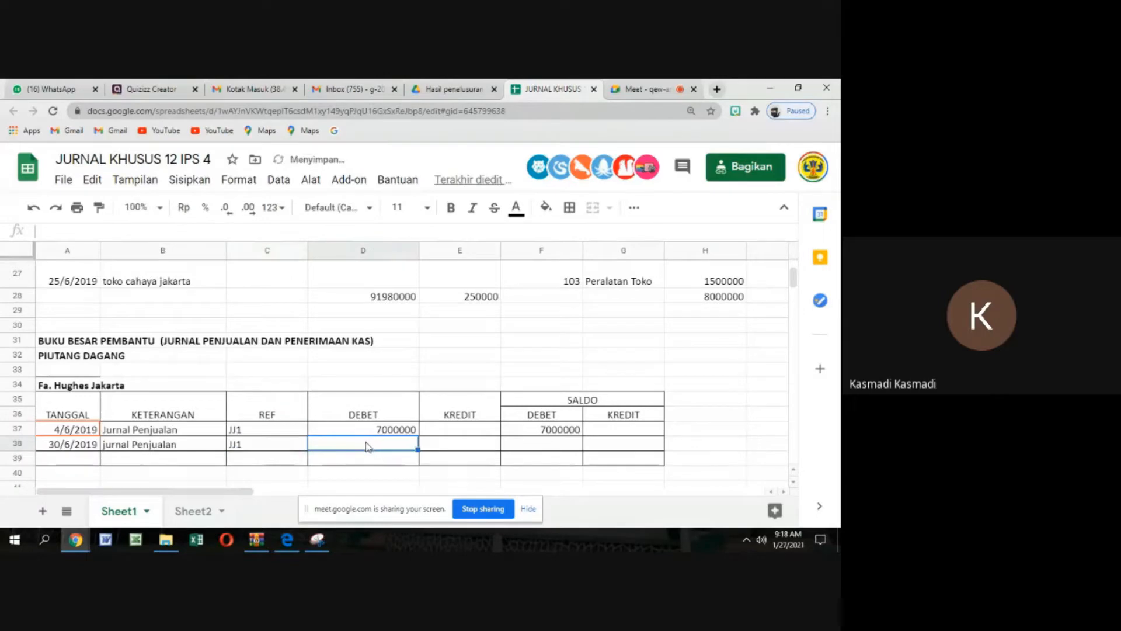
pyautogui.write('7000')
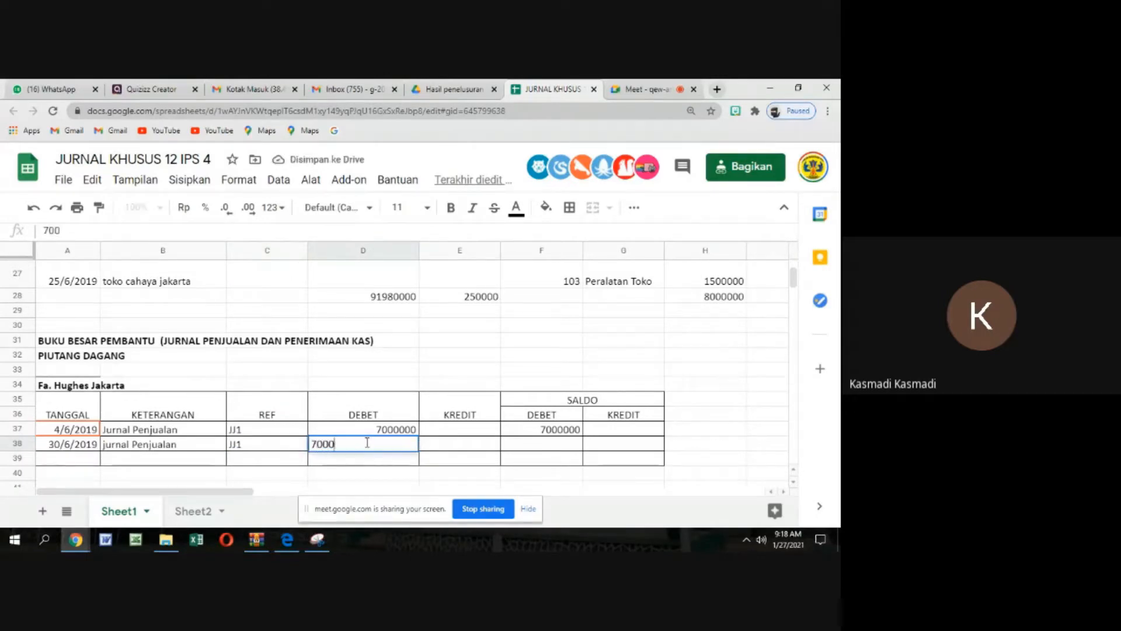
pyautogui.write('000')
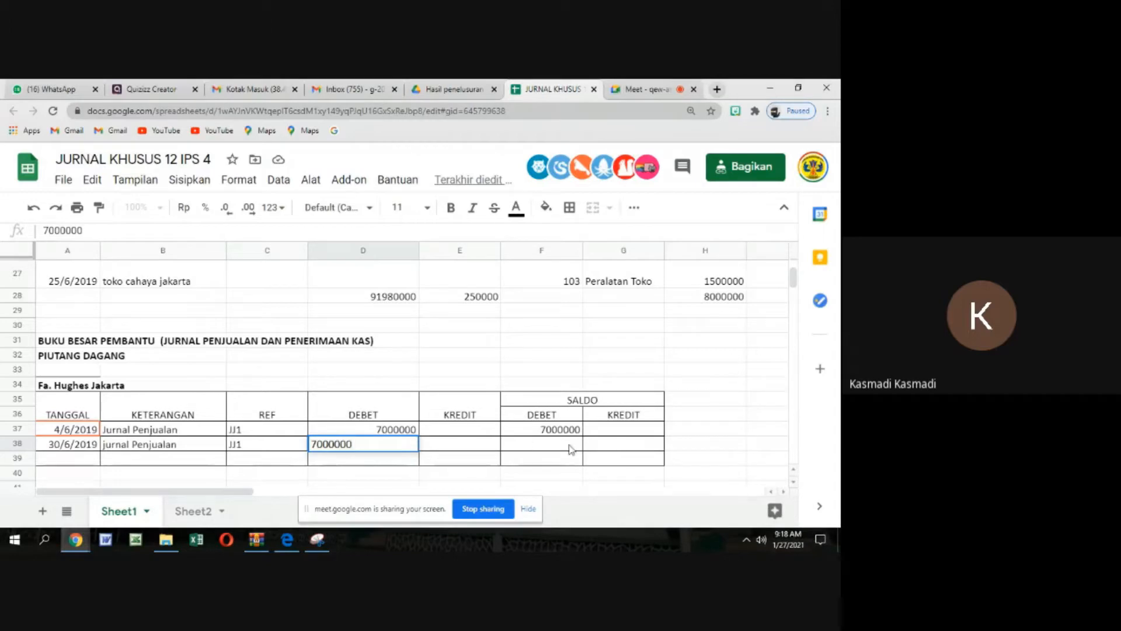
# Enter 14000000 in the DEBET column under SALDO for the 30/6/2019 entry of the Fa. Hughes Jakarta ledger
pyautogui.click(571, 449)
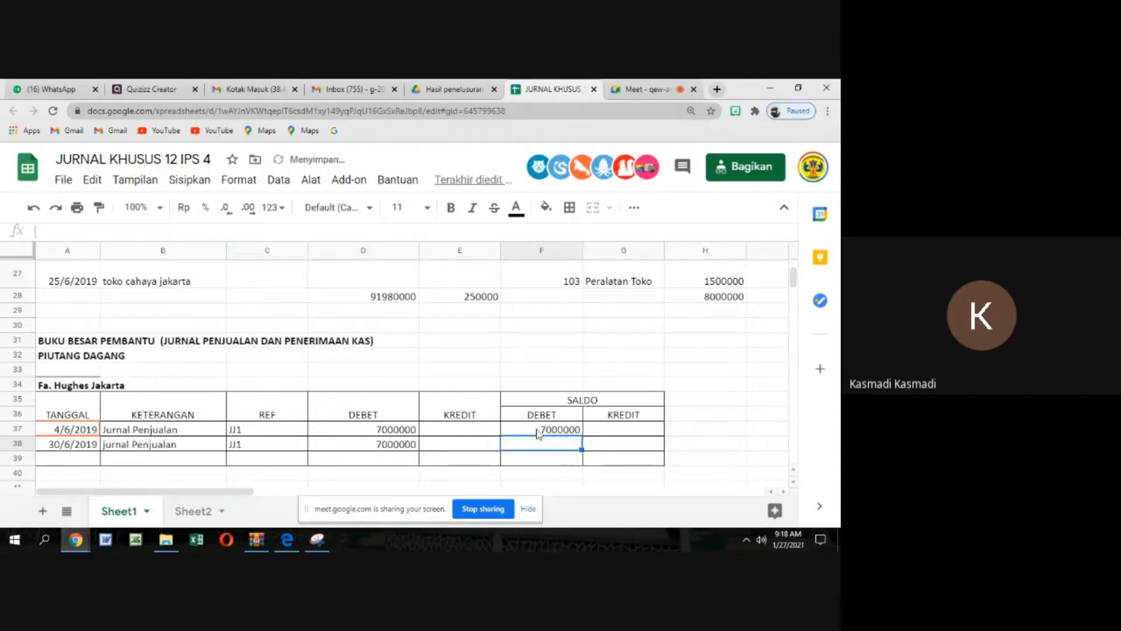
pyautogui.write('1')
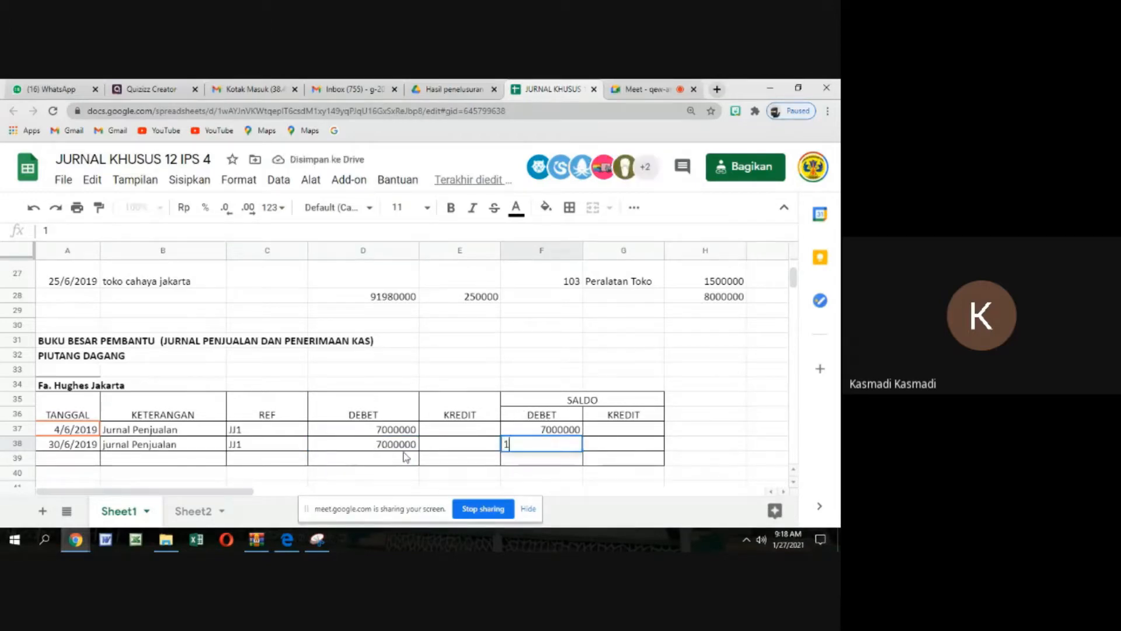
pyautogui.write('4000000')
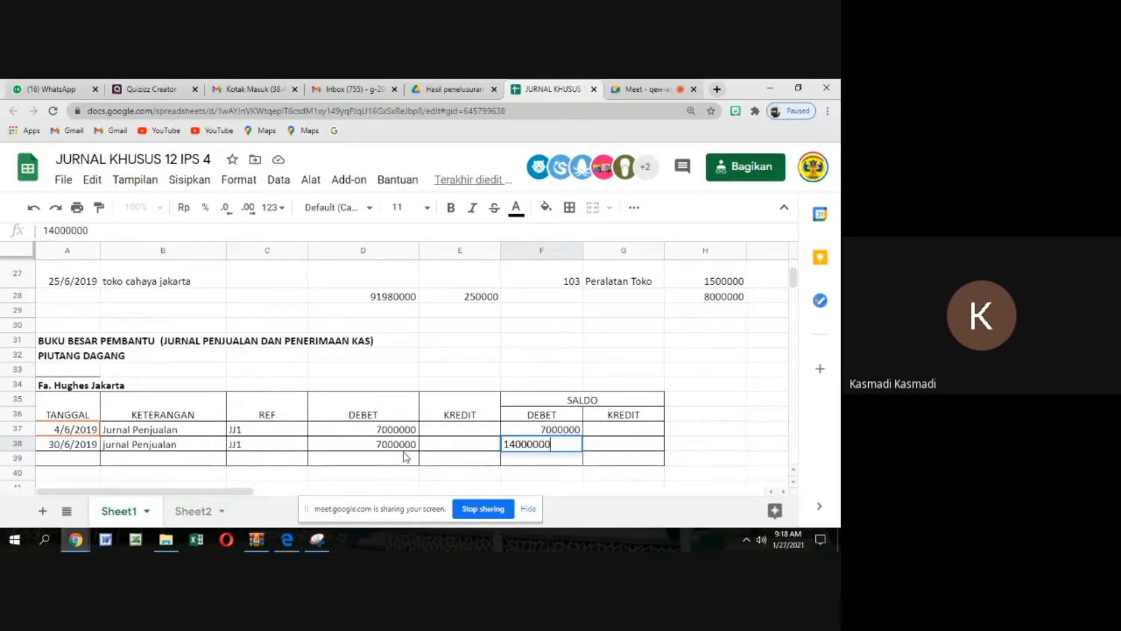
pyautogui.click(673, 446)
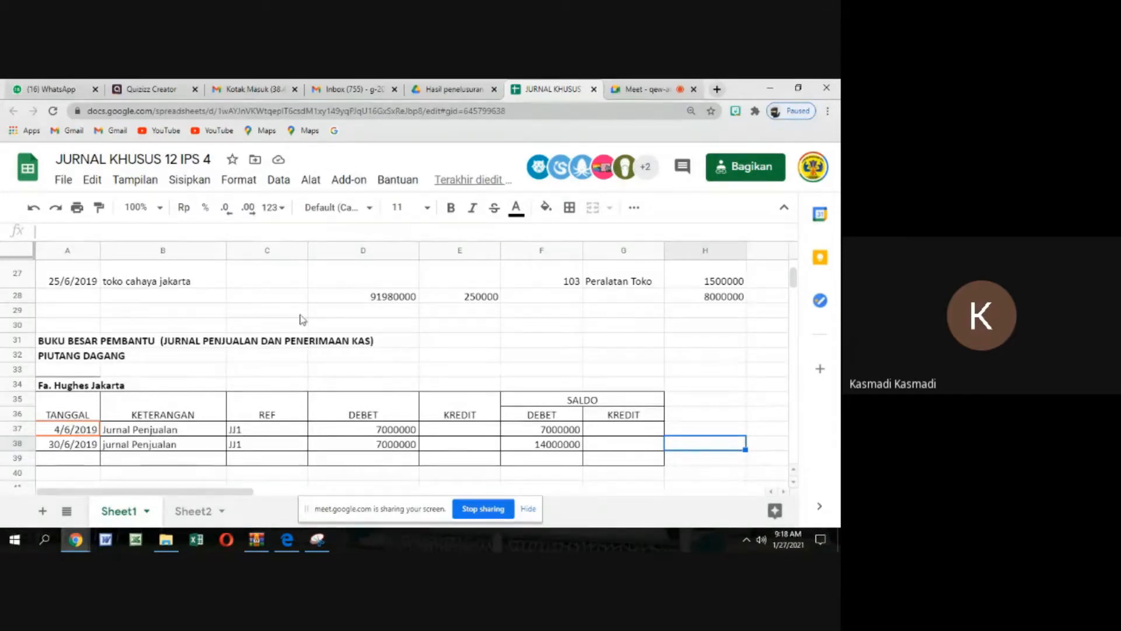
# Enter "jurnal penerimaan kas" in the KETERANGAN column of row 39 in the Fa. Hughes Jakarta ledger
pyautogui.click(61, 389)
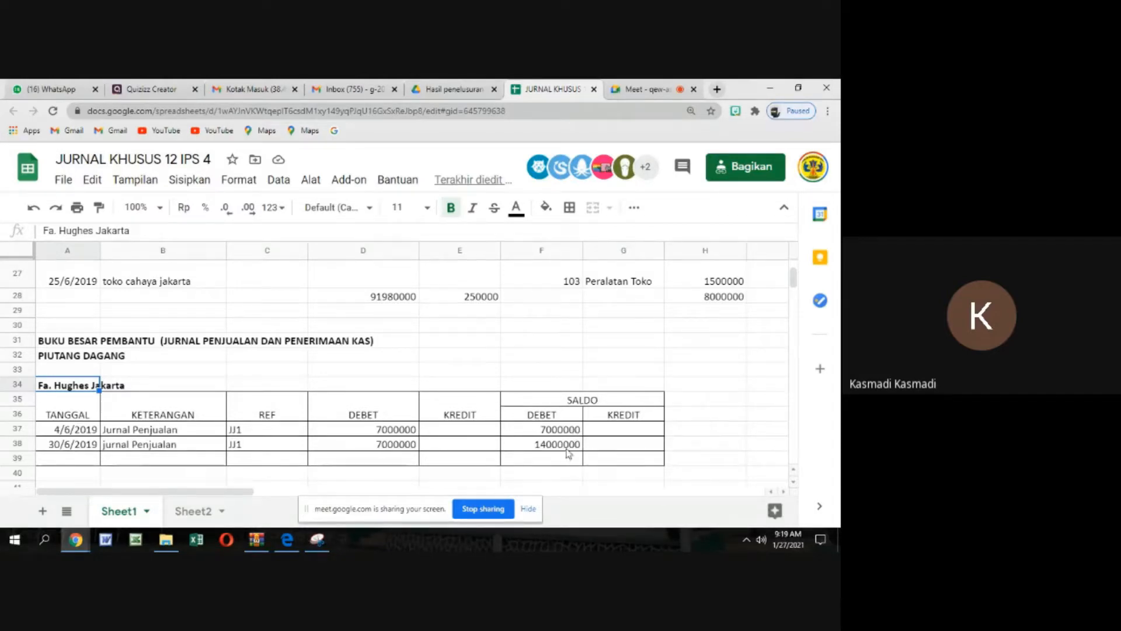
pyautogui.click(146, 460)
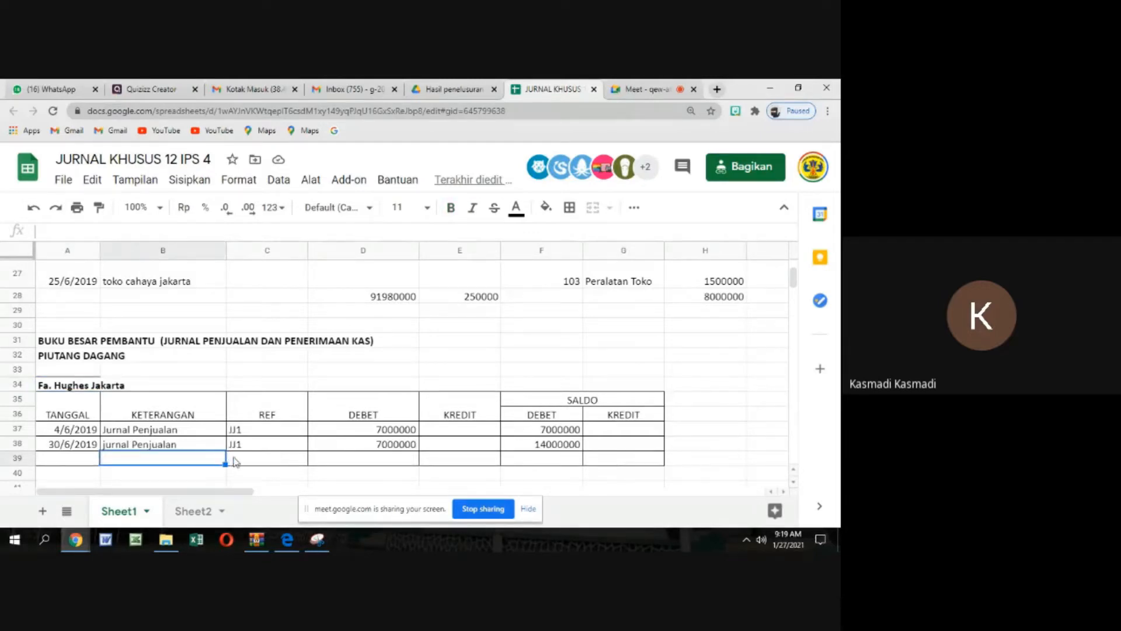
pyautogui.write('jurnal')
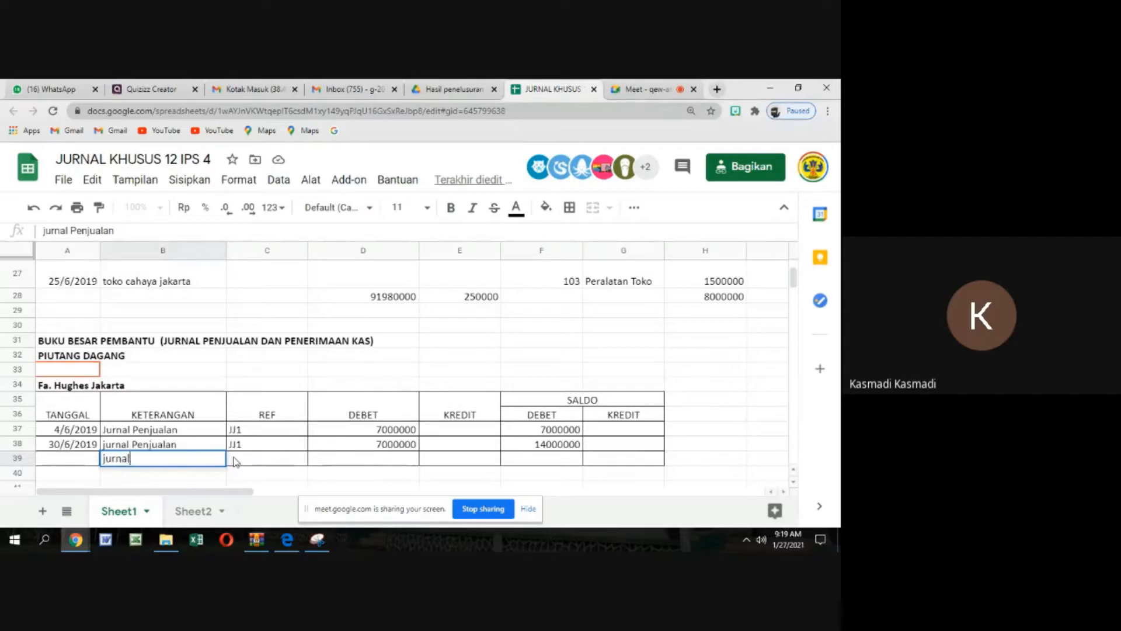
pyautogui.write(' pener')
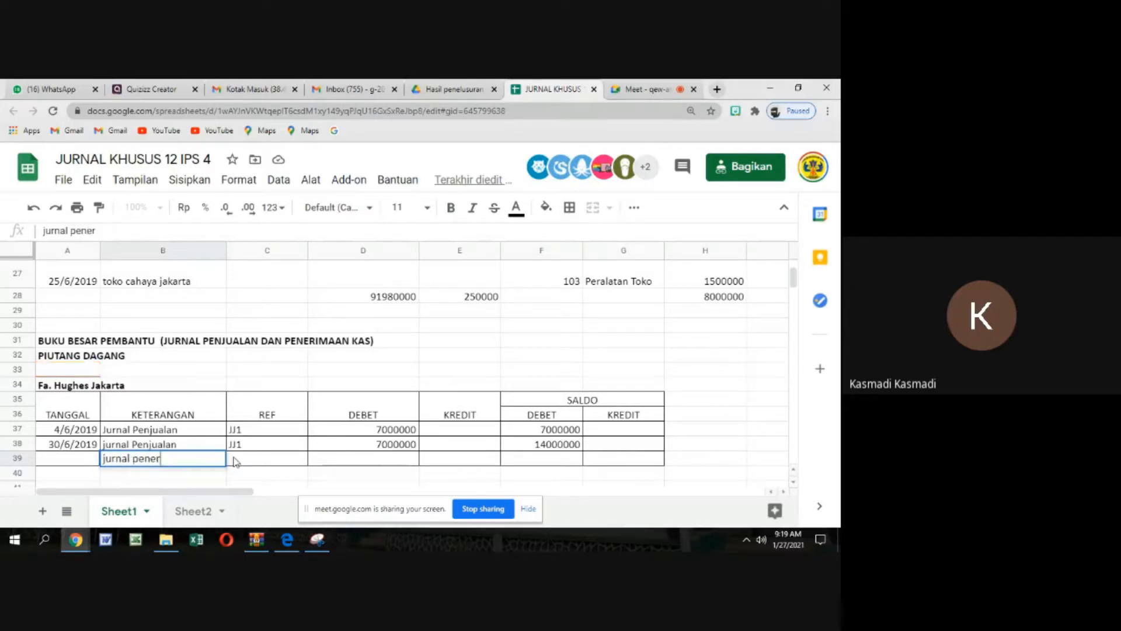
pyautogui.write('imaan kas')
# Enter "JPM1" in the REF column of the jurnal penerimaan kas entry in the Fa. Hughes Jakarta ledger
pyautogui.click(235, 461)
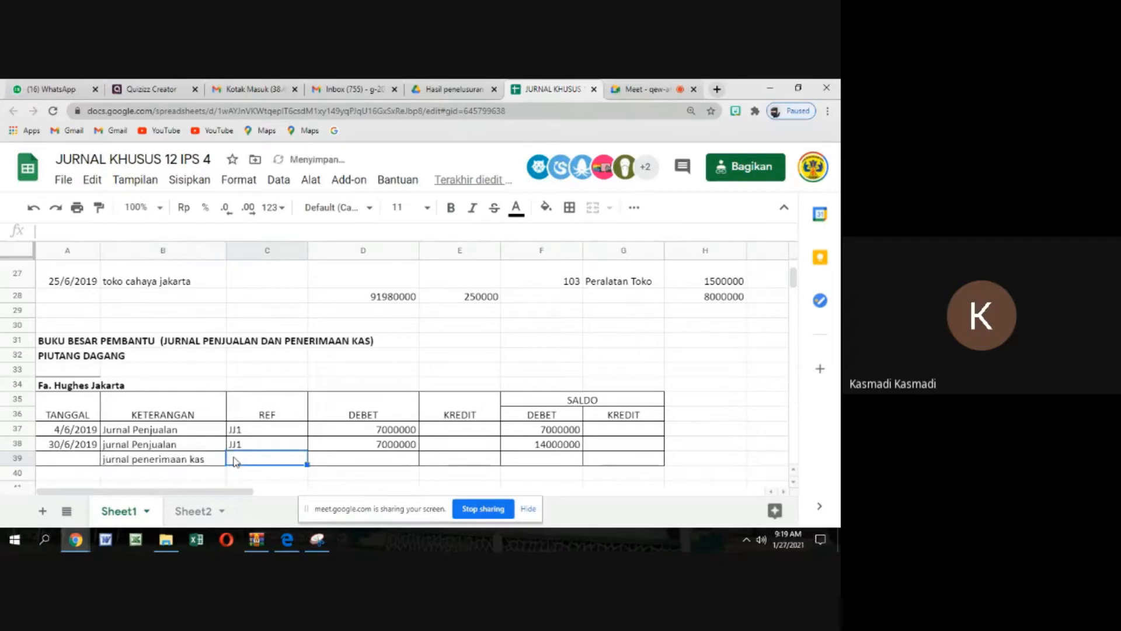
pyautogui.write('J')
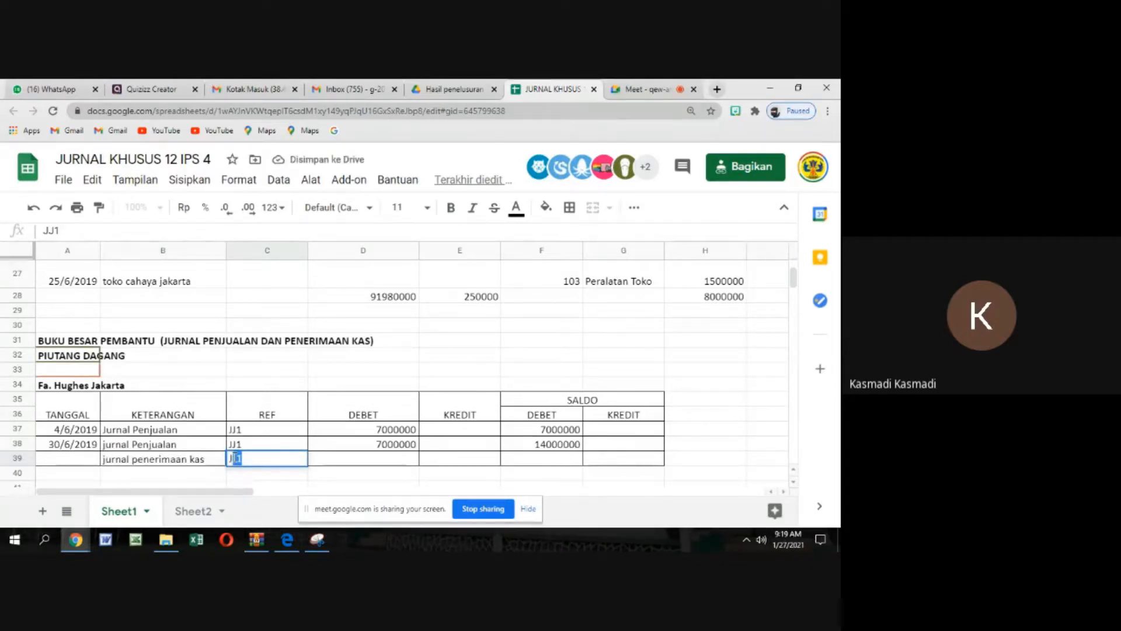
pyautogui.write('P')
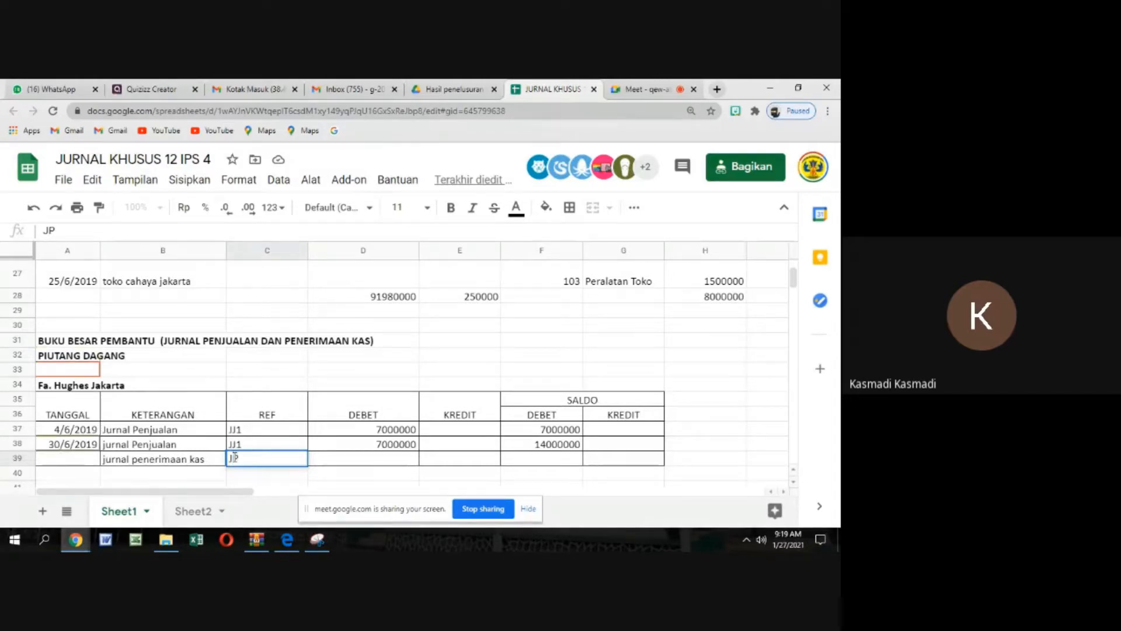
pyautogui.write('M')
pyautogui.press('Tab')
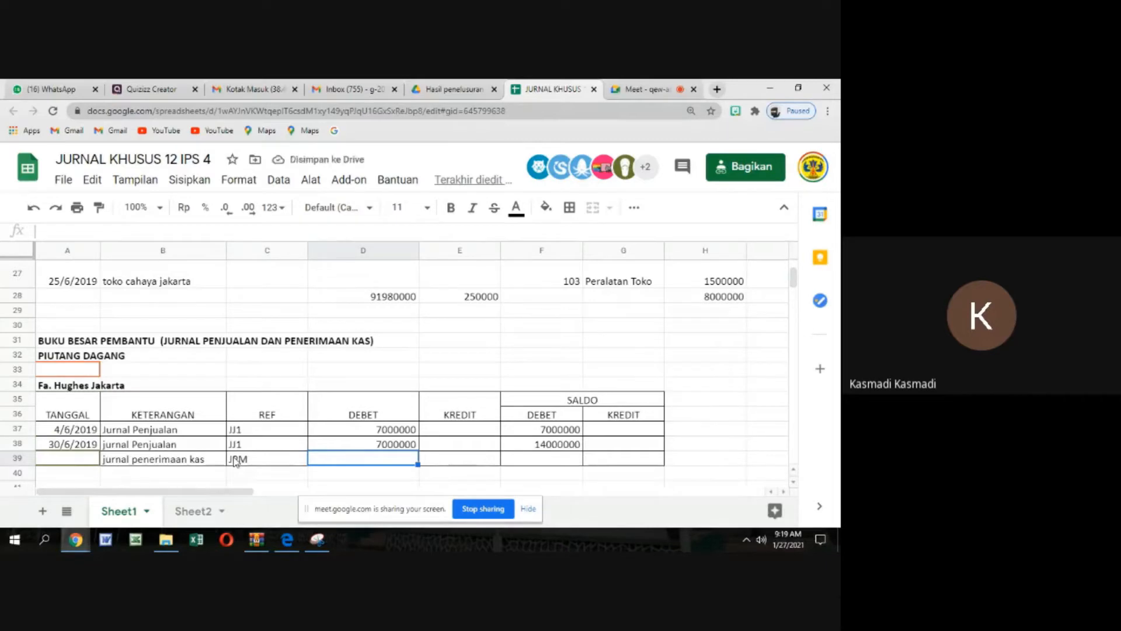
pyautogui.doubleClick(254, 462)
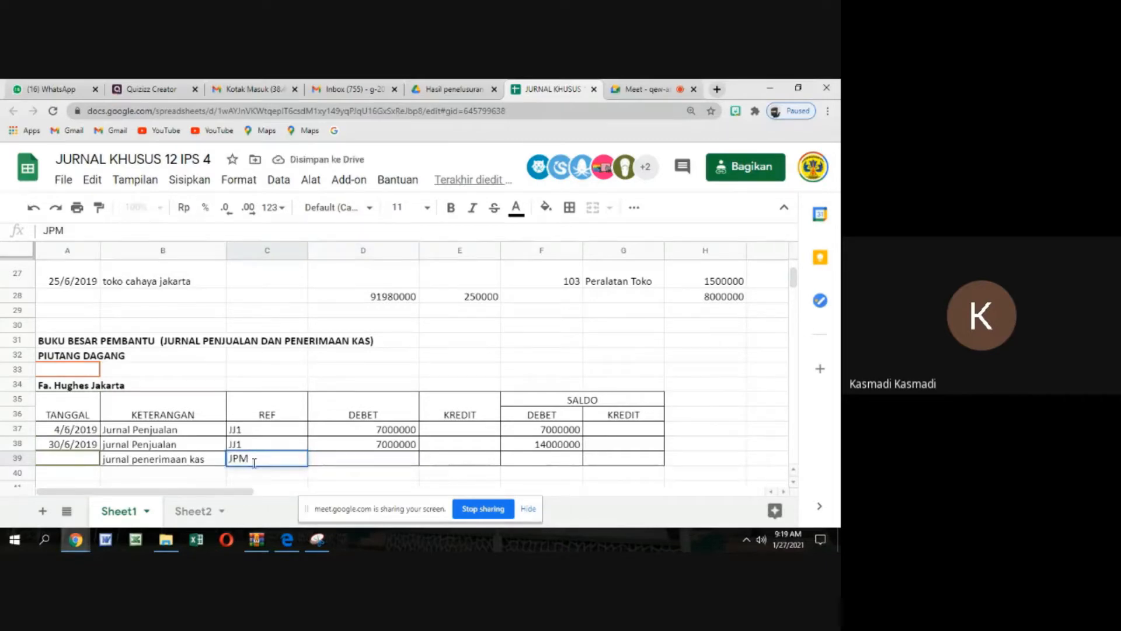
pyautogui.write('1')
# Enter 7000000 in the KREDIT column for the jurnal penerimaan kas entry of the Fa. Hughes Jakarta ledger
pyautogui.click(464, 465)
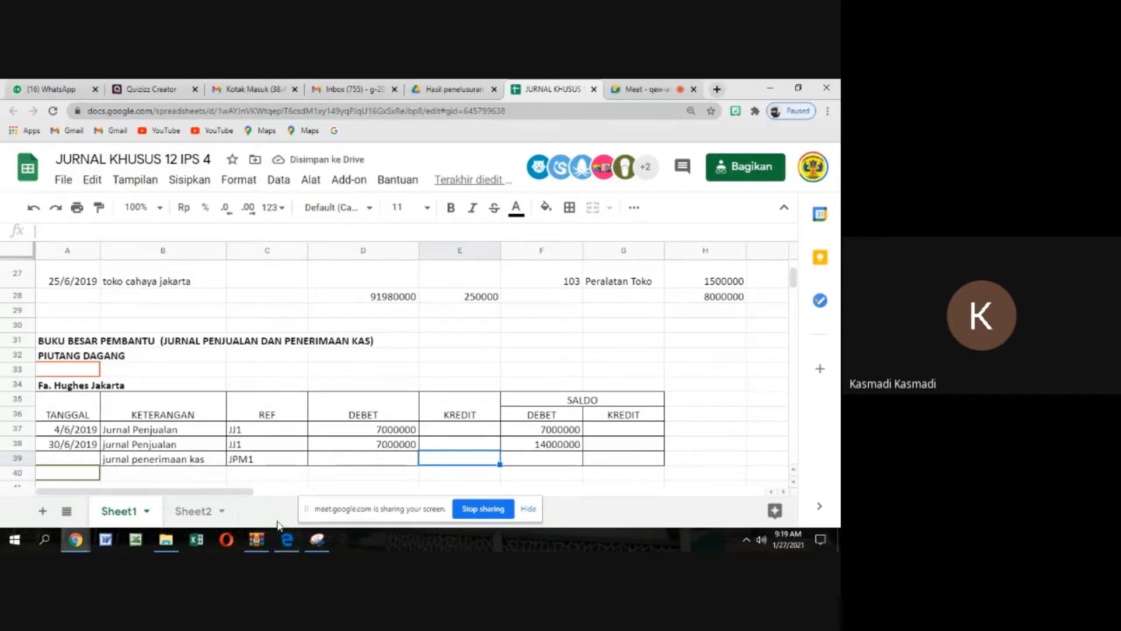
pyautogui.write('7000000')
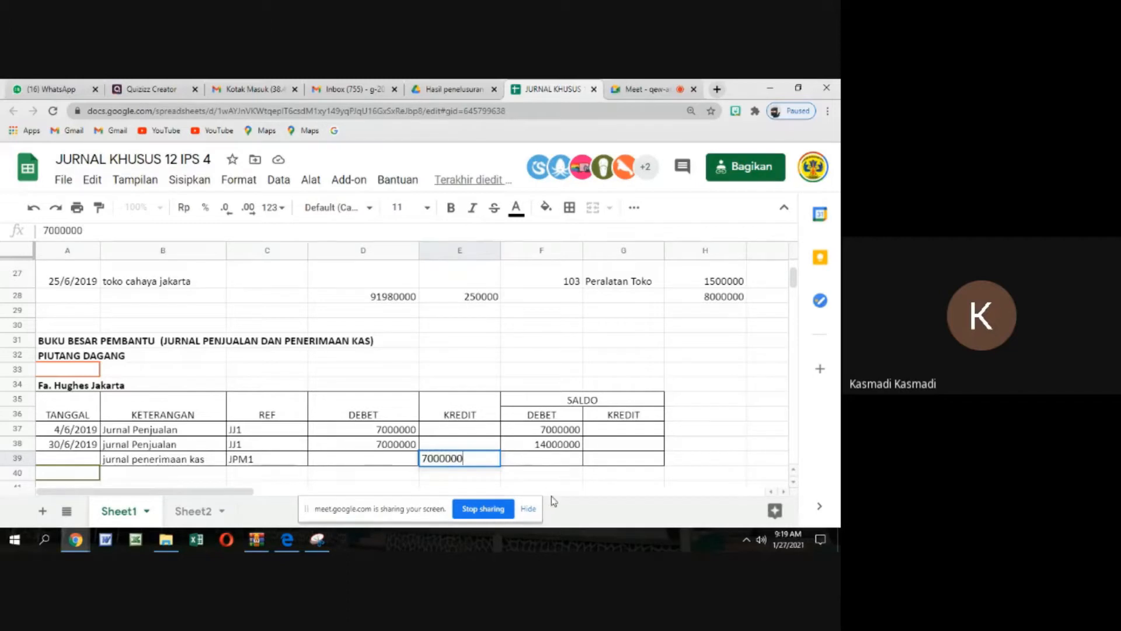
pyautogui.hscroll(2, 552, 496)
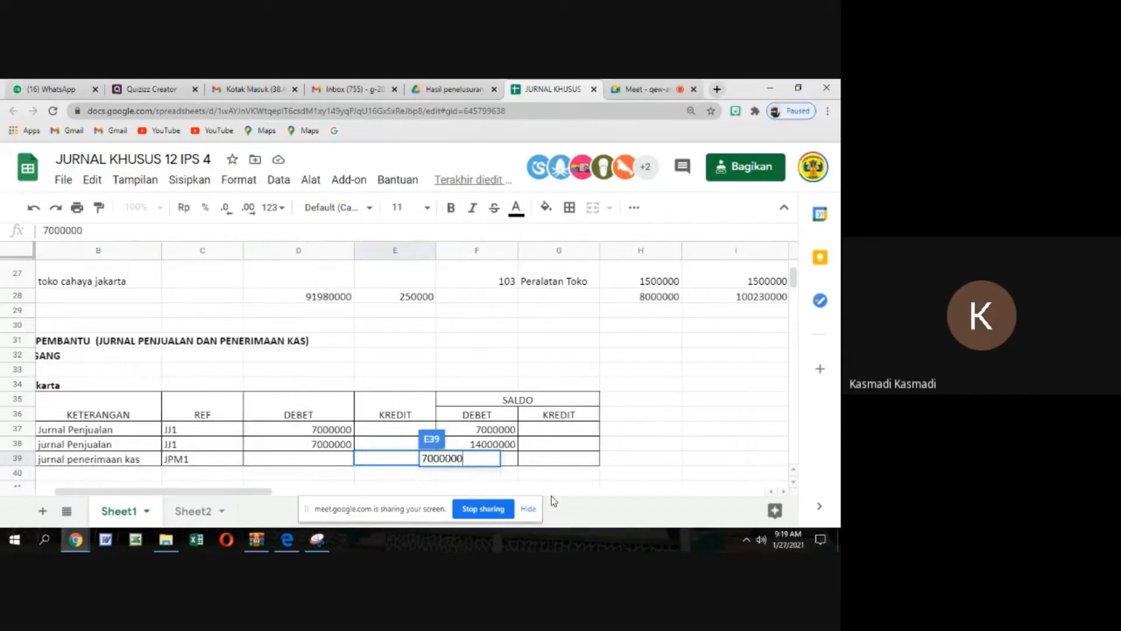
pyautogui.click(665, 414)
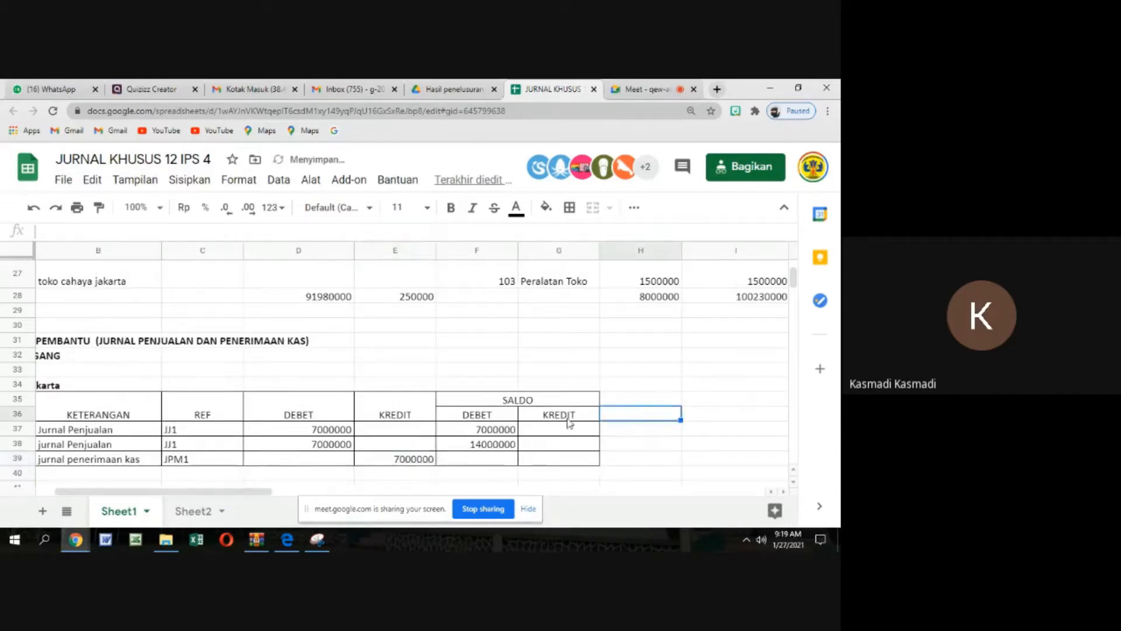
# Enter 7000000 in the DEBET column under SALDO for the jurnal penerimaan kas entry of the Fa. Hughes Jakarta ledger
pyautogui.click(514, 447)
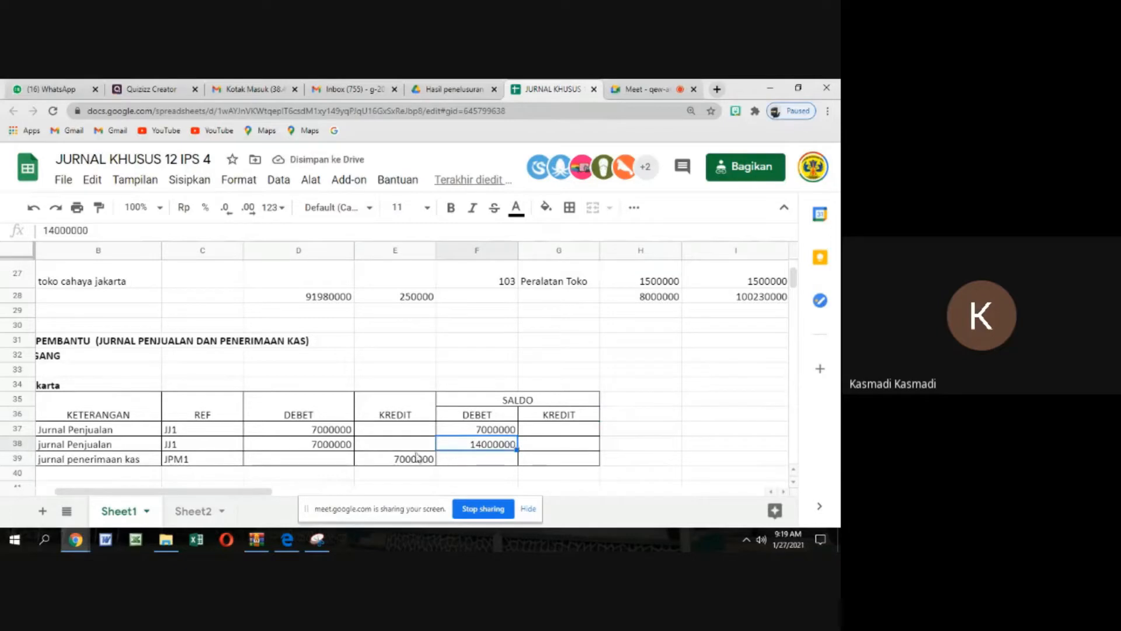
pyautogui.click(415, 460)
pyautogui.click(472, 466)
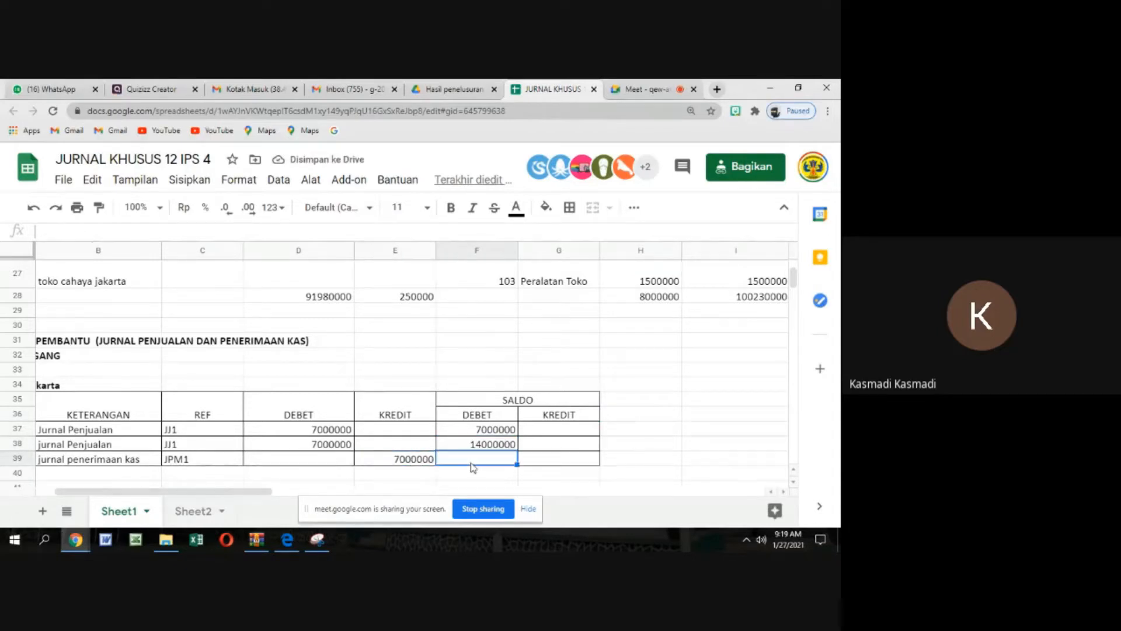
pyautogui.write('7000')
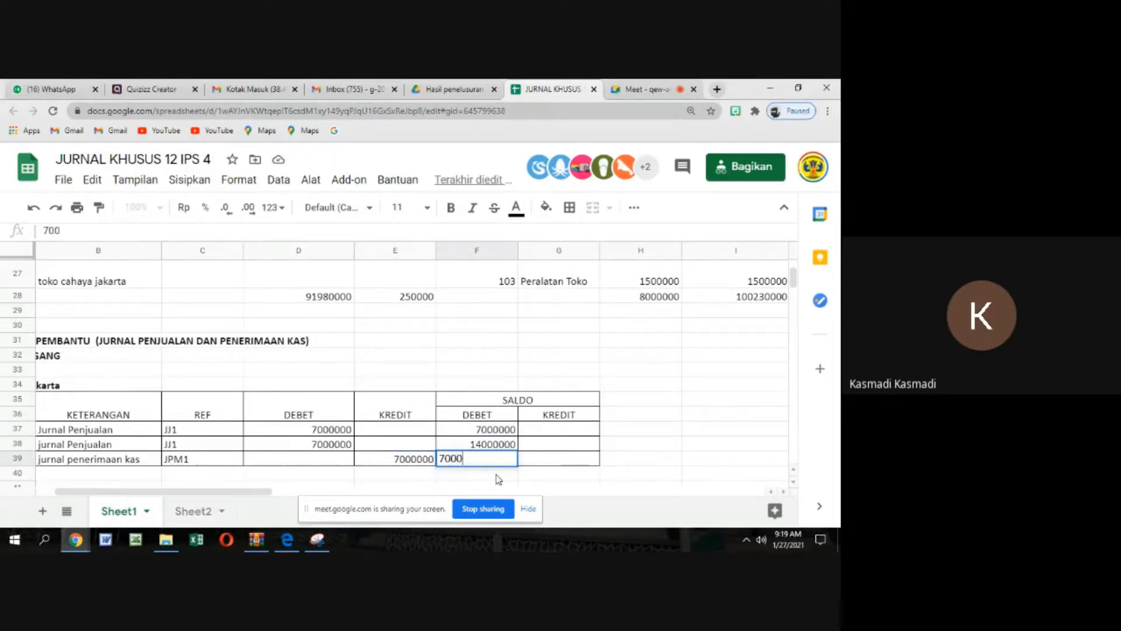
pyautogui.write('000')
pyautogui.click(647, 465)
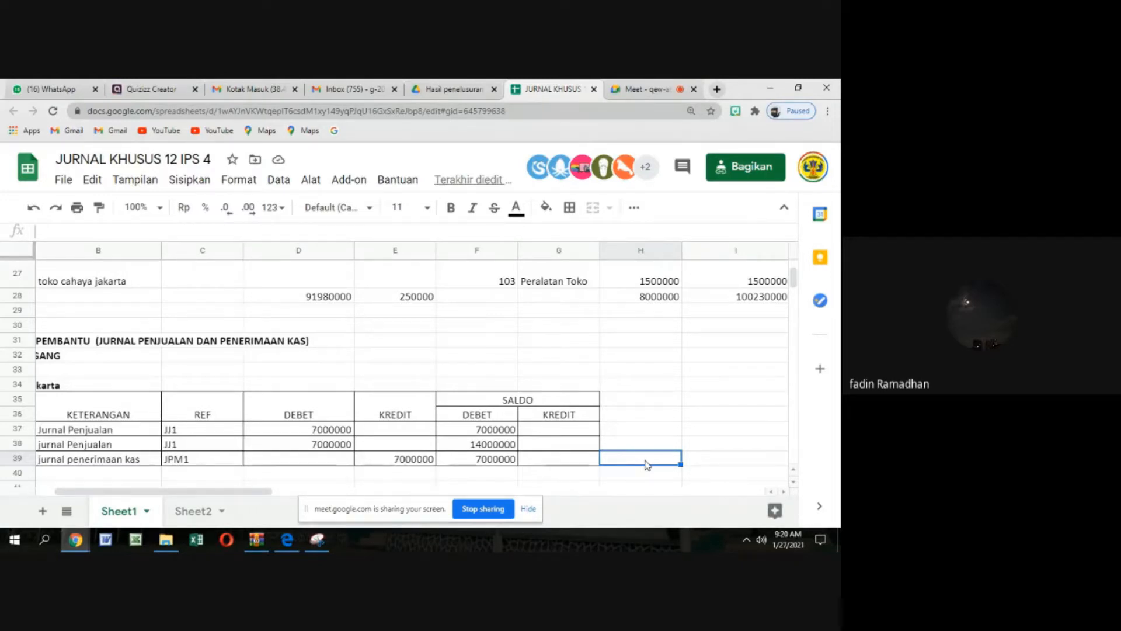
# Examine the other customers listed in the KETERANGAN column of the JURNAL PENJUALAN, in rows 8 to 10
pyautogui.press('Left')
pyautogui.press('Left')
pyautogui.press('Left')
pyautogui.press('Left')
pyautogui.press('Left')
pyautogui.press('Left')
pyautogui.press('Left')
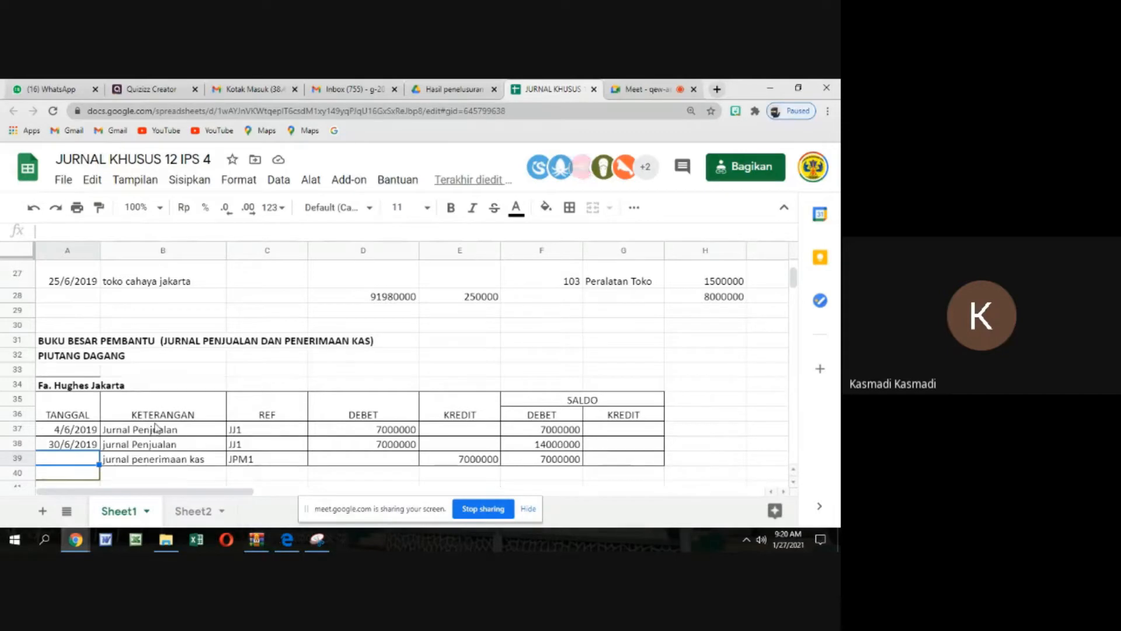
pyautogui.scroll(1, 156, 428)
pyautogui.scroll(8, 158, 426)
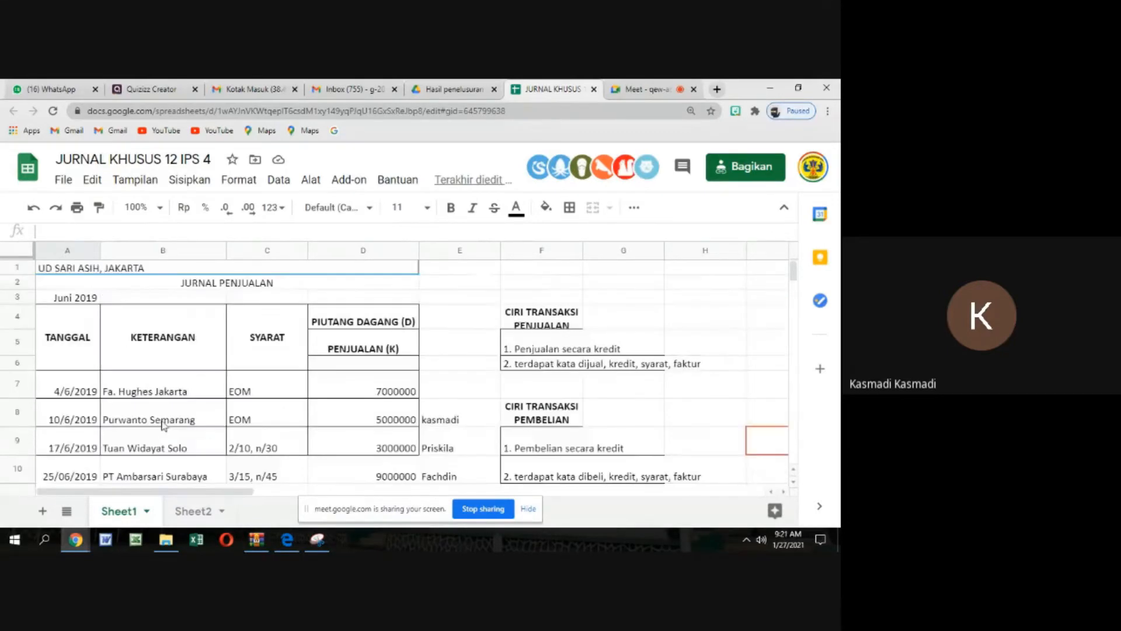
pyautogui.click(156, 427)
pyautogui.click(158, 448)
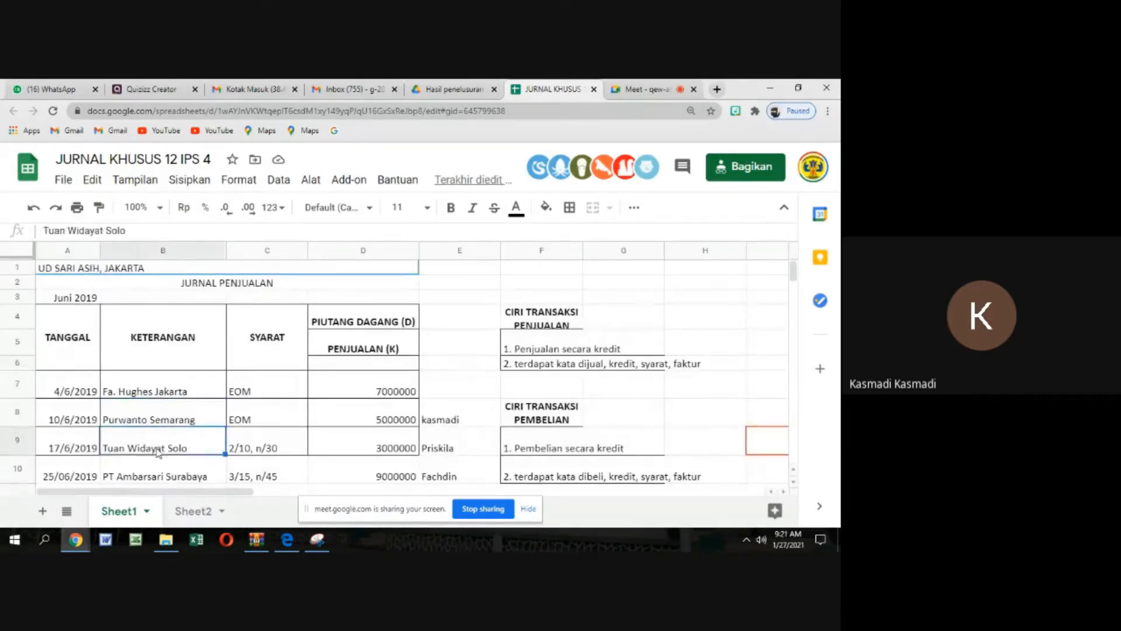
pyautogui.scroll(-1, 165, 454)
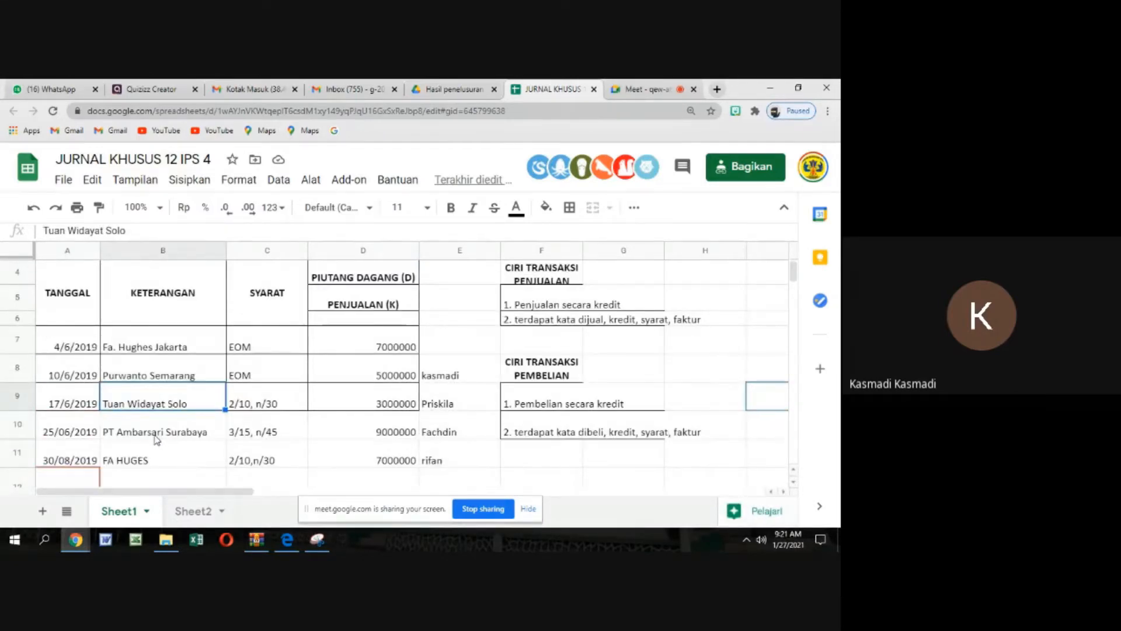
pyautogui.click(156, 438)
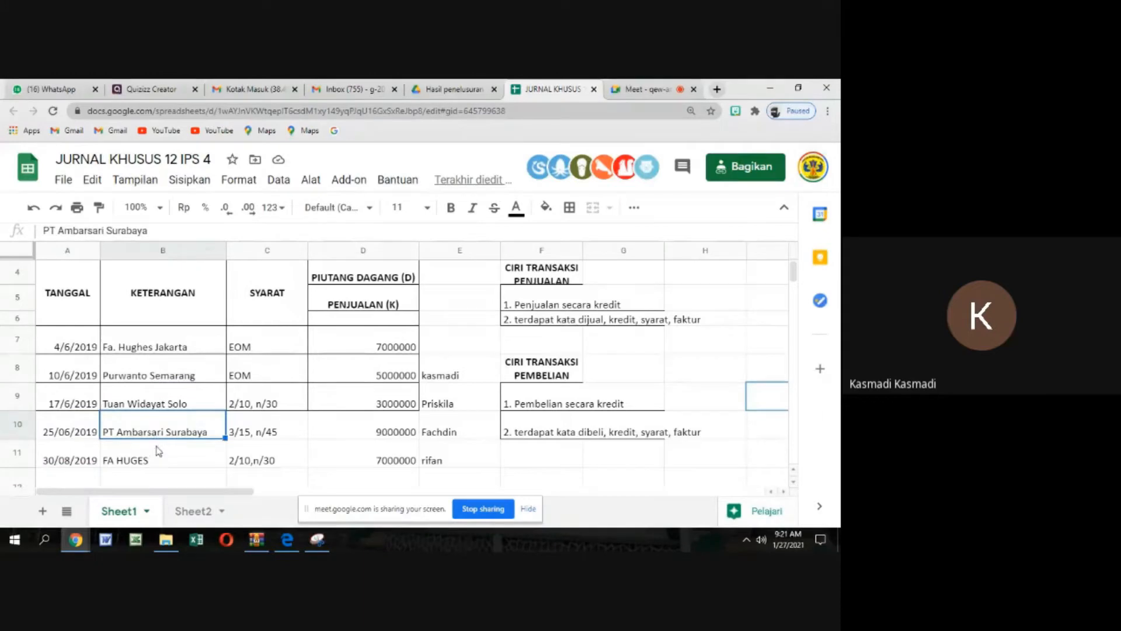
pyautogui.moveTo(166, 379); pyautogui.dragTo(183, 435)
pyautogui.scroll(-5, 226, 417)
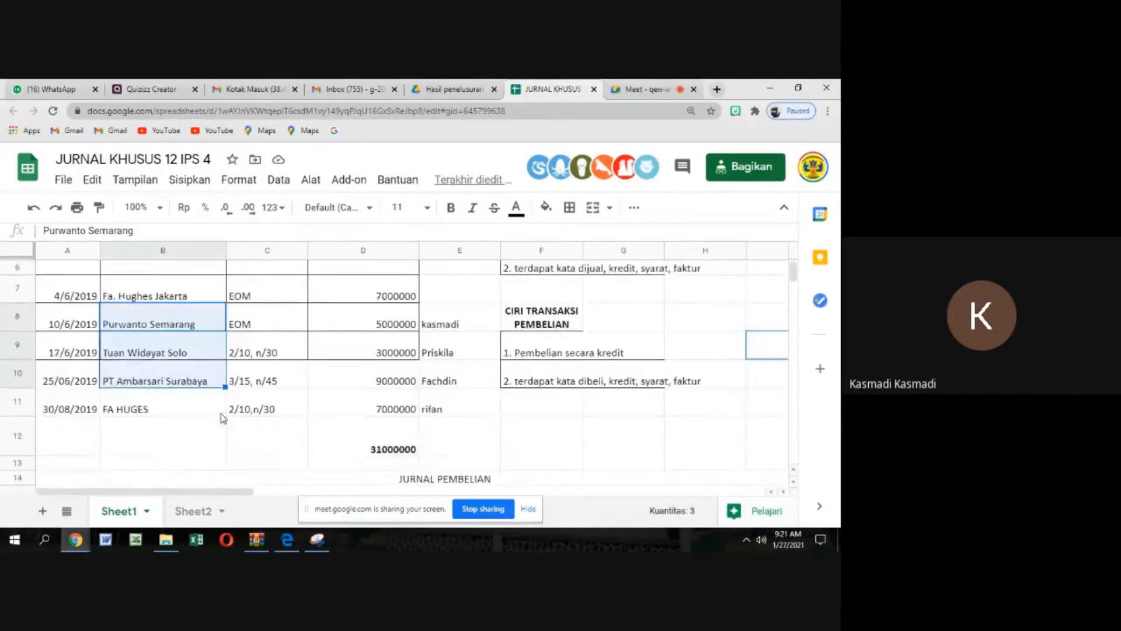
# Examine the empty PIUTANG DAGANG ledger tables below the Fa. Hughes Jakarta ledger
pyautogui.scroll(-5, 226, 417)
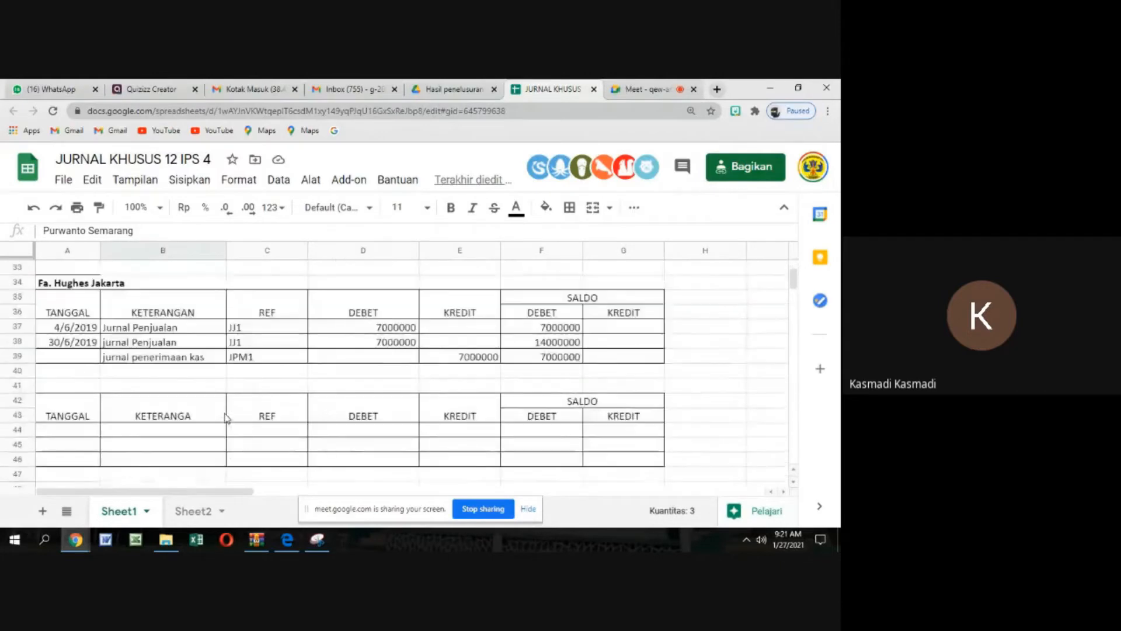
pyautogui.click(82, 373)
pyautogui.scroll(-2, 90, 394)
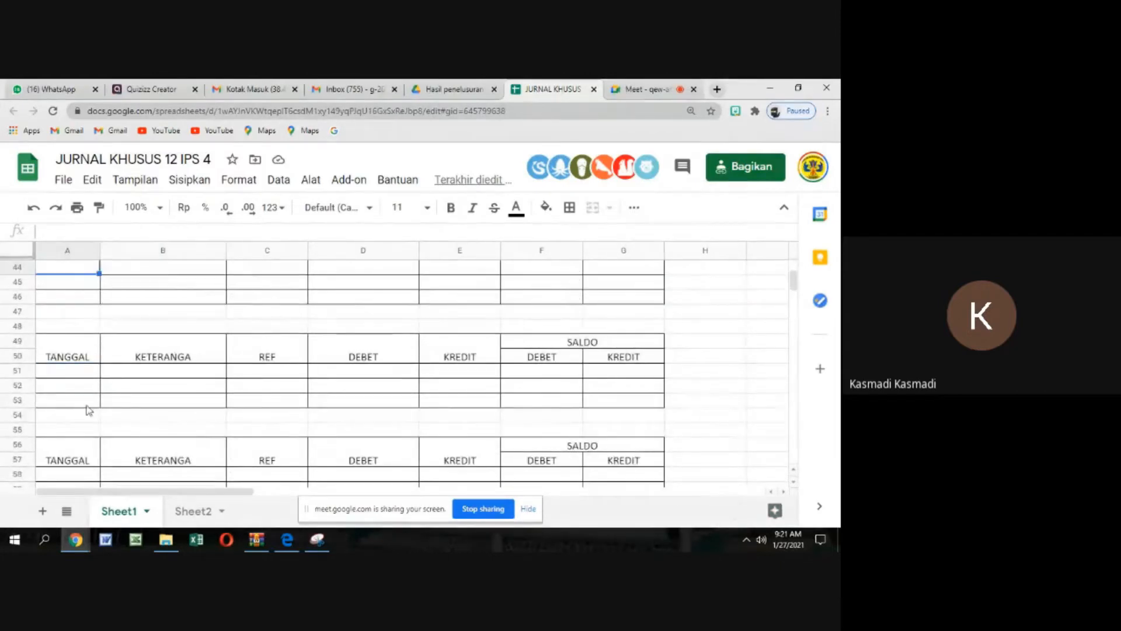
pyautogui.click(88, 403)
pyautogui.click(90, 455)
pyautogui.scroll(1, 270, 370)
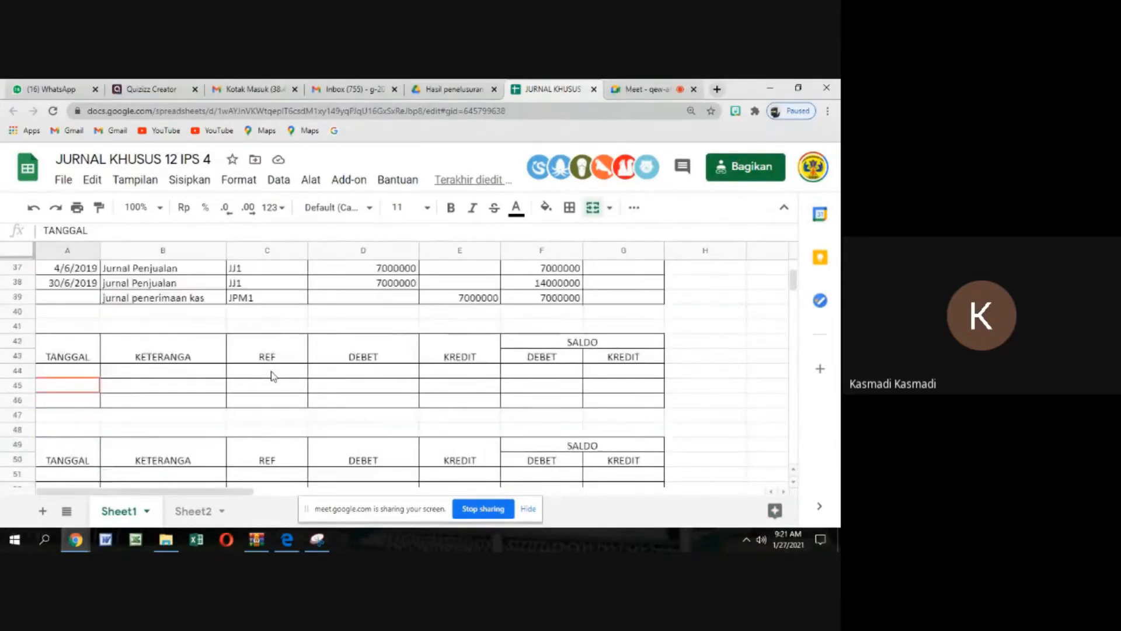
pyautogui.scroll(-5, 270, 370)
pyautogui.scroll(7, 270, 376)
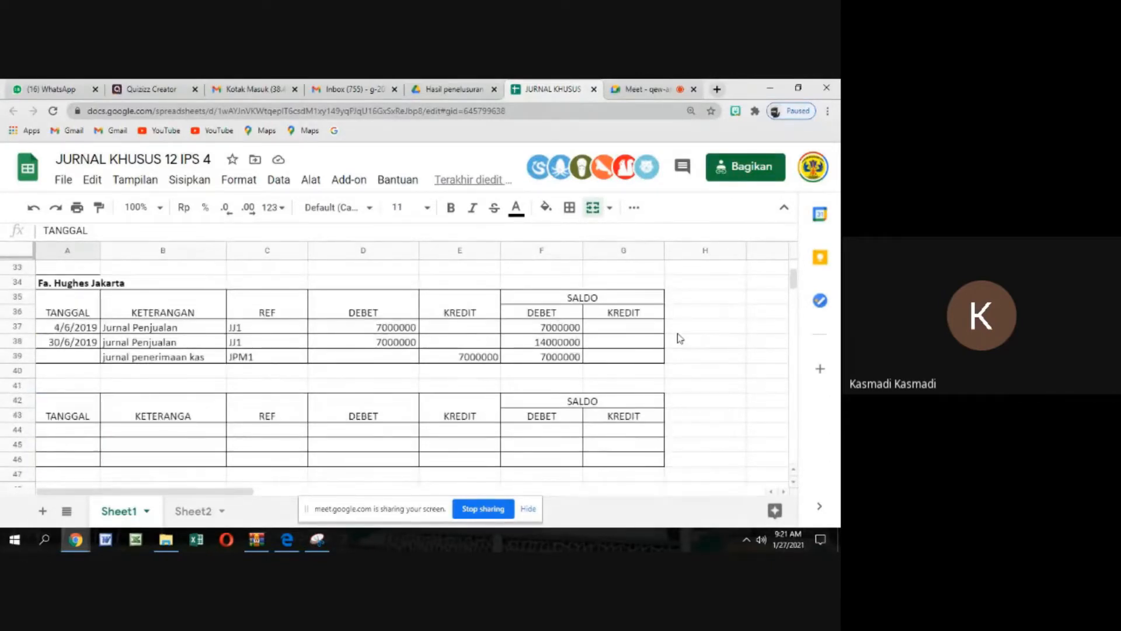
# Enter the name of the person who filled in the Fa. Hughes Jakarta ledger in cell H37 beside it
pyautogui.click(695, 332)
pyautogui.write('kasmadi')
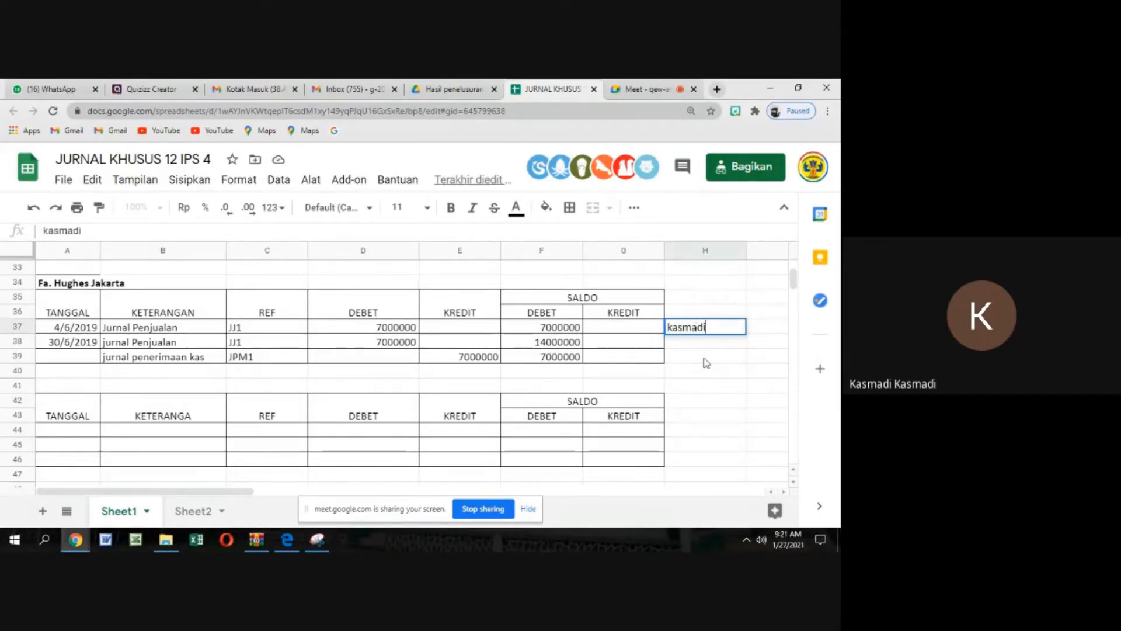
pyautogui.click(690, 419)
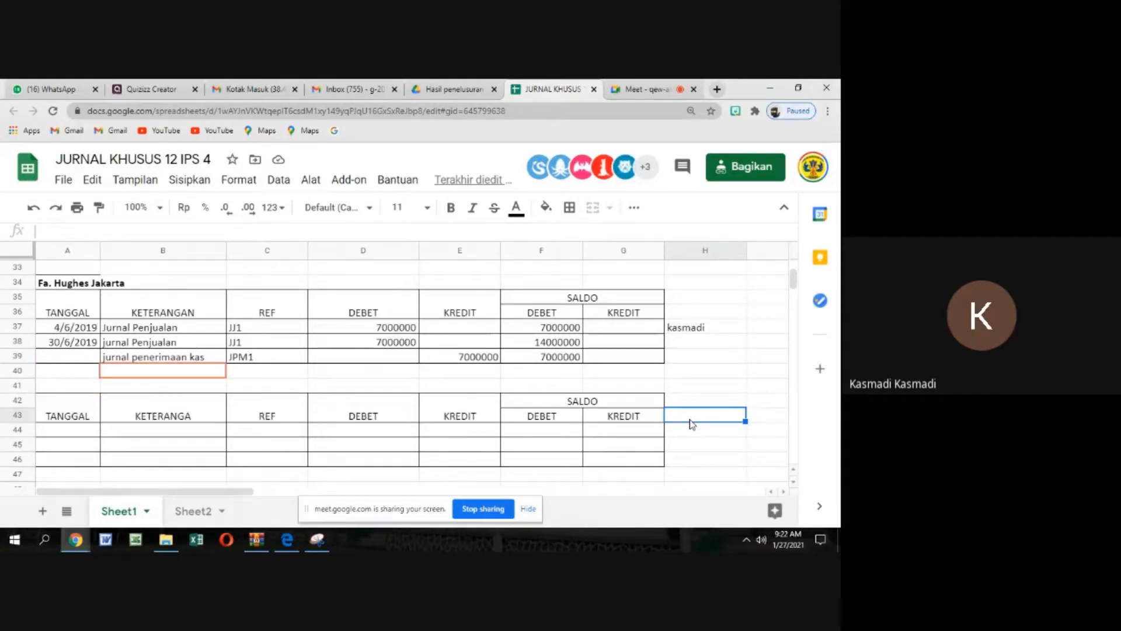
# Examine the empty ledger tables and the sales and purchase journal entries above them, down to the JURNAL PEMBELIAN totals
pyautogui.press('Down')
pyautogui.press('Down')
pyautogui.press('Down')
pyautogui.press('Down')
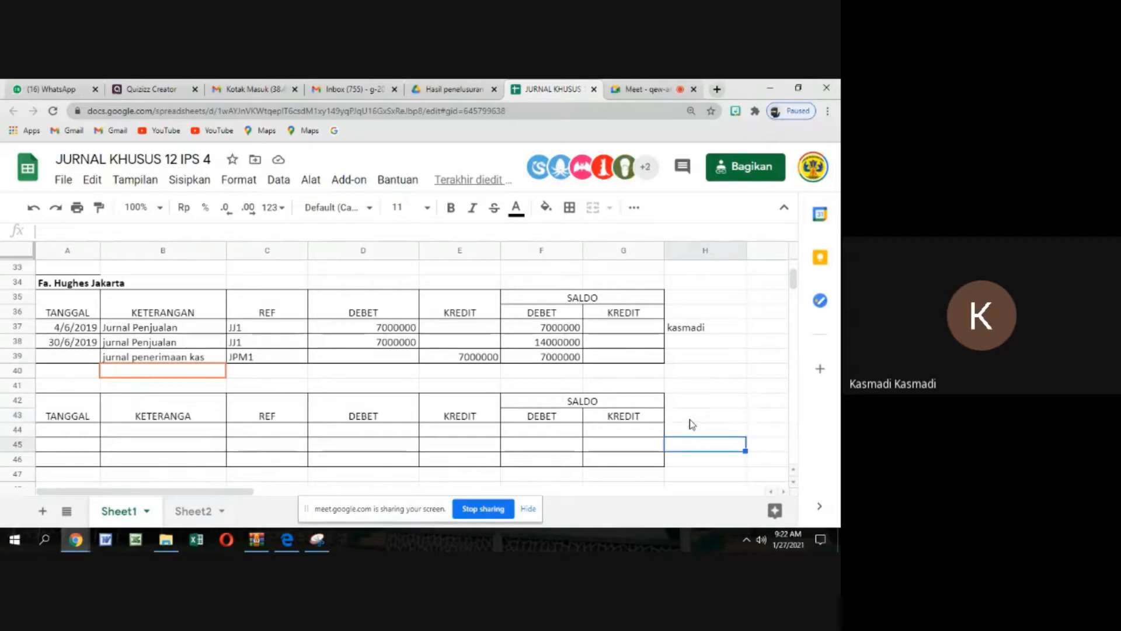
pyautogui.press('Down')
pyautogui.press('Down')
pyautogui.press('Down')
pyautogui.press('Down')
pyautogui.press('Down')
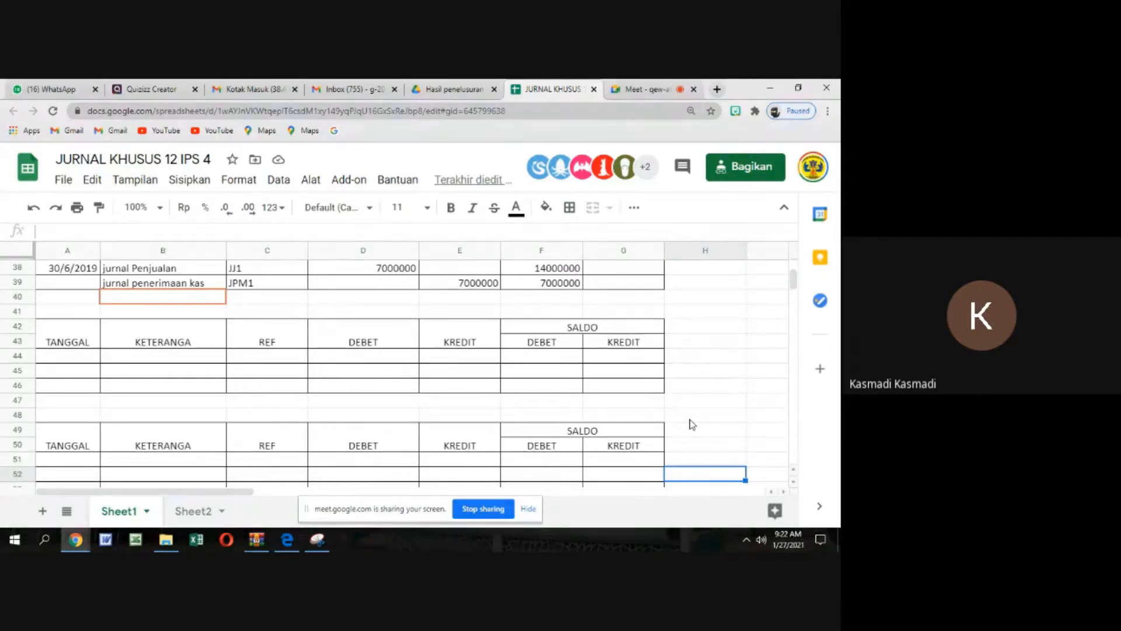
pyautogui.scroll(6, 683, 319)
pyautogui.scroll(5, 682, 320)
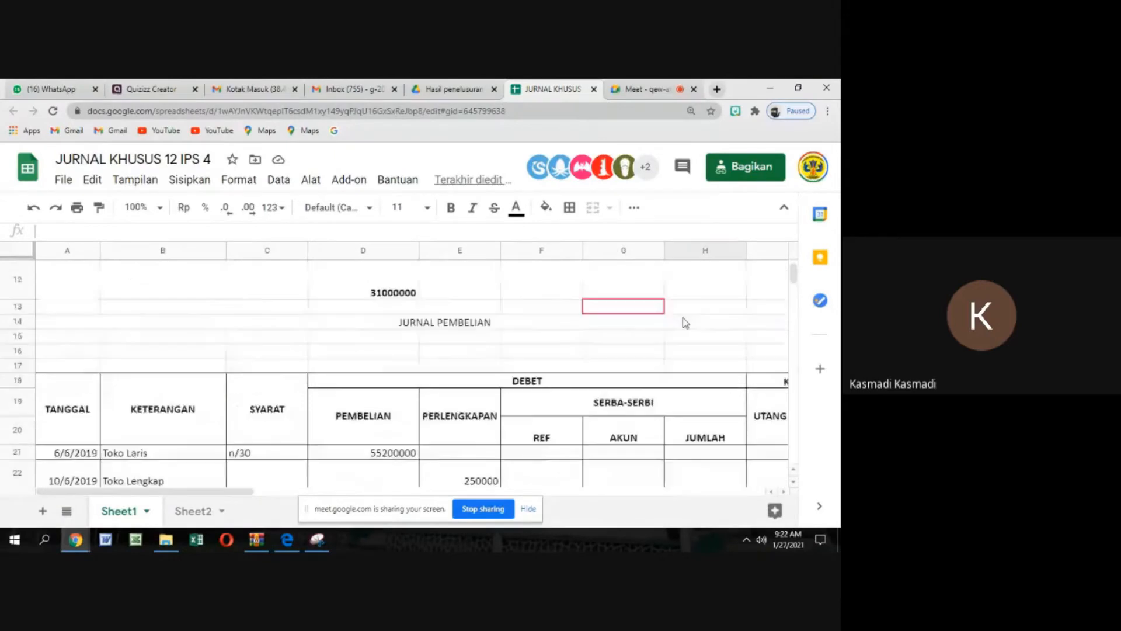
pyautogui.scroll(-1, 675, 320)
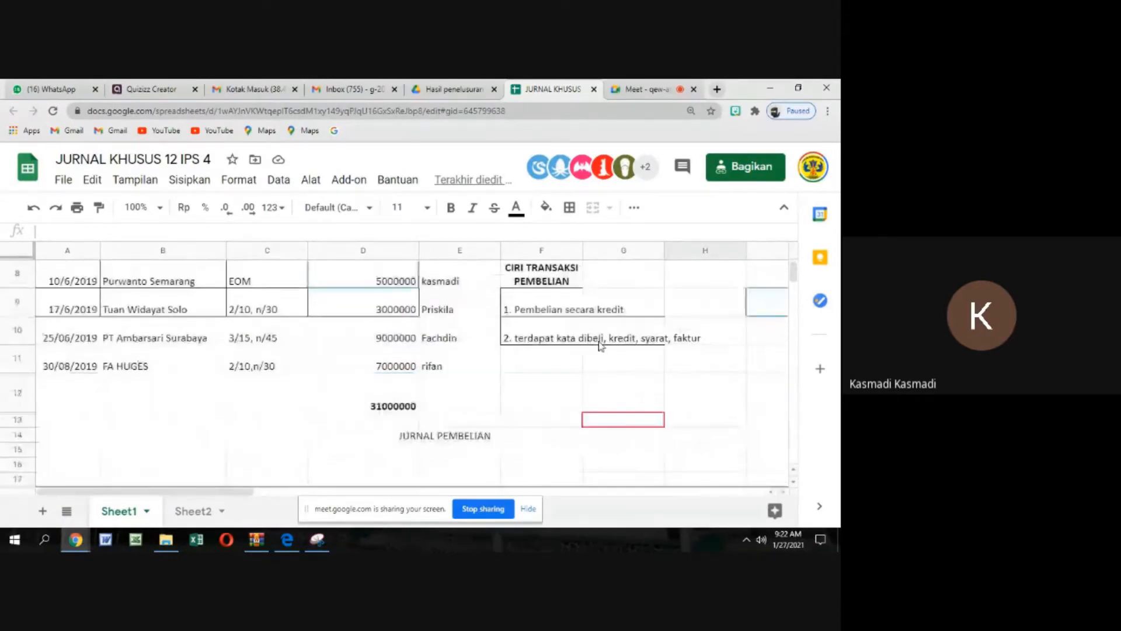
pyautogui.scroll(-2, 601, 346)
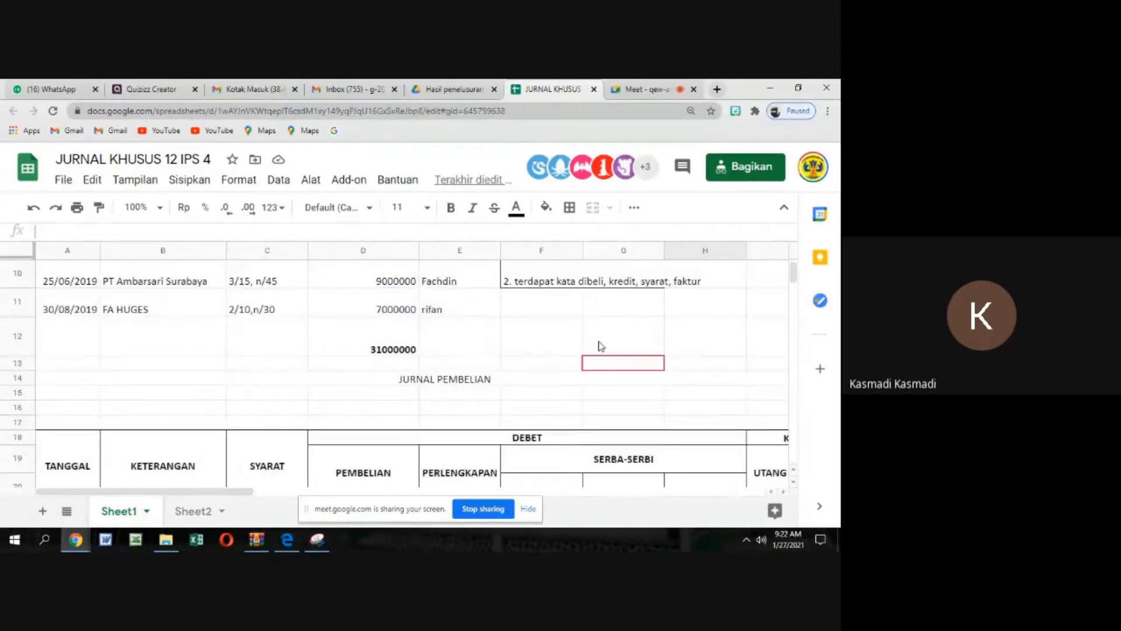
pyautogui.scroll(-2, 753, 413)
pyautogui.scroll(-1, 751, 412)
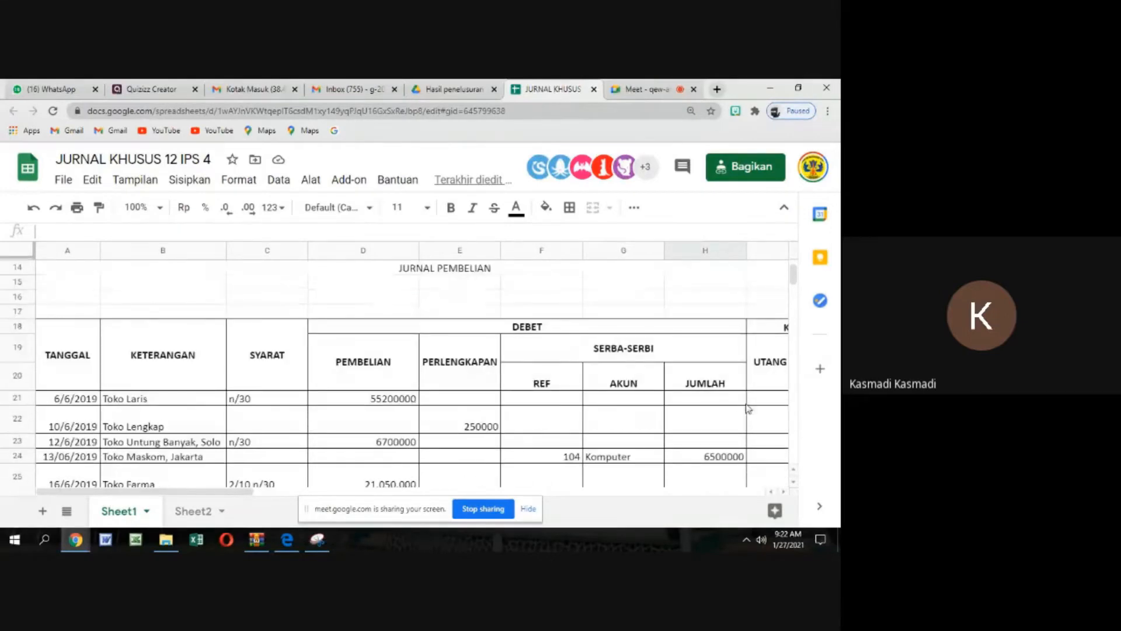
pyautogui.scroll(-3, 747, 409)
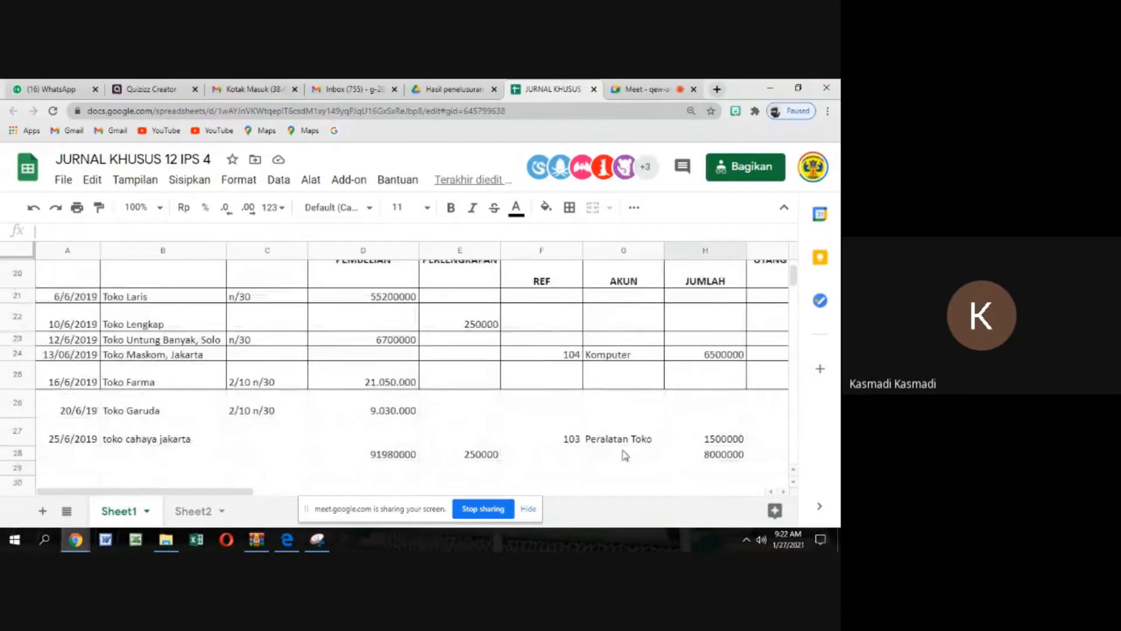
# Examine the UTANG DAGANG amounts and the cash payments journal beside the purchase journal, and return to the ledger tables
pyautogui.click(783, 491)
pyautogui.click(784, 491)
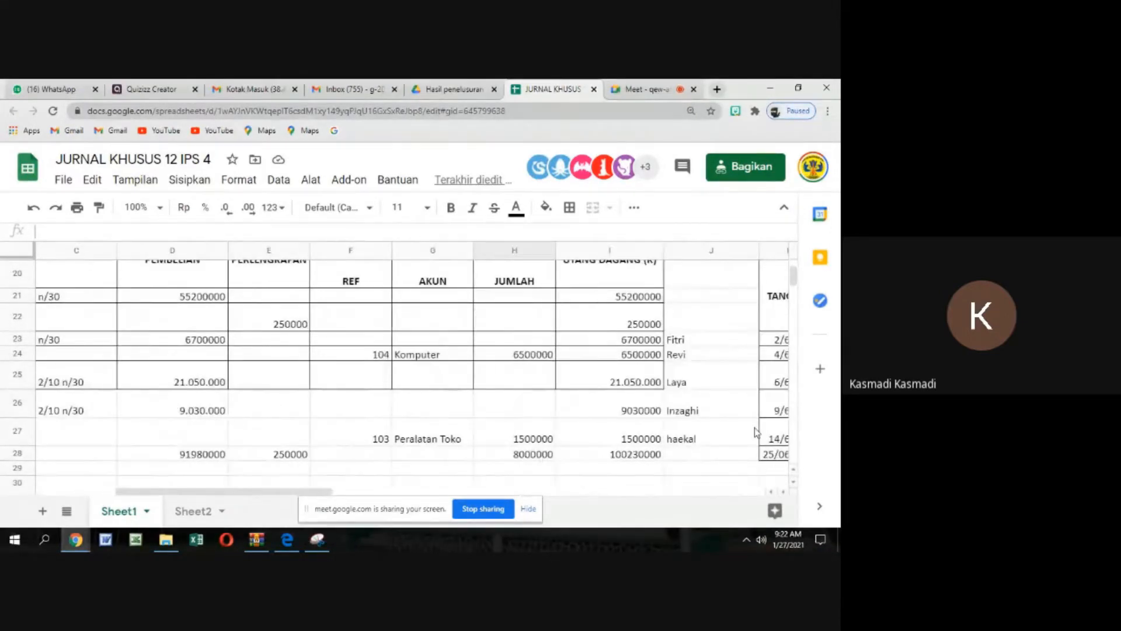
pyautogui.click(785, 492)
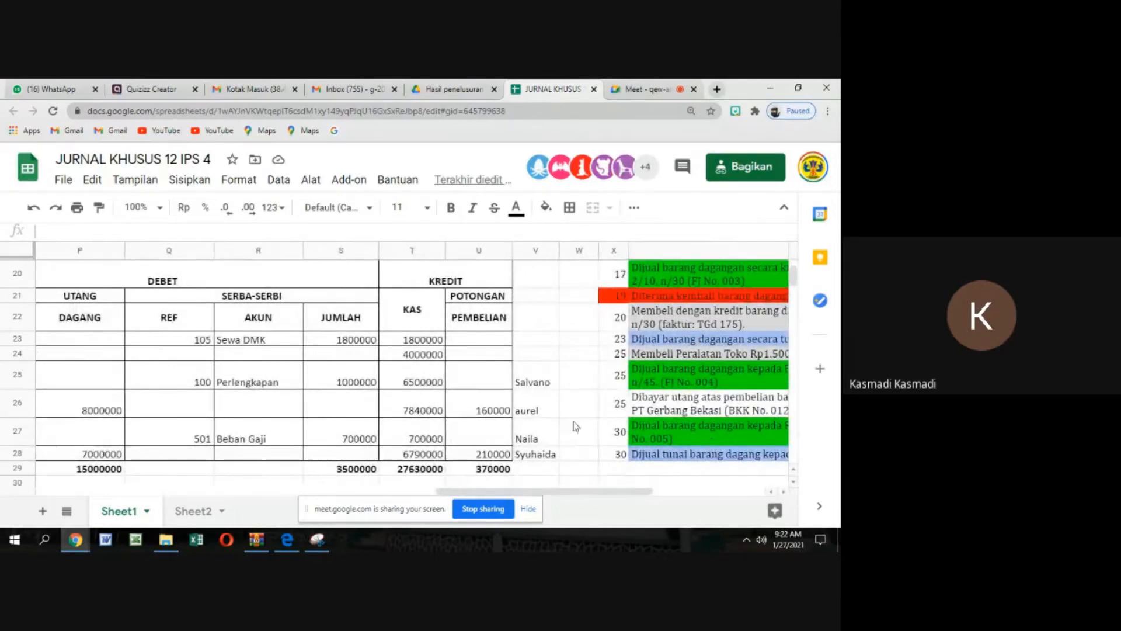
pyautogui.moveTo(632, 495); pyautogui.dragTo(222, 479)
pyautogui.scroll(-6, 205, 408)
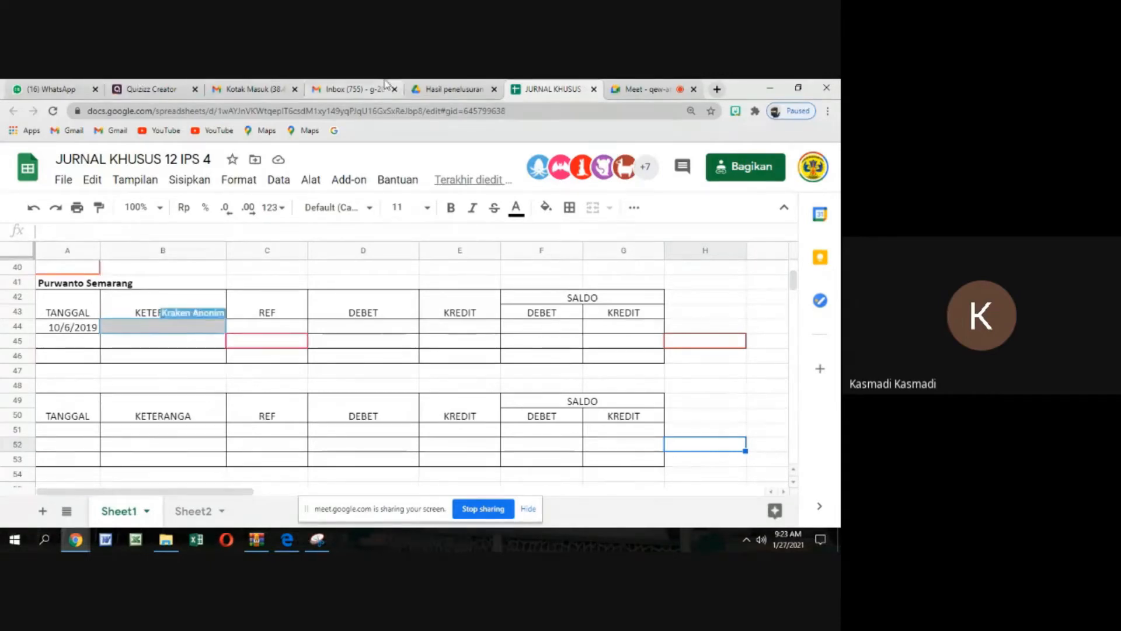
# Switch to the Google Meet call, admit the waiting participant, and move the screen-sharing bar off the participant grid
pyautogui.click(635, 88)
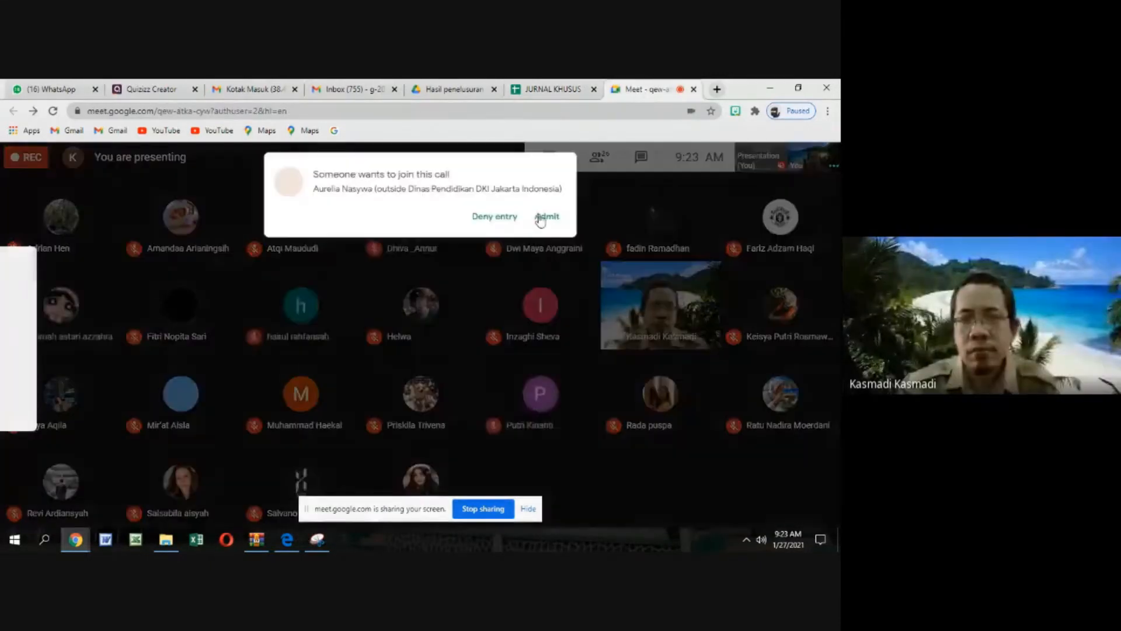
pyautogui.click(546, 217)
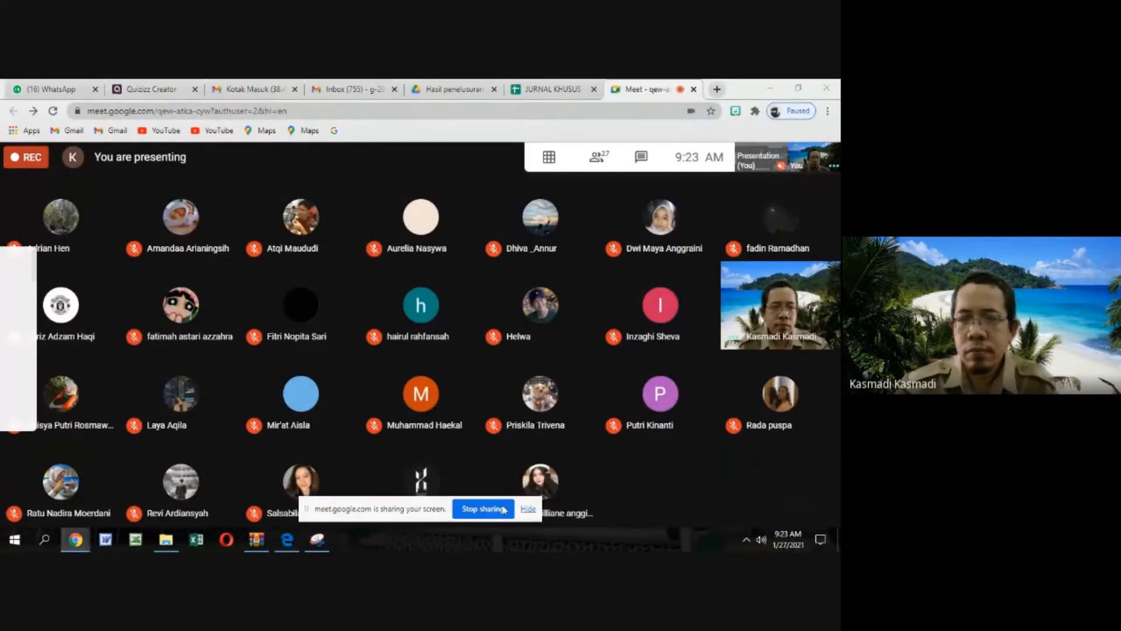
pyautogui.moveTo(431, 511); pyautogui.dragTo(457, 544)
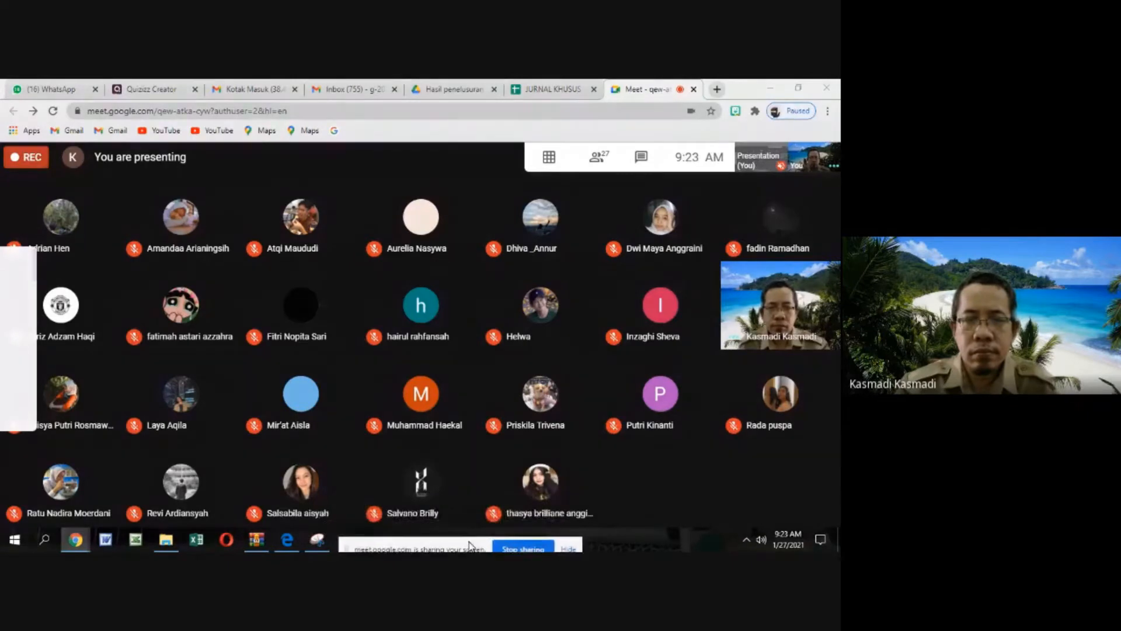
# Switch to Snipping Tool and capture a new snip of the whole screen with the meeting's participant grid
pyautogui.click(319, 541)
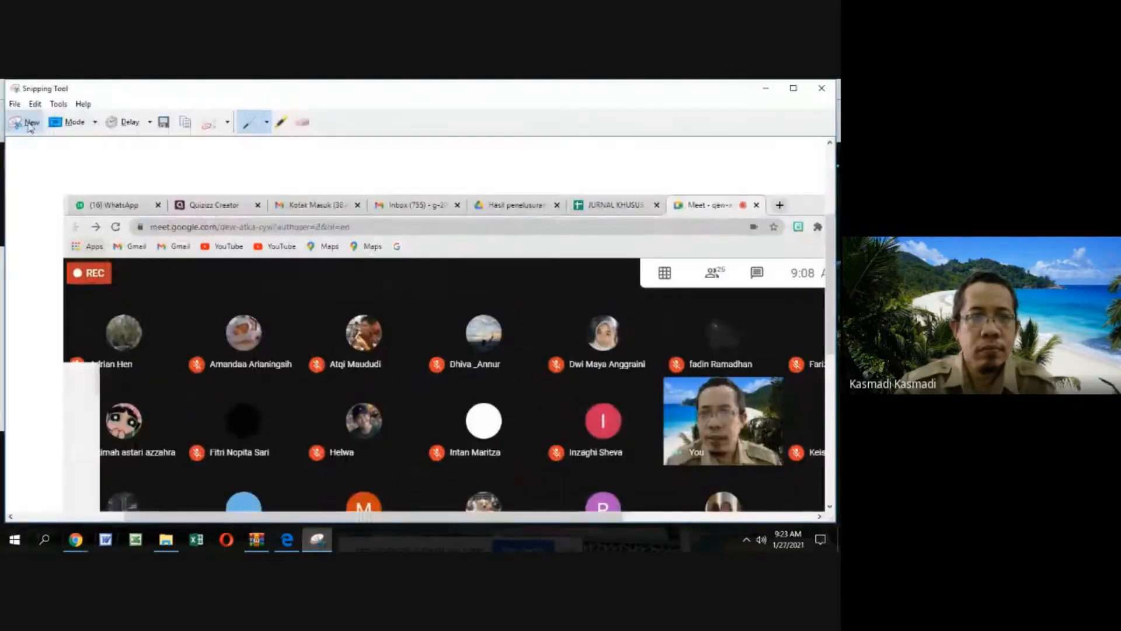
pyautogui.click(28, 125)
pyautogui.moveTo(2, 80); pyautogui.dragTo(841, 552)
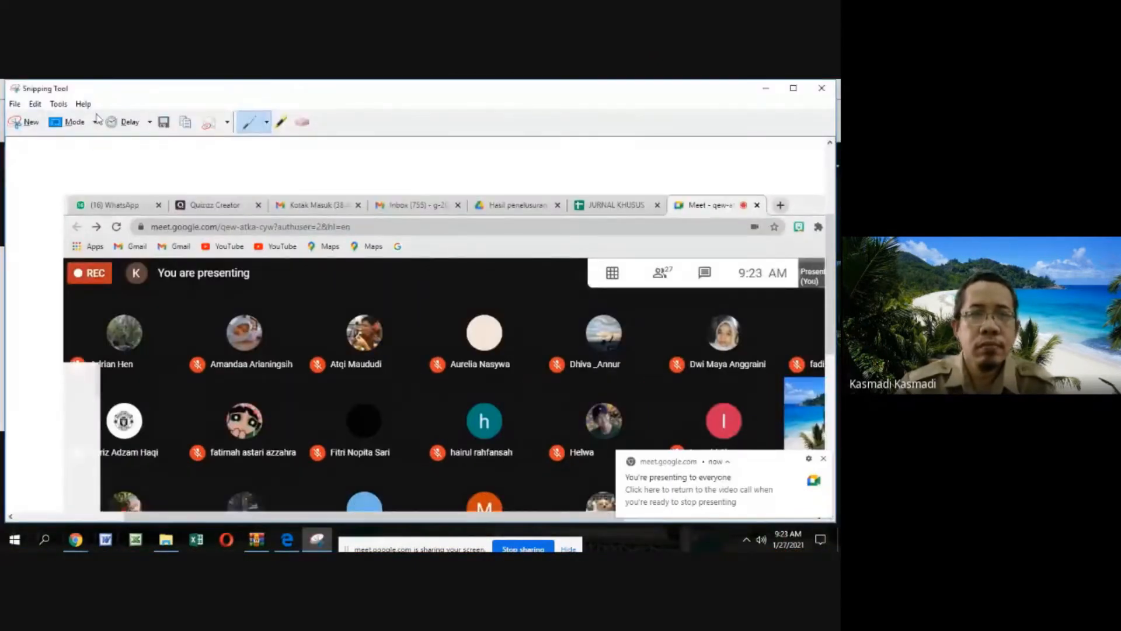
# Save the snip in the Pictures folder as a JPEG file named 12ips427121c and minimize Snipping Tool
pyautogui.click(164, 122)
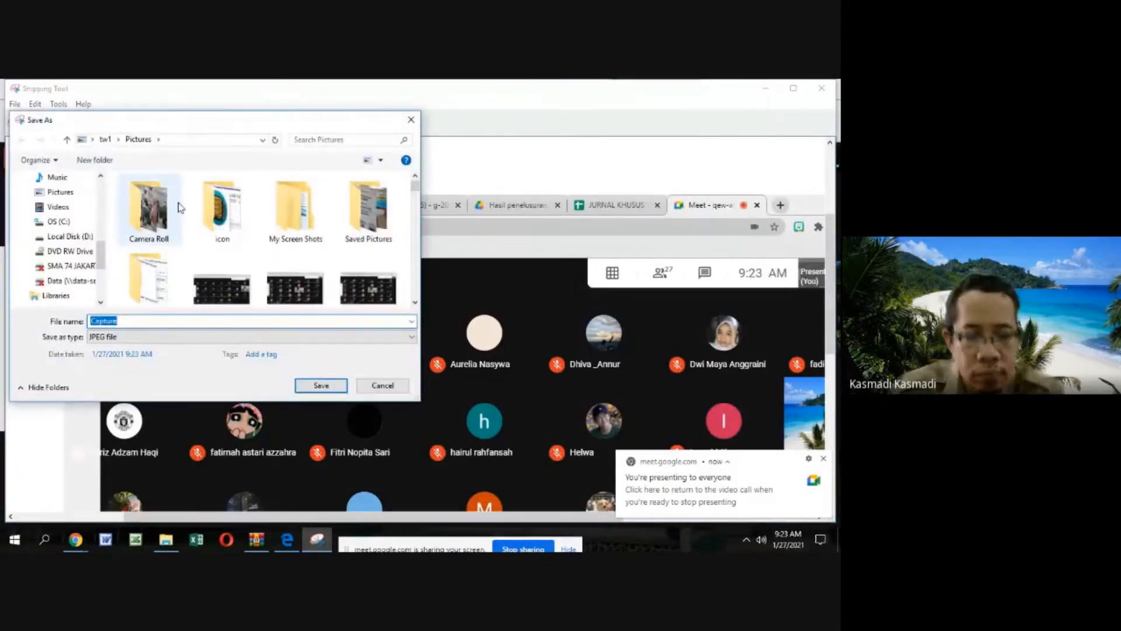
pyautogui.write('12ip')
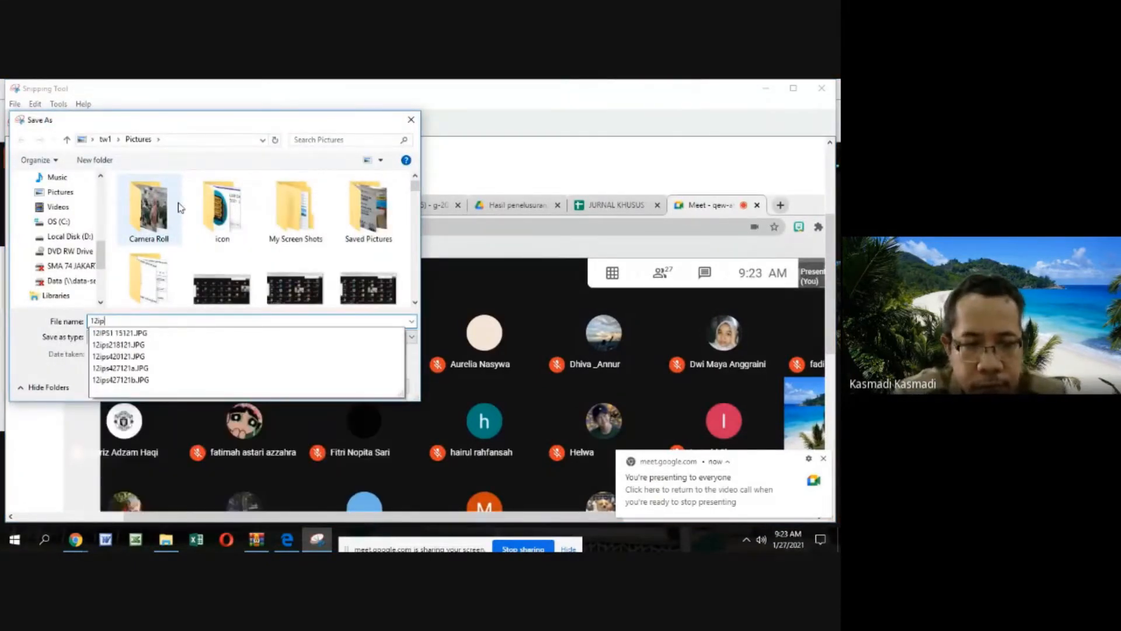
pyautogui.write('s4')
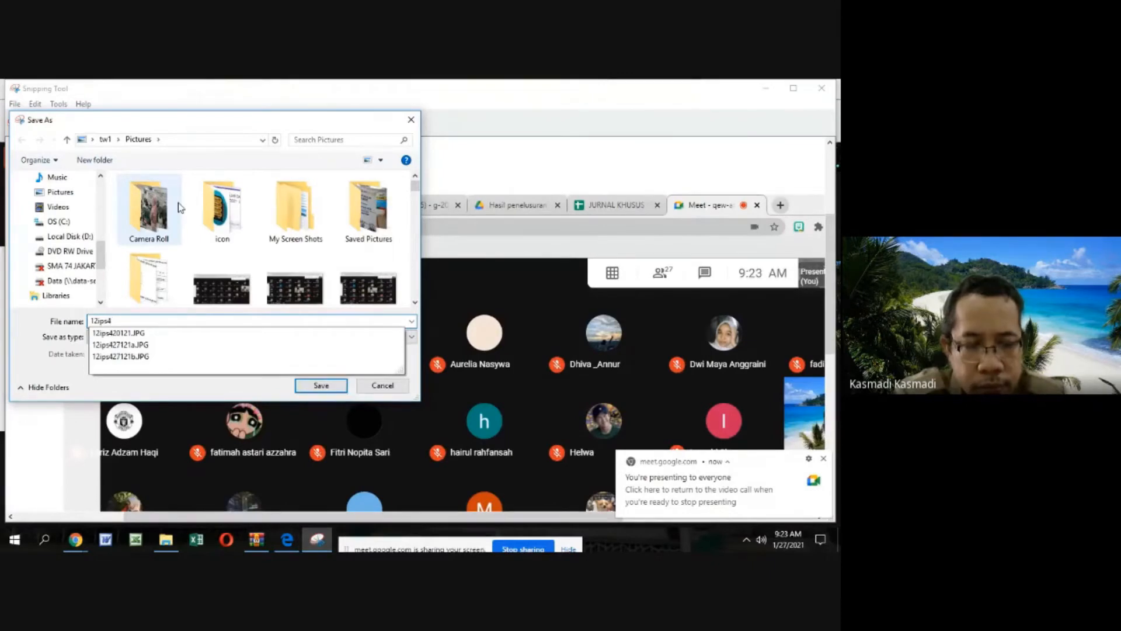
pyautogui.write('27121')
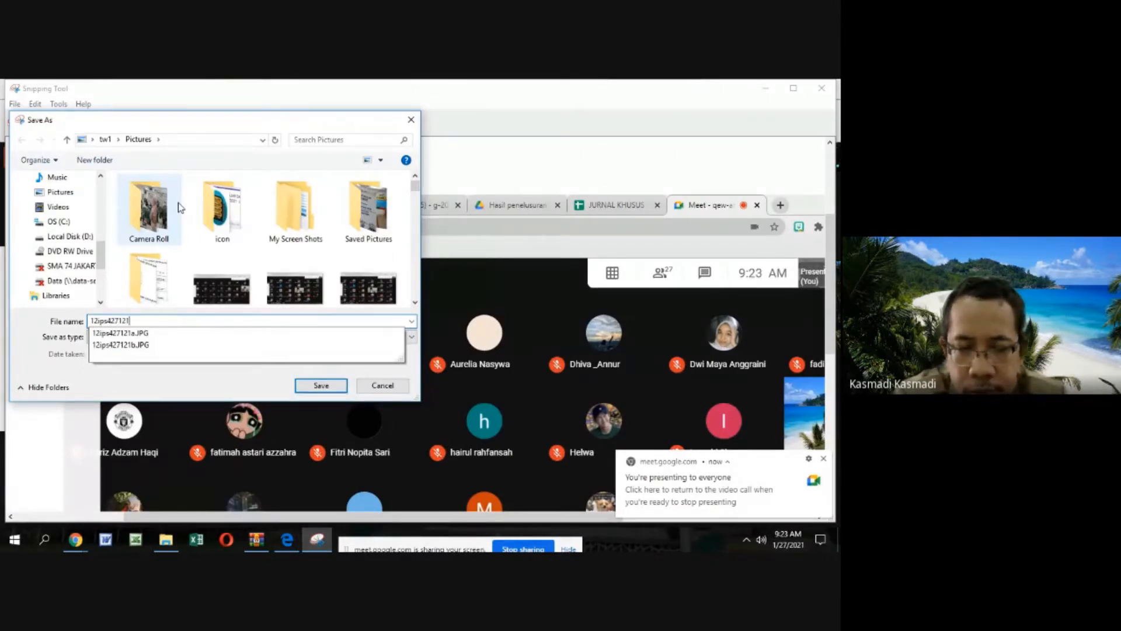
pyautogui.write('c')
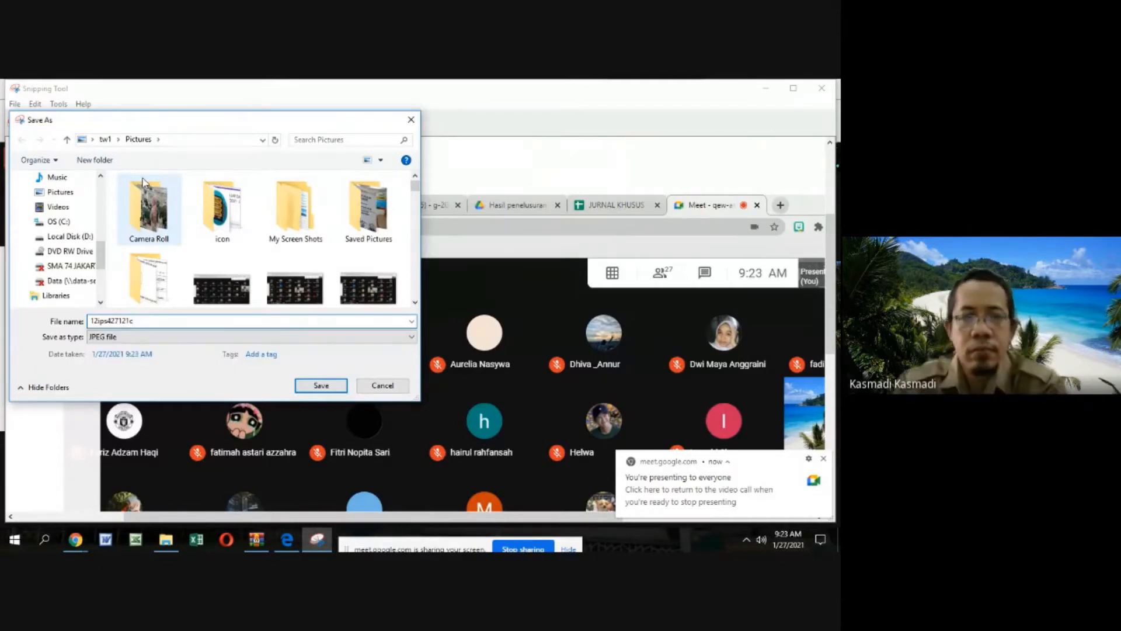
pyautogui.click(320, 385)
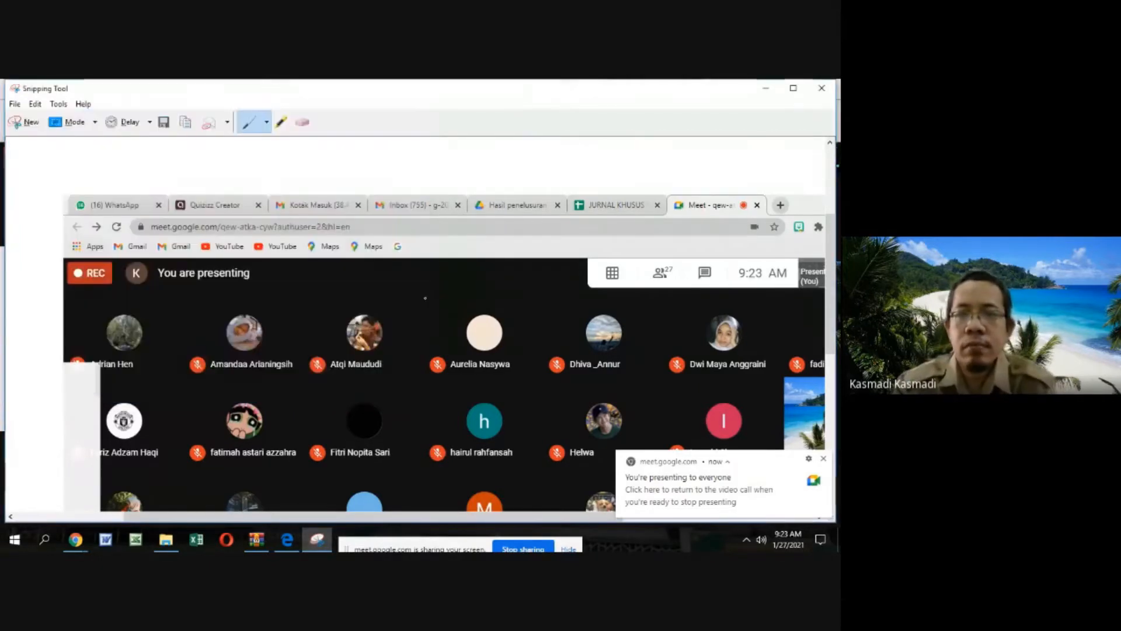
pyautogui.click(762, 89)
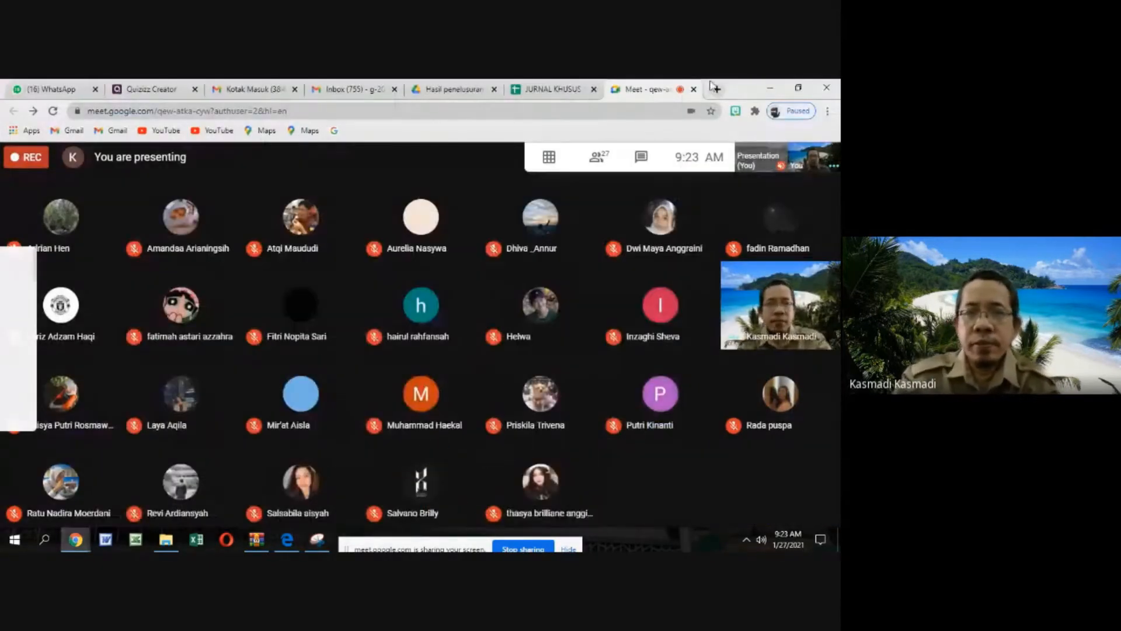
# Return to the JURNAL KHUSUS spreadsheet and examine the customer ledger in rows 41 to 46 and the ledger tables below it
pyautogui.click(570, 88)
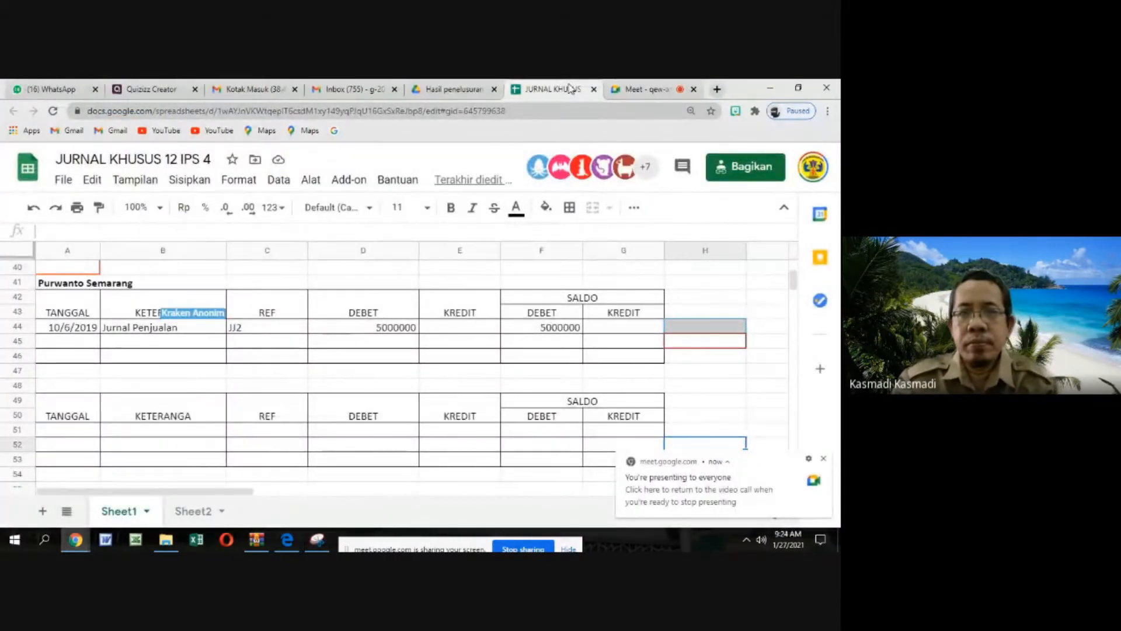
pyautogui.click(825, 459)
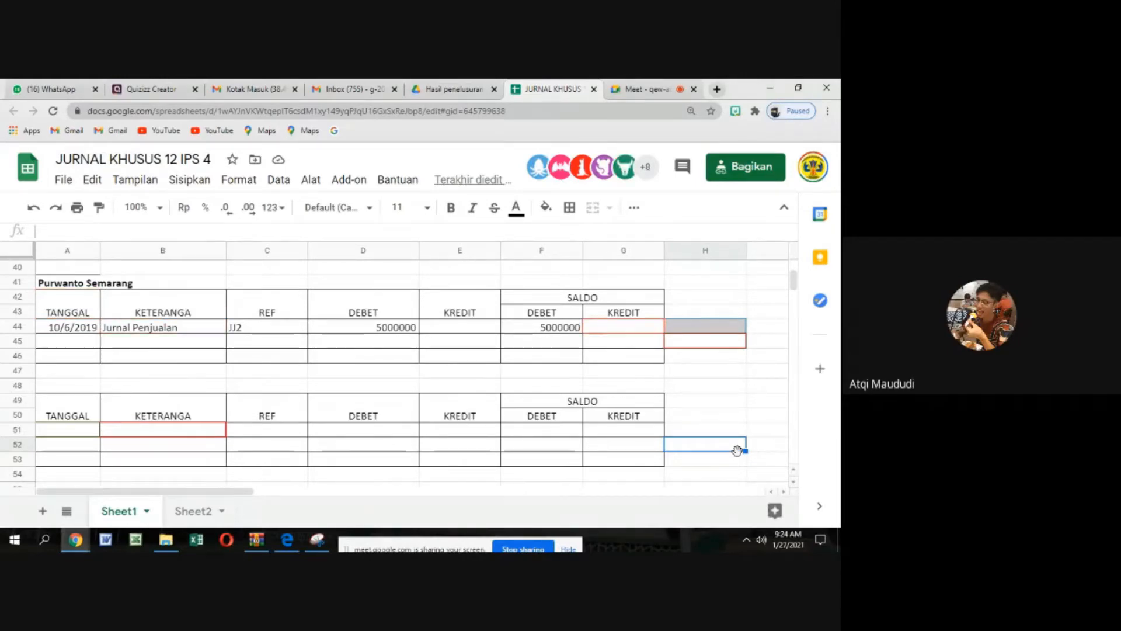
pyautogui.click(718, 331)
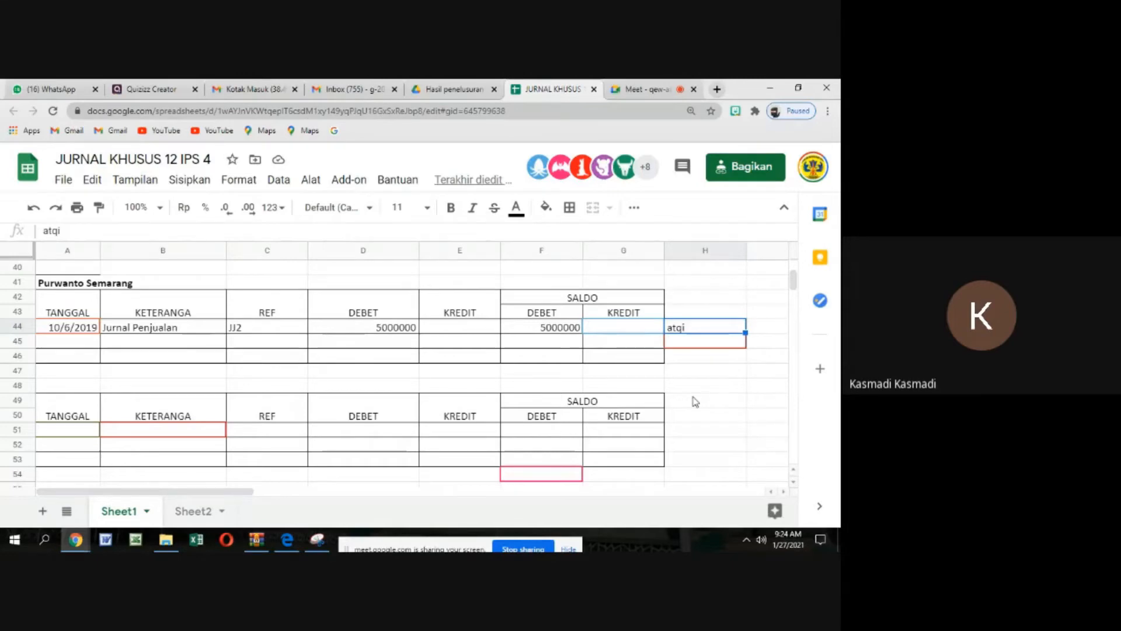
pyautogui.scroll(-1, 228, 433)
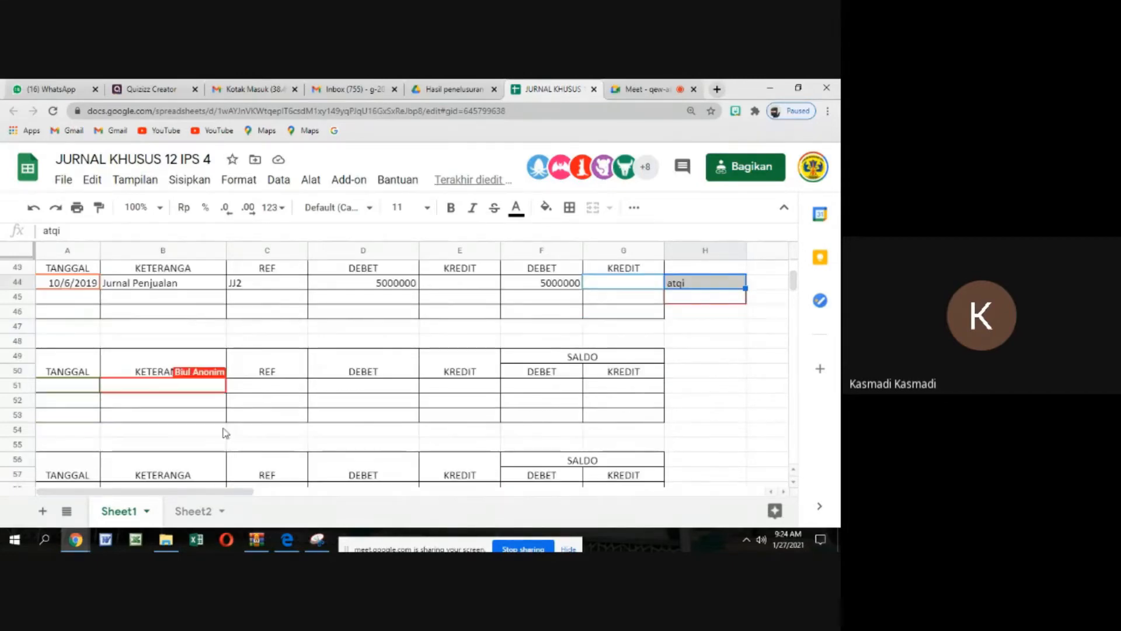
pyautogui.scroll(-1, 96, 454)
pyautogui.click(87, 447)
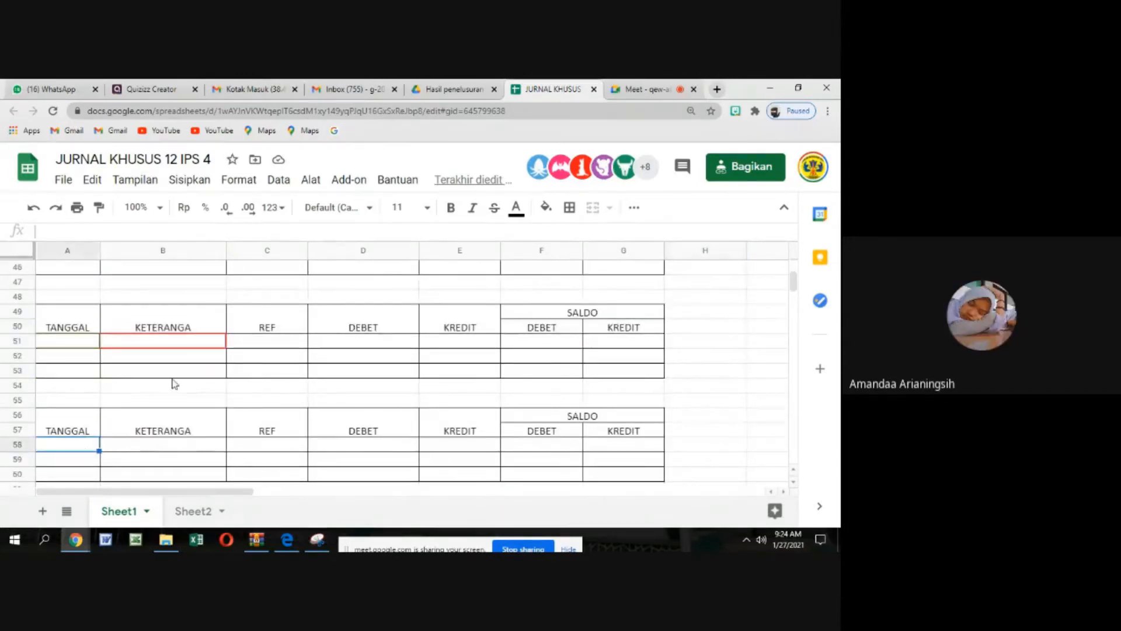
pyautogui.scroll(1, 174, 385)
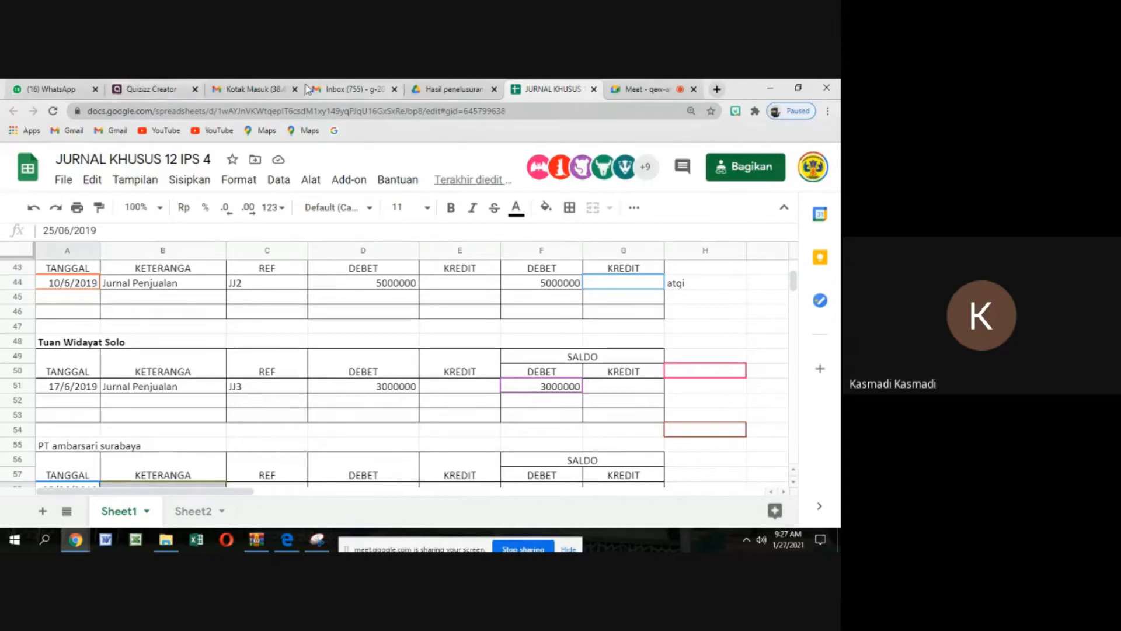
# Admit the next waiting participant in the Google Meet call, return to the JURNAL KHUSUS spreadsheet and dismiss the presenting notification
pyautogui.click(641, 88)
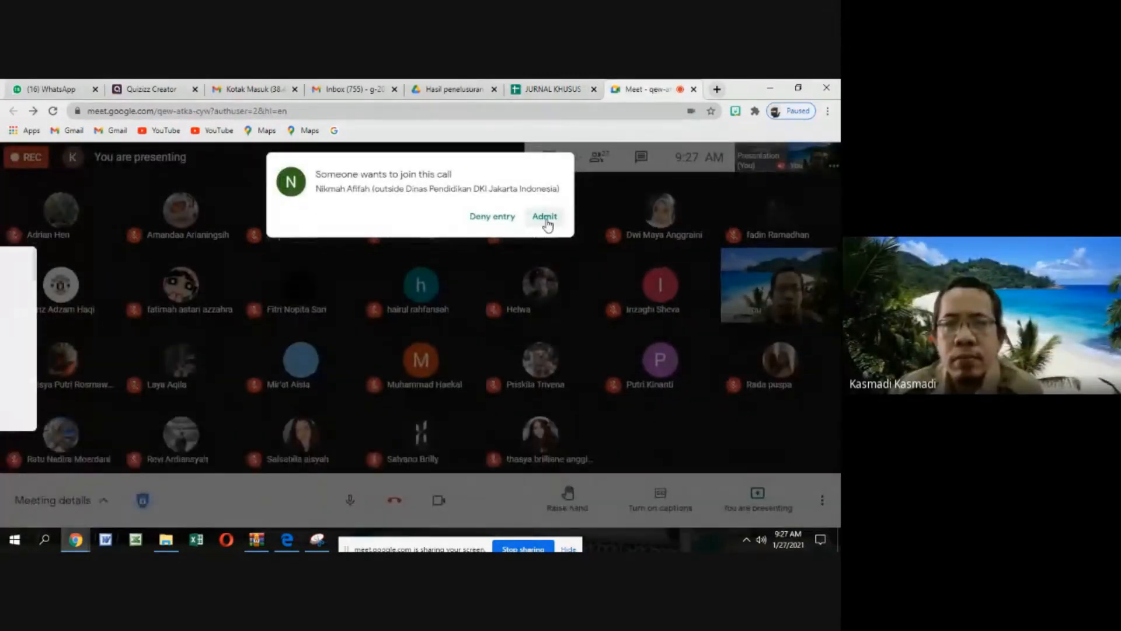
pyautogui.click(545, 218)
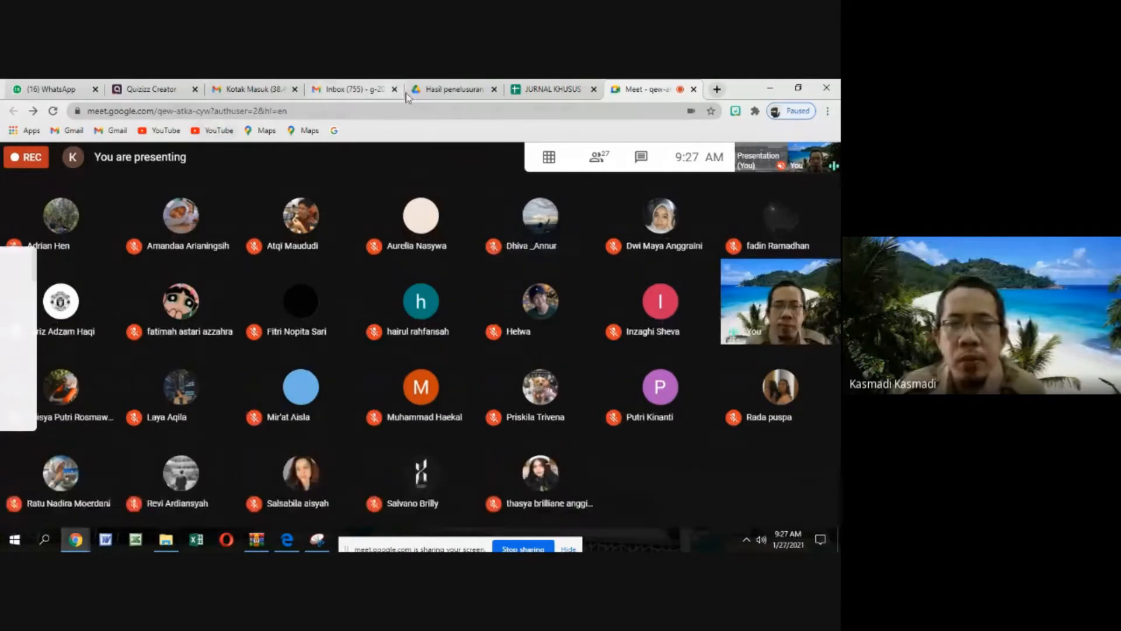
pyautogui.click(557, 91)
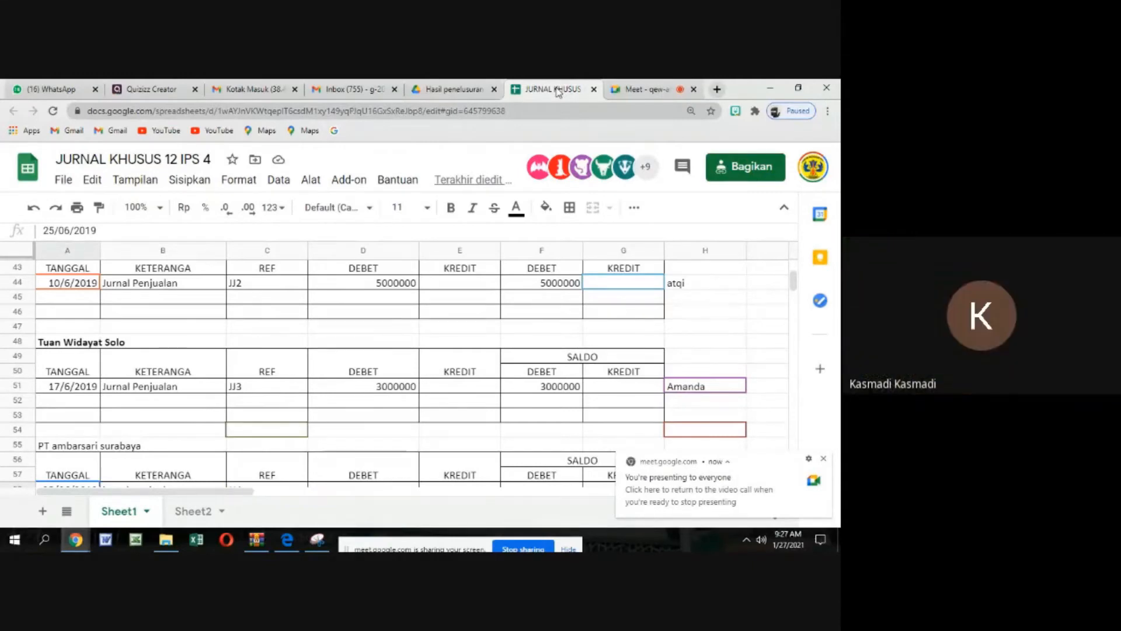
pyautogui.click(823, 458)
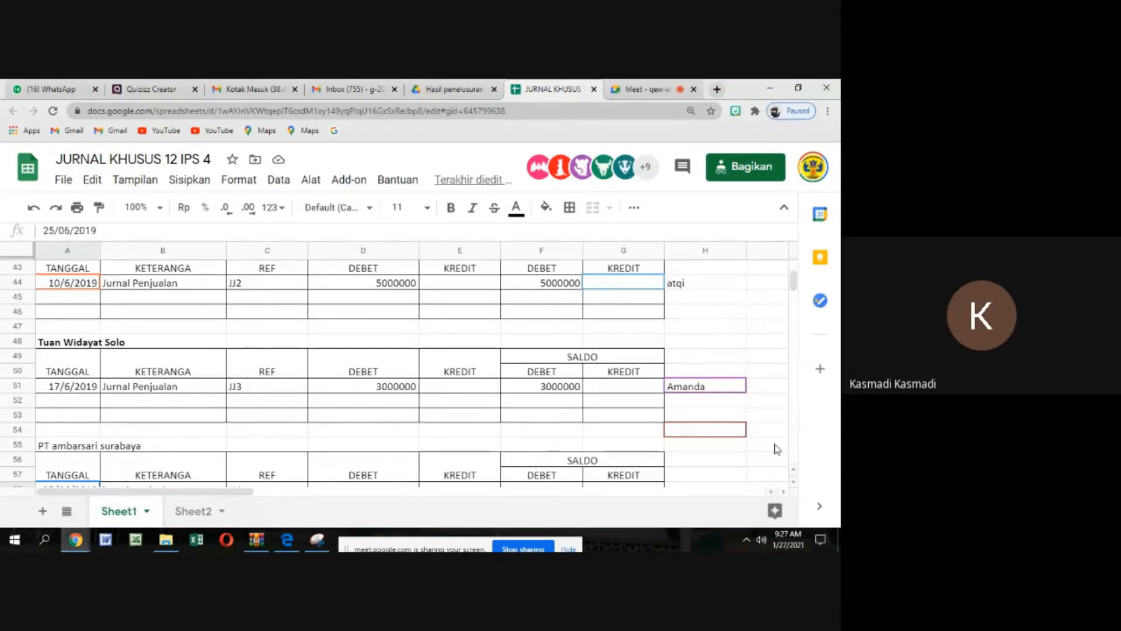
# Check the filled-in customer ledgers down to PT ambarsari surabaya against the sales journal entries above them
pyautogui.scroll(-1, 546, 420)
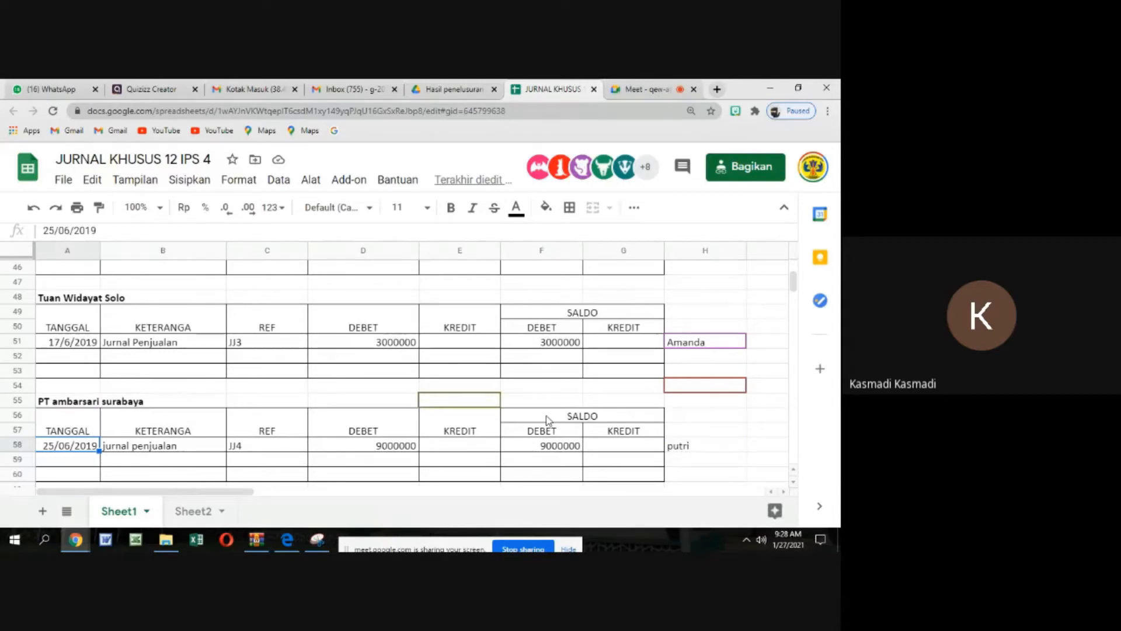
pyautogui.scroll(6, 607, 397)
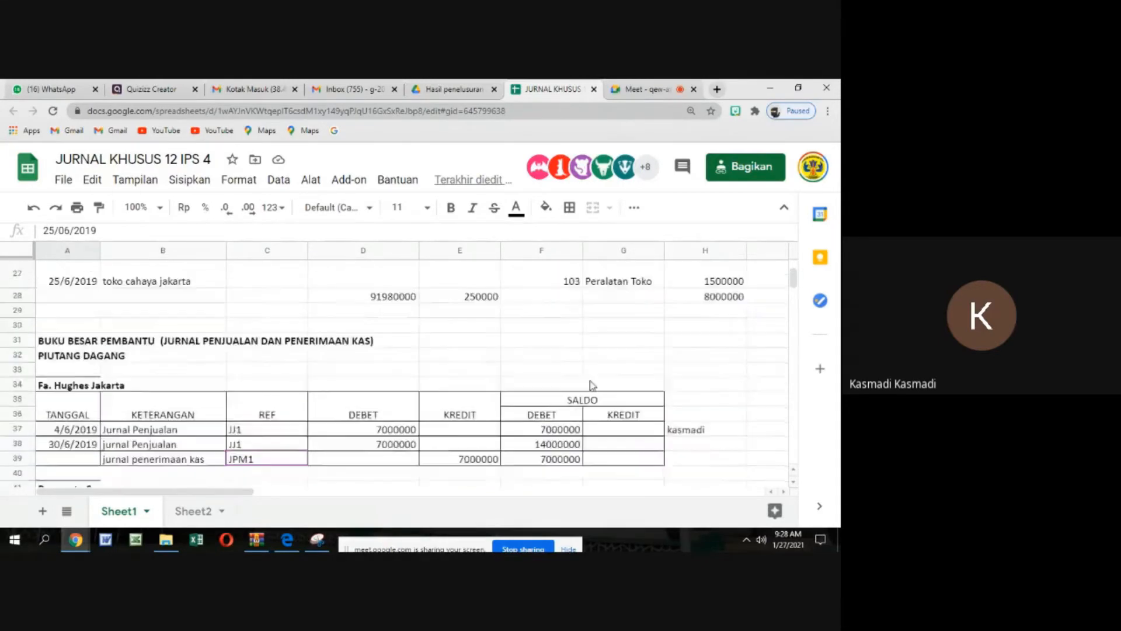
pyautogui.scroll(3, 592, 386)
pyautogui.scroll(-8, 578, 394)
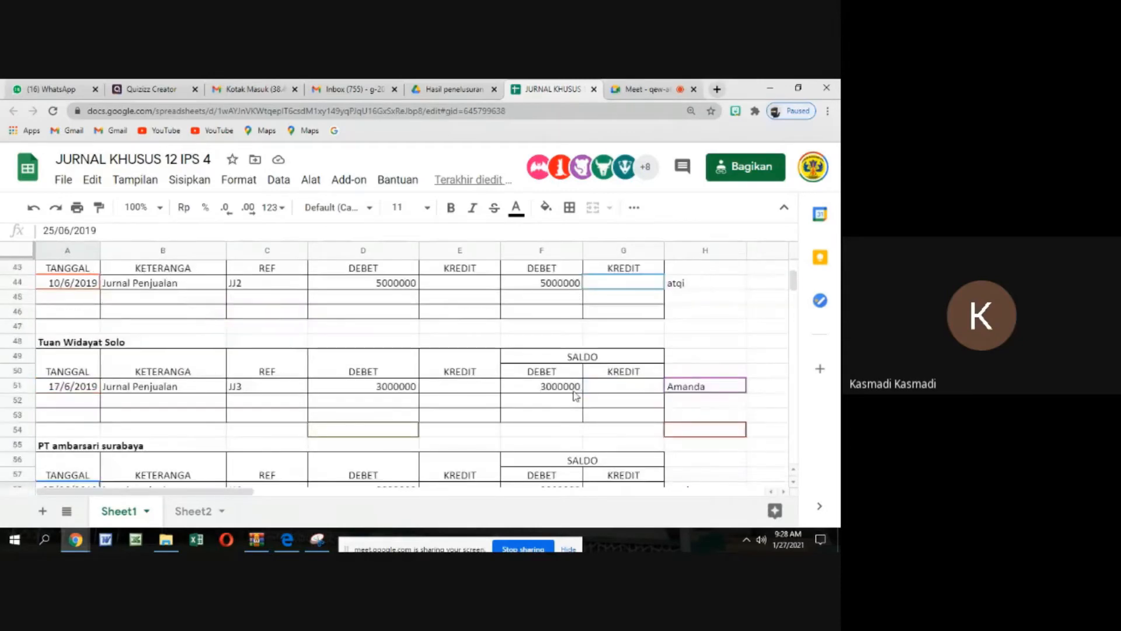
pyautogui.scroll(2, 575, 397)
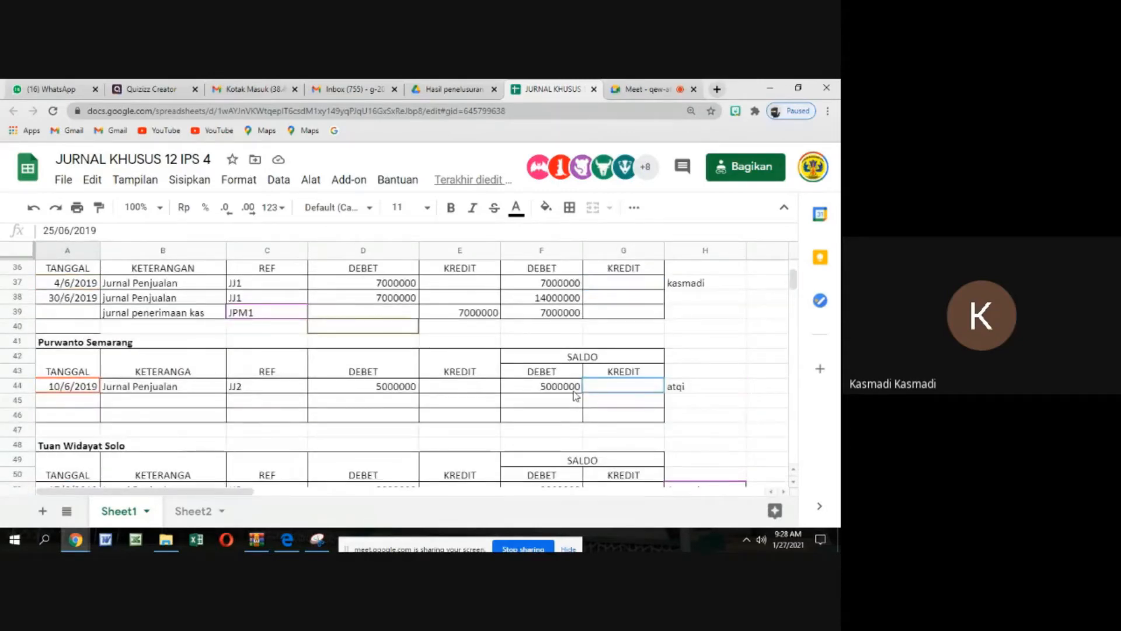
pyautogui.scroll(-3, 576, 397)
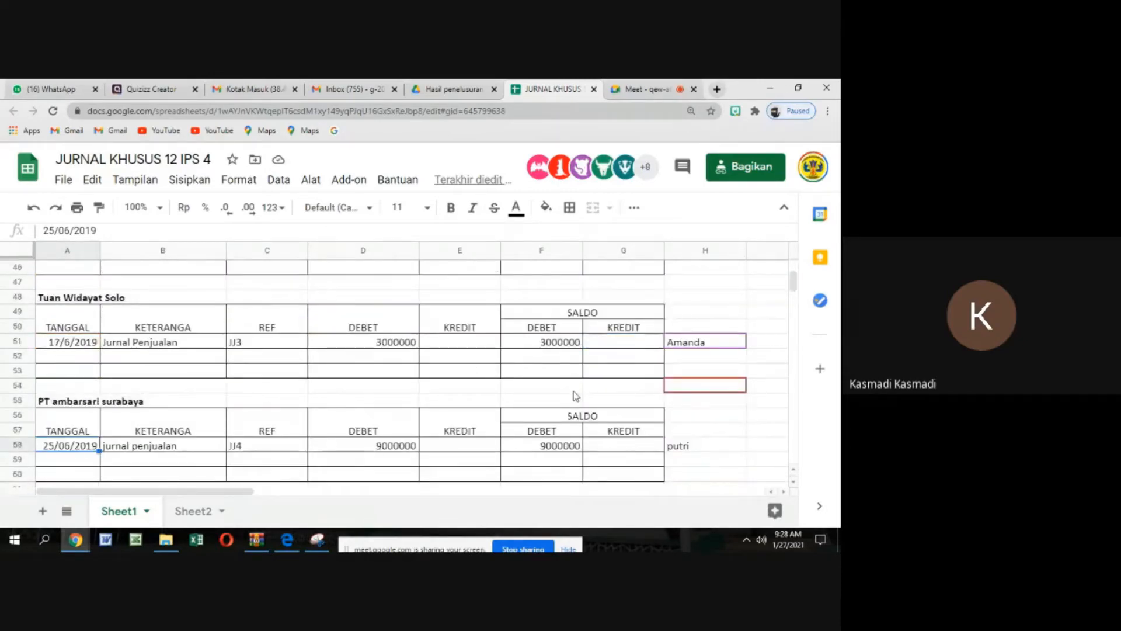
pyautogui.scroll(12, 576, 397)
pyautogui.scroll(-1, 573, 387)
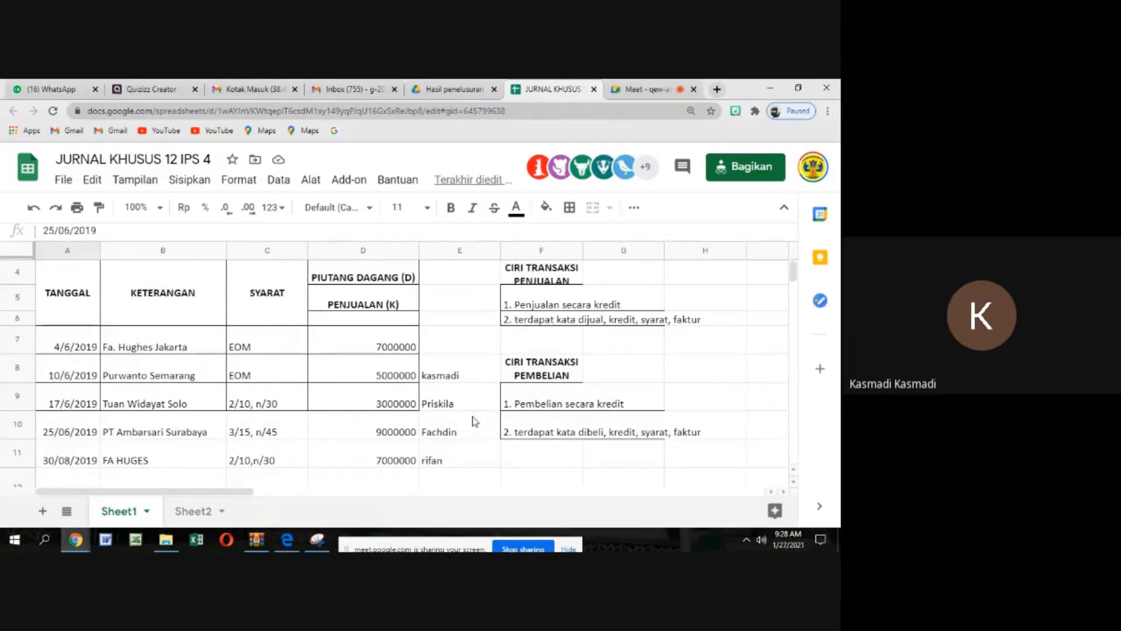
pyautogui.scroll(-2, 472, 416)
pyautogui.scroll(-12, 472, 416)
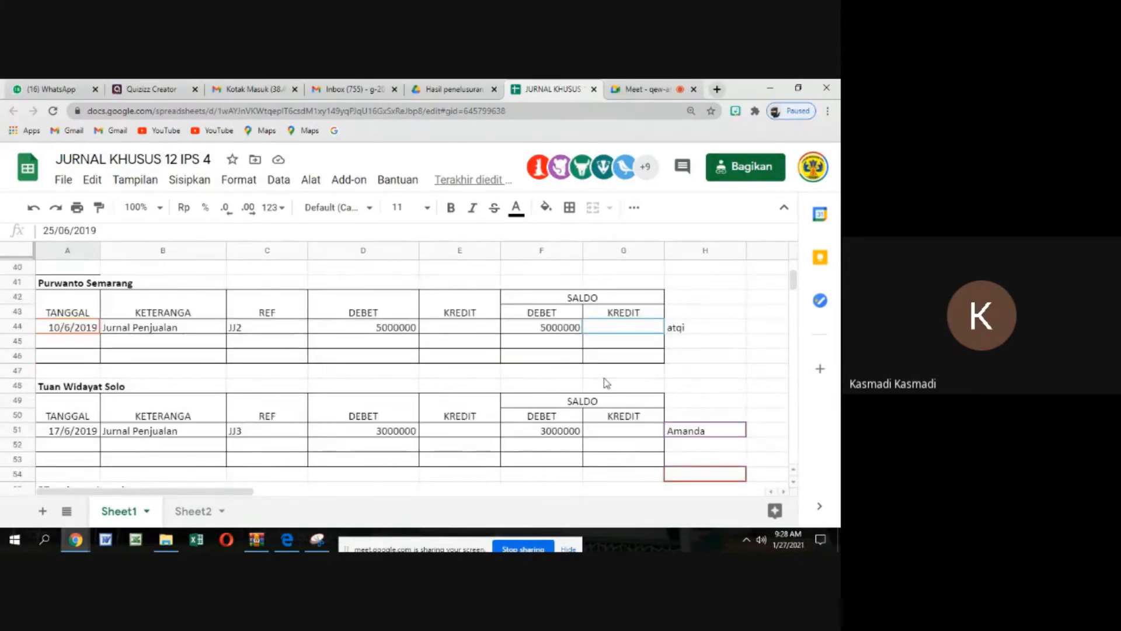
pyautogui.scroll(-2, 606, 382)
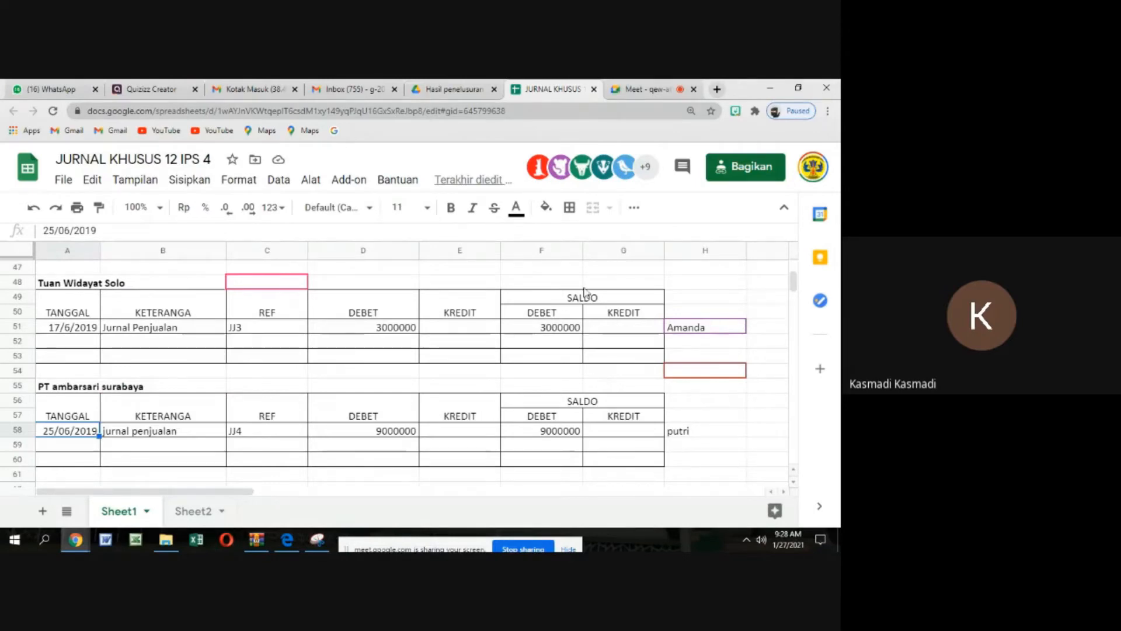
# Examine the cash receipts journal beside the sales journal, highlighting its PIUTANG DAGANG cells Q8:Q12
pyautogui.click(783, 491)
pyautogui.click(784, 491)
pyautogui.click(783, 492)
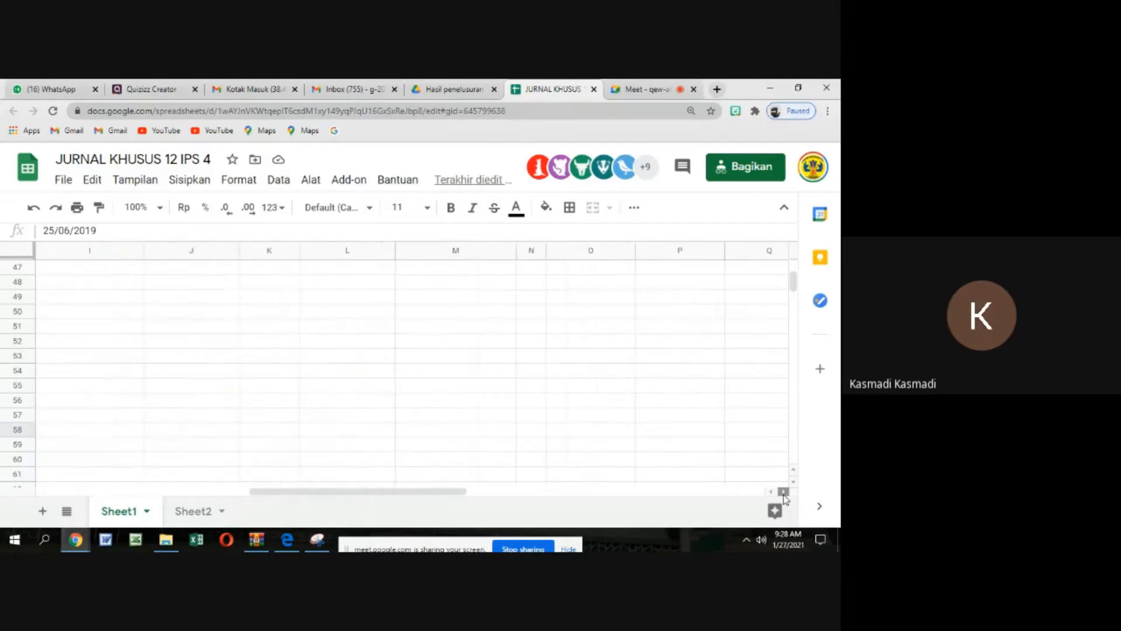
pyautogui.scroll(7, 572, 409)
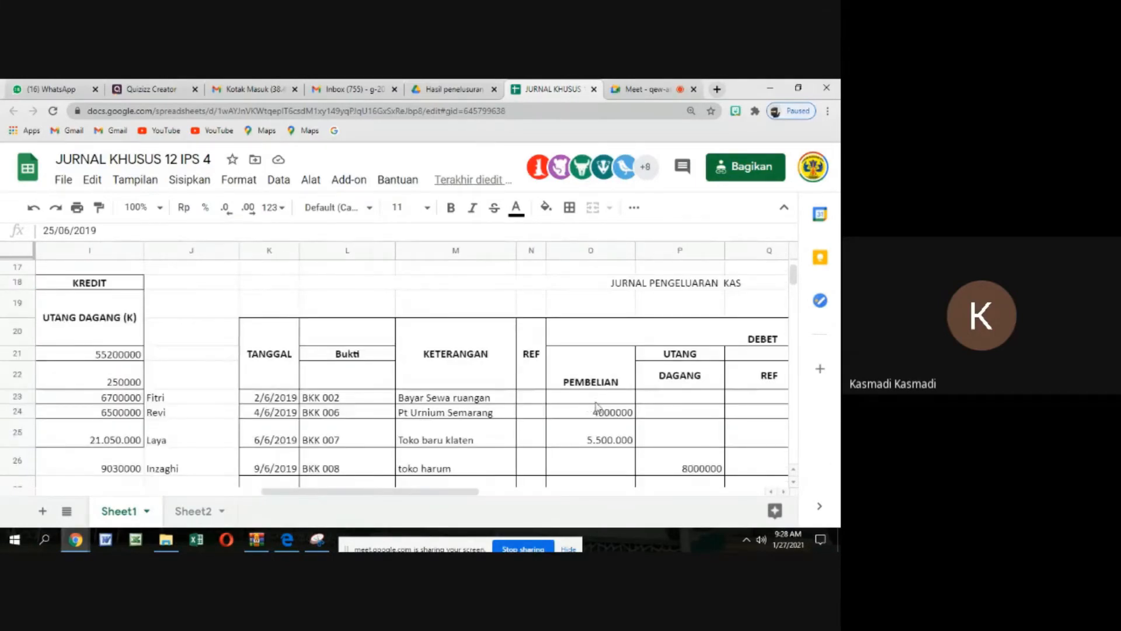
pyautogui.scroll(5, 707, 373)
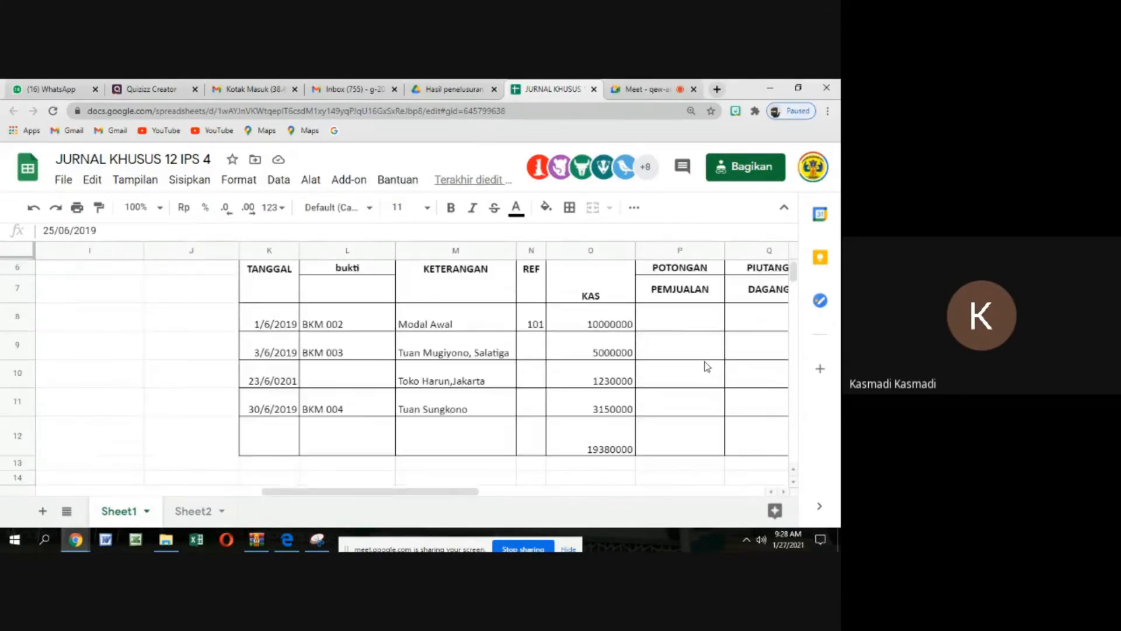
pyautogui.click(784, 492)
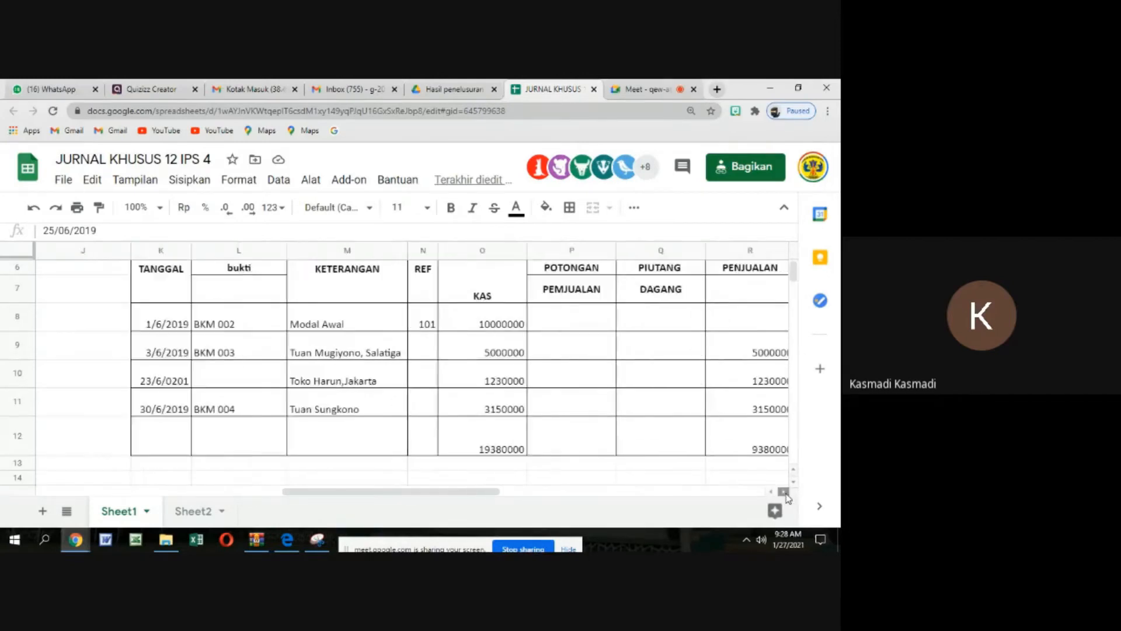
pyautogui.click(784, 493)
pyautogui.moveTo(574, 323); pyautogui.dragTo(581, 435)
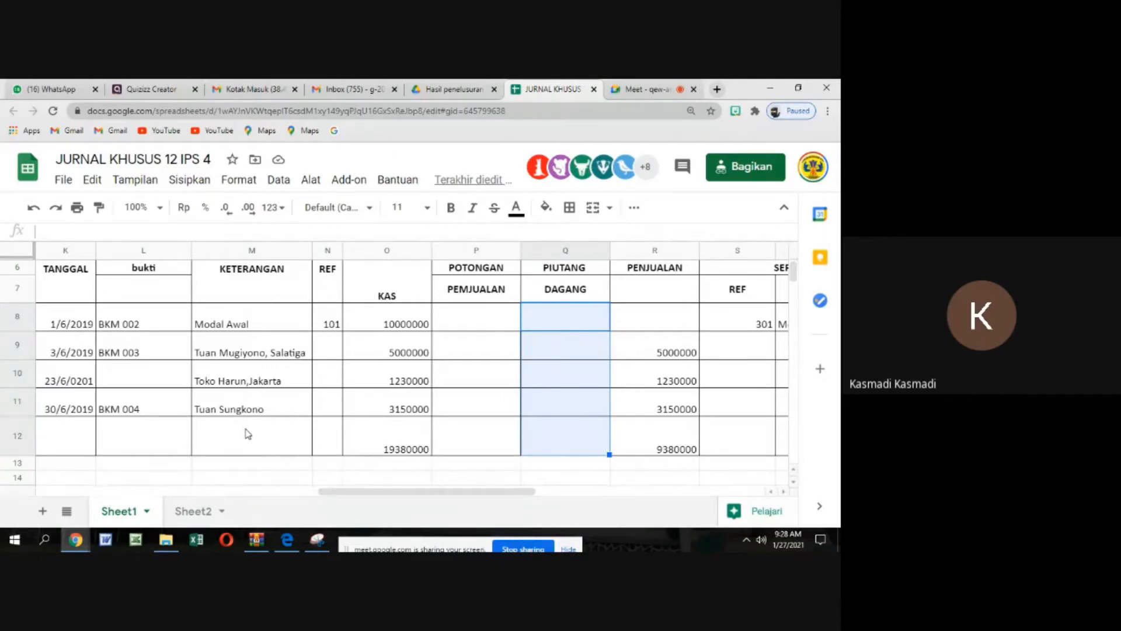
# Compare the cash receipts journal's PIUTANG DAGANG cells Q7:Q12 with the cash receipts entry in row 39 of the Fa. Hughes Jakarta ledger
pyautogui.click(559, 437)
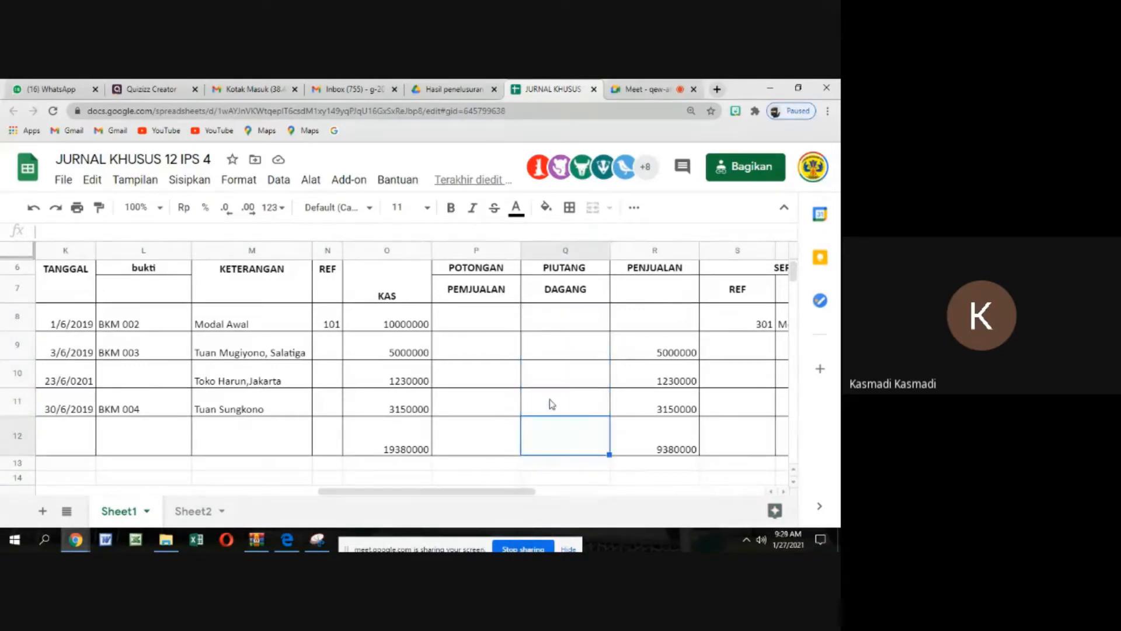
pyautogui.moveTo(569, 299); pyautogui.dragTo(568, 441)
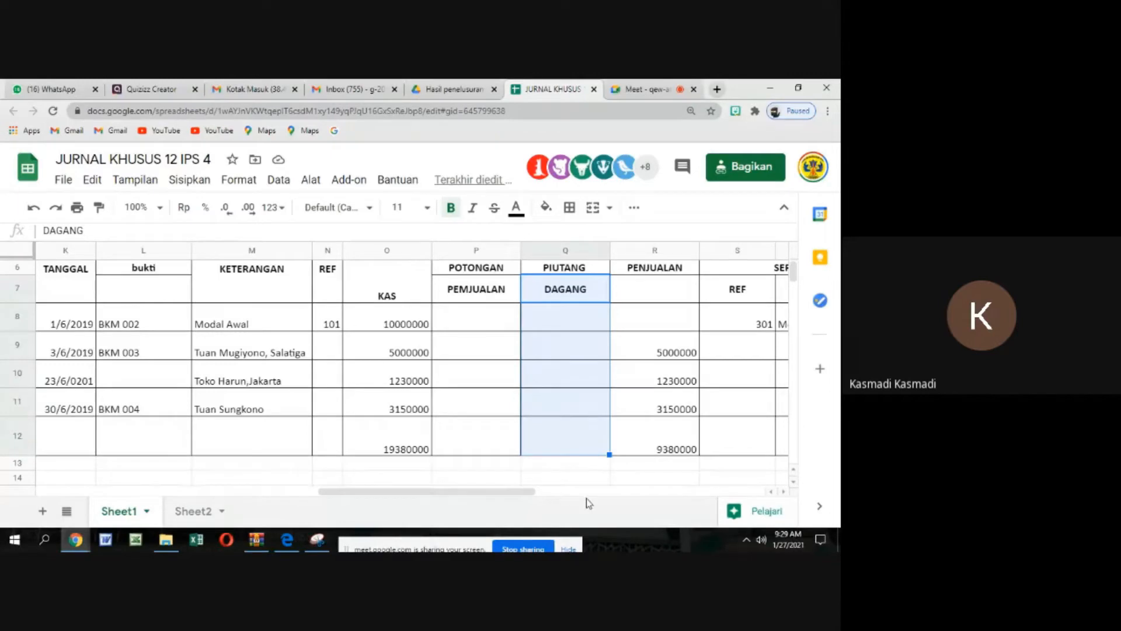
pyautogui.moveTo(530, 494); pyautogui.dragTo(197, 499)
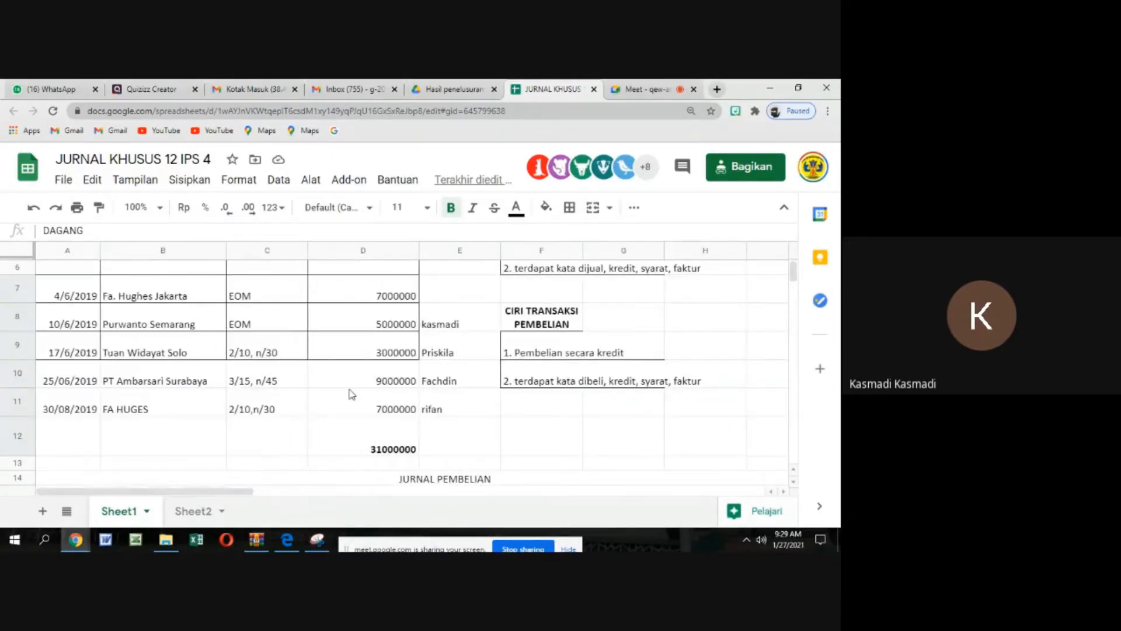
pyautogui.scroll(-5, 350, 394)
pyautogui.scroll(-7, 351, 394)
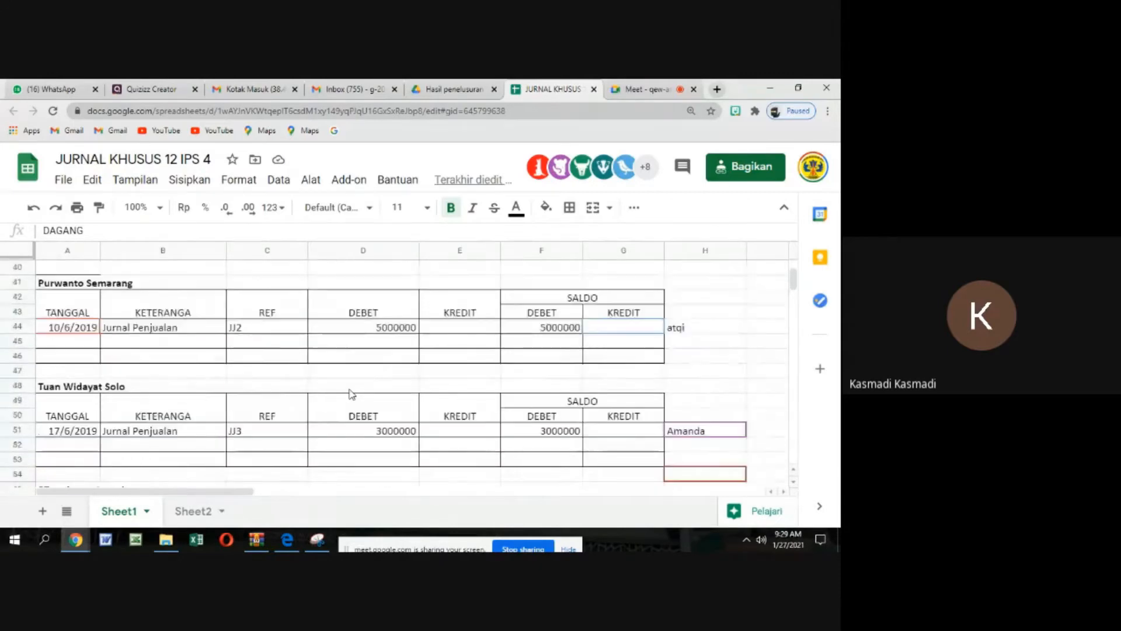
pyautogui.scroll(3, 350, 393)
pyautogui.moveTo(137, 358); pyautogui.dragTo(584, 362)
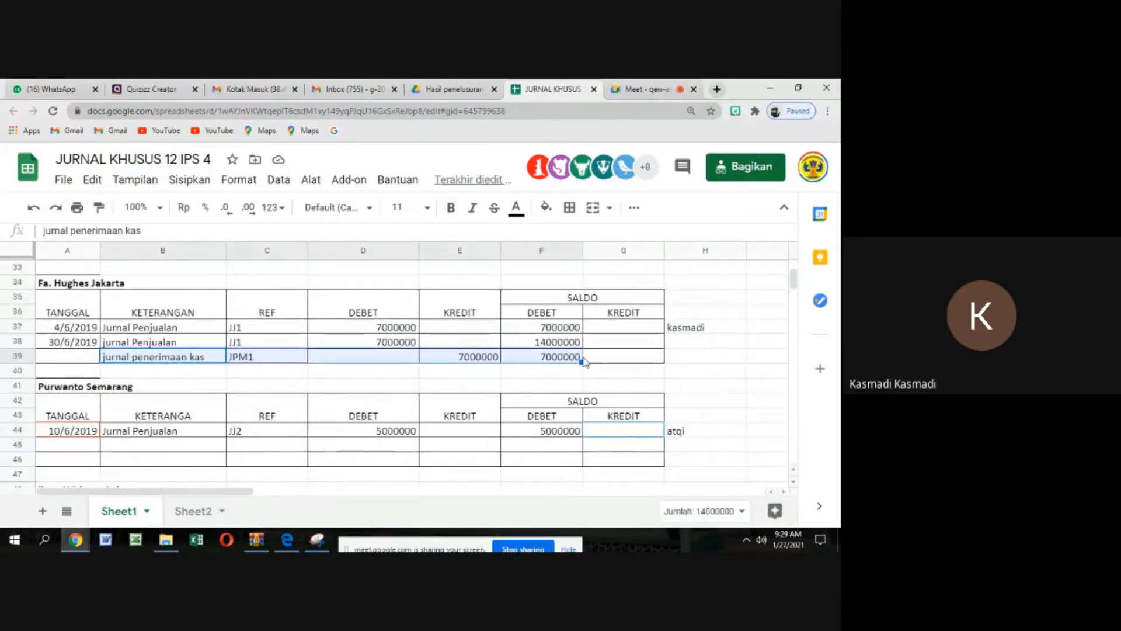
pyautogui.click(549, 386)
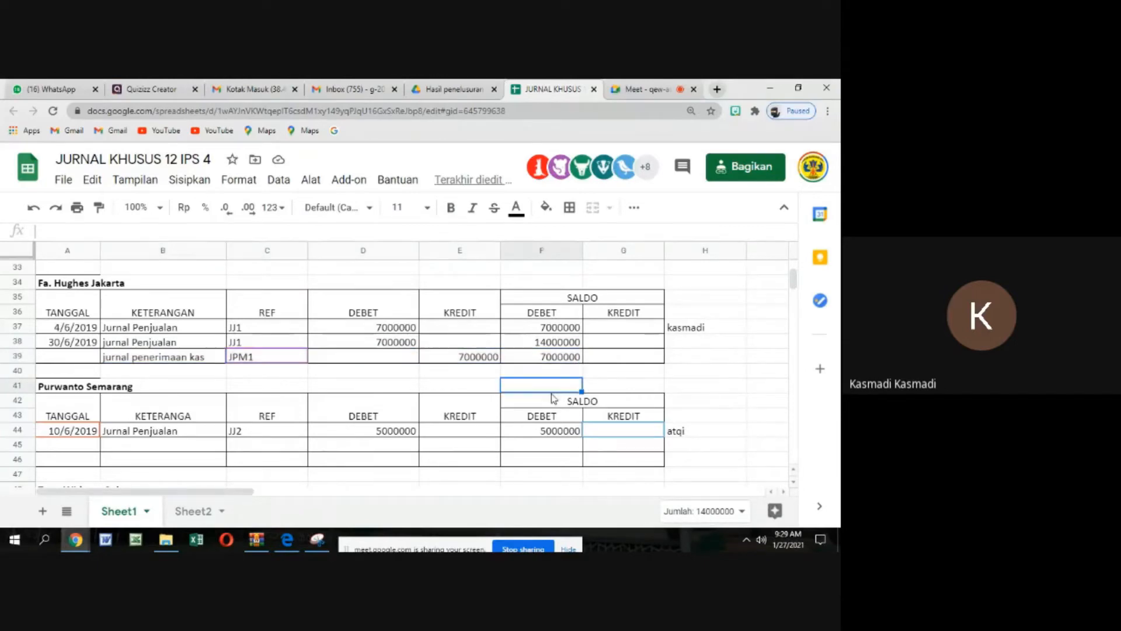
pyautogui.click(549, 358)
# Review the debit balances in the customer ledgers from row 44 down to PT ambarsari surabaya, including Fa. Hughes Jakarta's balance in F38
pyautogui.click(555, 431)
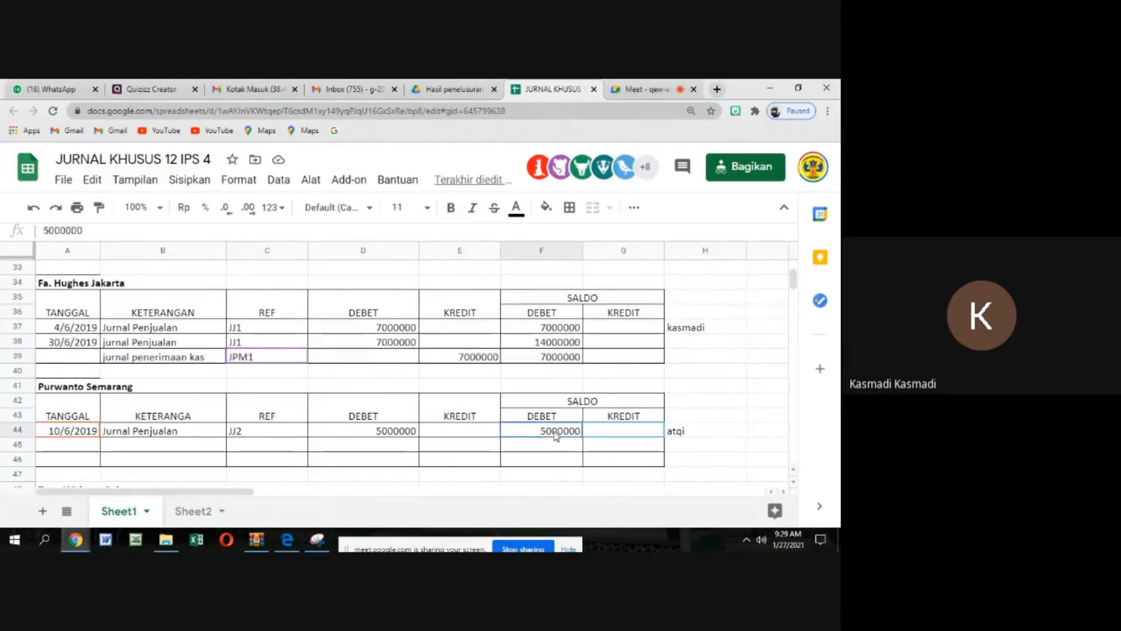
pyautogui.scroll(-2, 555, 434)
pyautogui.scroll(-3, 555, 434)
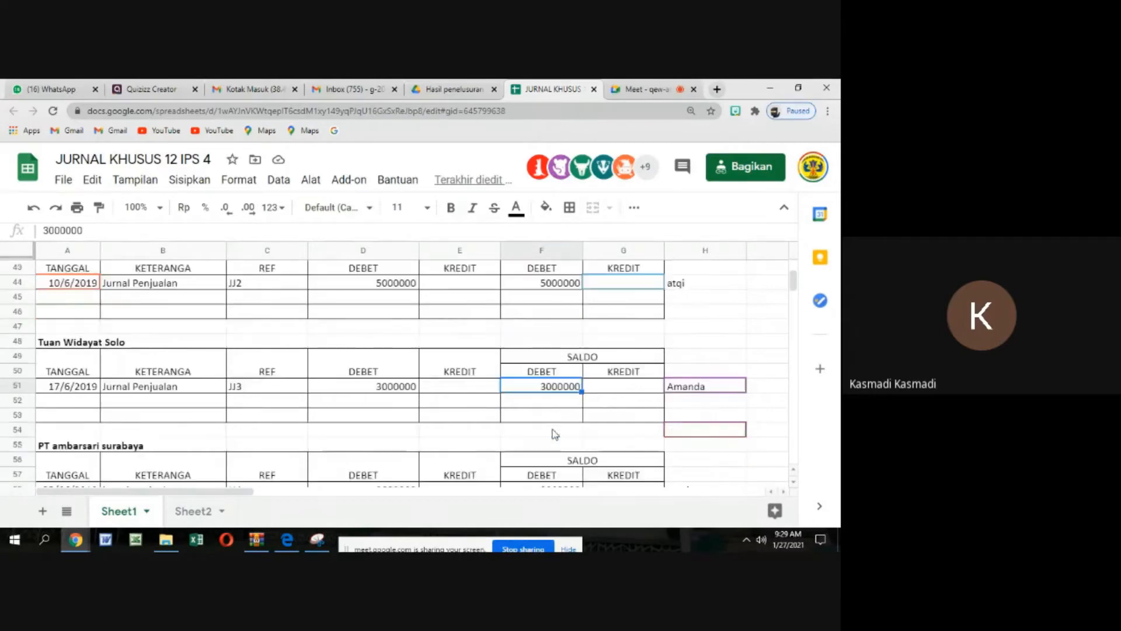
pyautogui.click(555, 431)
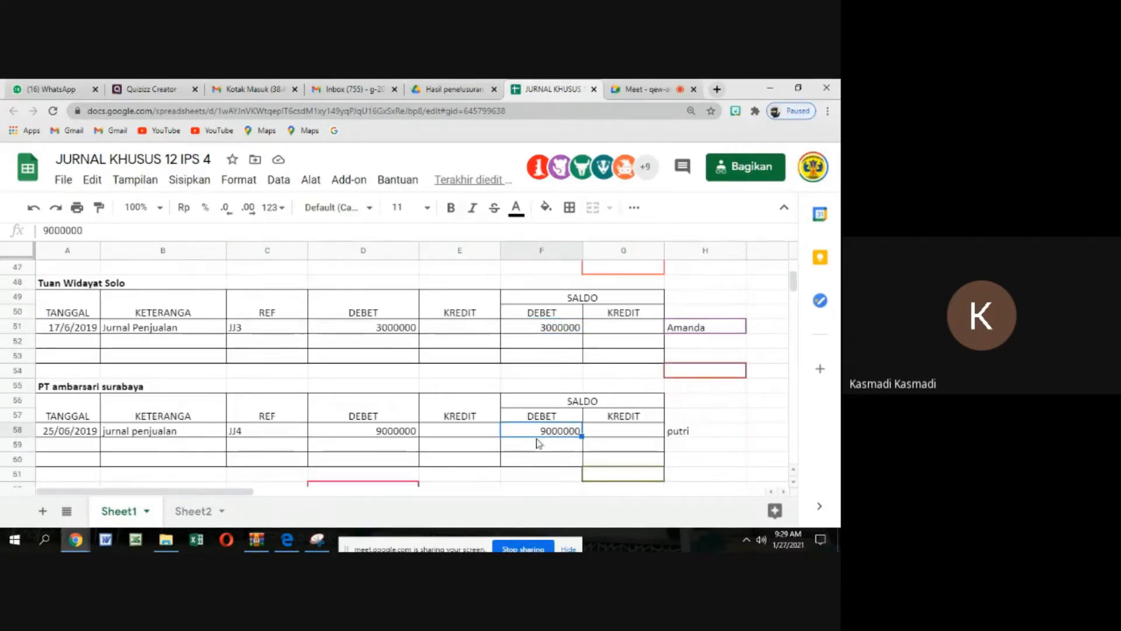
pyautogui.scroll(4, 549, 349)
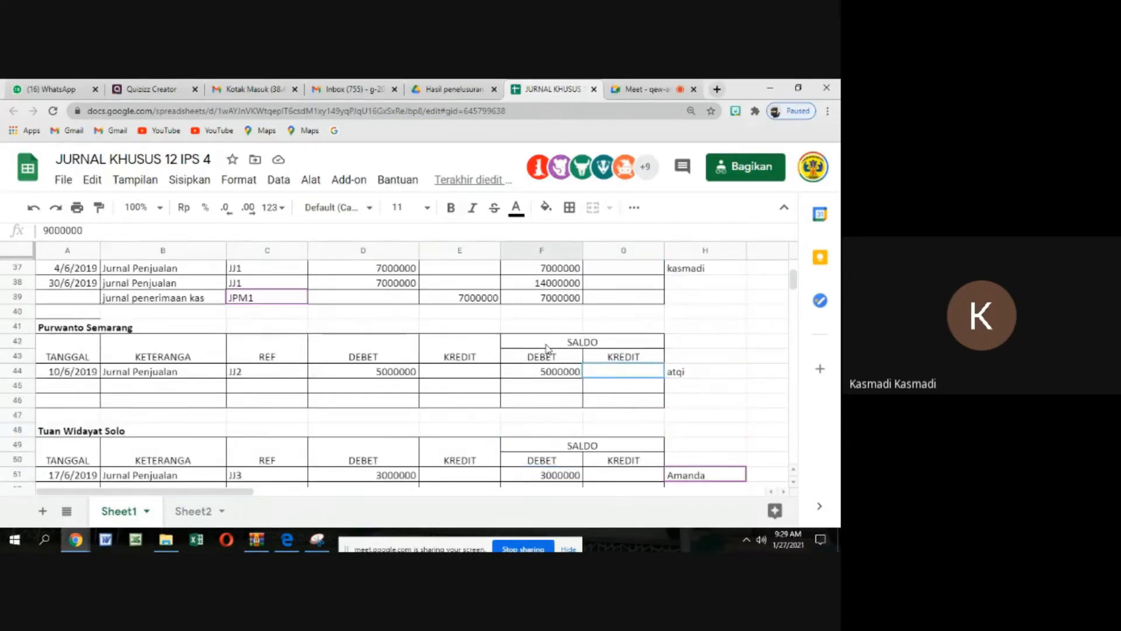
pyautogui.click(562, 285)
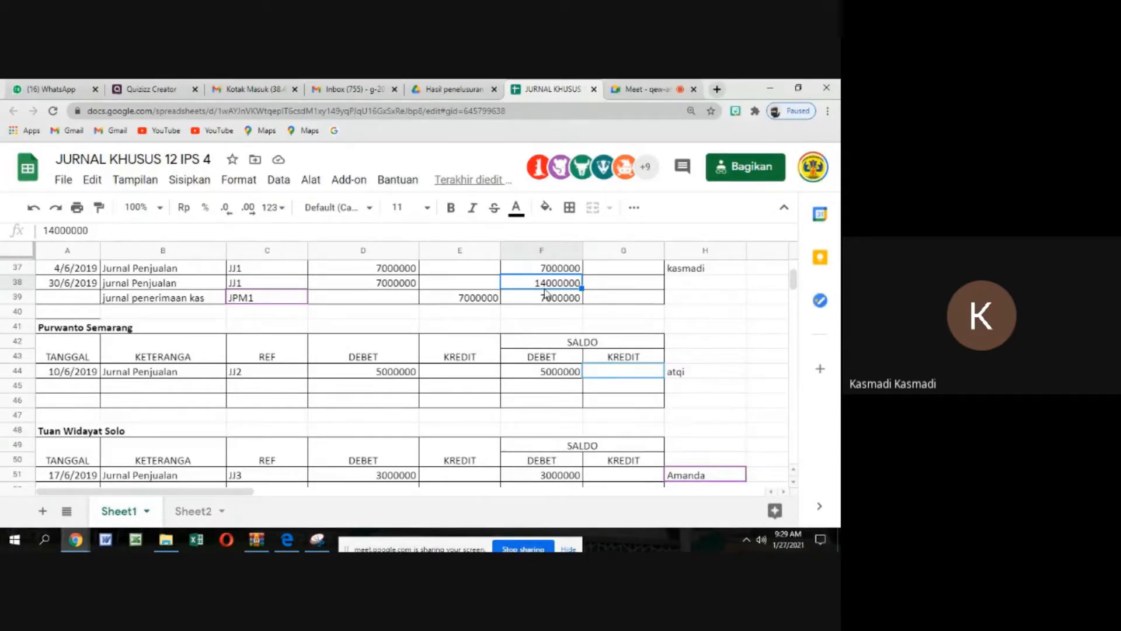
pyautogui.scroll(2, 393, 451)
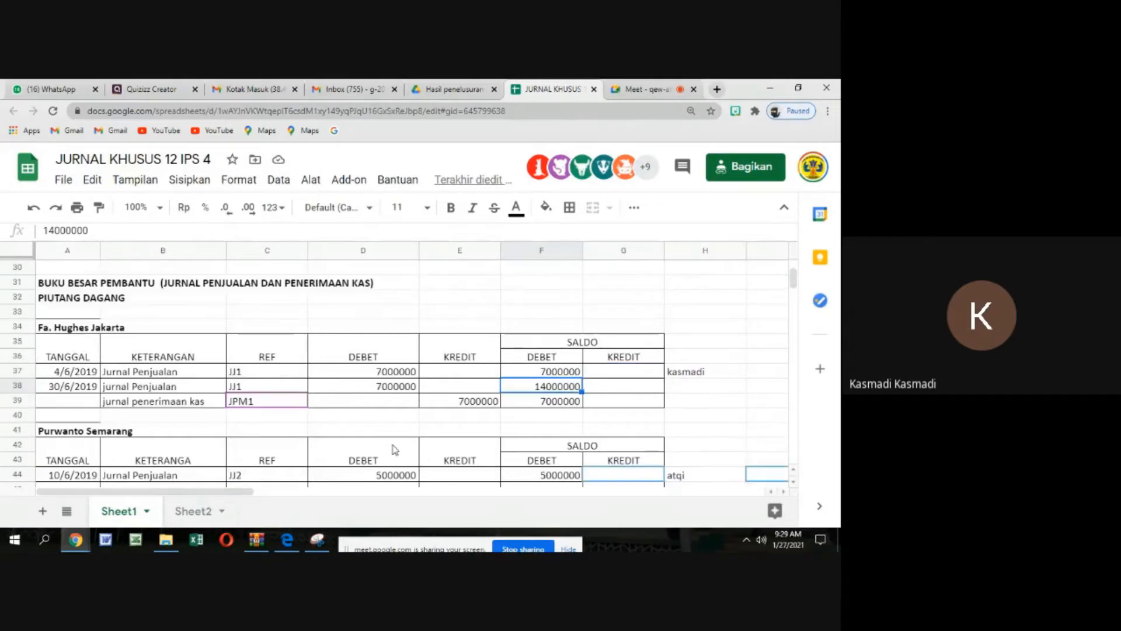
# Extend the payables subsidiary ledger heading in A63 to read "BUKU BESAR PEMBANTU (JURNAL PEMBELIAN DAN PENGELUARAN KAS)"
pyautogui.scroll(-8, 394, 443)
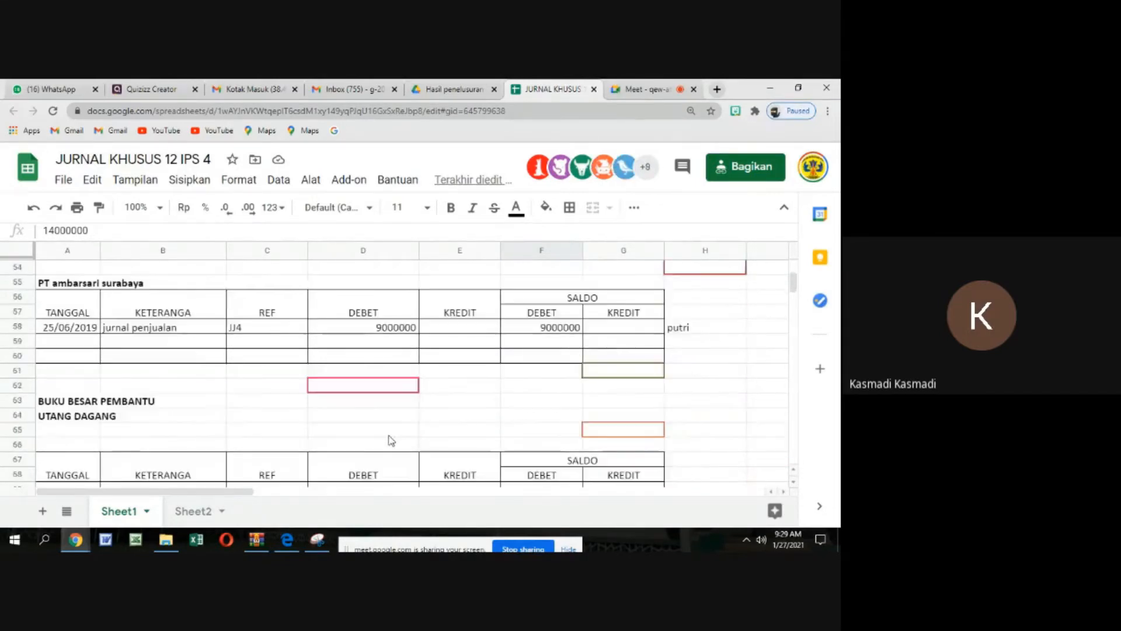
pyautogui.click(94, 417)
pyautogui.doubleClick(54, 401)
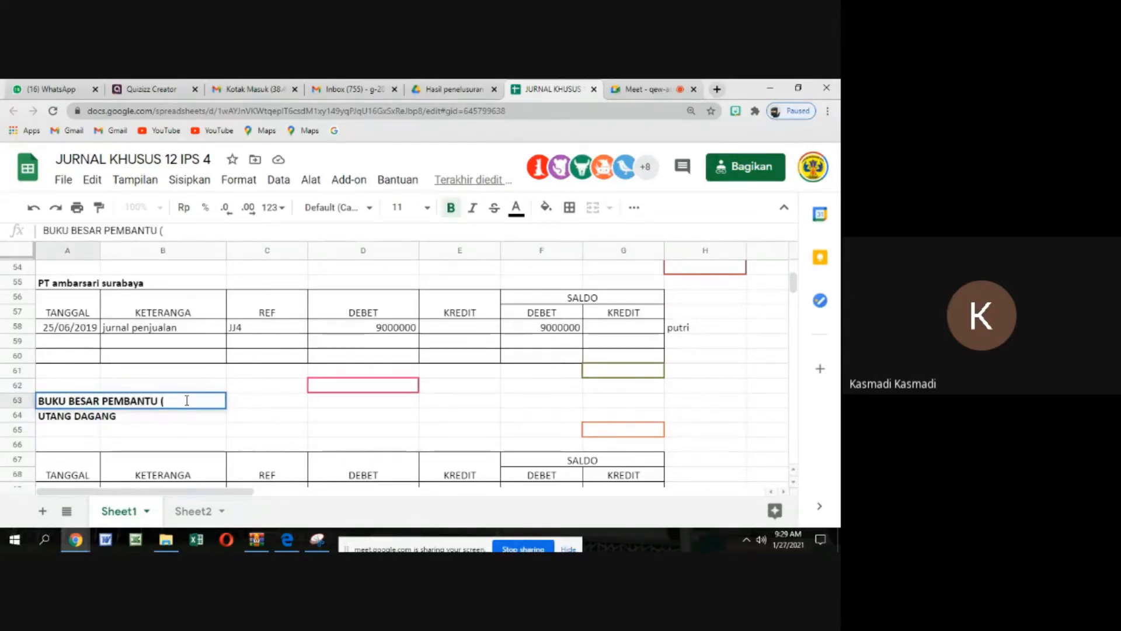
pyautogui.write('JURNAL PE')
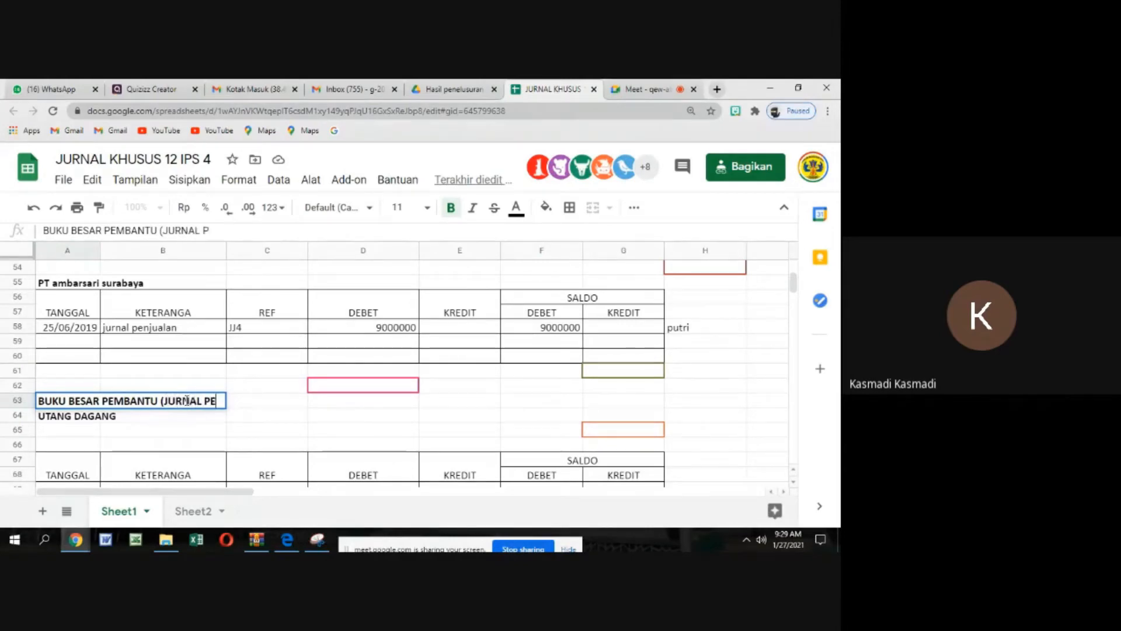
pyautogui.write('MBELIAN DA')
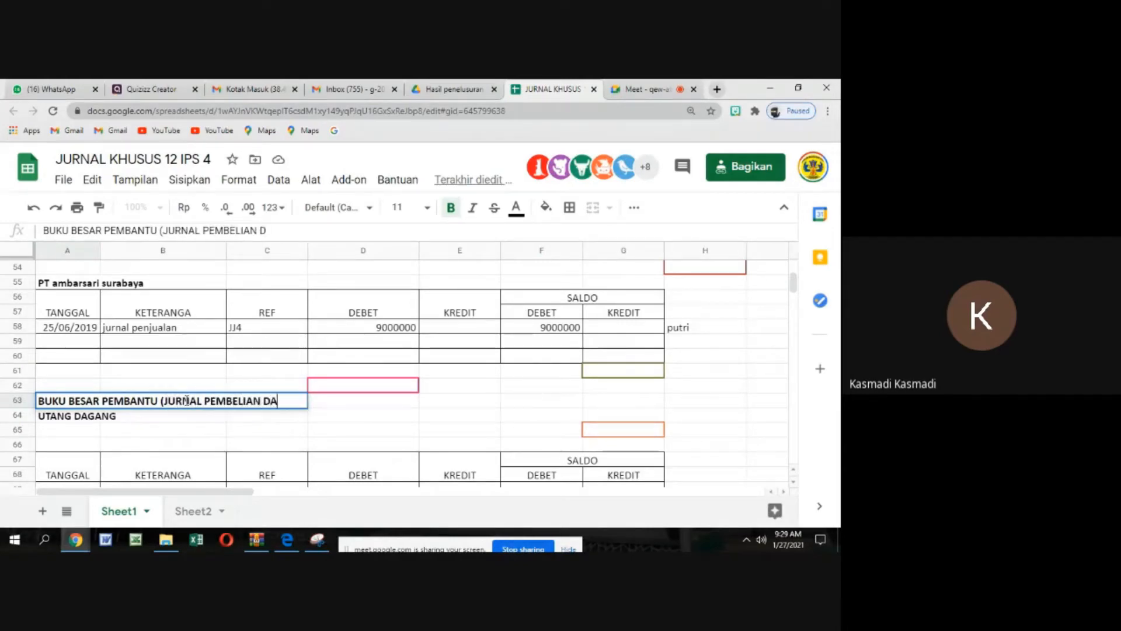
pyautogui.write('N ')
pyautogui.write('PENGER')
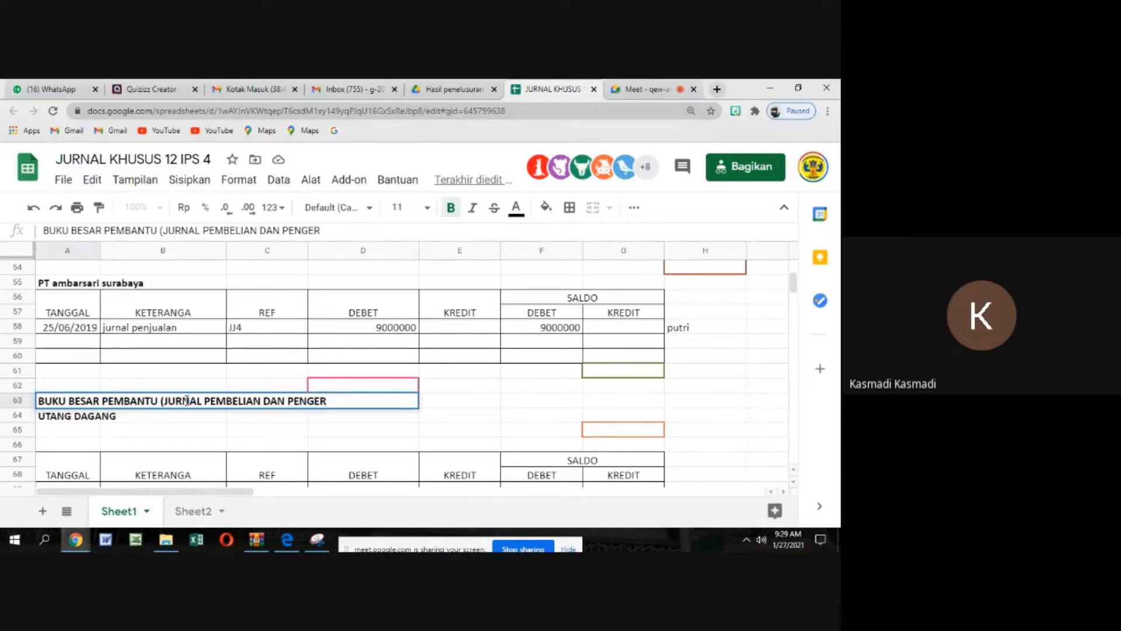
pyautogui.press('BackSpace')
pyautogui.write('LUAR')
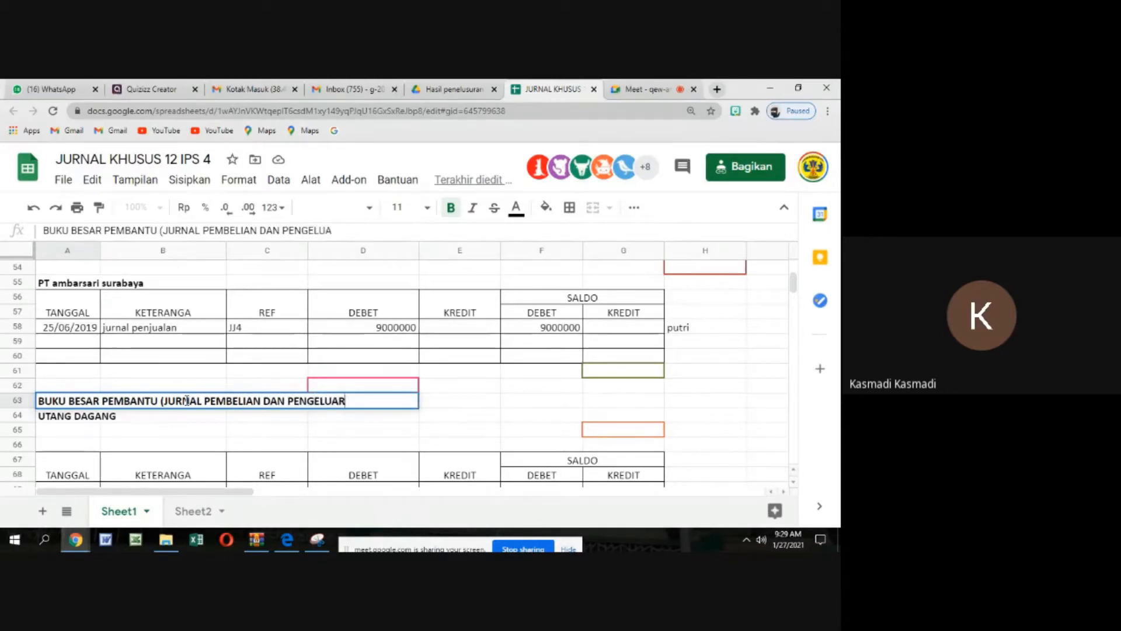
pyautogui.write('AN KAS')
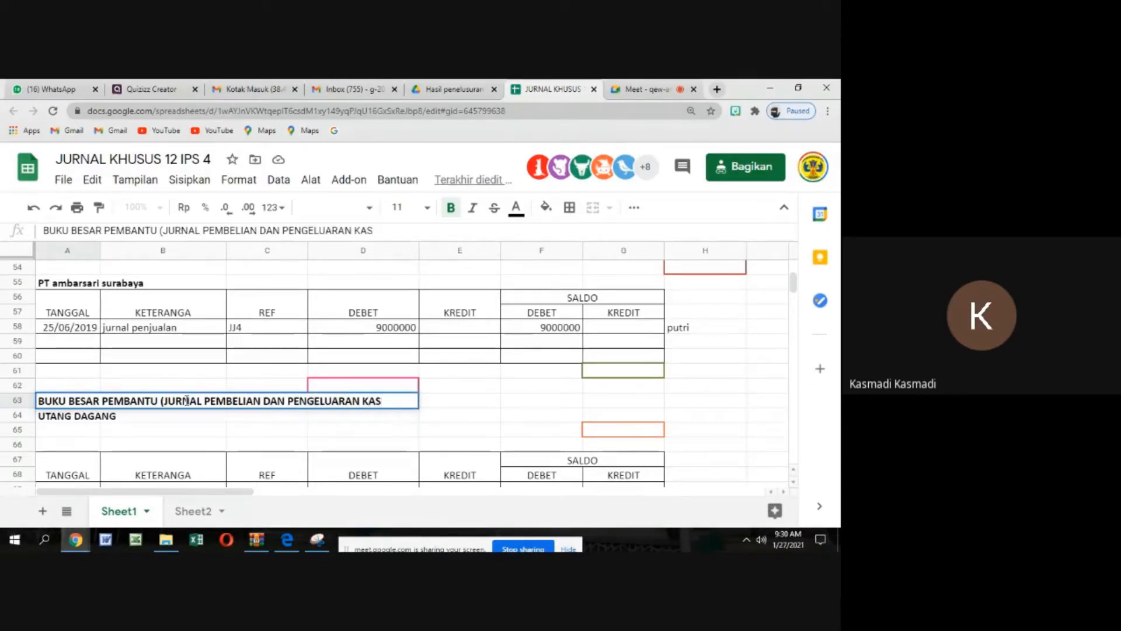
pyautogui.write(')')
pyautogui.click(126, 430)
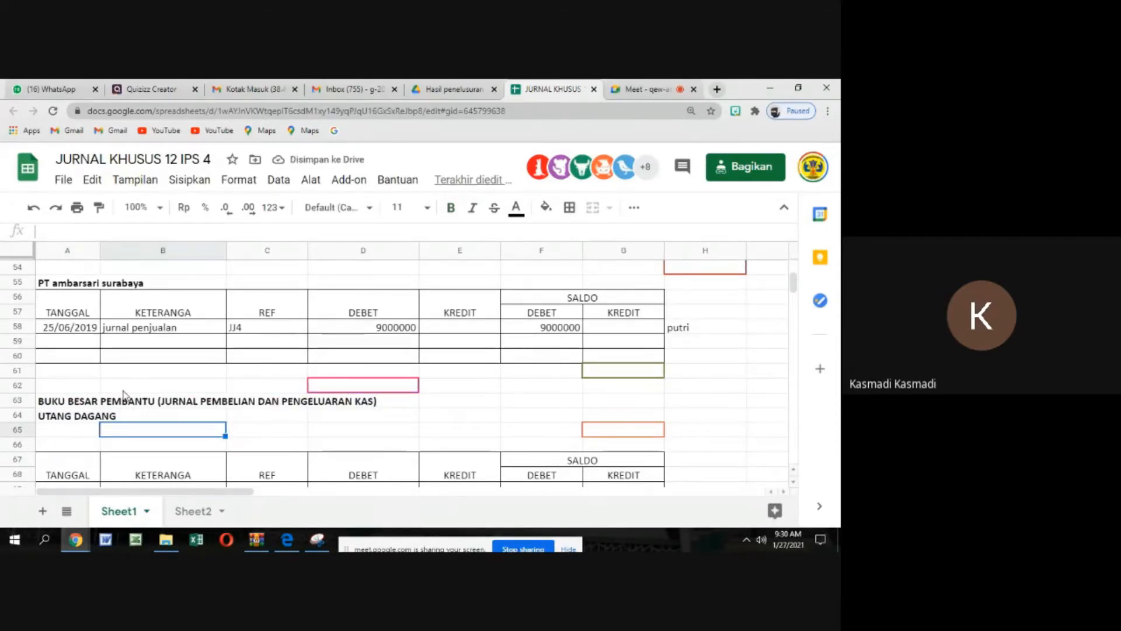
pyautogui.click(76, 445)
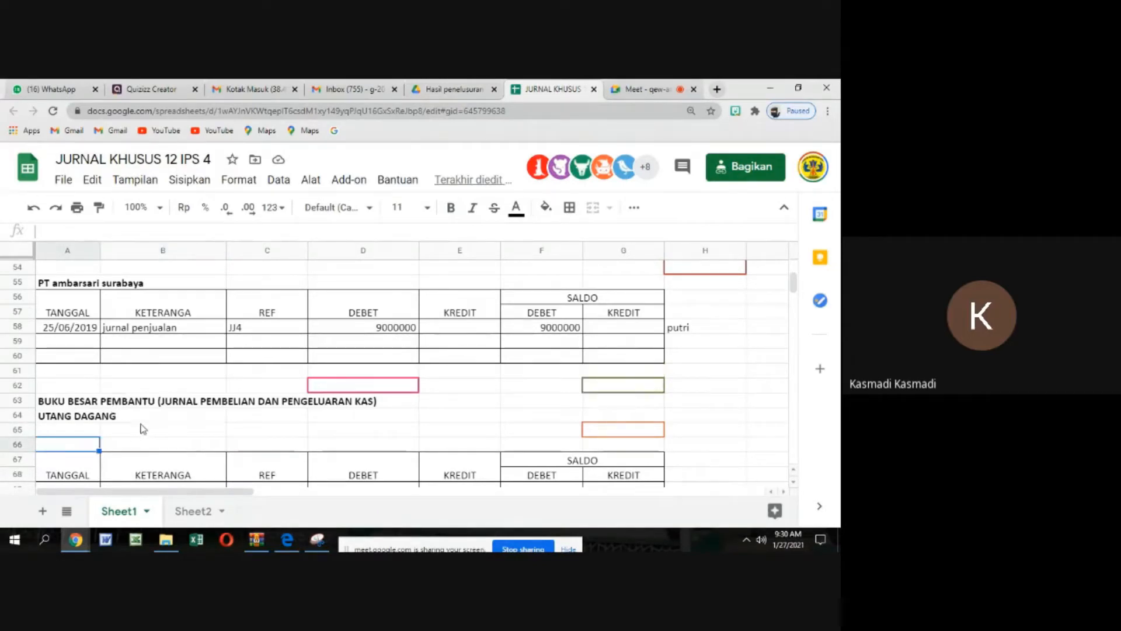
# Examine the supplier entries in the JURNAL PEMBELIAN table, starting from Toko Laris in row 21
pyautogui.scroll(8, 141, 425)
pyautogui.scroll(5, 178, 425)
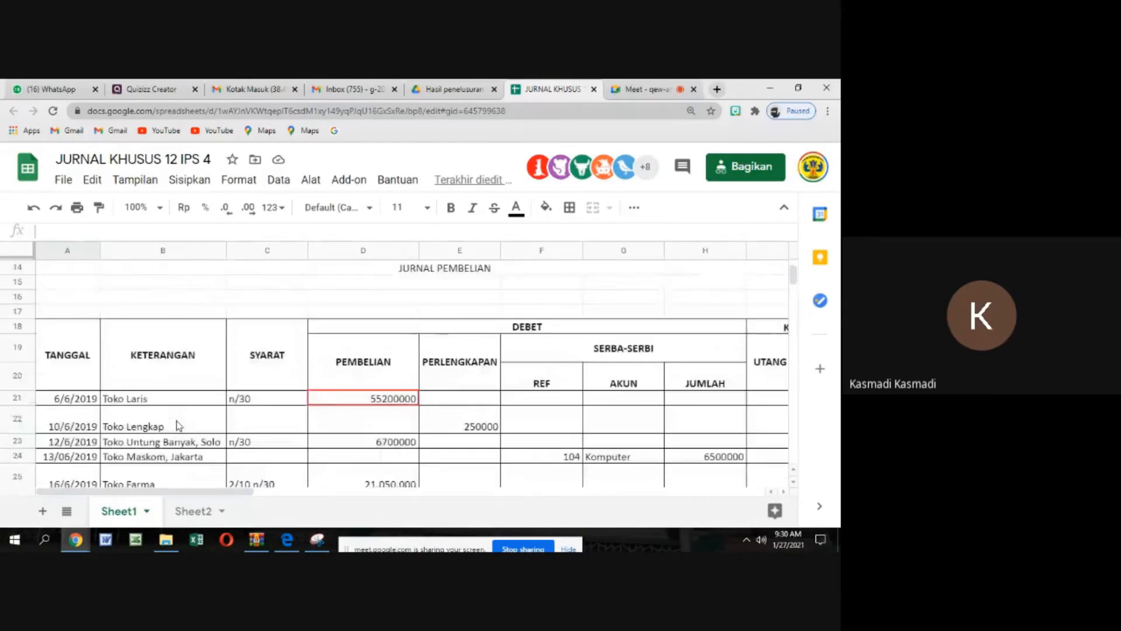
pyautogui.scroll(-2, 178, 425)
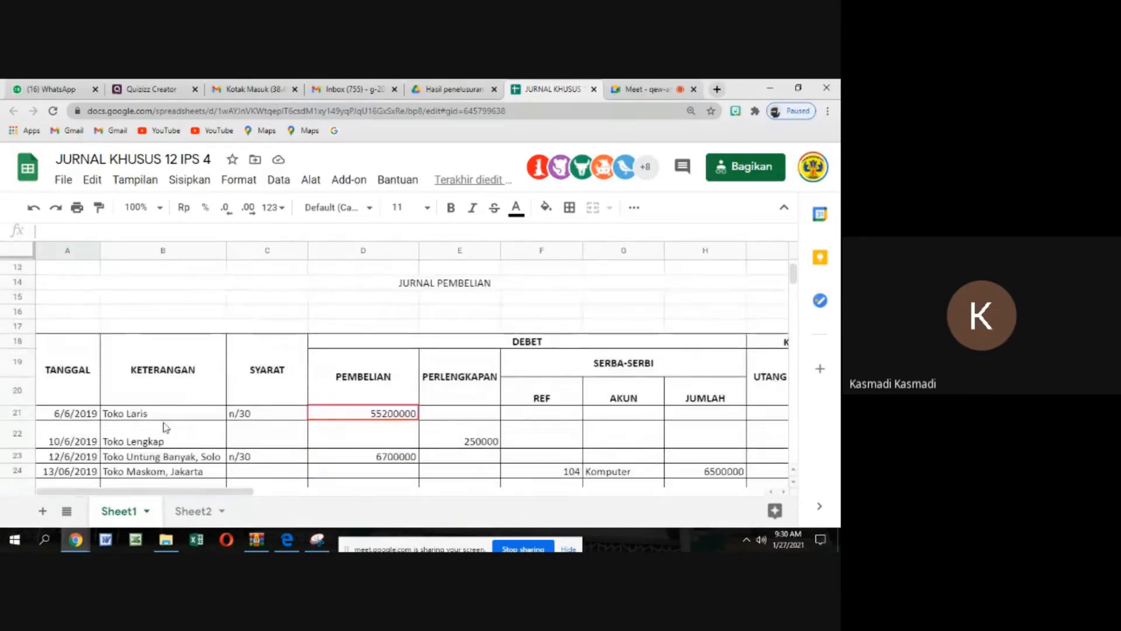
pyautogui.scroll(-1, 172, 423)
pyautogui.click(130, 372)
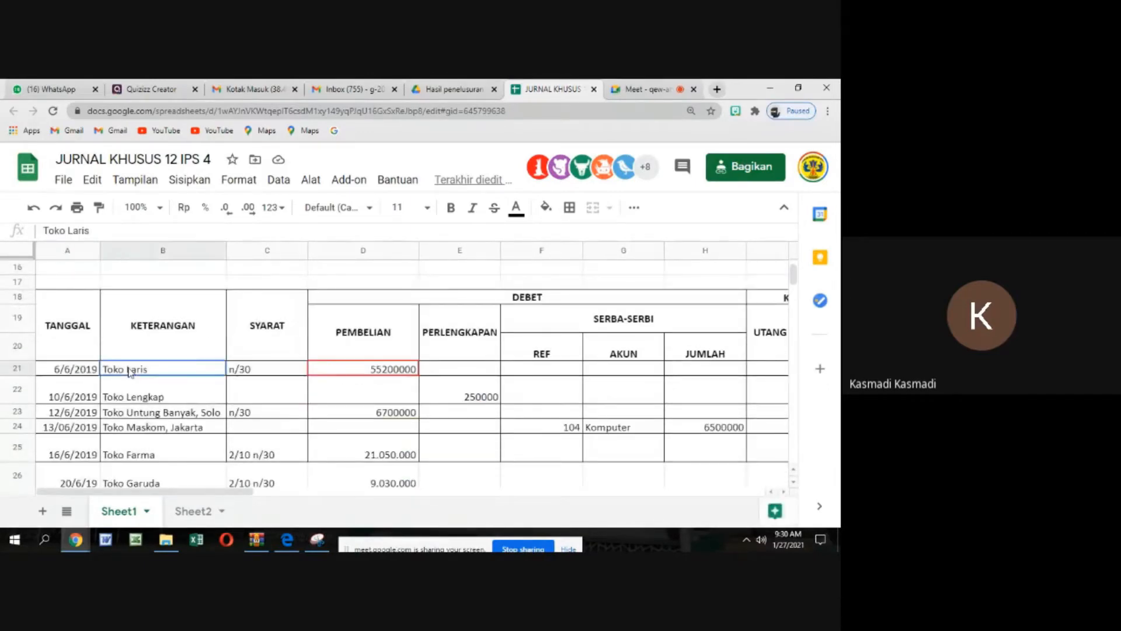
pyautogui.scroll(-1, 129, 372)
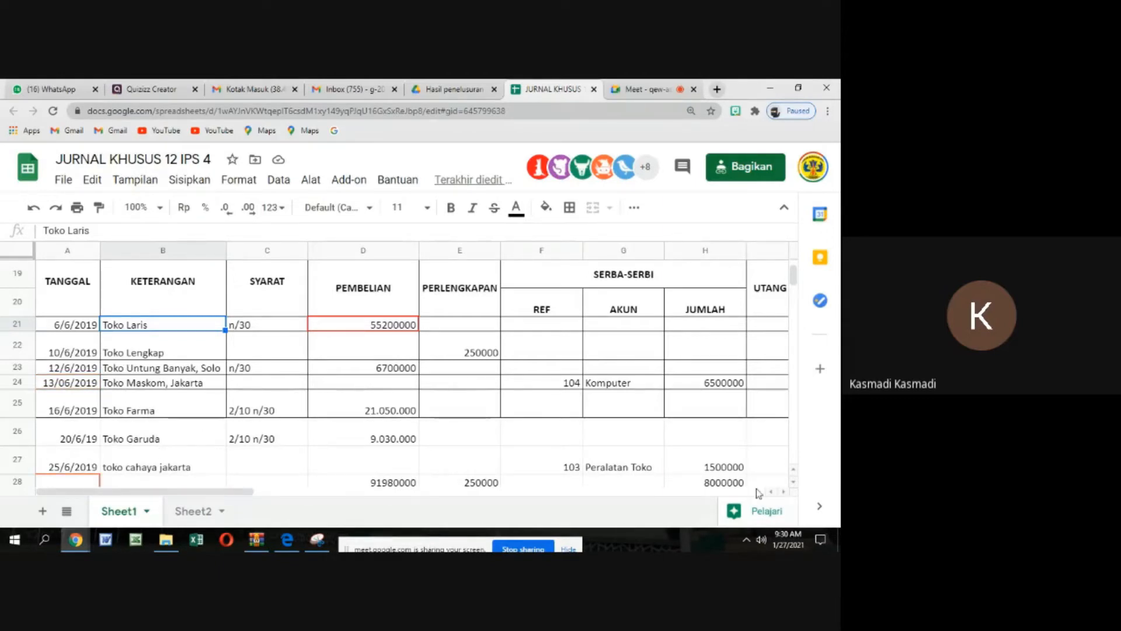
# Examine the JURNAL PENGELUARAN KAS table beside the purchases journal, including its UTANG DAGANG debit column
pyautogui.click(784, 491)
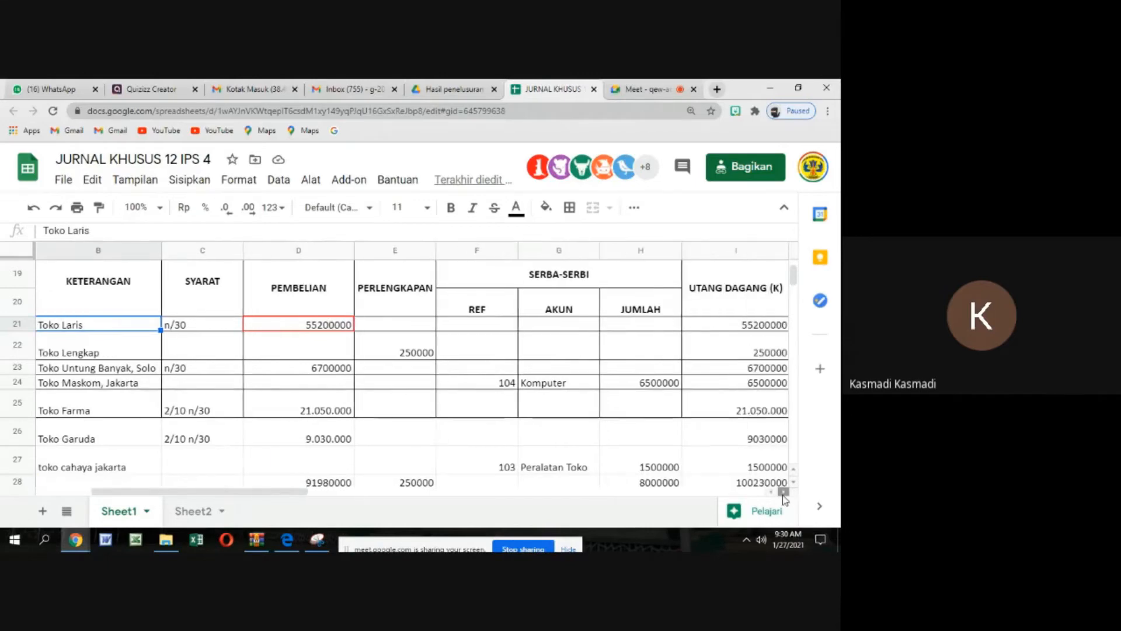
pyautogui.click(783, 492)
pyautogui.click(784, 492)
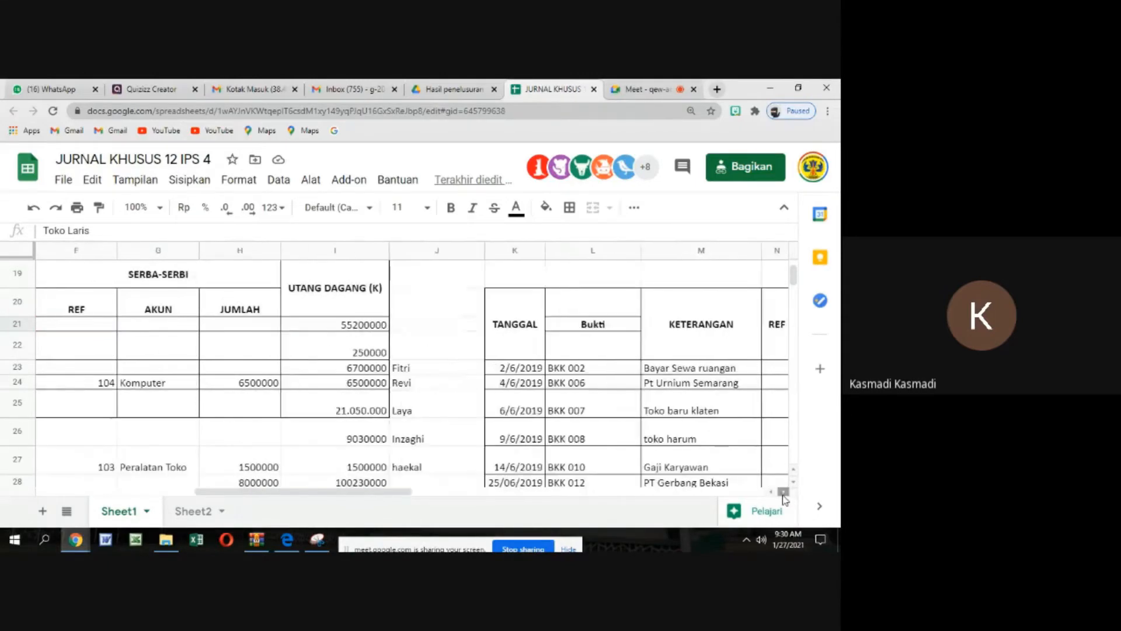
pyautogui.click(742, 481)
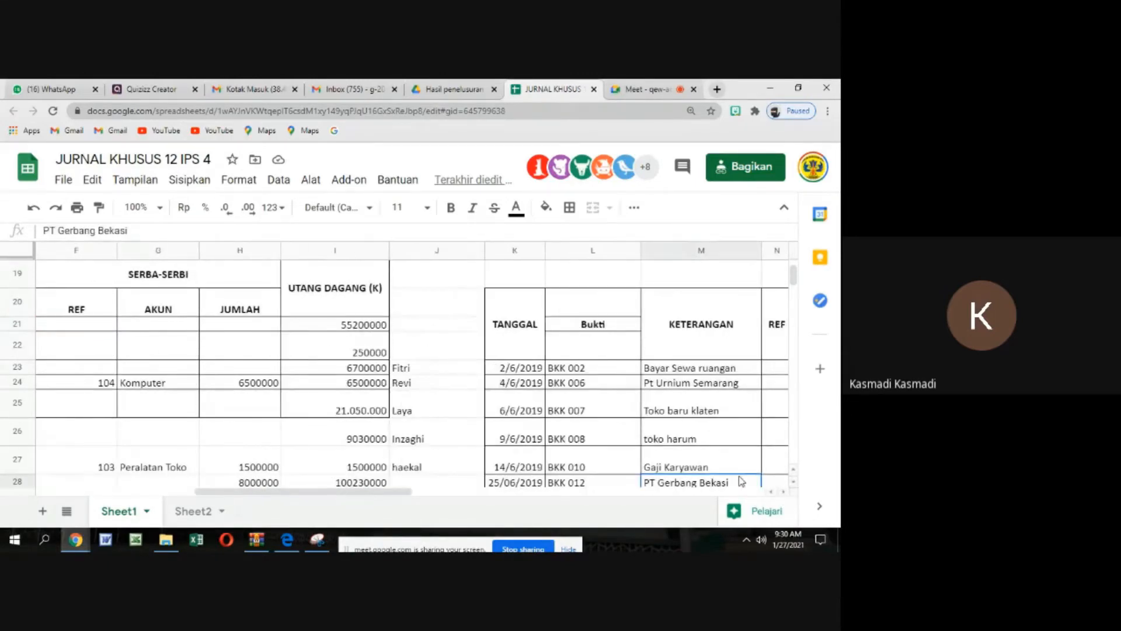
pyautogui.press('Right')
pyautogui.press('Right')
pyautogui.press('Right')
pyautogui.press('Right')
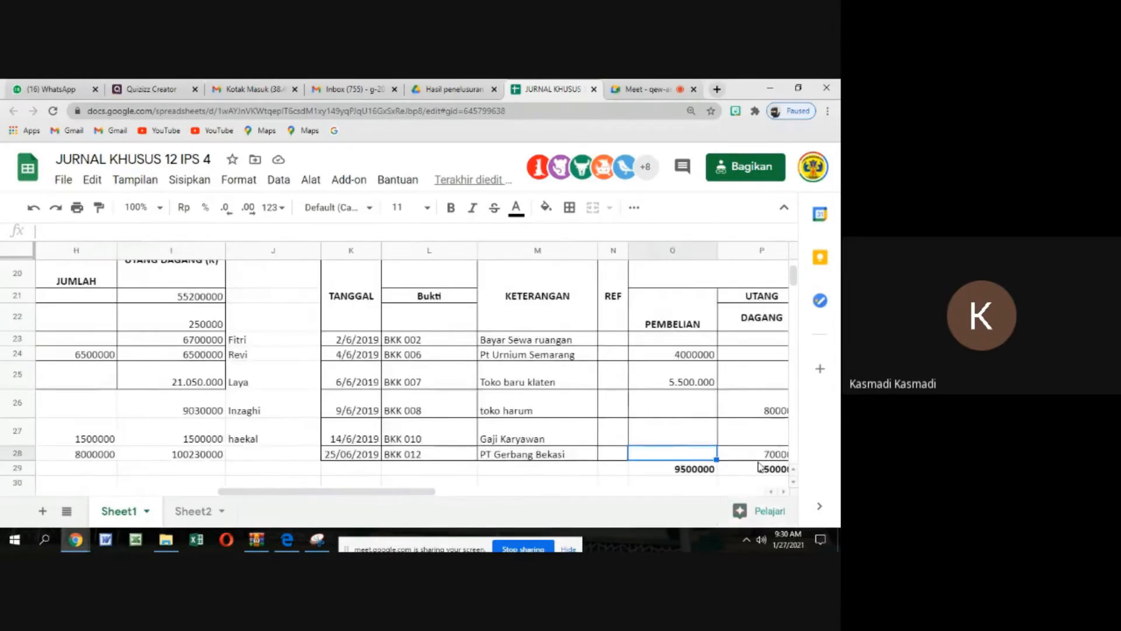
pyautogui.scroll(1, 756, 466)
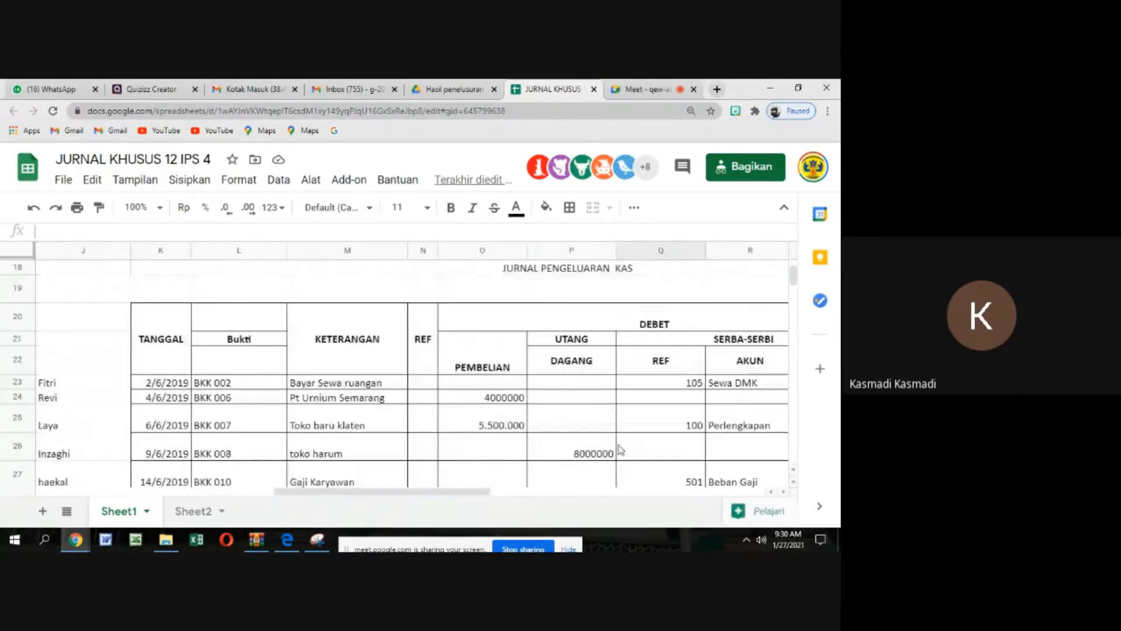
pyautogui.scroll(-1, 543, 449)
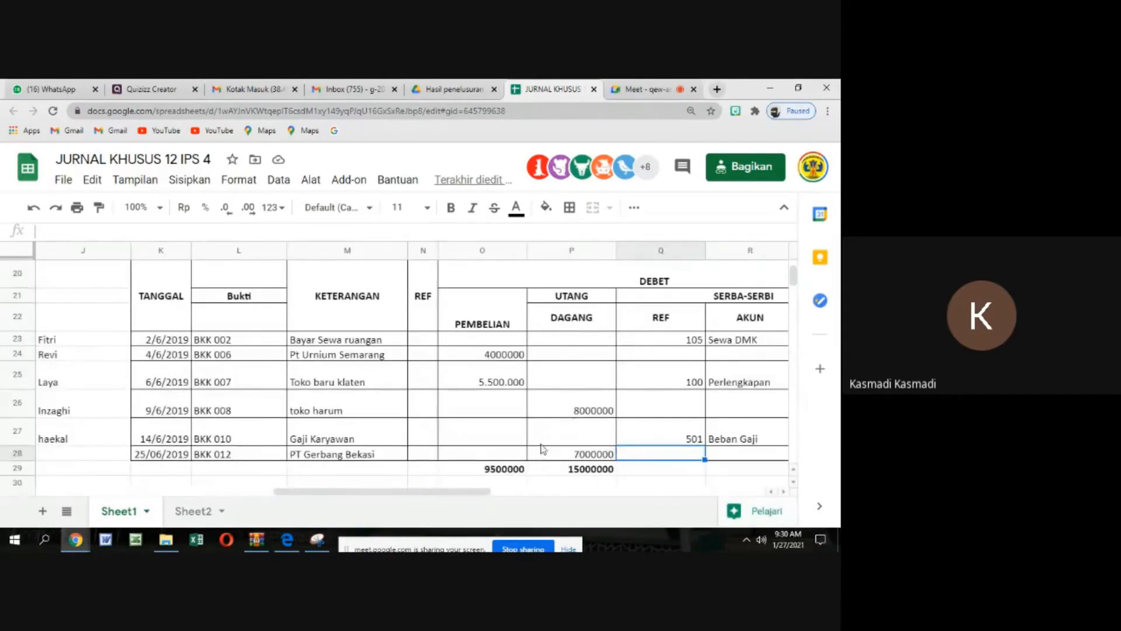
# Go through the supplier descriptions in the cash disbursements journal from Pt Urnium Semarang to toko harum
pyautogui.click(349, 379)
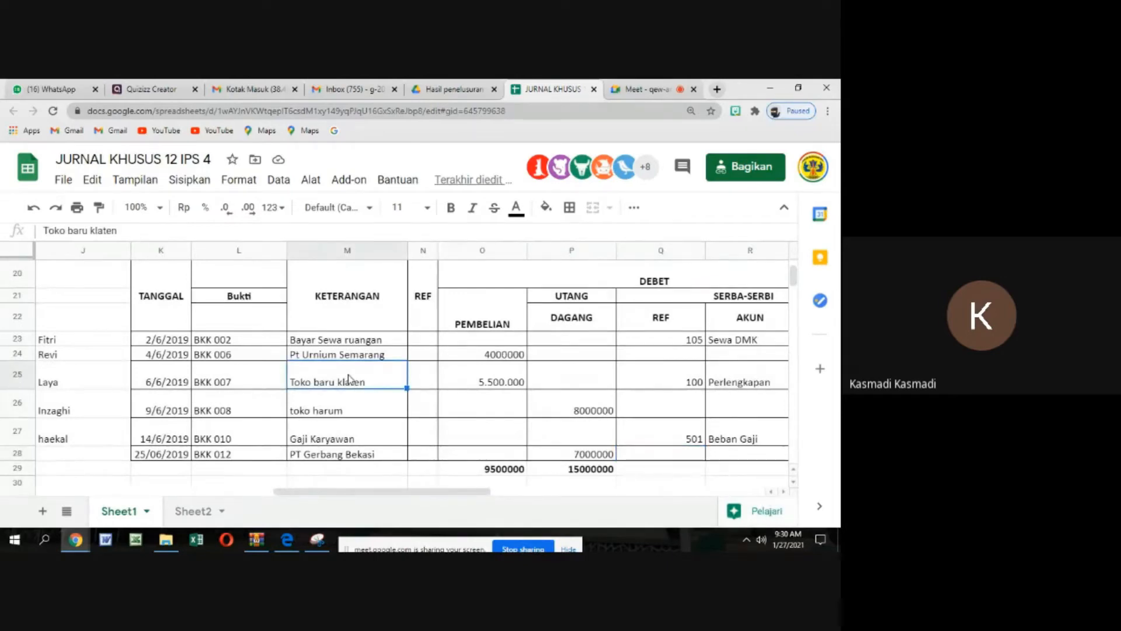
pyautogui.click(342, 357)
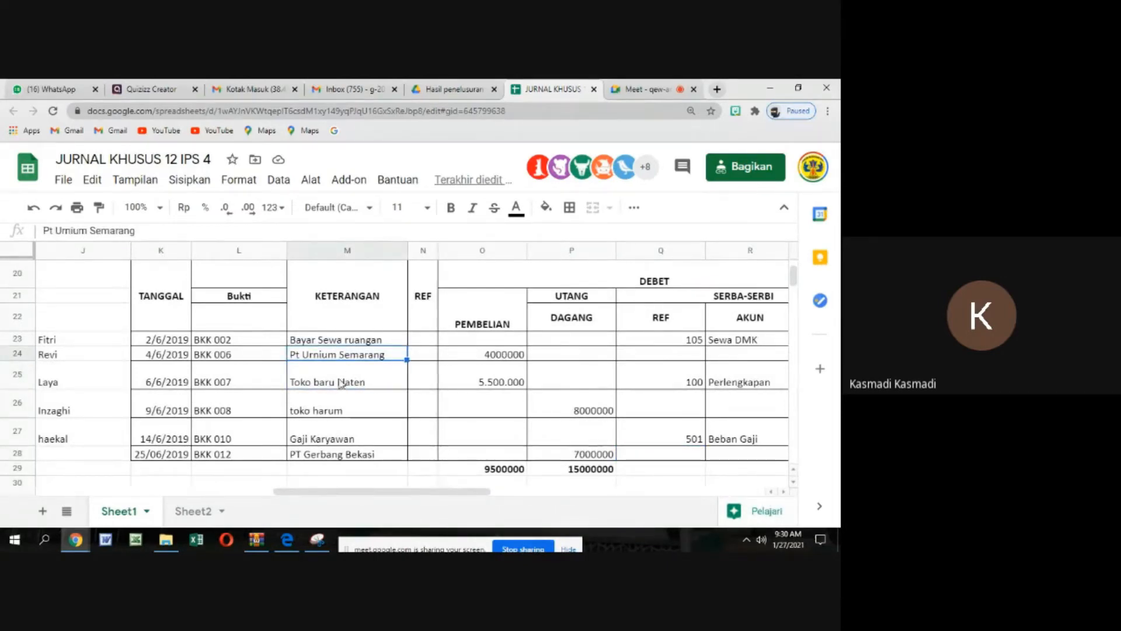
pyautogui.click(342, 383)
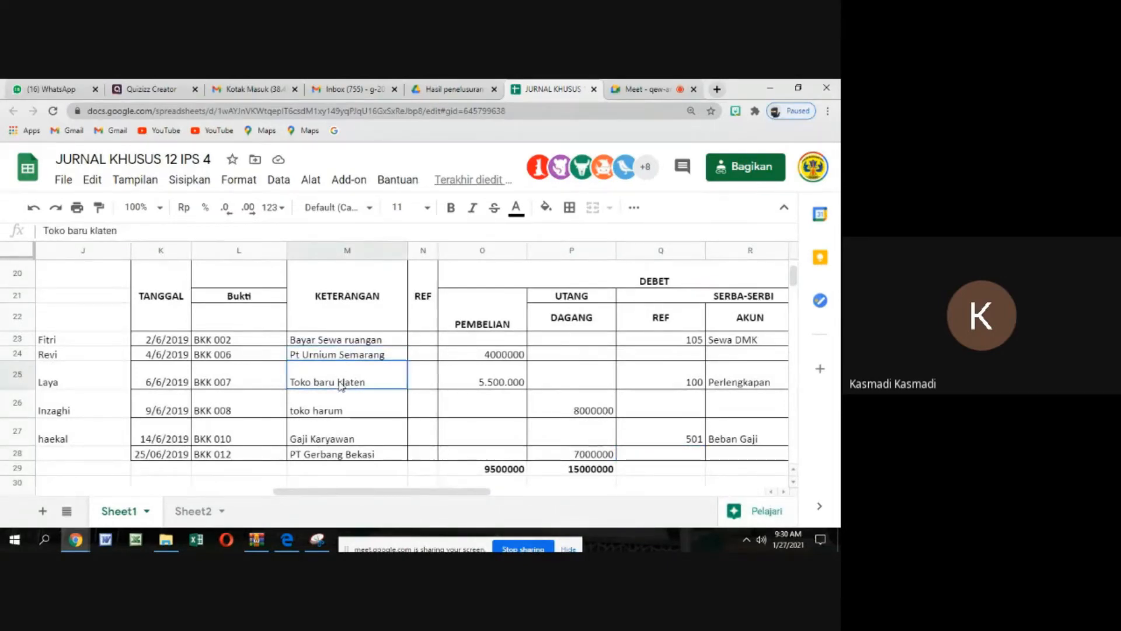
pyautogui.click(343, 414)
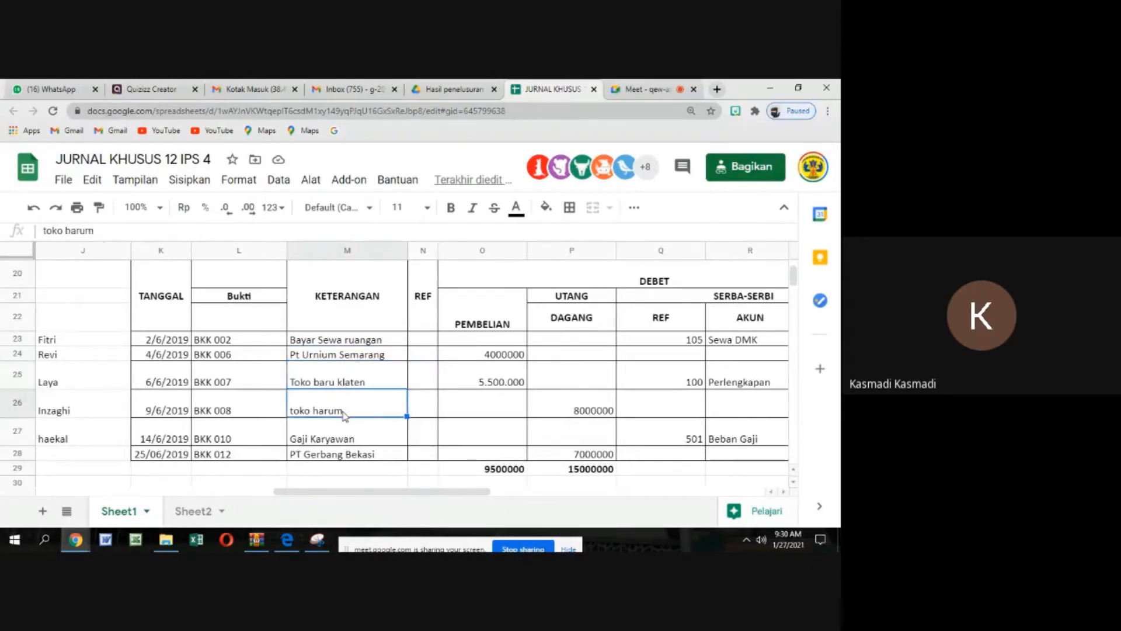
# Check the UTANG DAGANG debit column of the cash disbursements journal against the toko harum and PT Gerbang Bekasi rows and the column total
pyautogui.click(359, 457)
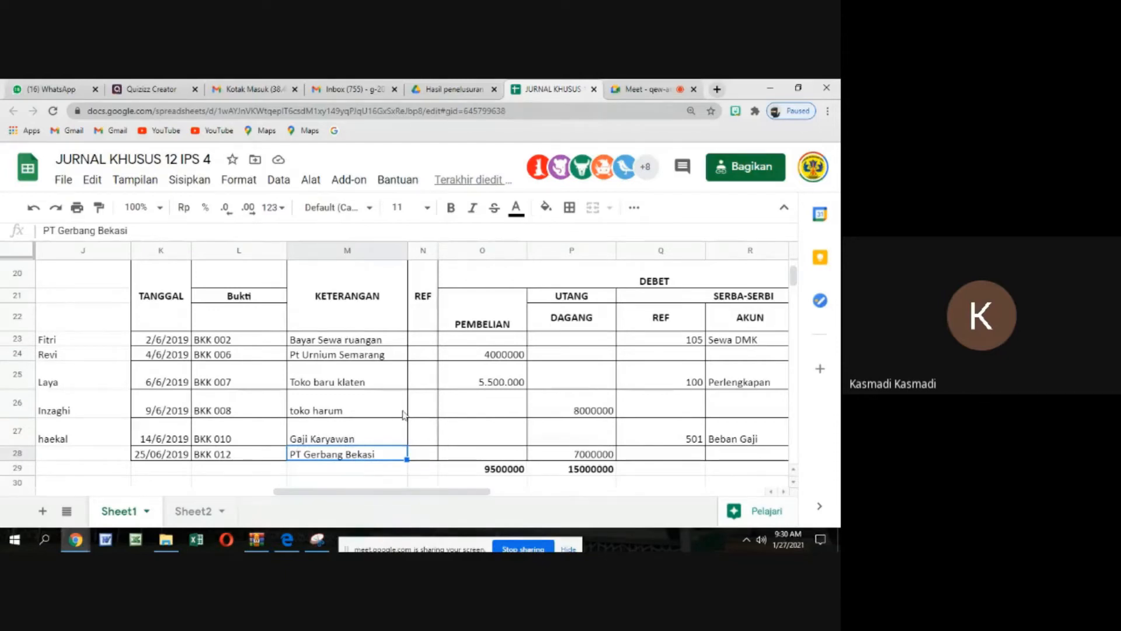
pyautogui.click(355, 380)
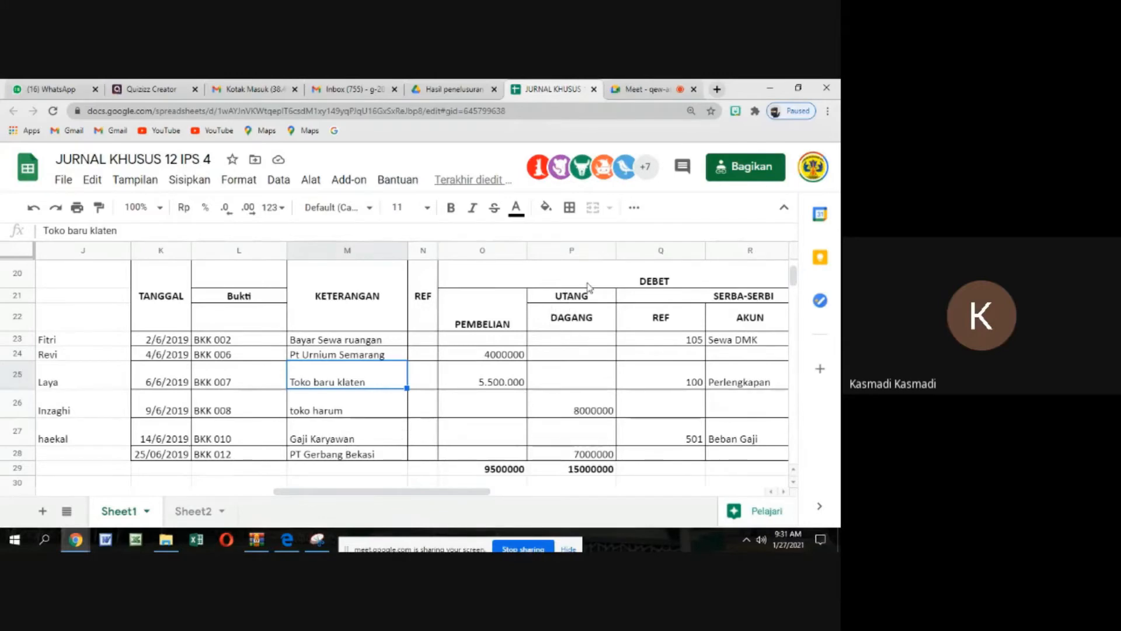
pyautogui.moveTo(571, 343); pyautogui.dragTo(576, 456)
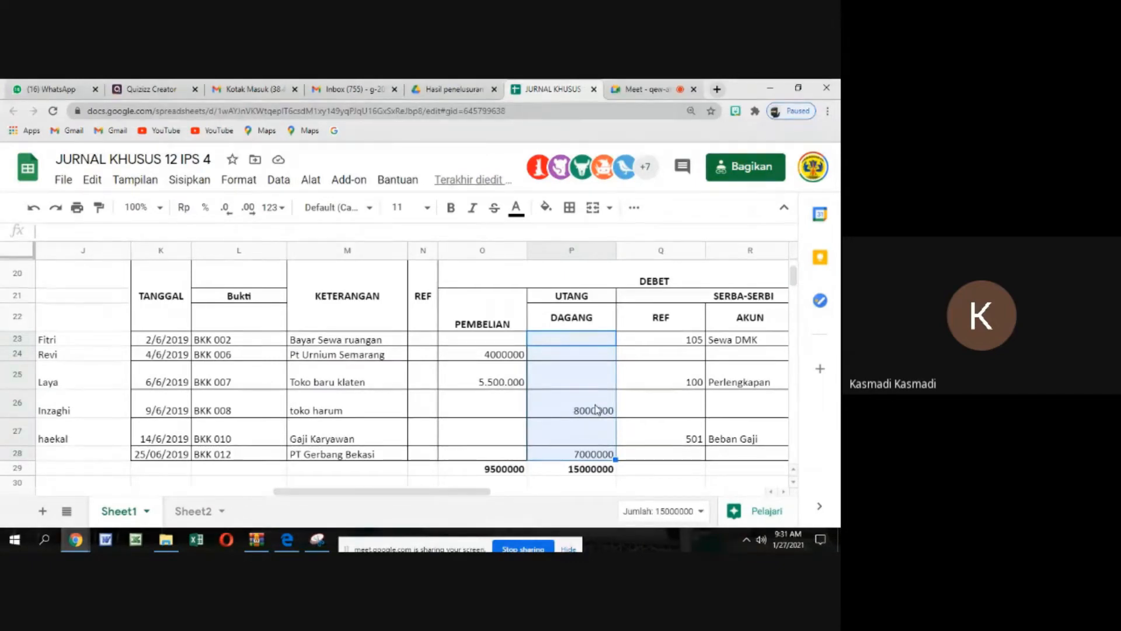
pyautogui.click(388, 414)
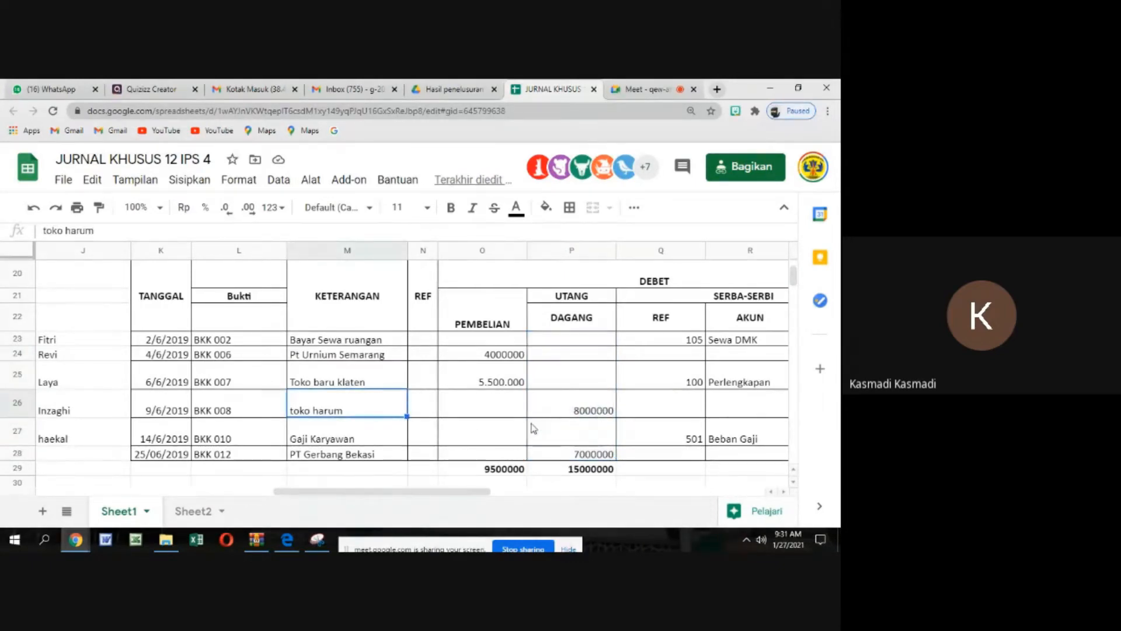
pyautogui.click(365, 456)
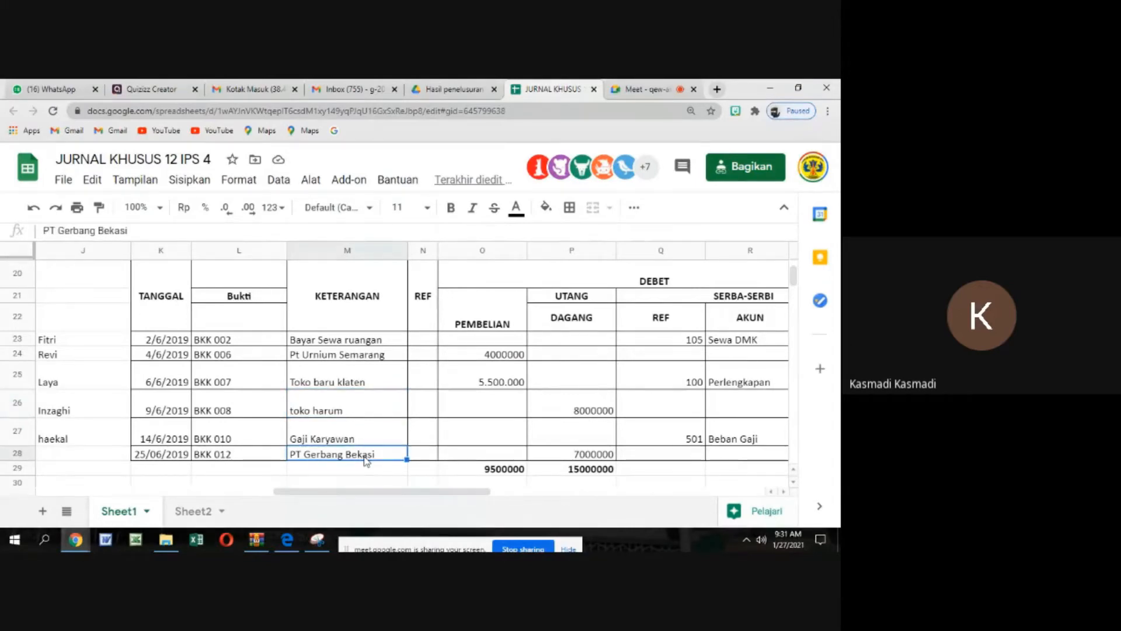
pyautogui.click(561, 468)
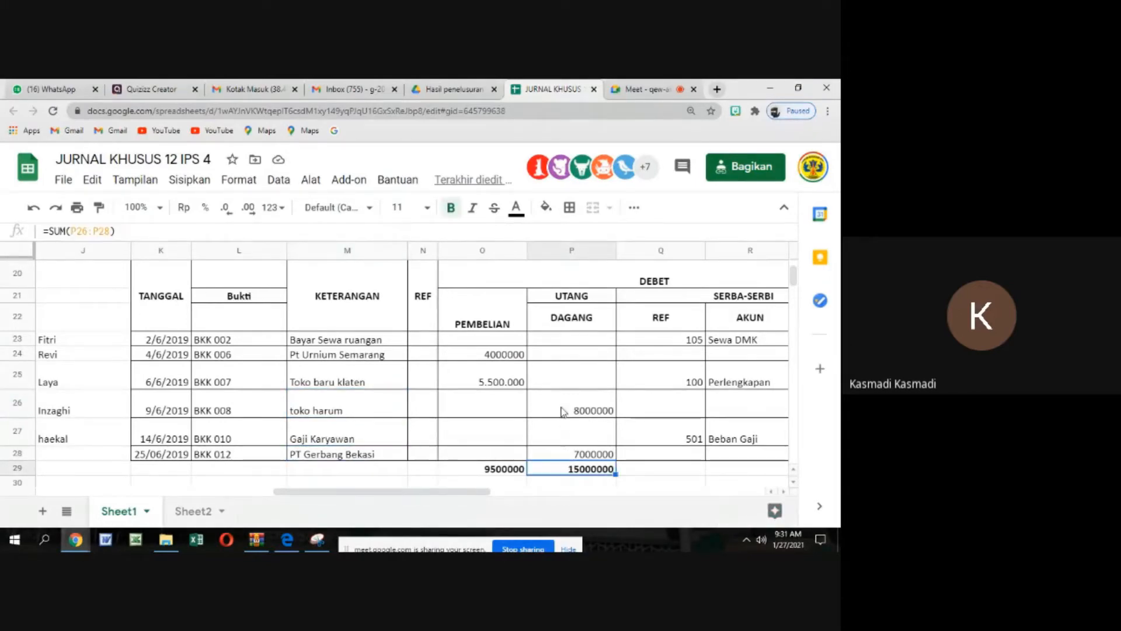
pyautogui.moveTo(562, 411); pyautogui.dragTo(566, 454)
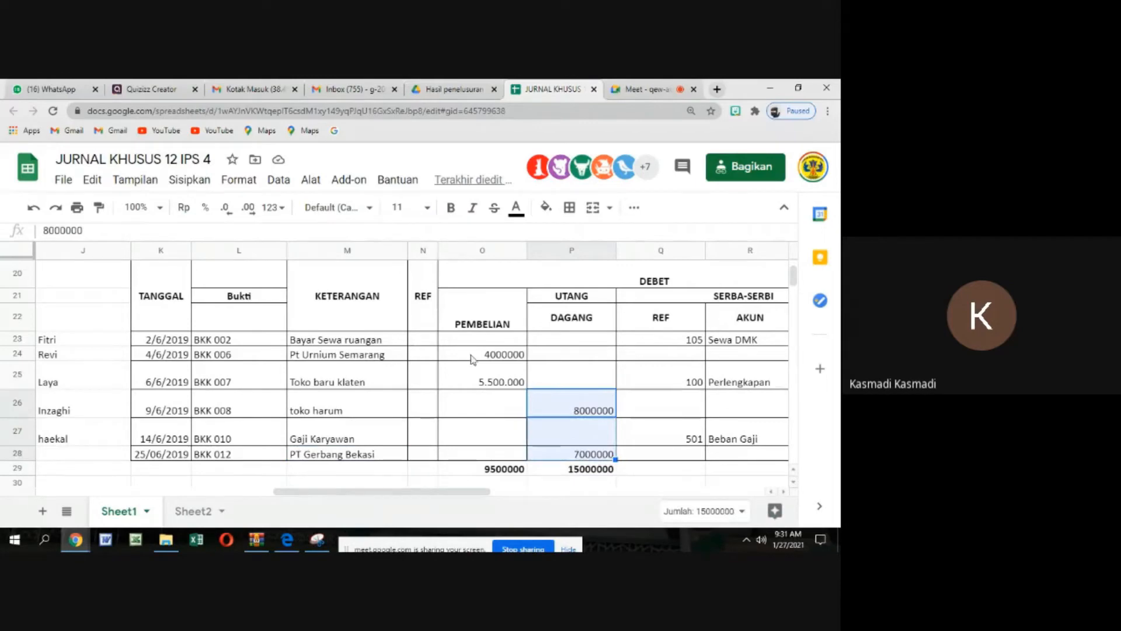
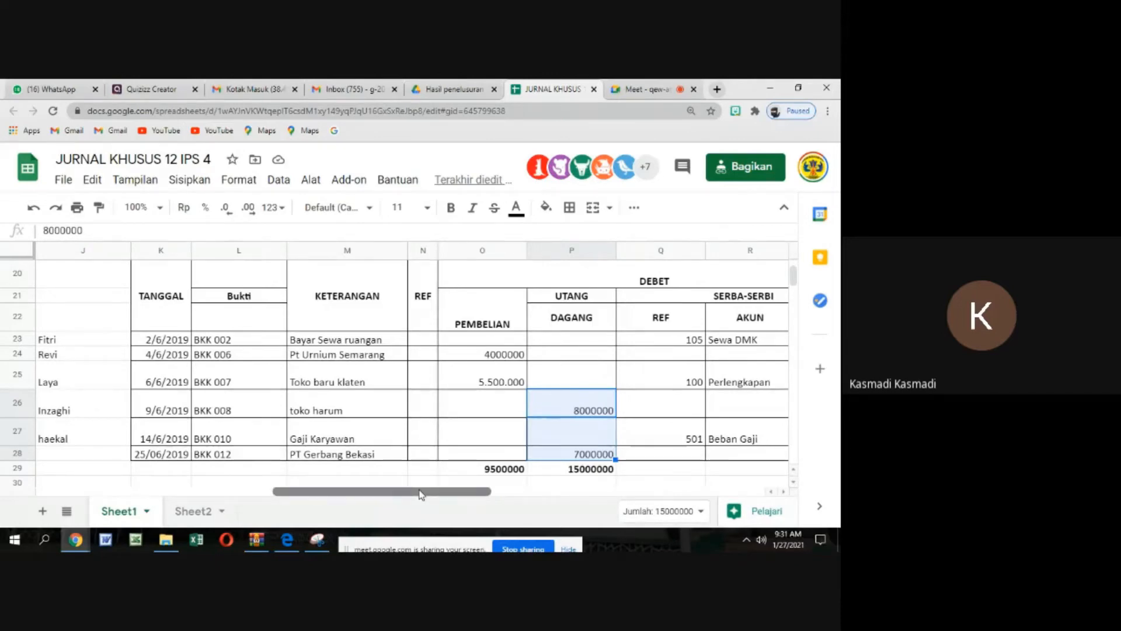
# Enter the supplier heading Toko Laris in A66, above the first blank UTANG DAGANG ledger table
pyautogui.moveTo(418, 493); pyautogui.dragTo(167, 471)
pyautogui.scroll(-2, 168, 404)
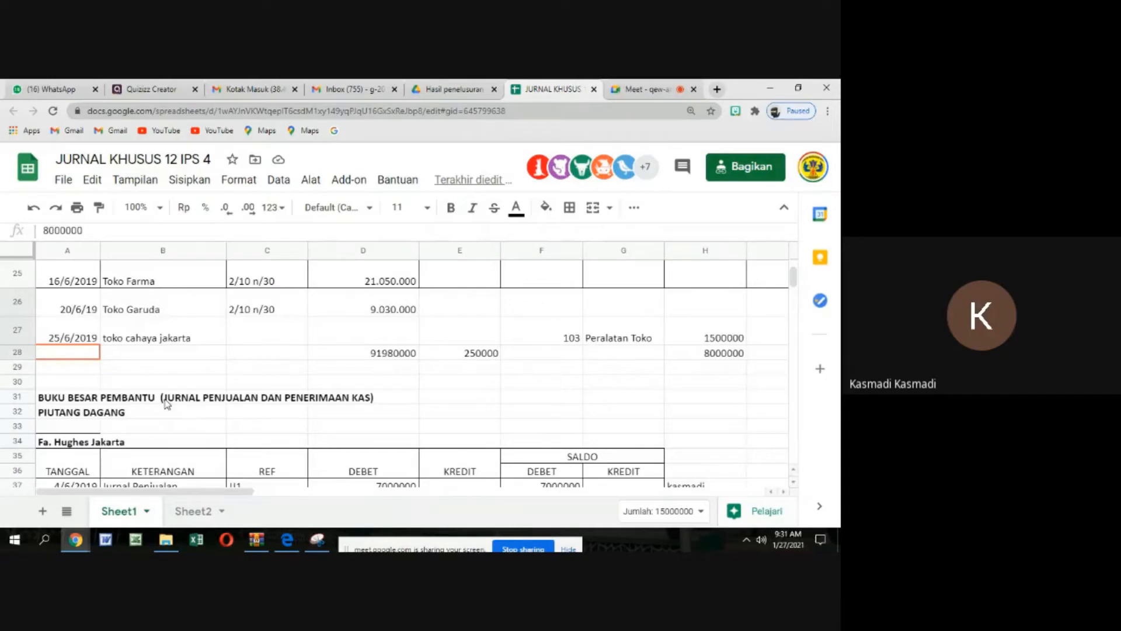
pyautogui.scroll(-6, 231, 389)
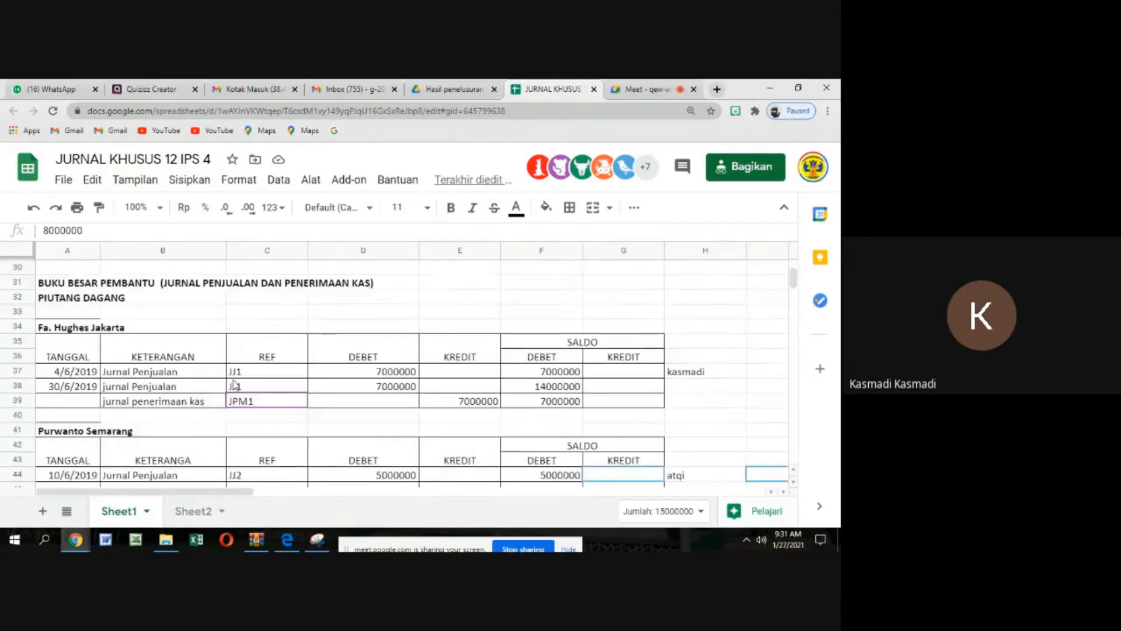
pyautogui.scroll(-4, 233, 384)
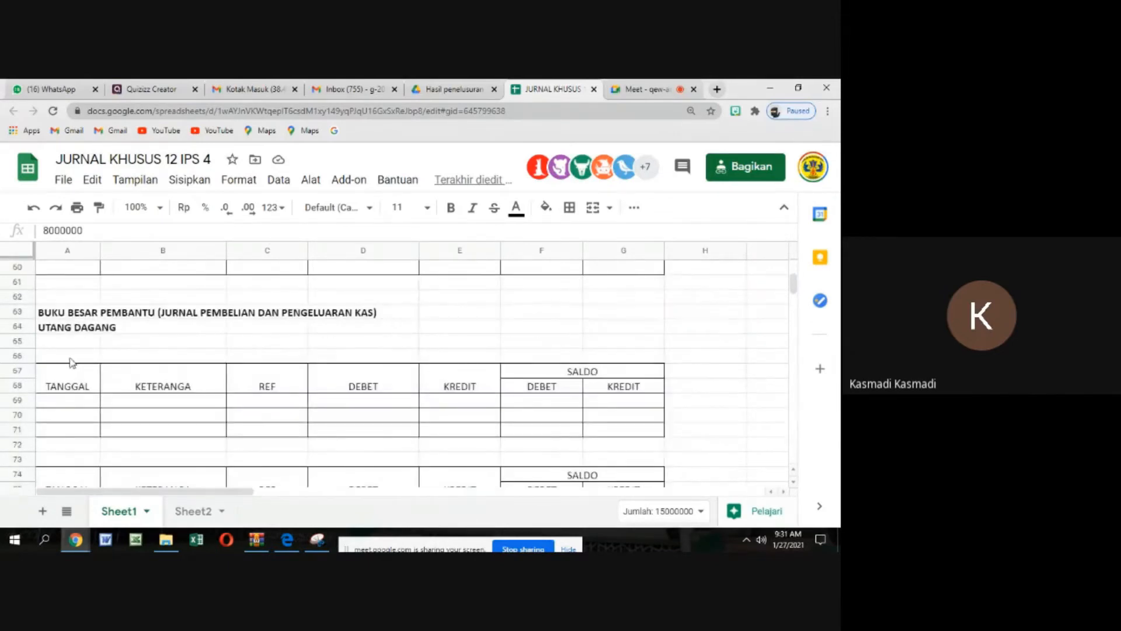
pyautogui.click(70, 358)
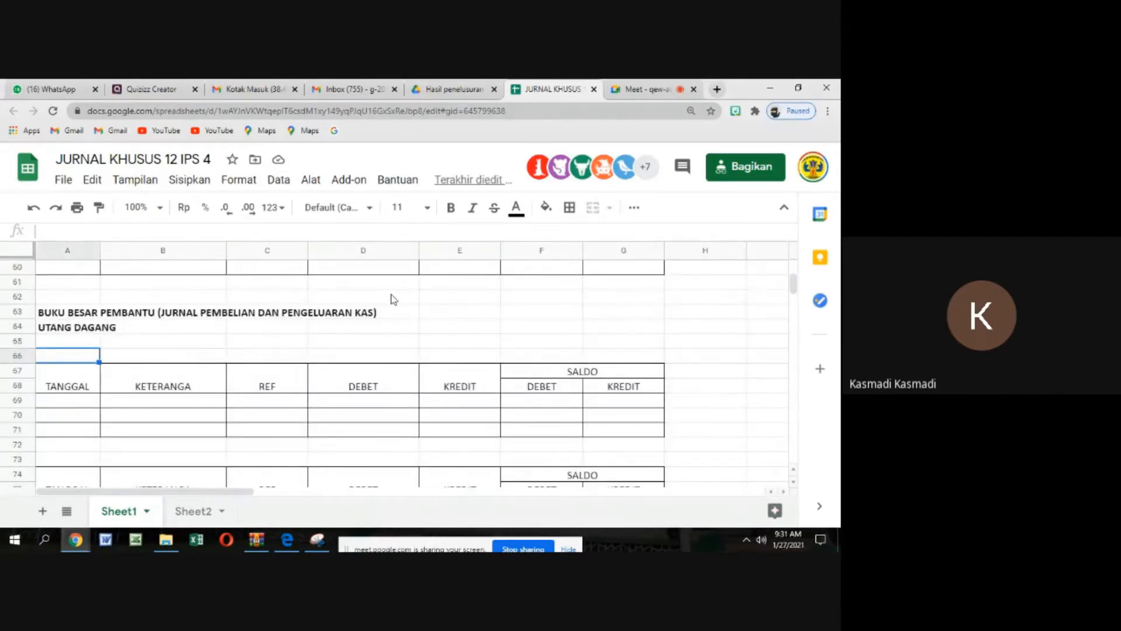
pyautogui.write('tOKO ')
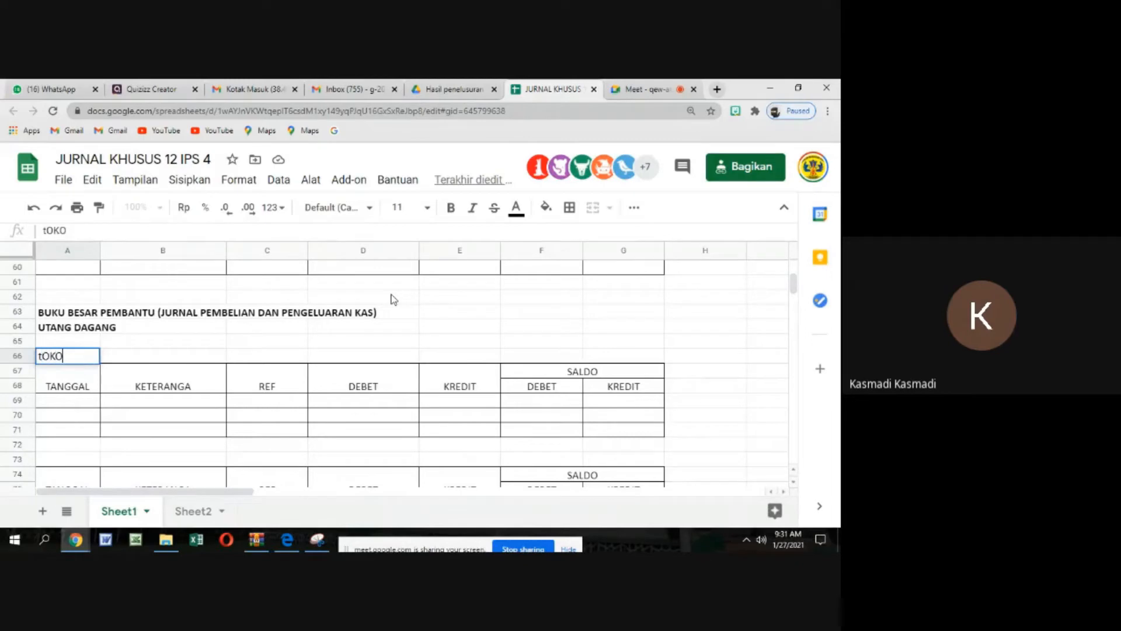
pyautogui.write('IA')
pyautogui.press('BackSpace')
pyautogui.press('BackSpace')
pyautogui.press('BackSpace')
pyautogui.press('BackSpace')
pyautogui.press('BackSpace')
pyautogui.write('Toko Lari')
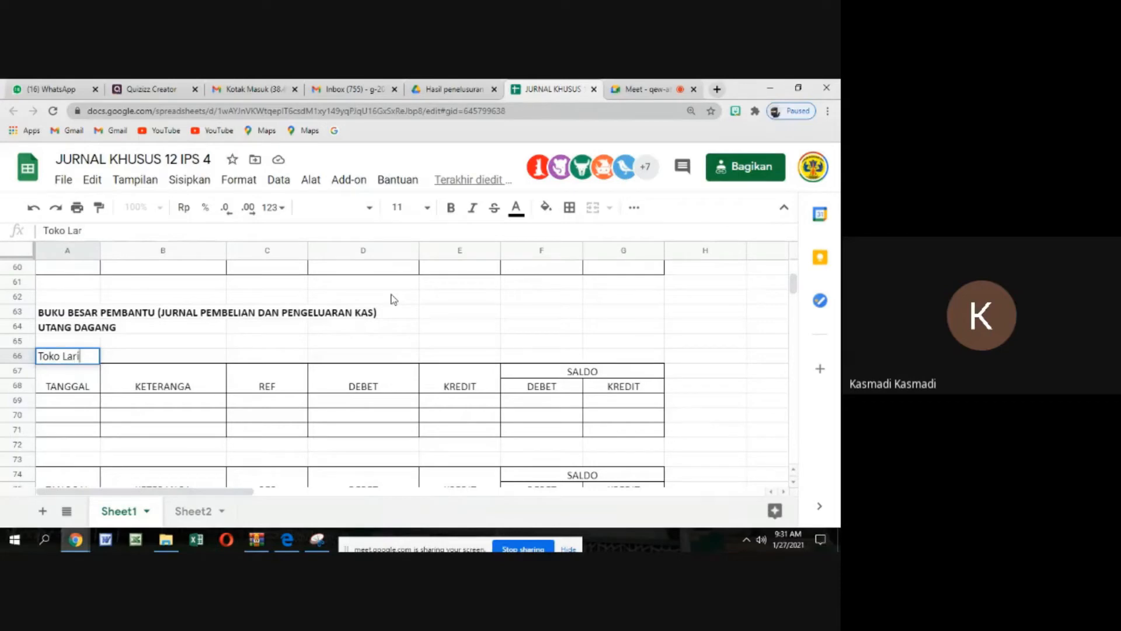
pyautogui.write('s')
# Check the heading against the first supplier in the purchases journal and keep the entry in A66
pyautogui.scroll(8, 457, 298)
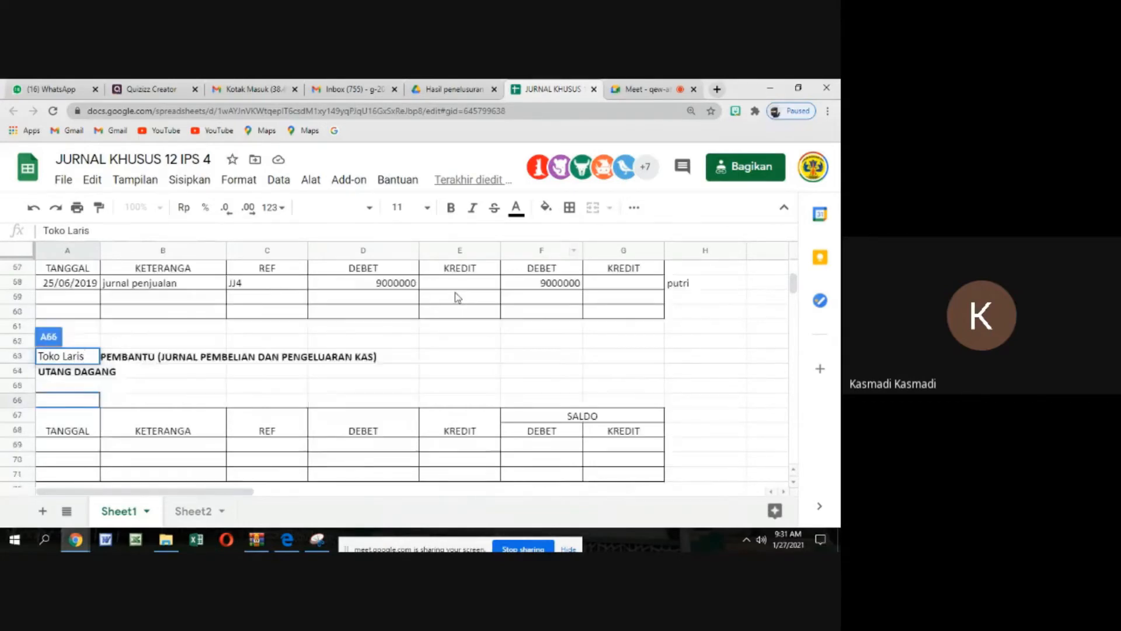
pyautogui.scroll(6, 456, 298)
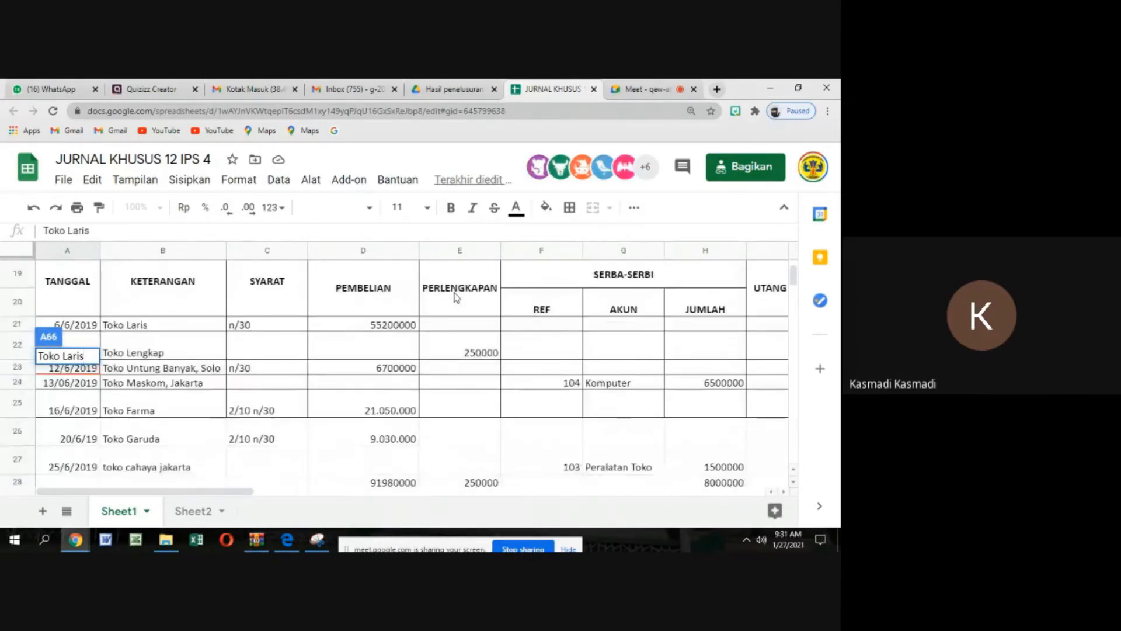
pyautogui.scroll(-6, 385, 295)
pyautogui.scroll(-7, 369, 294)
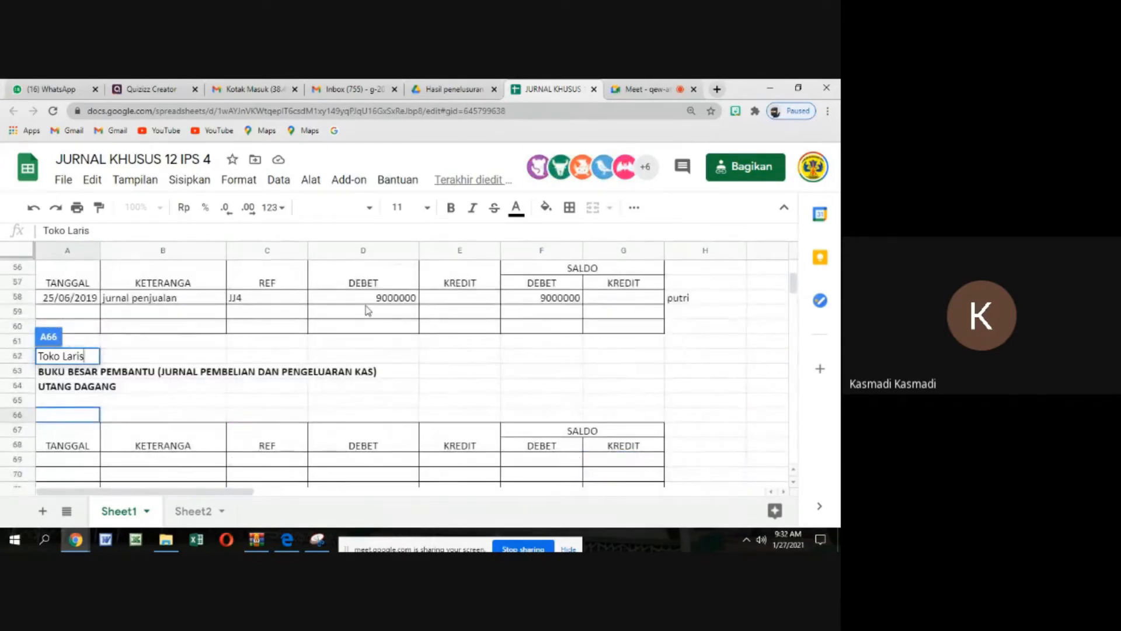
pyautogui.click(177, 403)
pyautogui.click(355, 394)
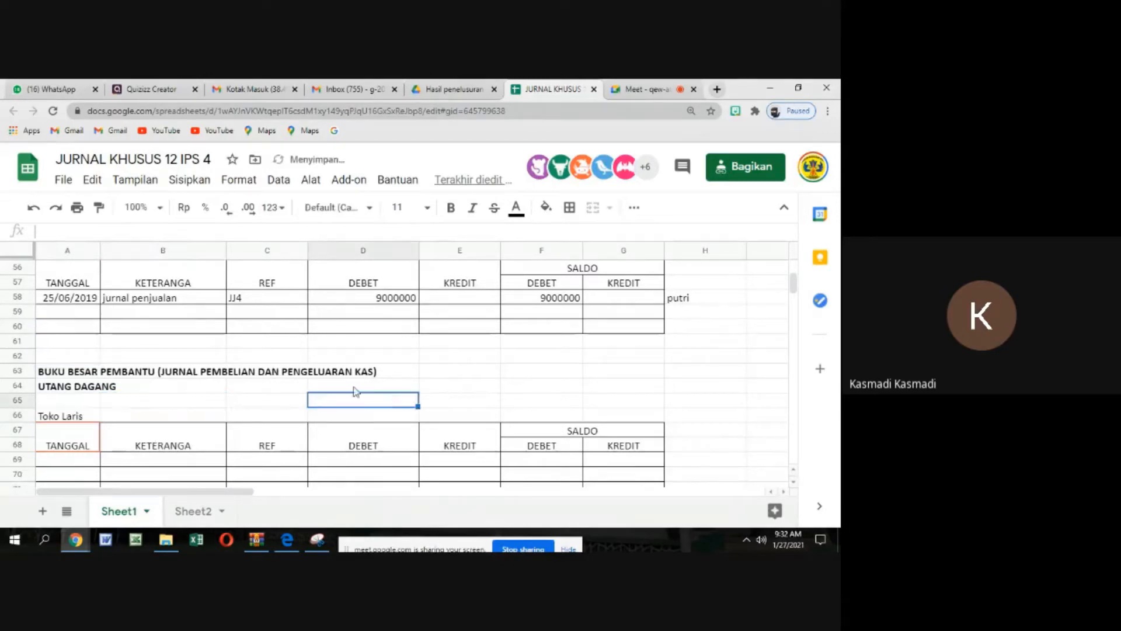
# Make the Toko Laris heading in A66 bold
pyautogui.click(82, 415)
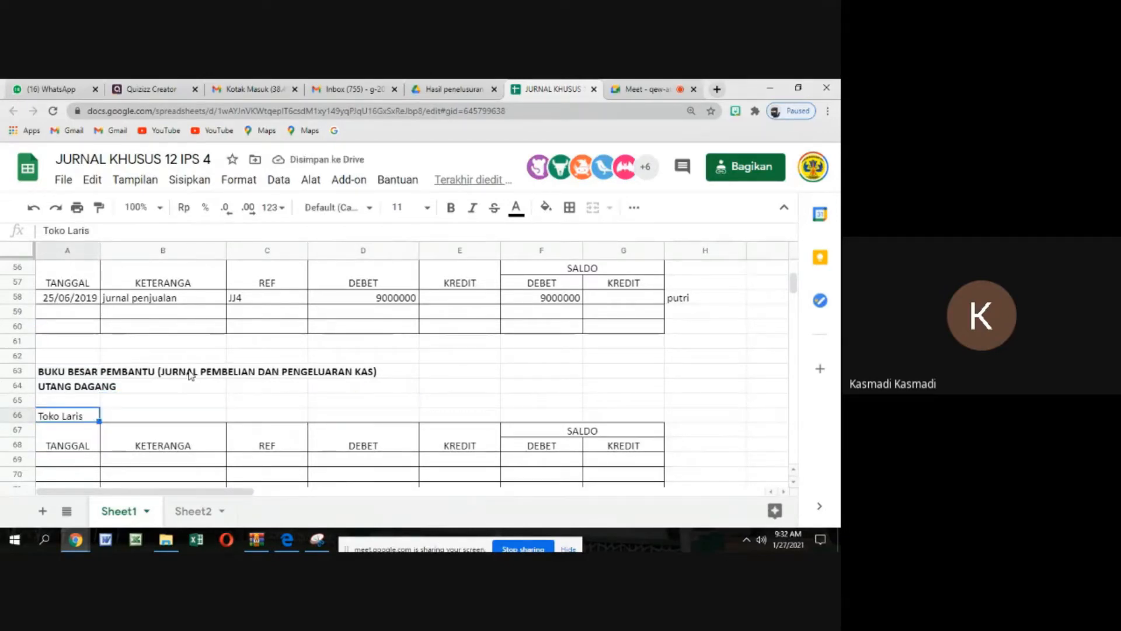
pyautogui.scroll(7, 293, 346)
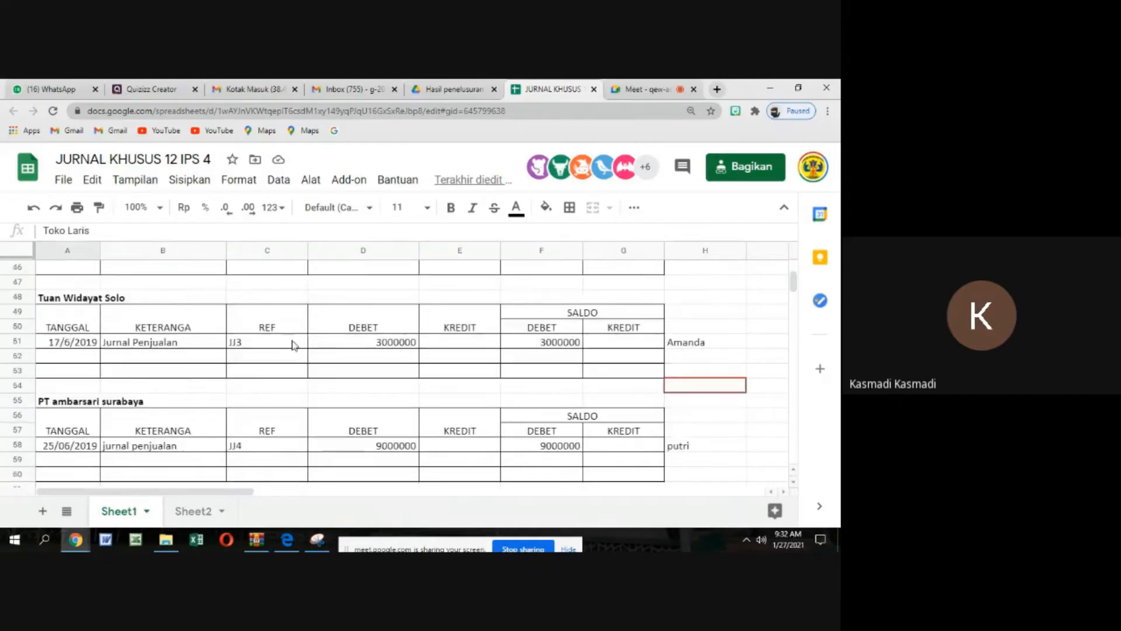
pyautogui.scroll(3, 293, 345)
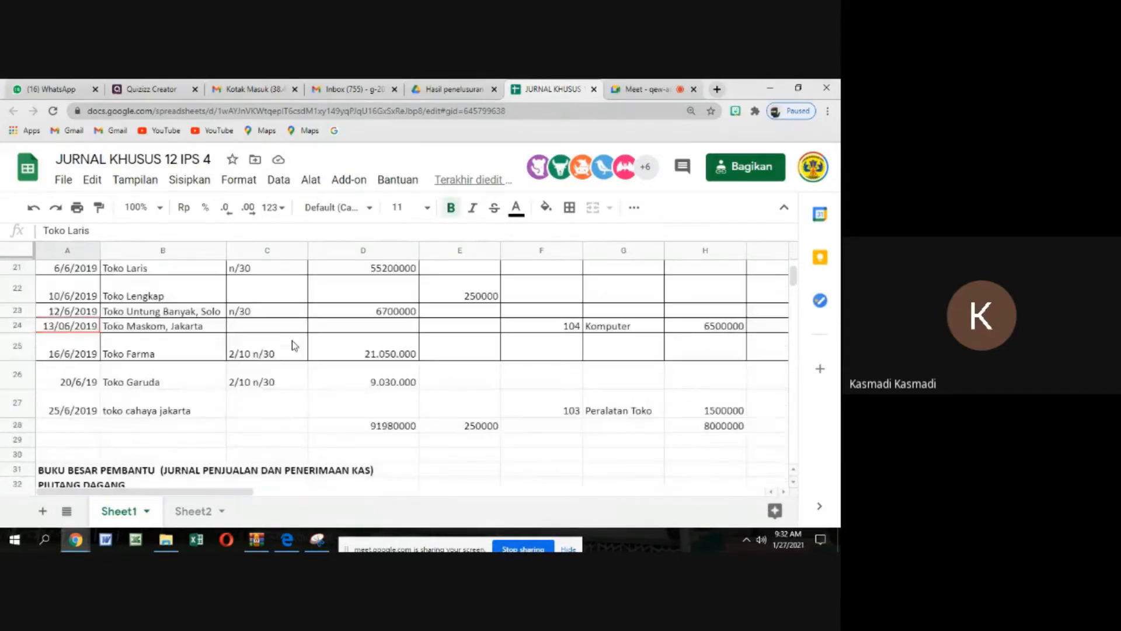
# Examine the Toko Laris row of the purchases journal for its date, PEMBELIAN amount and UTANG DAGANG (K) amount
pyautogui.scroll(1, 293, 346)
pyautogui.moveTo(176, 325); pyautogui.dragTo(169, 438)
pyautogui.click(167, 325)
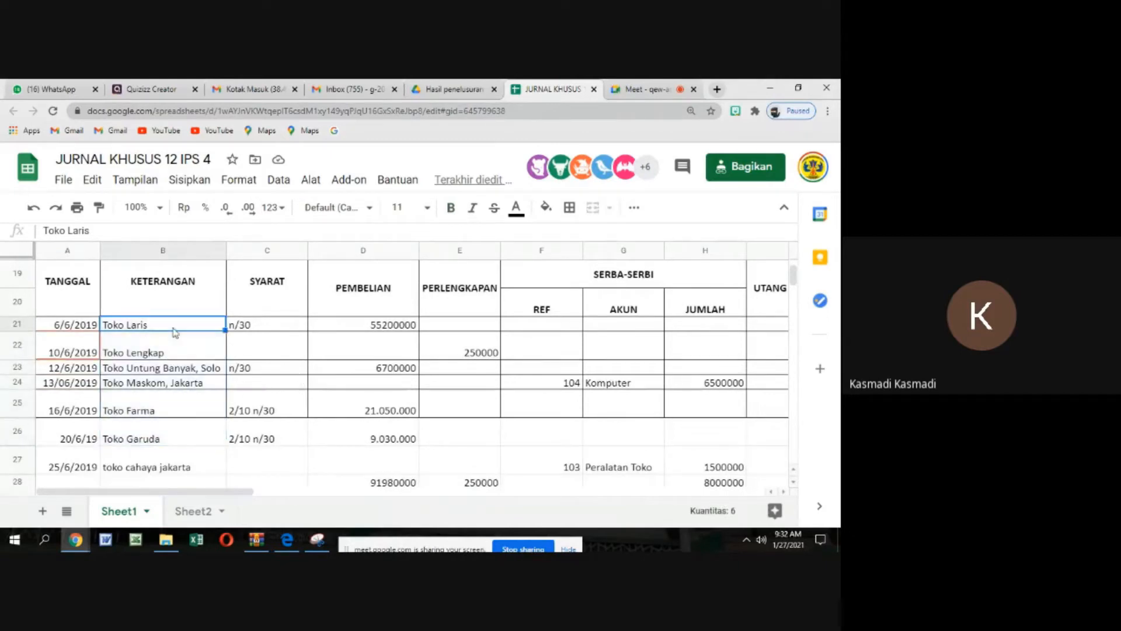
pyautogui.click(64, 320)
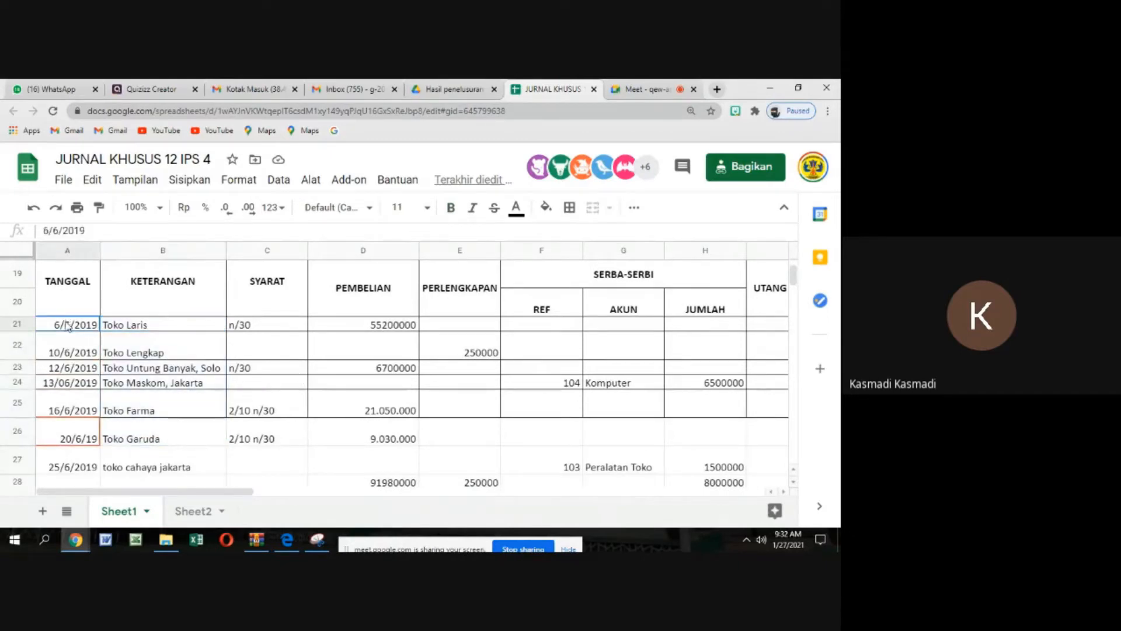
pyautogui.click(378, 327)
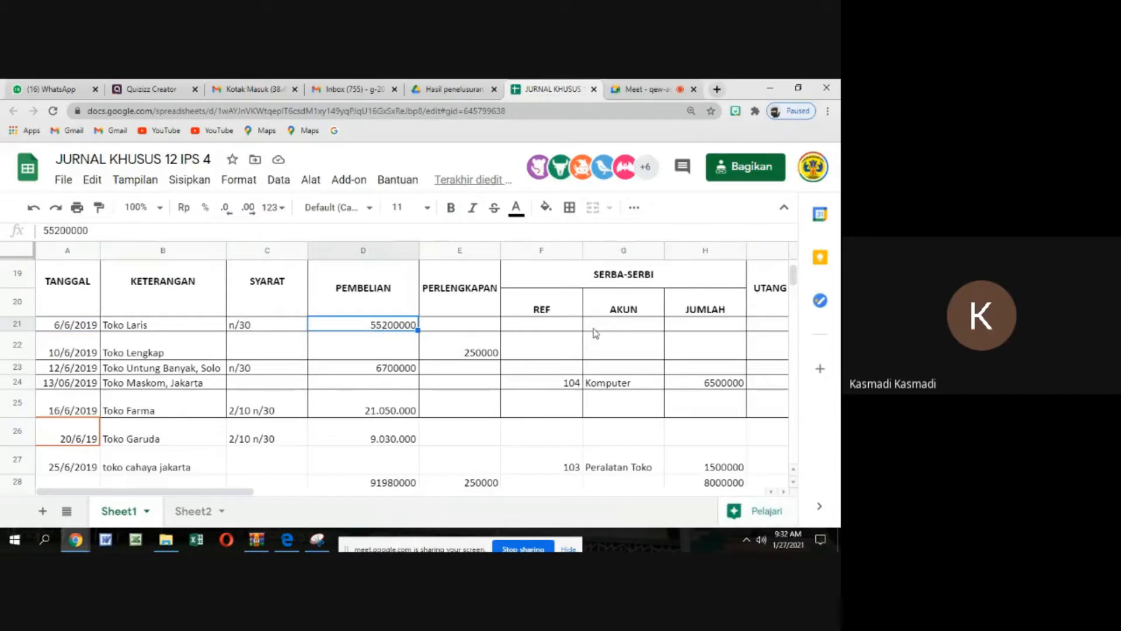
pyautogui.click(777, 325)
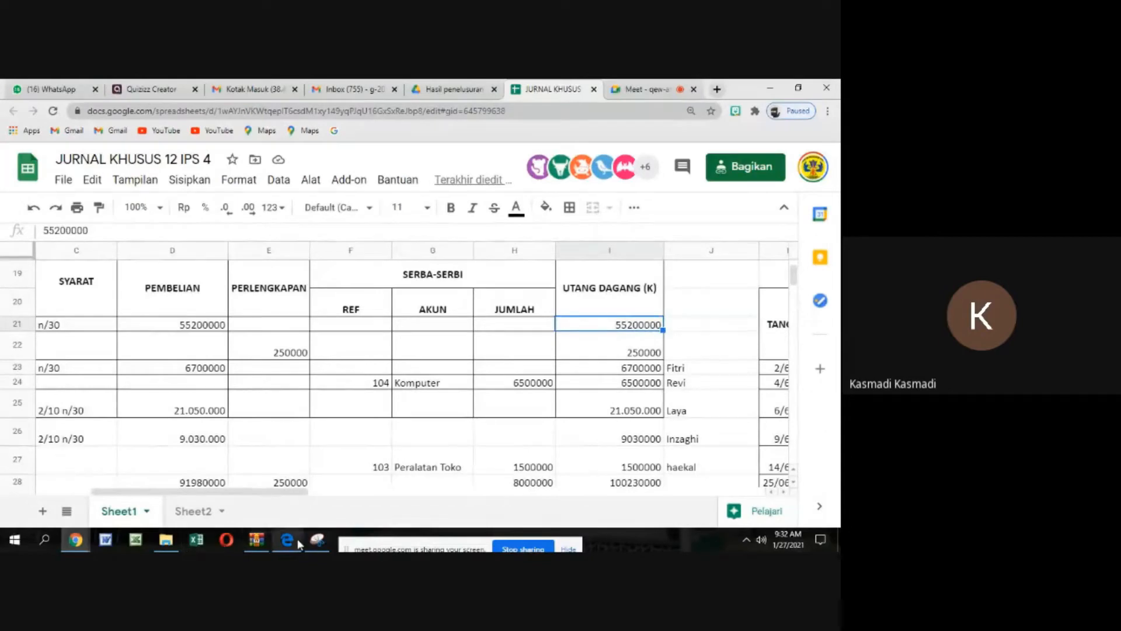
# Enter the date 6/6/2019 in the first TANGGAL row of the Toko Laris payables ledger
pyautogui.scroll(-10, 133, 442)
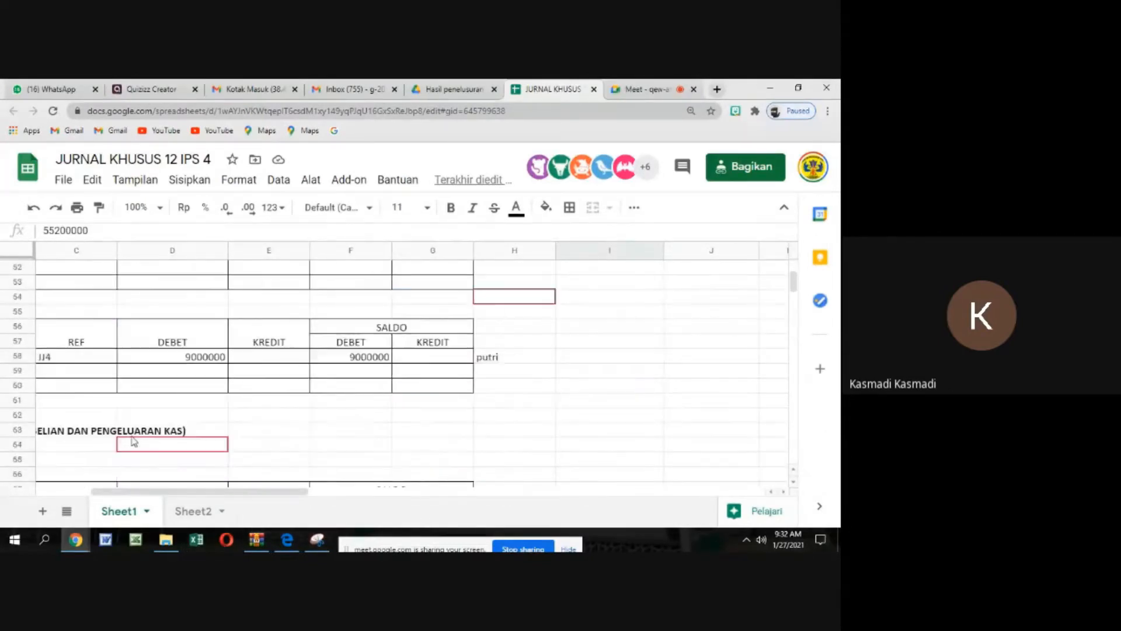
pyautogui.scroll(-2, 133, 442)
pyautogui.click(107, 415)
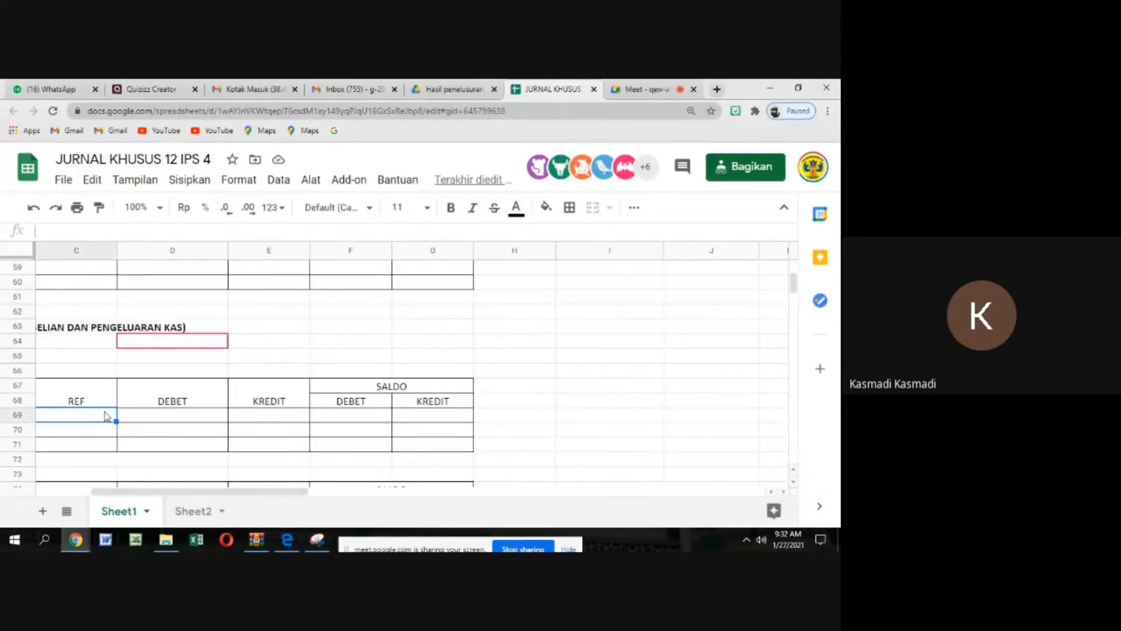
pyautogui.press('Left')
pyautogui.press('Left')
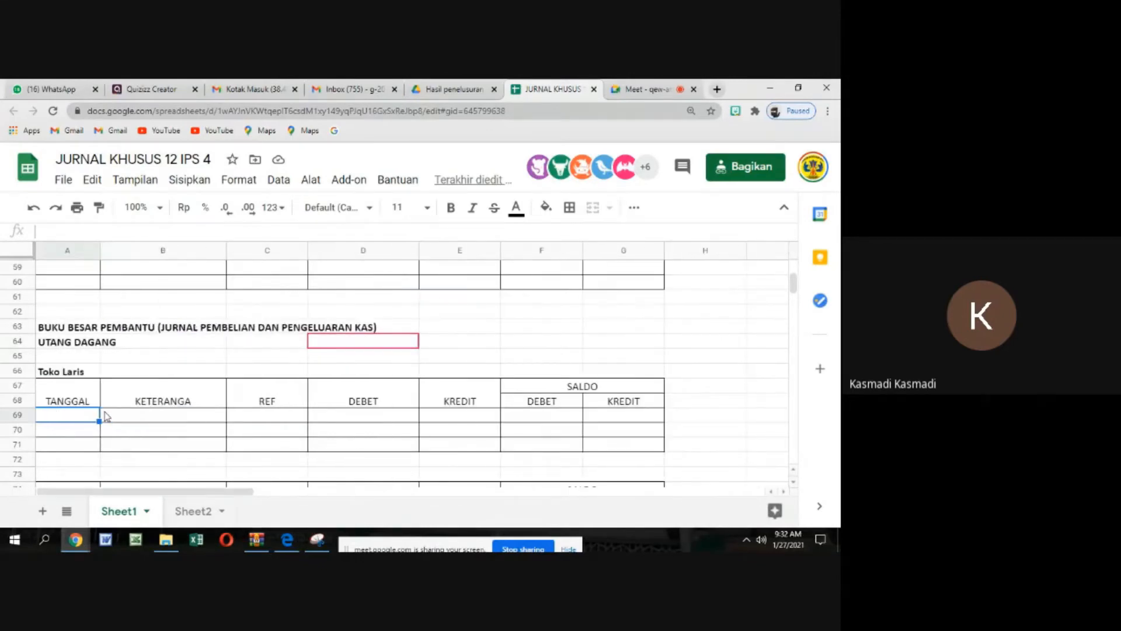
pyautogui.write('6/')
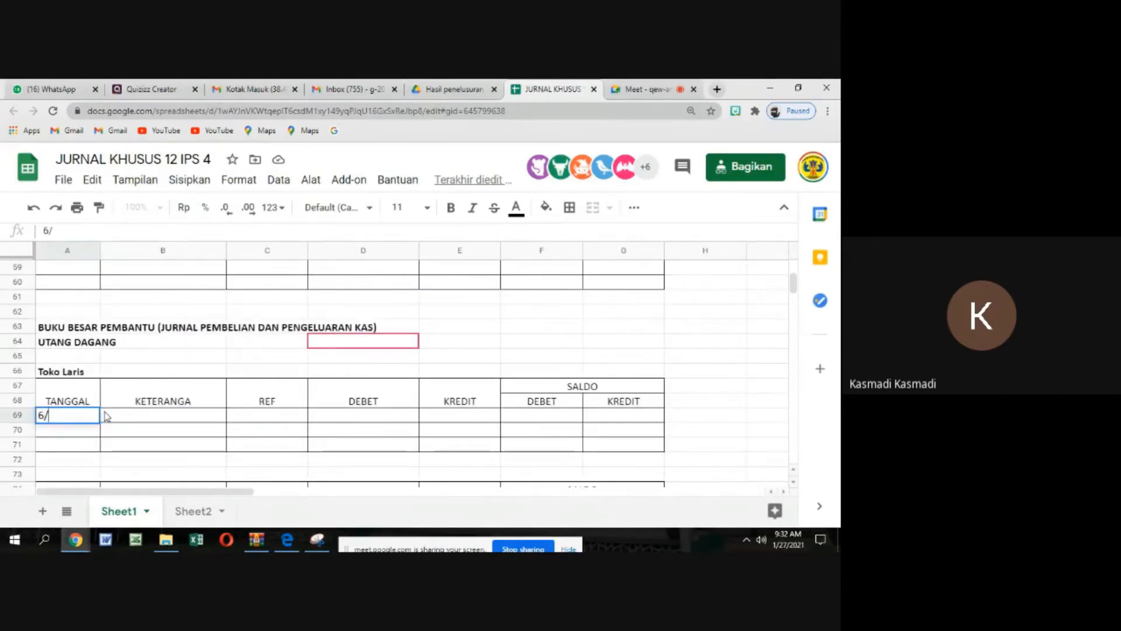
pyautogui.write('6/20')
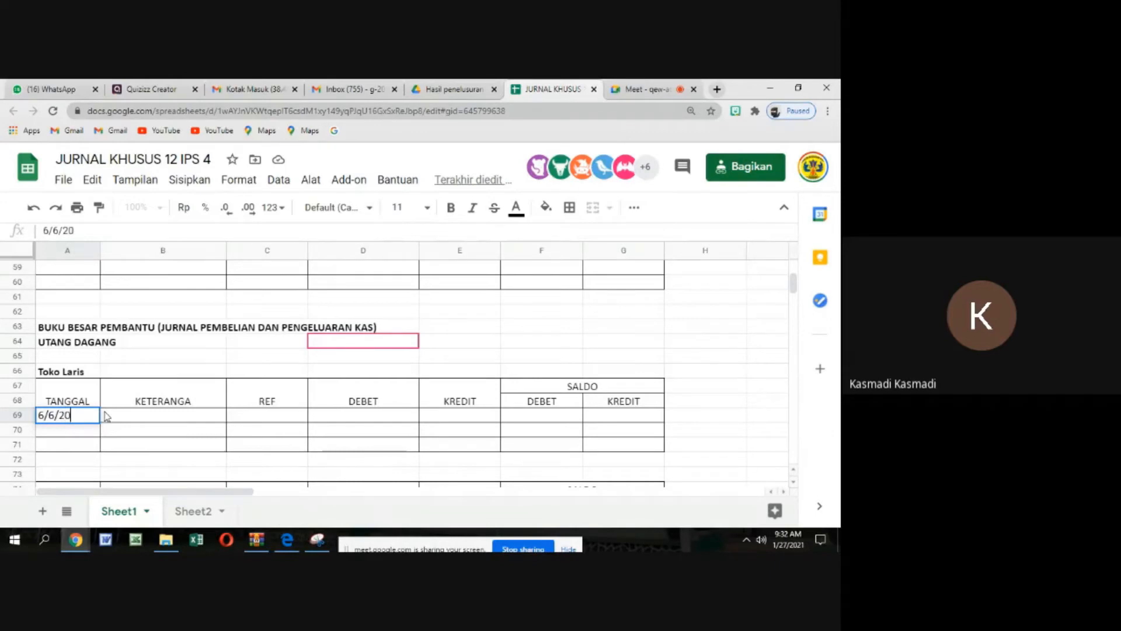
pyautogui.write('19')
pyautogui.press('Tab')
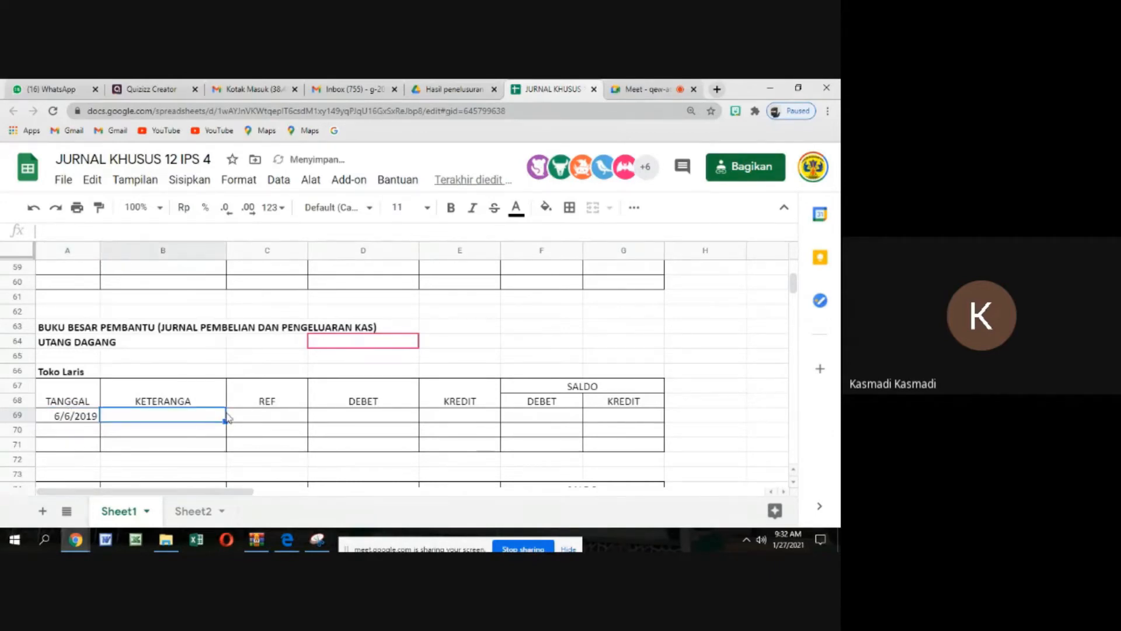
# Fill in the 6/6/2019 ledger row with the description Jurnal Pembelian and the reference JB1
pyautogui.write('Jurna')
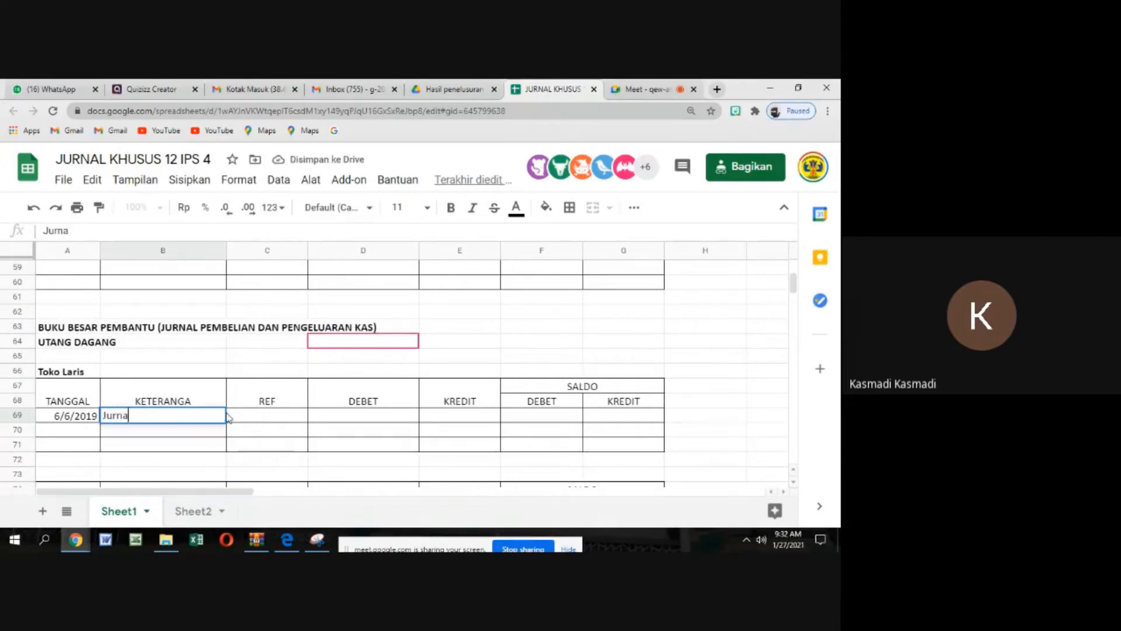
pyautogui.write('l Pembel')
pyautogui.write('ian')
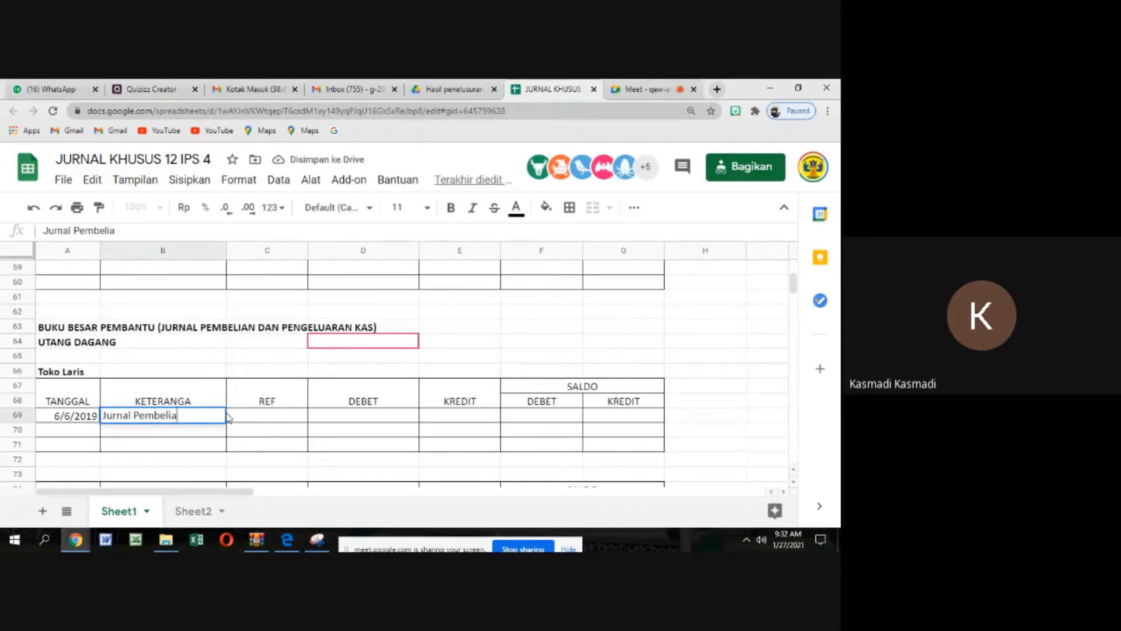
pyautogui.click(260, 417)
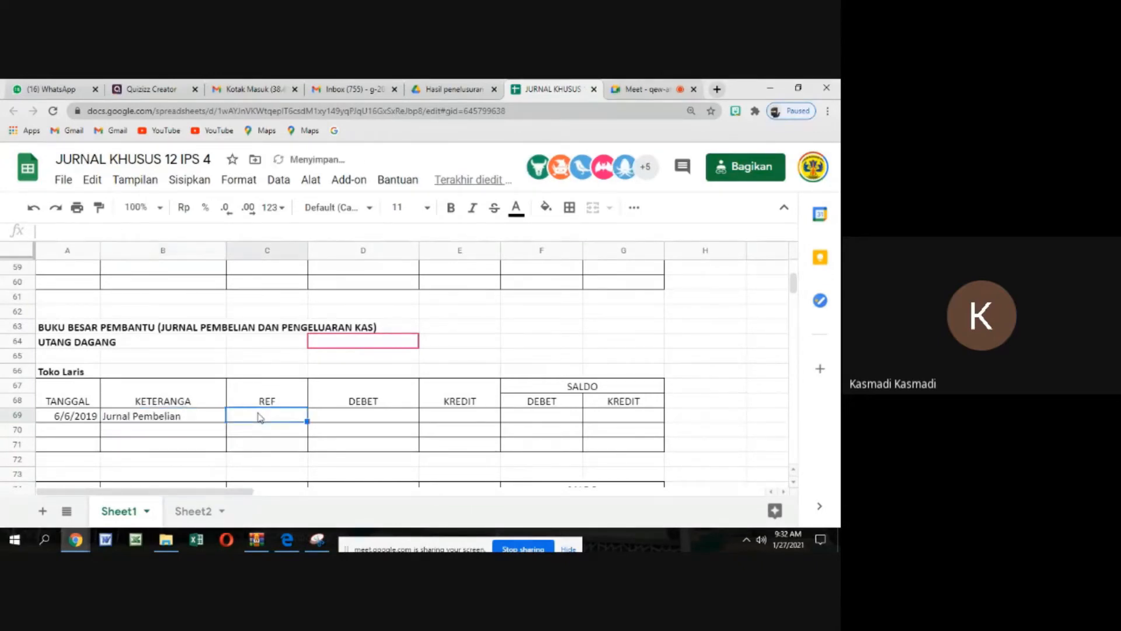
pyautogui.write('J')
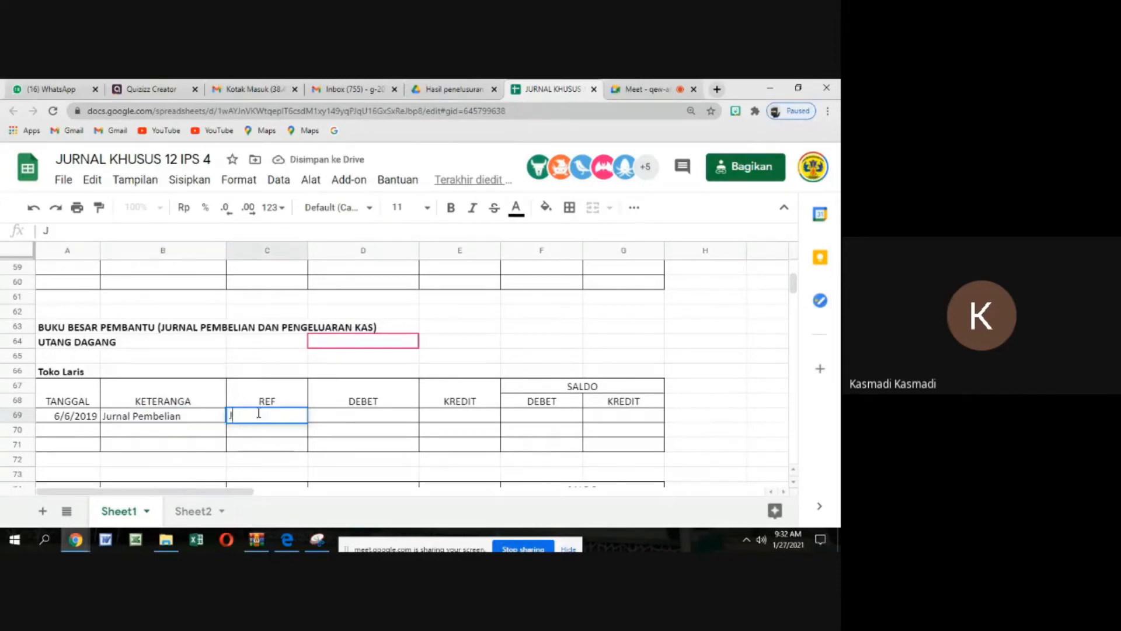
pyautogui.write('B1')
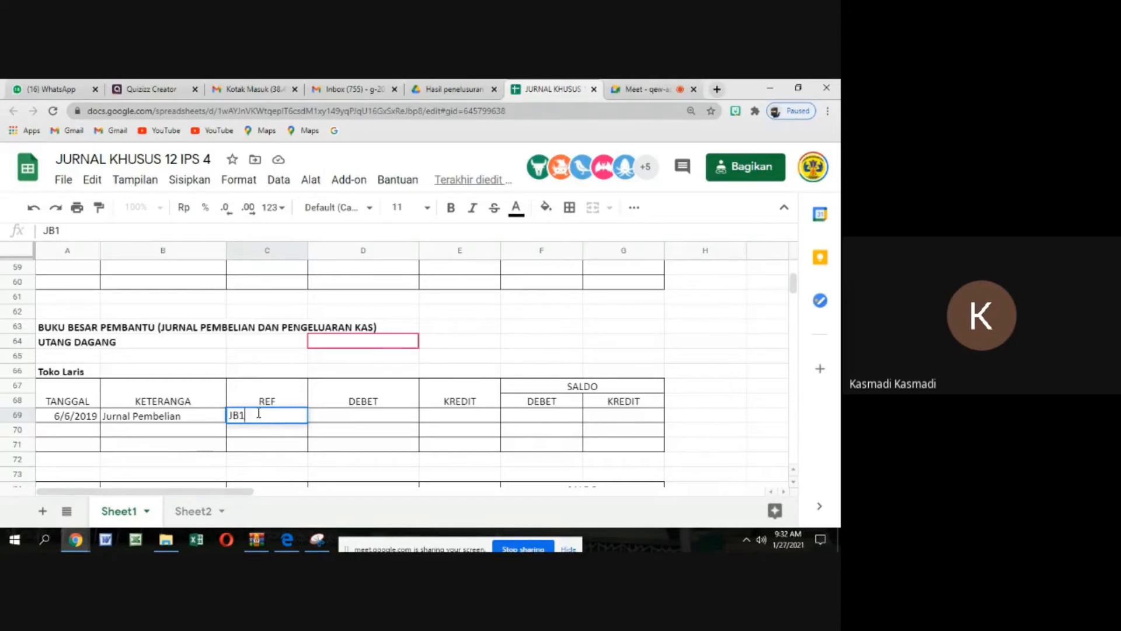
pyautogui.press('Tab')
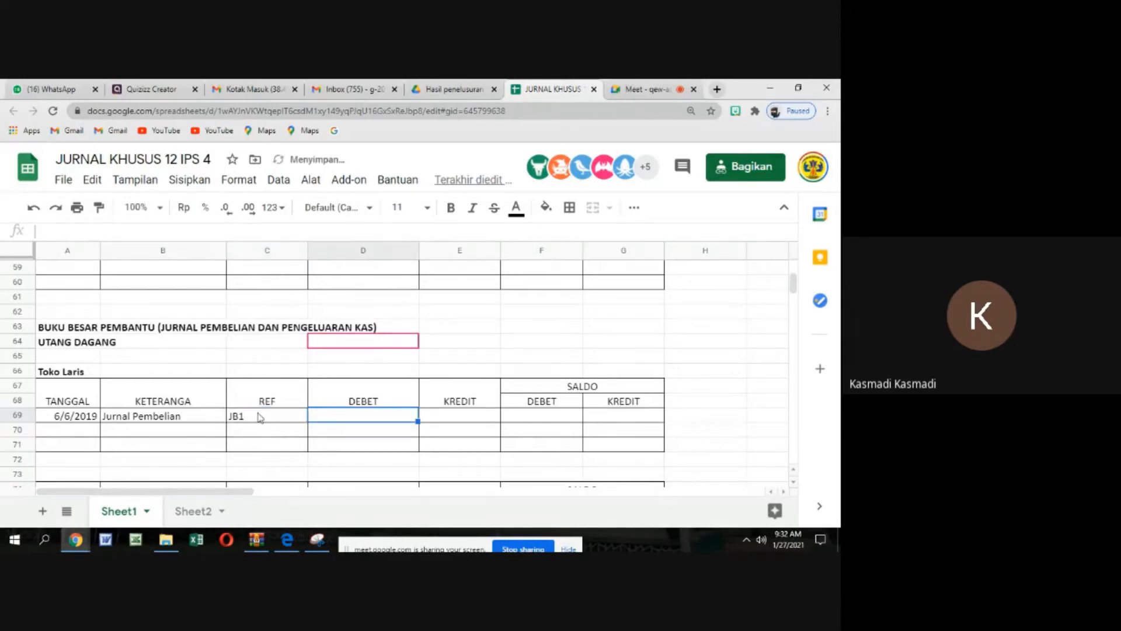
# Record 55200000 in the KREDIT column of the Toko Laris ledger row, leaving DEBET empty
pyautogui.press('Tab')
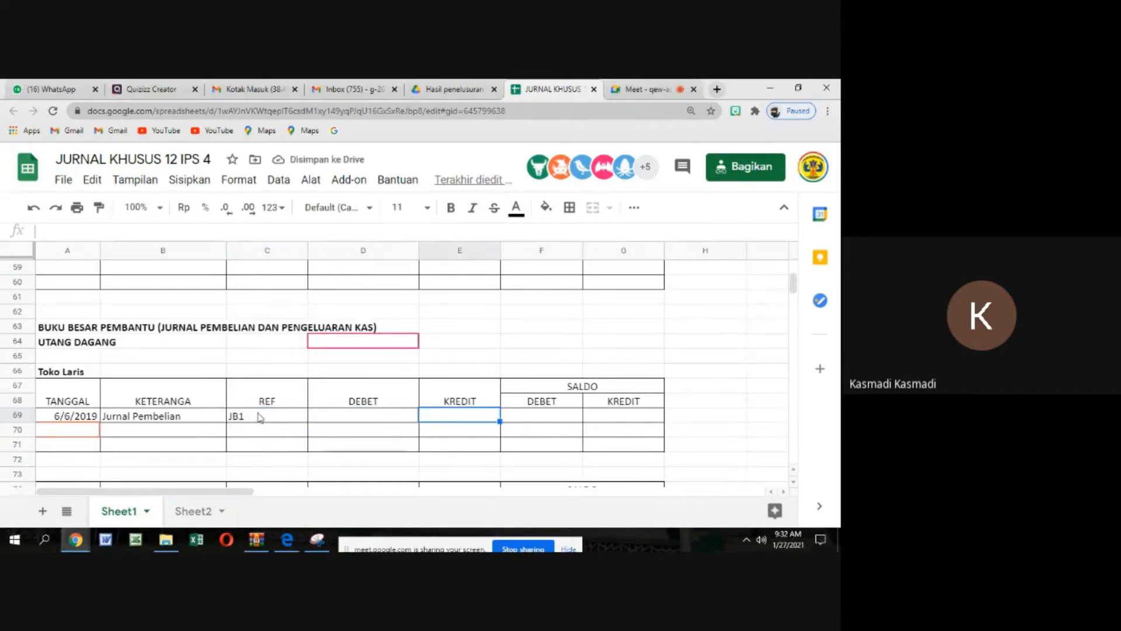
pyautogui.write('55')
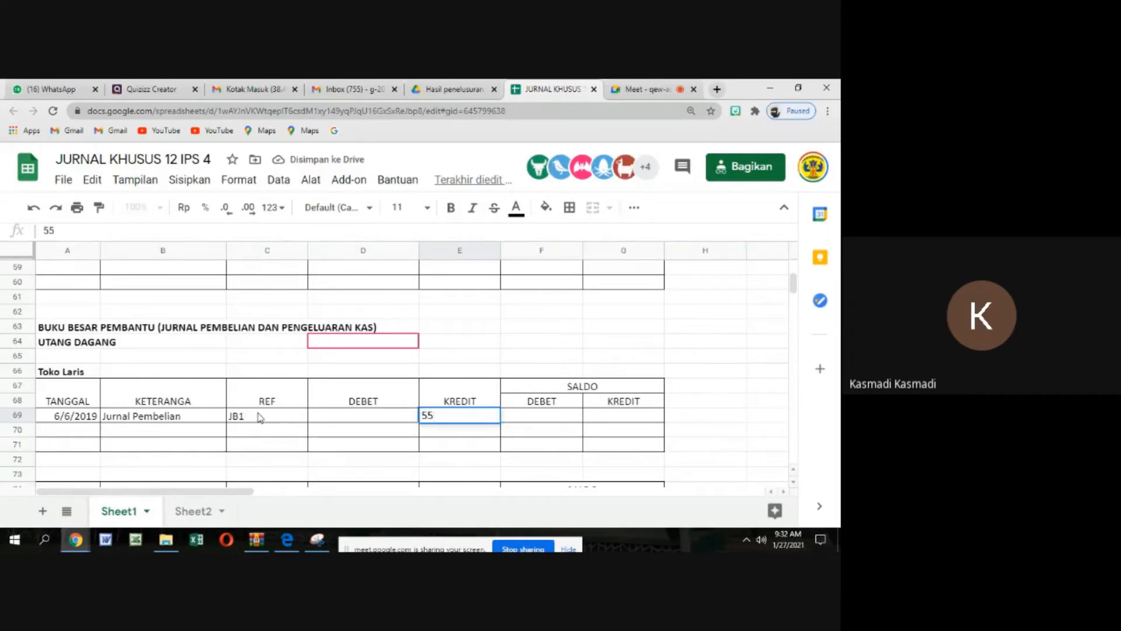
pyautogui.write('200000')
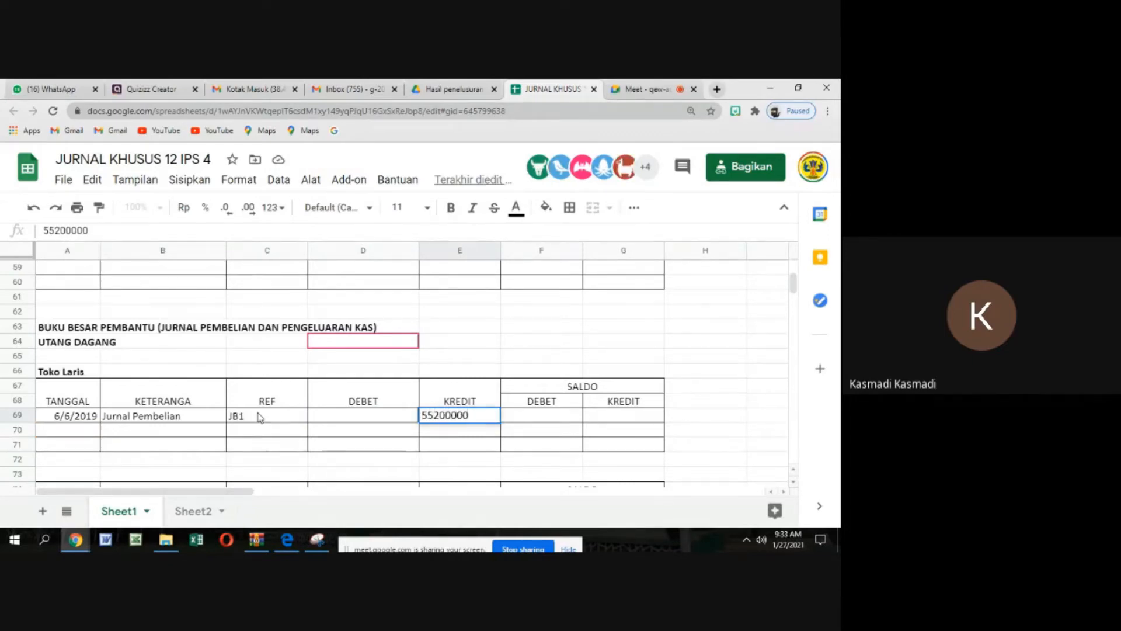
pyautogui.press('Tab')
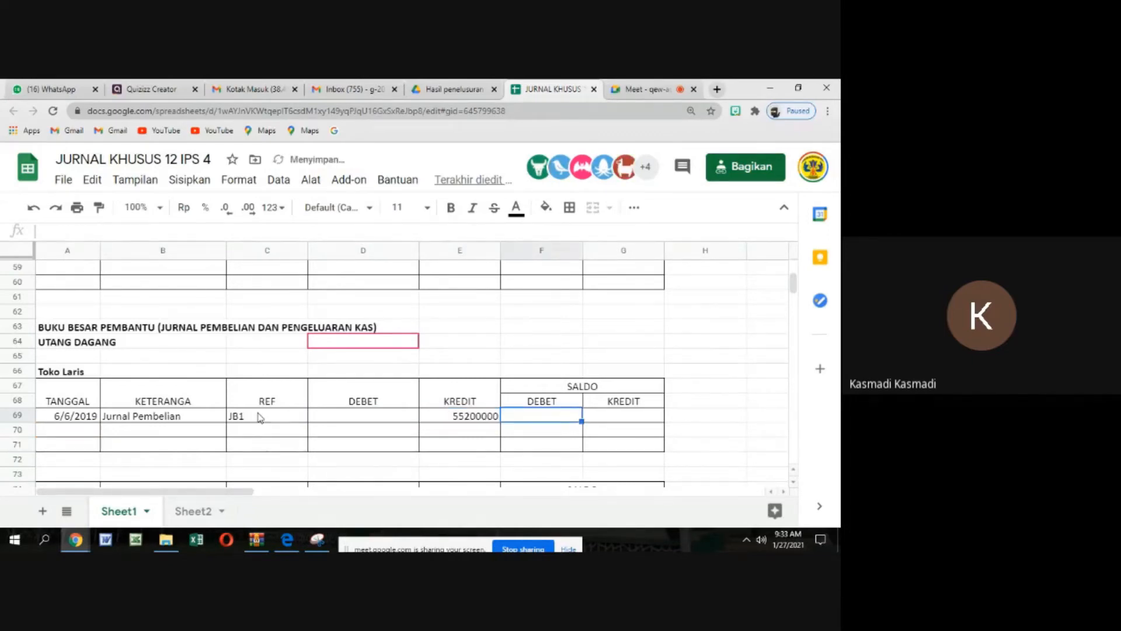
# Record 55200000 in the SALDO KREDIT column of the 6/6/2019 row in the Toko Laris ledger
pyautogui.press('Tab')
pyautogui.write('5')
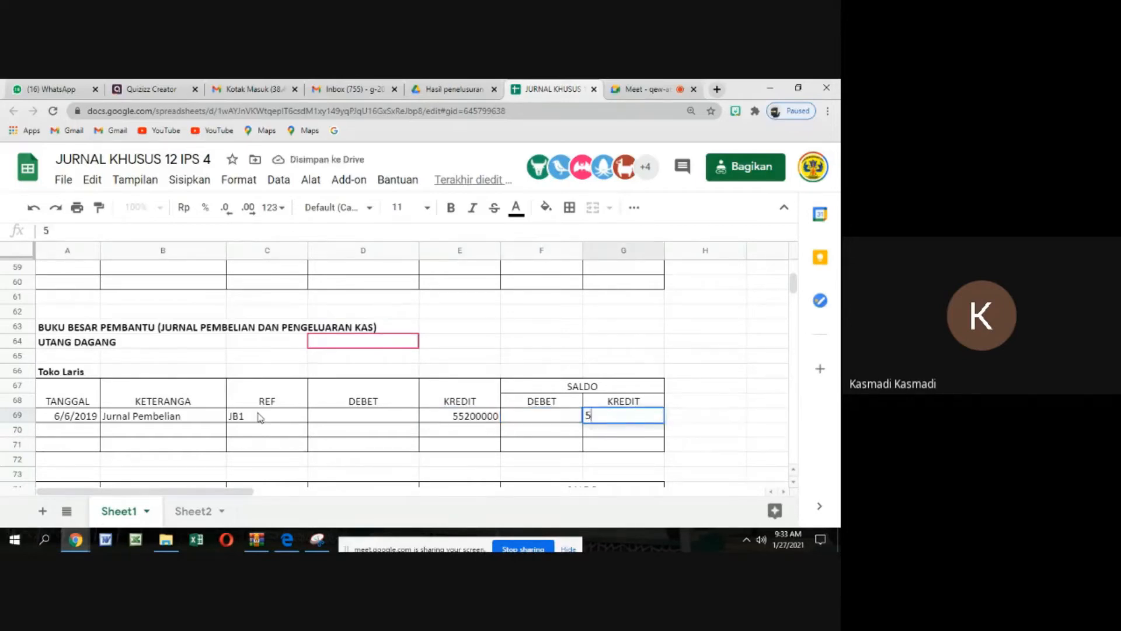
pyautogui.write('520000')
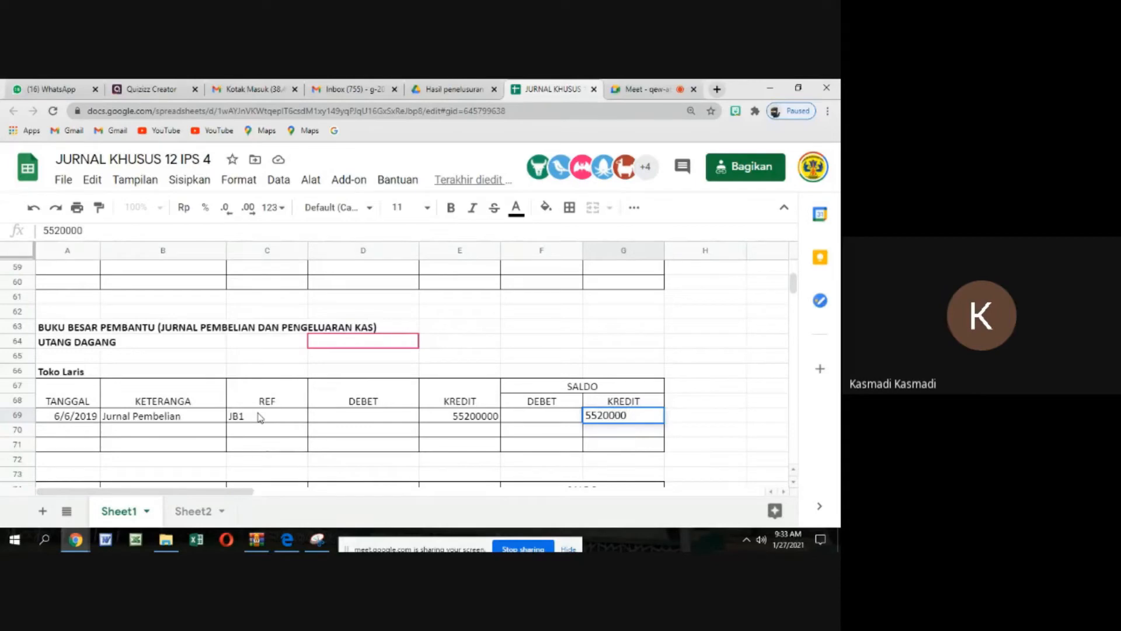
pyautogui.write('0')
pyautogui.press('Return')
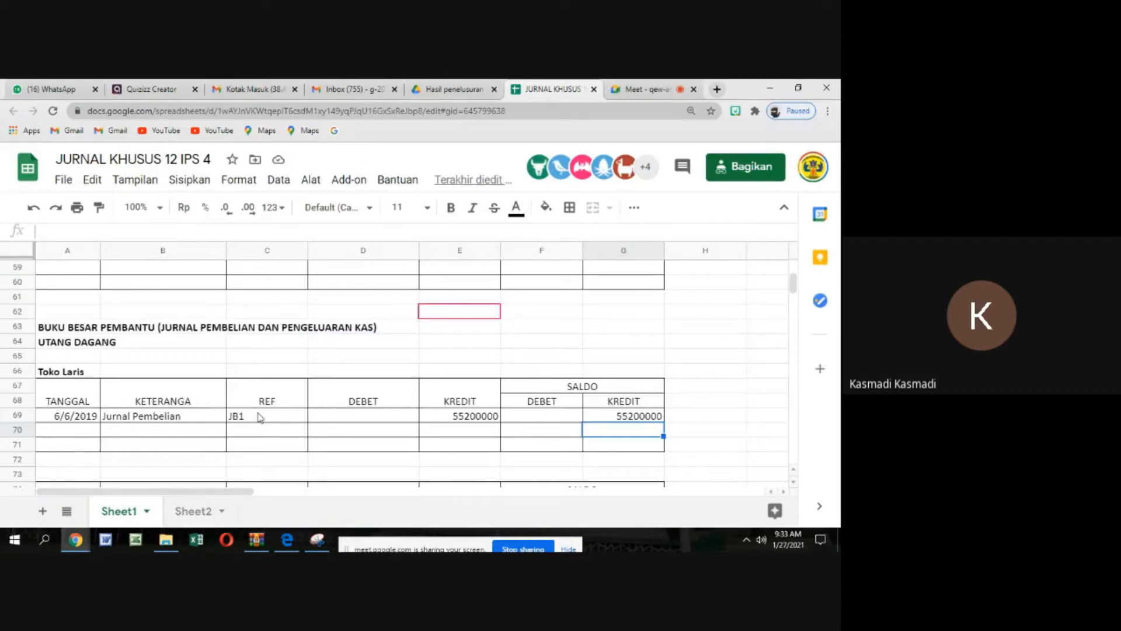
# Enter the date 20/6/2019 in the second TANGGAL row of the Toko Laris ledger
pyautogui.press('Left')
pyautogui.press('Left')
pyautogui.press('Left')
pyautogui.press('Left')
pyautogui.press('Left')
pyautogui.press('Left')
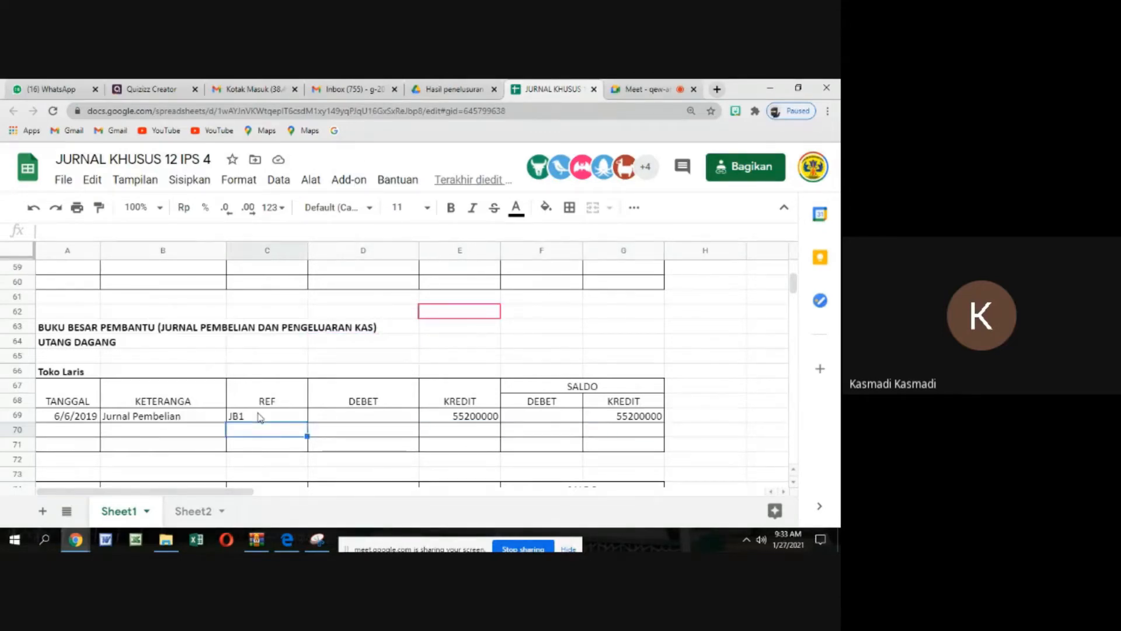
pyautogui.press('Right')
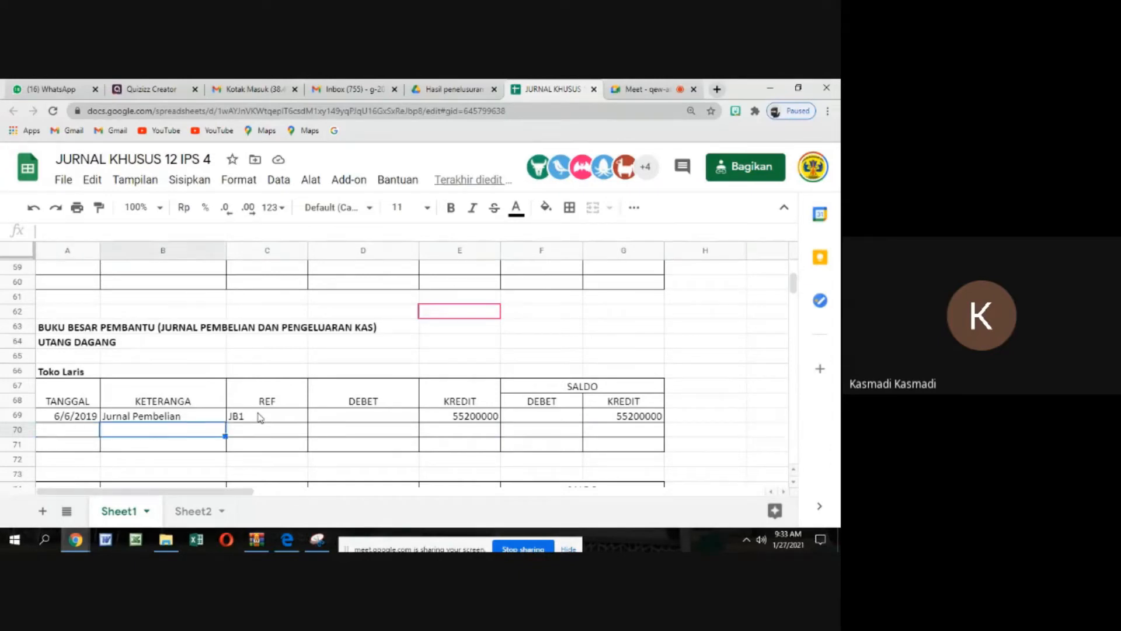
pyautogui.press('Left')
pyautogui.write('2')
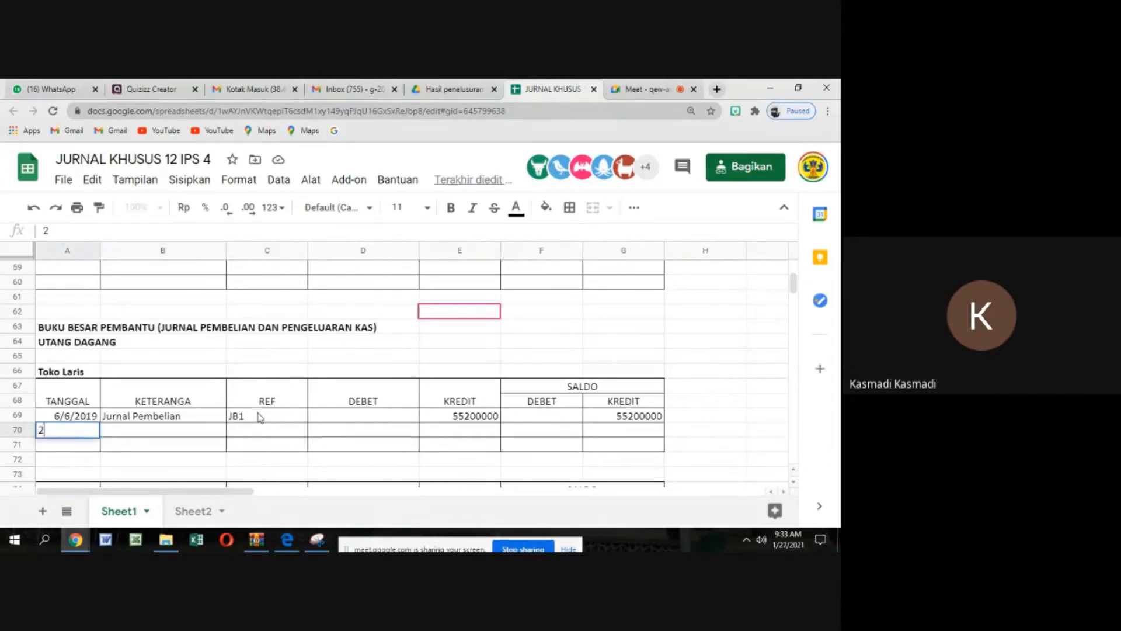
pyautogui.write('0/6/20')
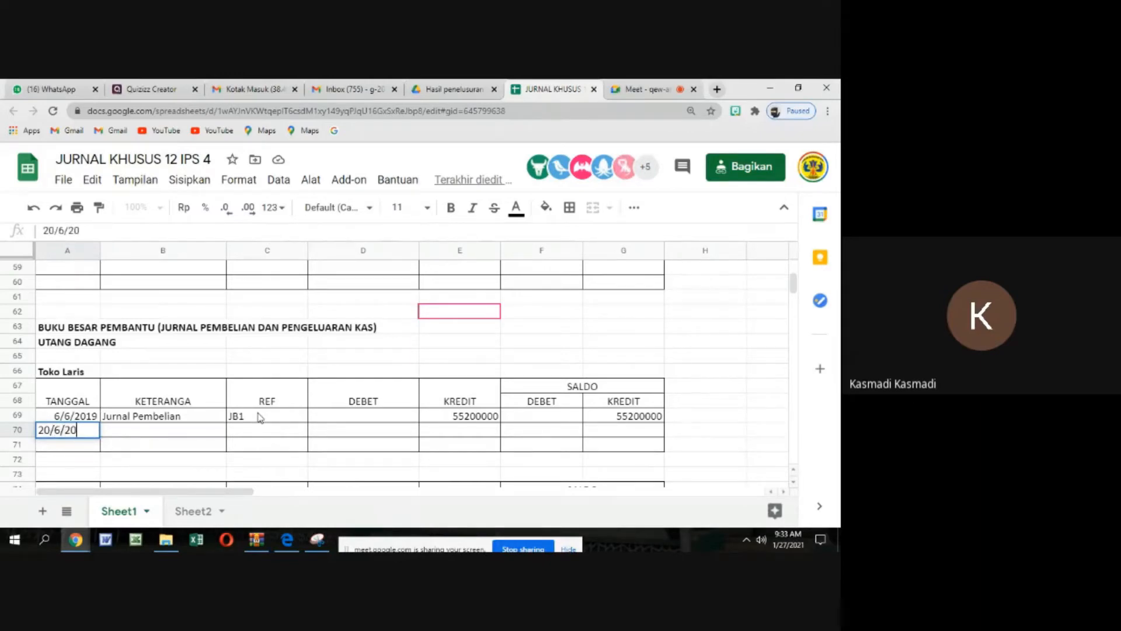
pyautogui.write('19')
pyautogui.press('Tab')
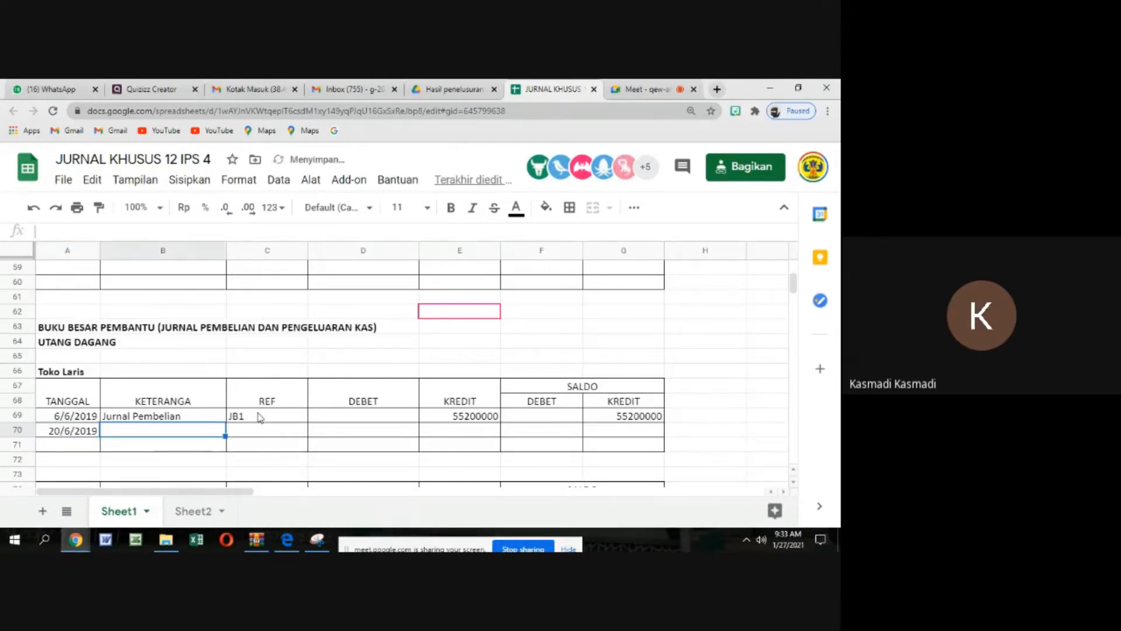
# Describe the 20/6/2019 ledger entry as Jurnal Pengel. Kas in the KETERANGA column
pyautogui.write('Ju')
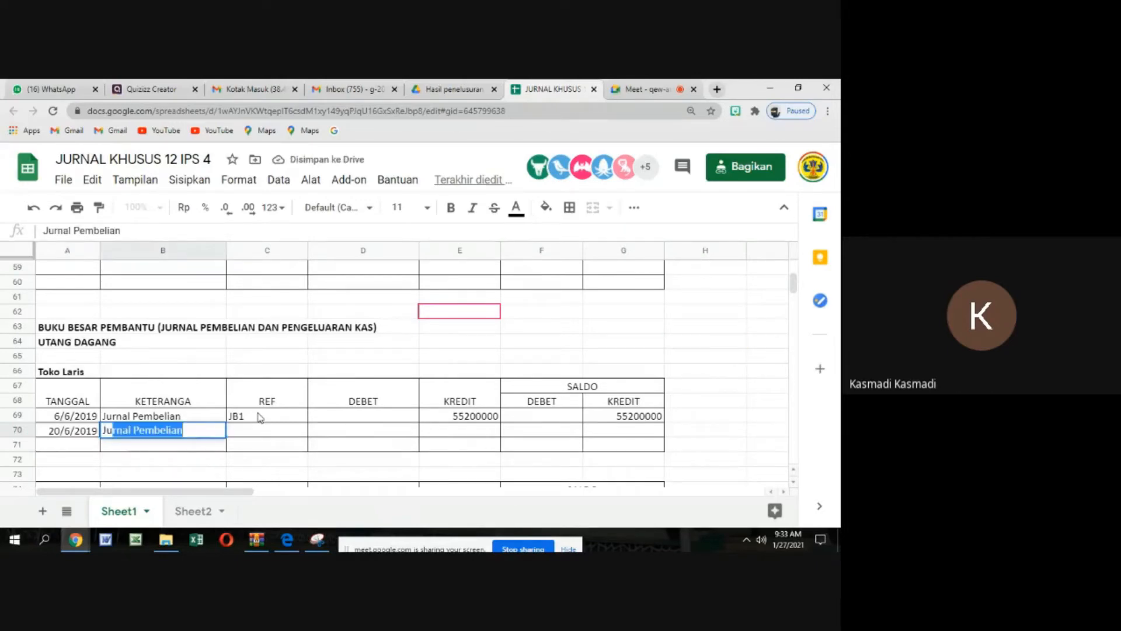
pyautogui.write('rnal ')
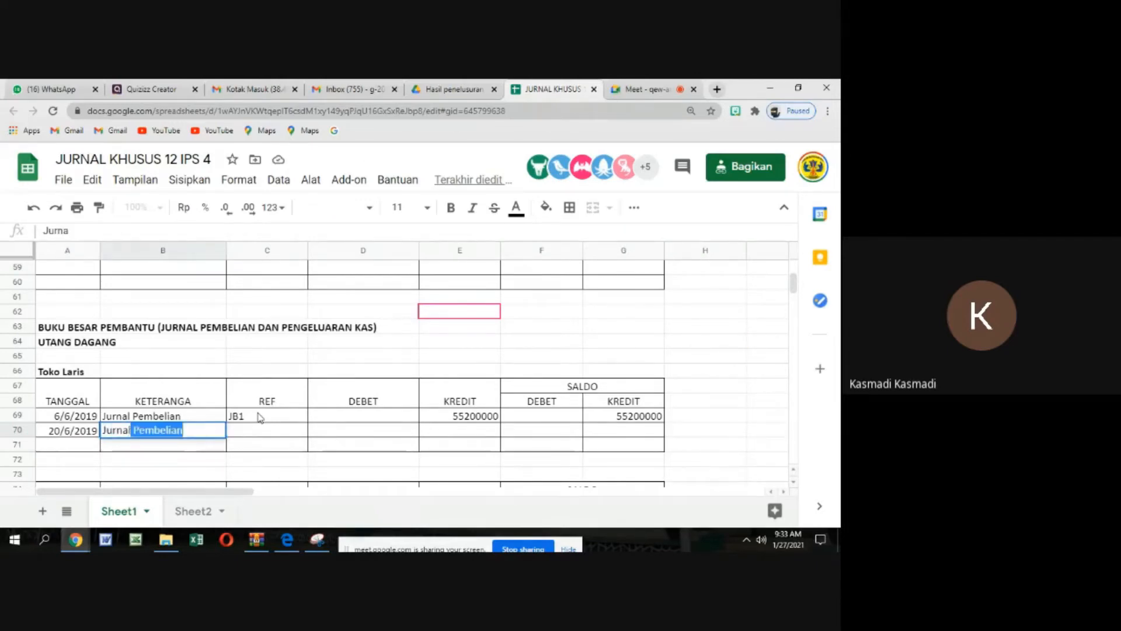
pyautogui.write('Pengel')
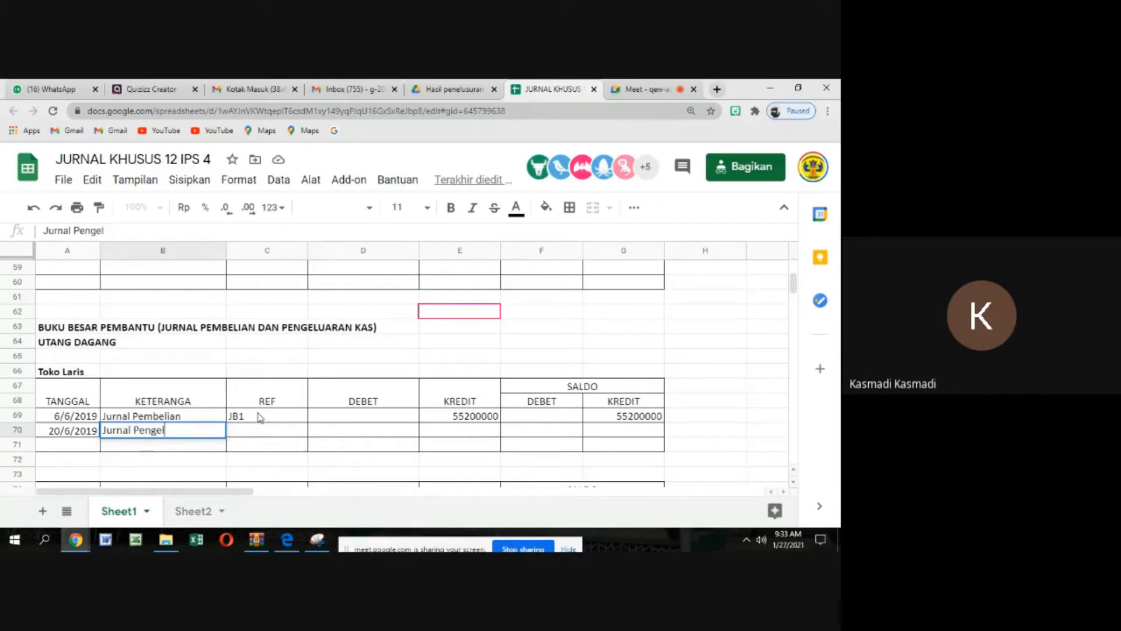
pyautogui.write('. Kas')
pyautogui.press('Tab')
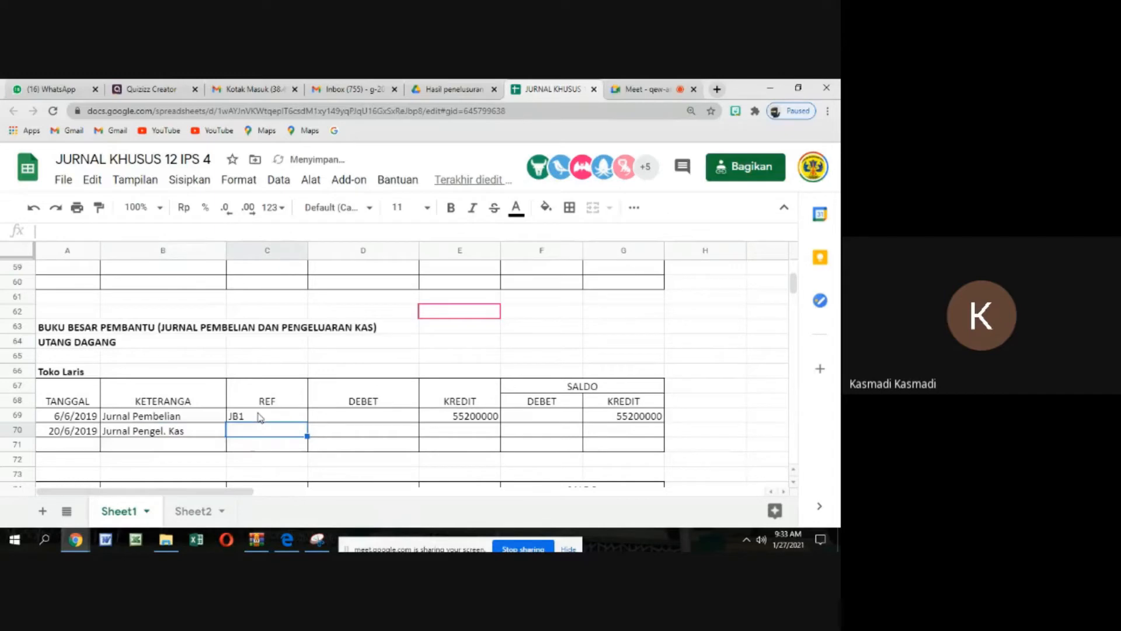
# Give the 20/6/2019 ledger entry the reference JK2 and record 50000000 in its DEBET column
pyautogui.write('J')
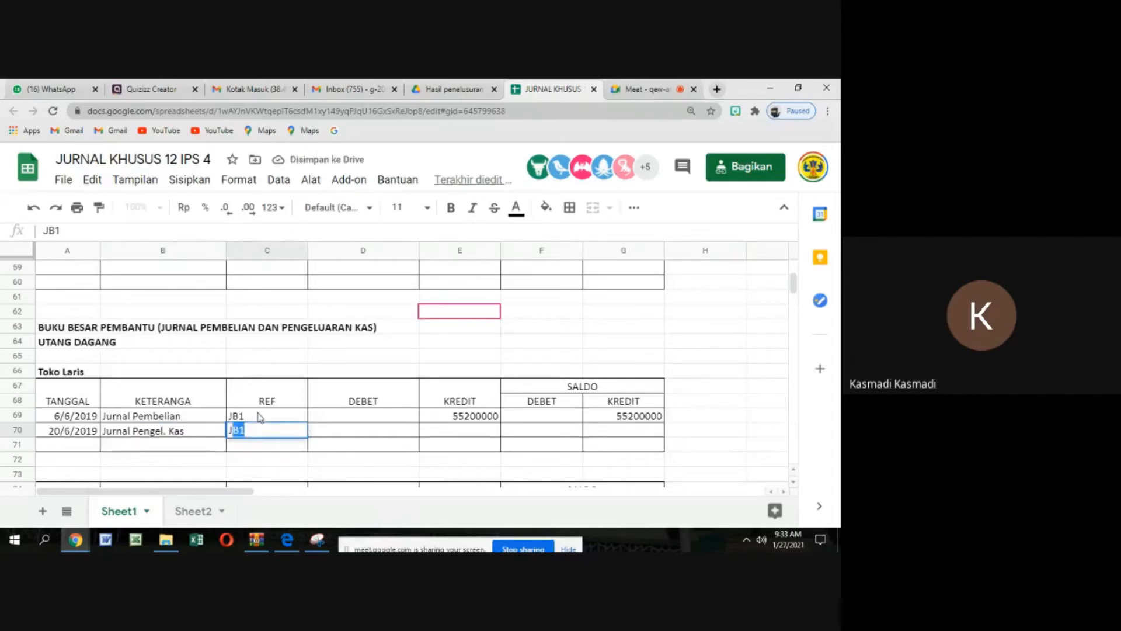
pyautogui.write('K2')
pyautogui.press('Tab')
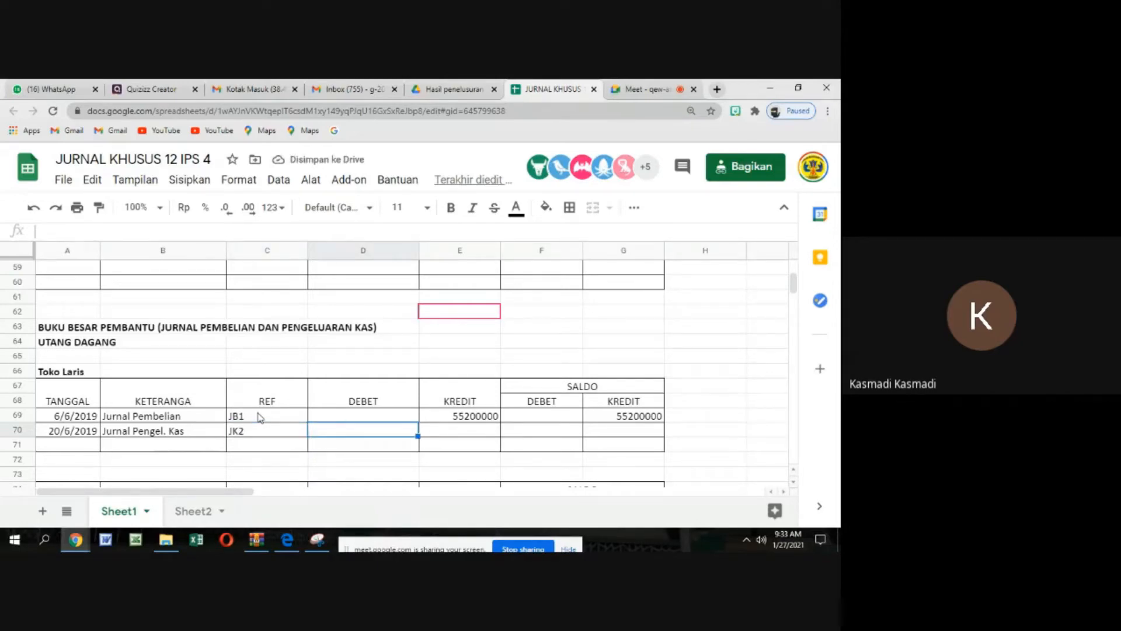
pyautogui.write('500000')
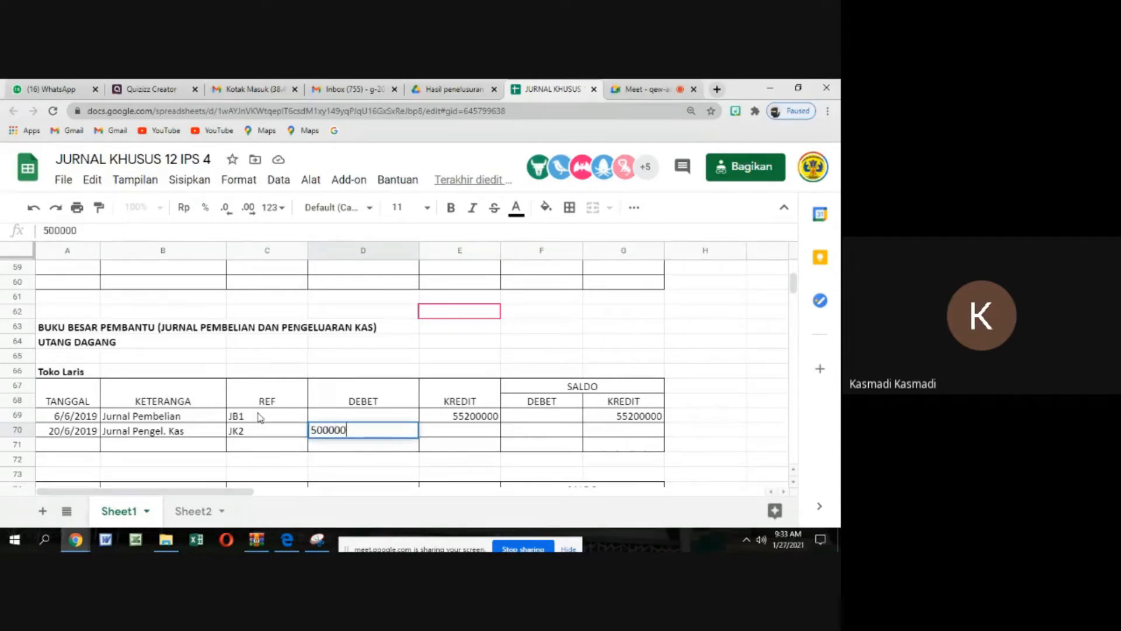
pyautogui.write('00')
pyautogui.press('Tab')
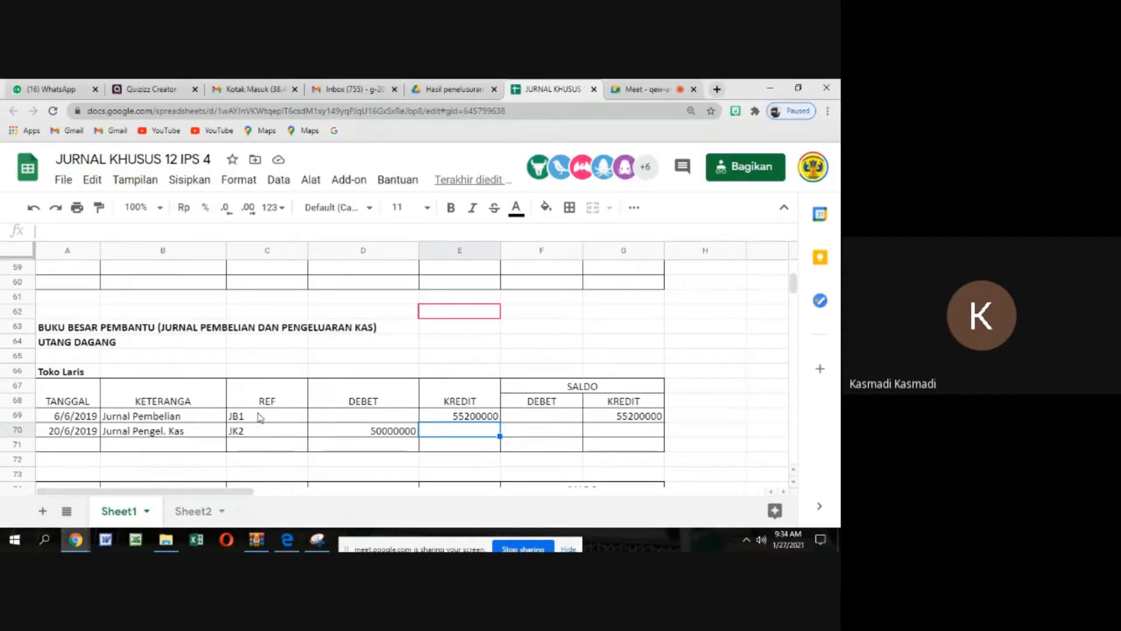
# Record 5200000 in the SALDO KREDIT column of the 20/6/2019 row, leaving KREDIT and SALDO DEBET empty
pyautogui.press('Right')
pyautogui.press('Right')
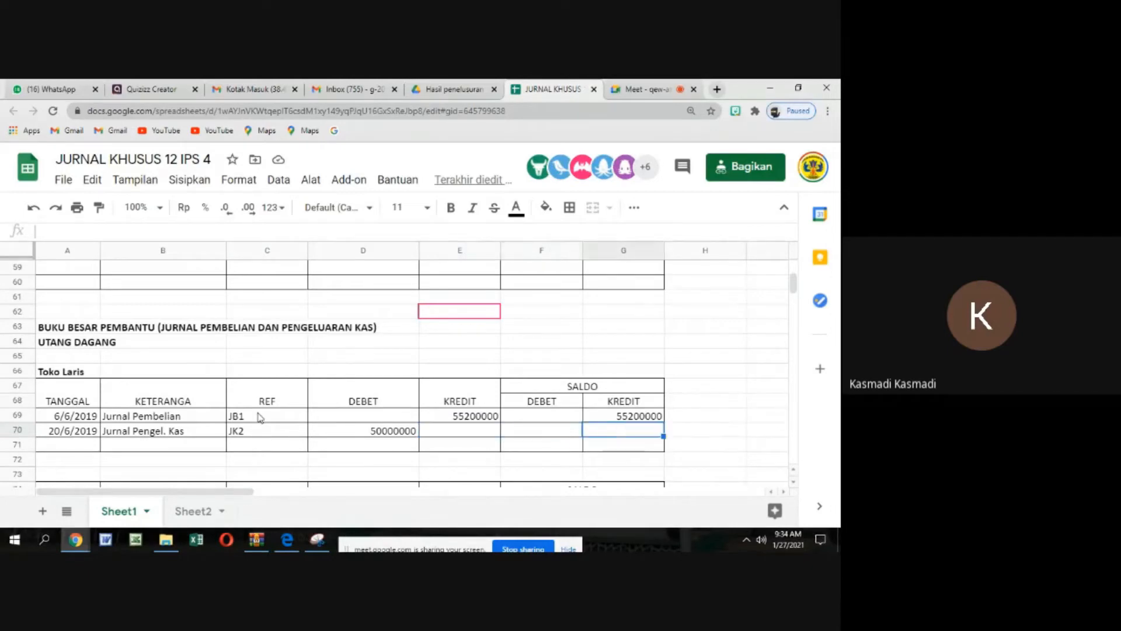
pyautogui.write('5')
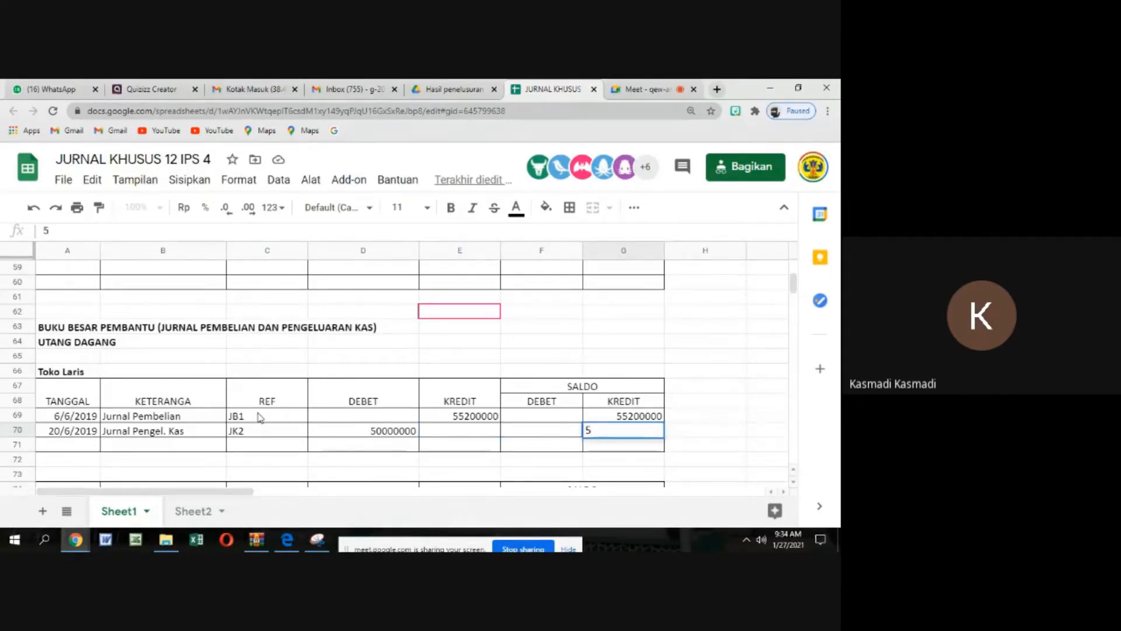
pyautogui.write('200')
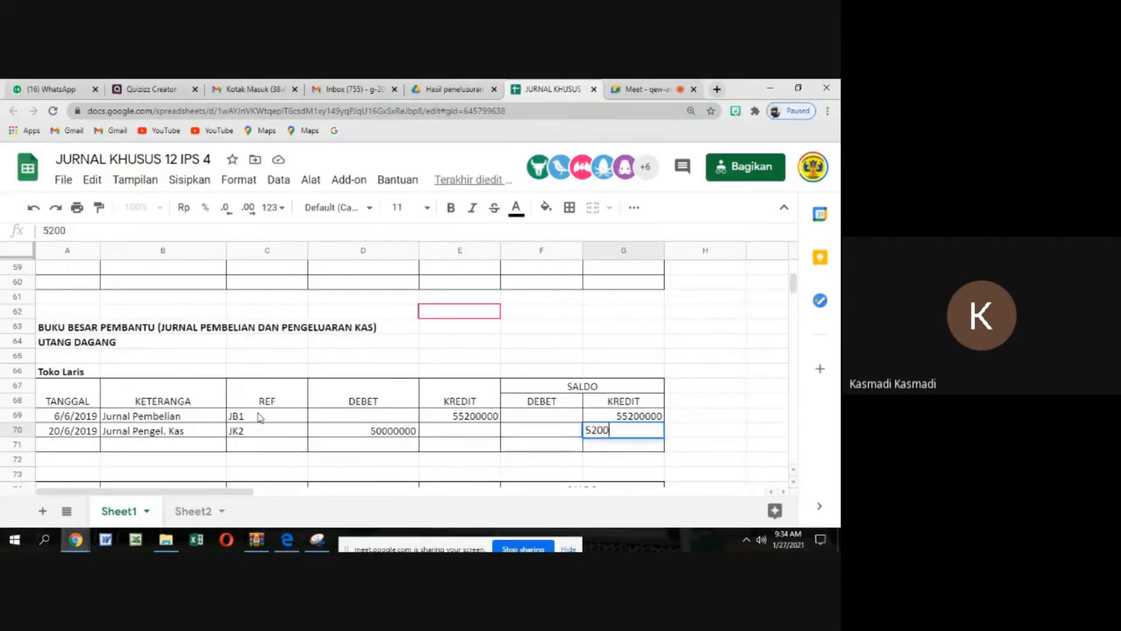
pyautogui.write('000')
pyautogui.press('Return')
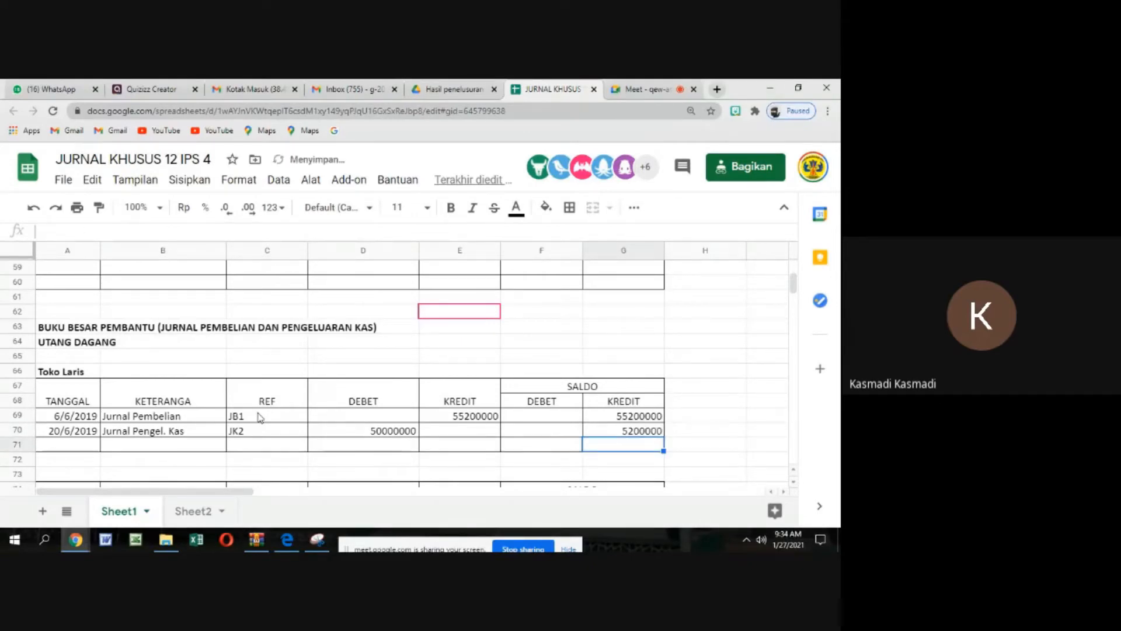
# Highlight the whole 20/6/2019 row of the Toko Laris ledger with a yellow fill
pyautogui.click(67, 435)
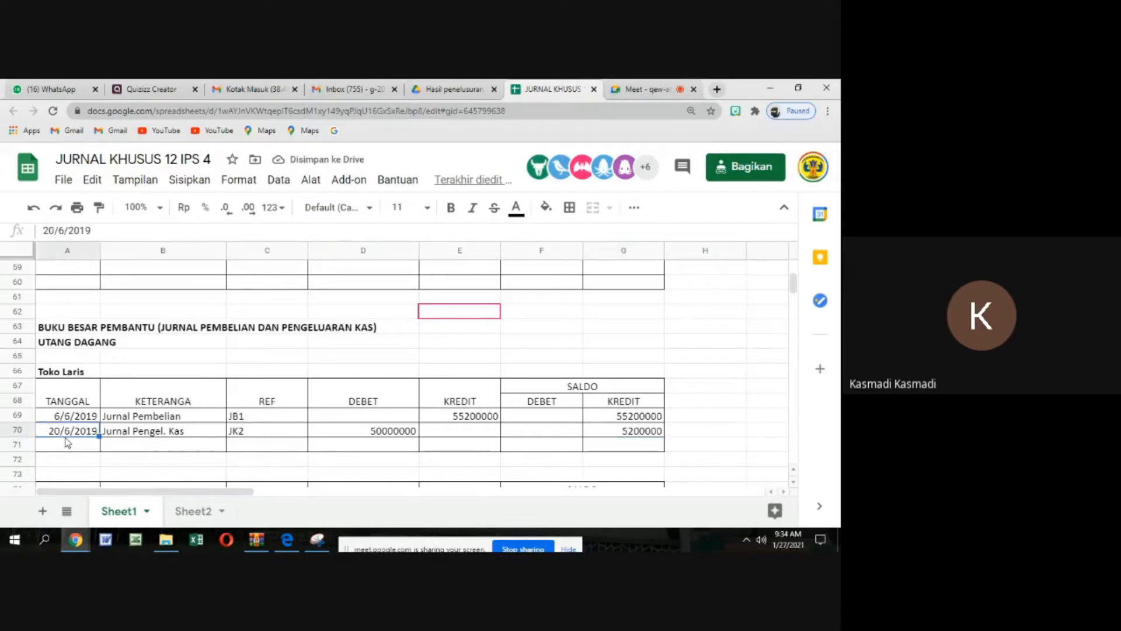
pyautogui.click(120, 434)
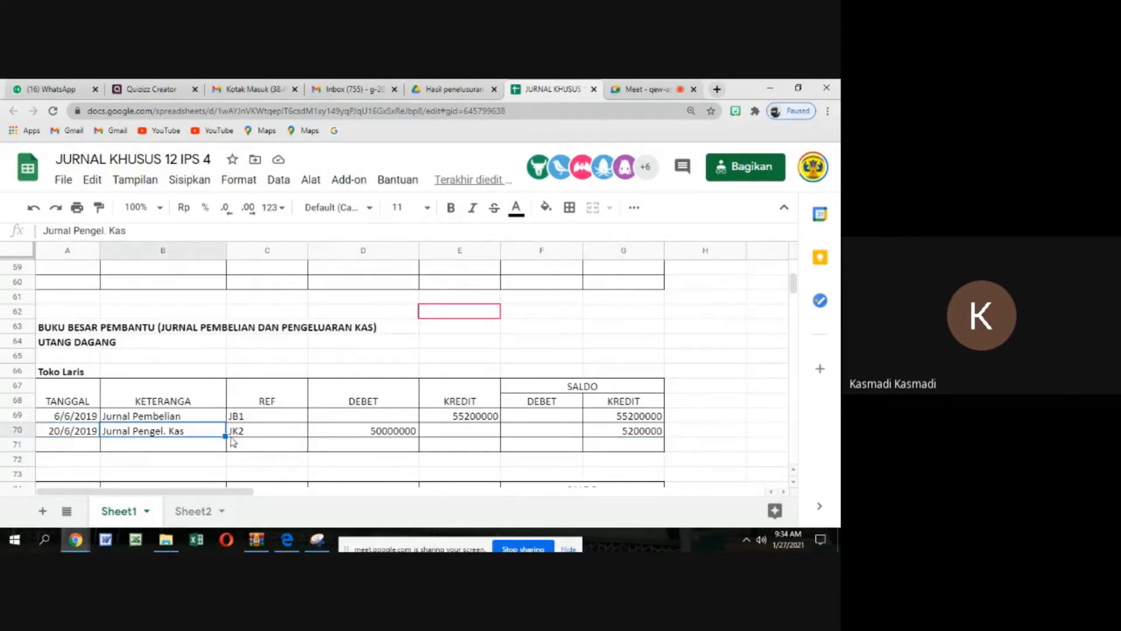
pyautogui.click(66, 435)
pyautogui.moveTo(117, 439); pyautogui.dragTo(619, 435)
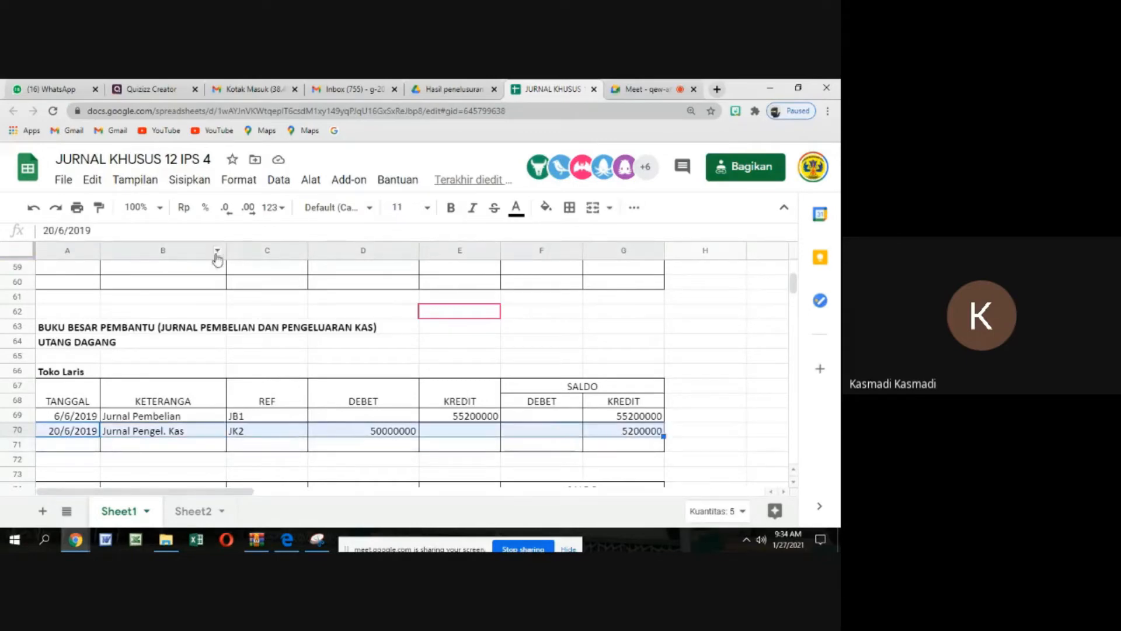
pyautogui.click(546, 209)
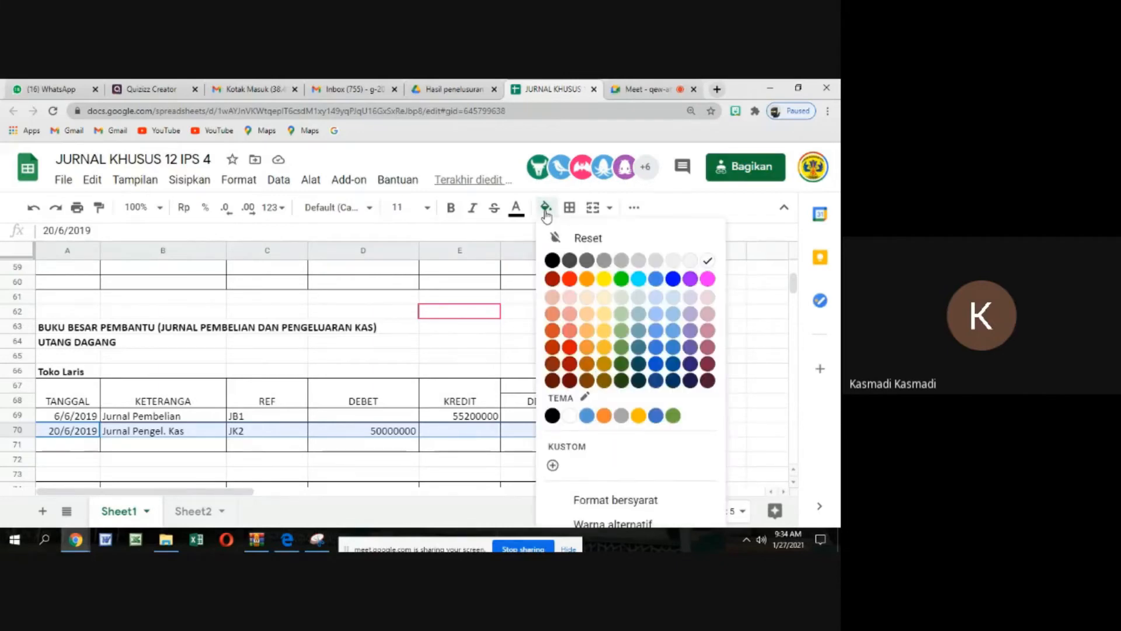
pyautogui.click(605, 279)
pyautogui.click(361, 474)
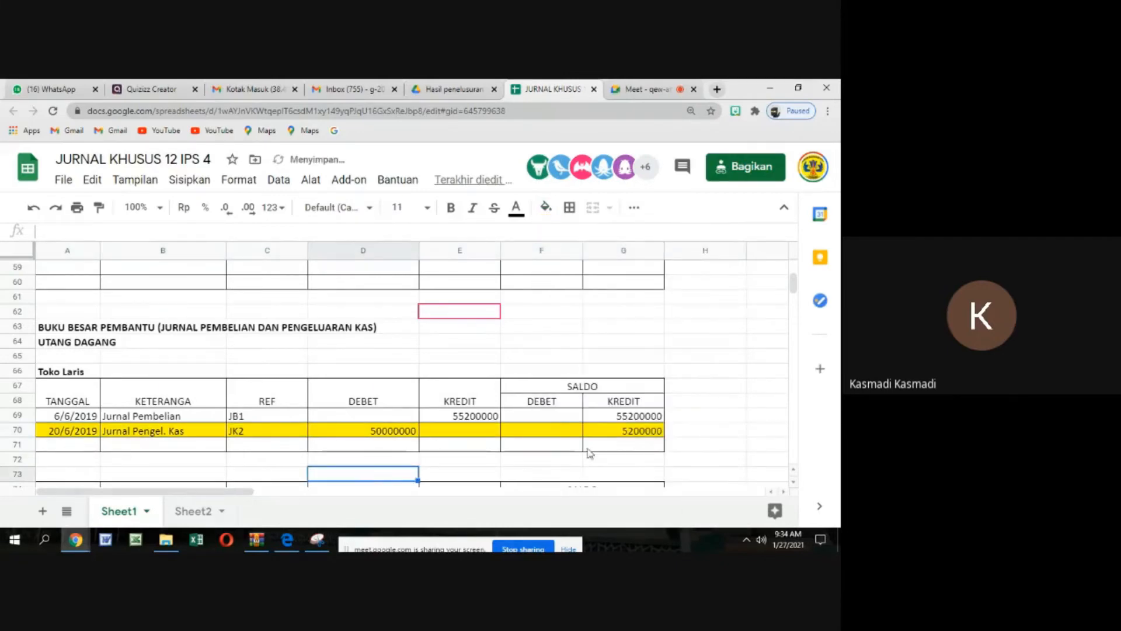
# Enter the preparer's name beside the 6/6/2019 row and correct the Toko Laris description header to KETERANGAN
pyautogui.click(692, 416)
pyautogui.write('kasmadi')
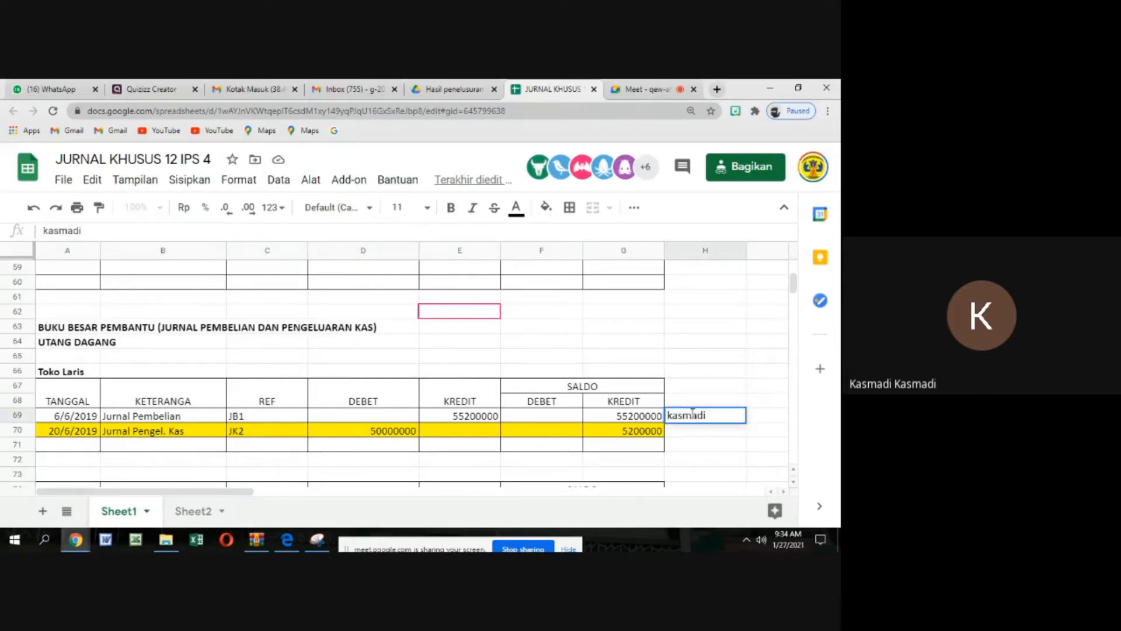
pyautogui.click(204, 402)
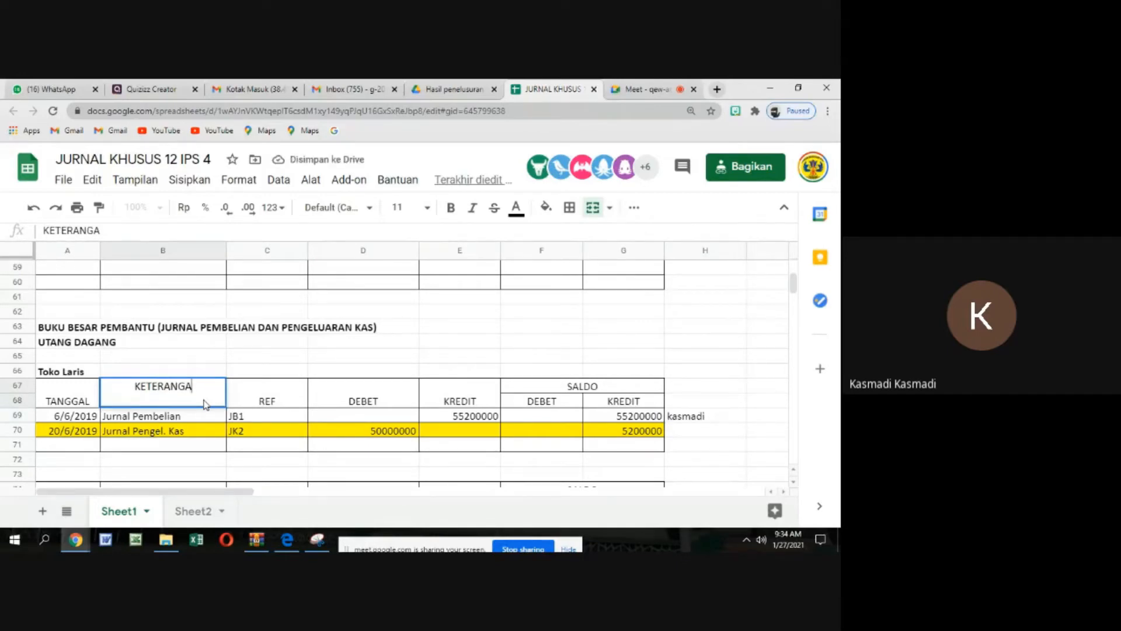
pyautogui.write('N')
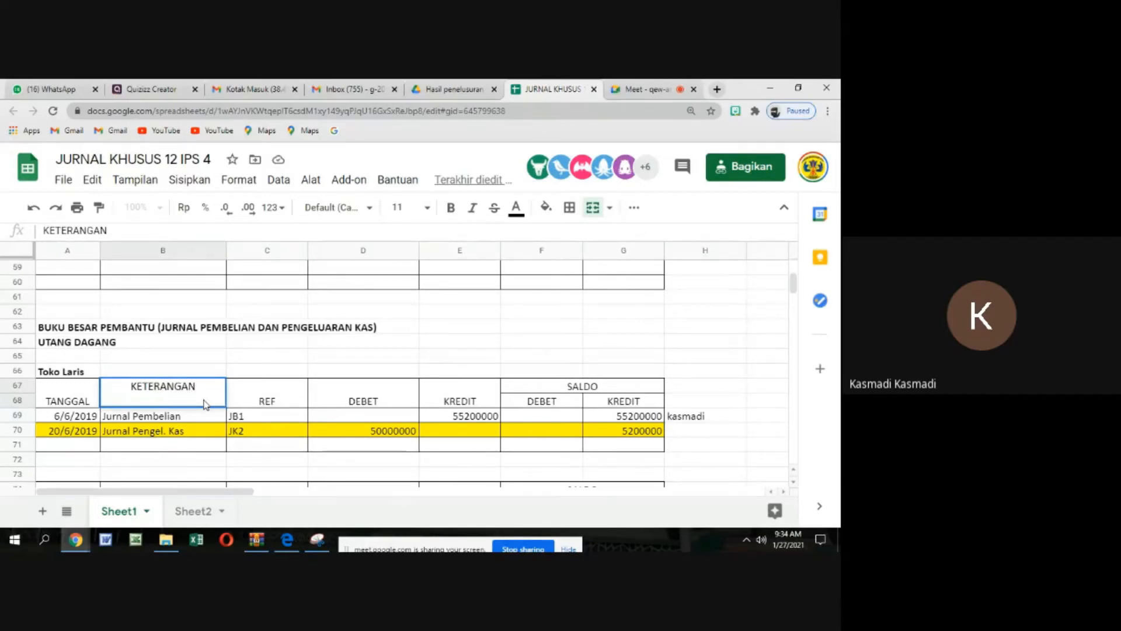
pyautogui.click(412, 372)
# Review the purchases journal entries and the blank payables ledger tables below the Toko Laris ledger
pyautogui.scroll(8, 416, 368)
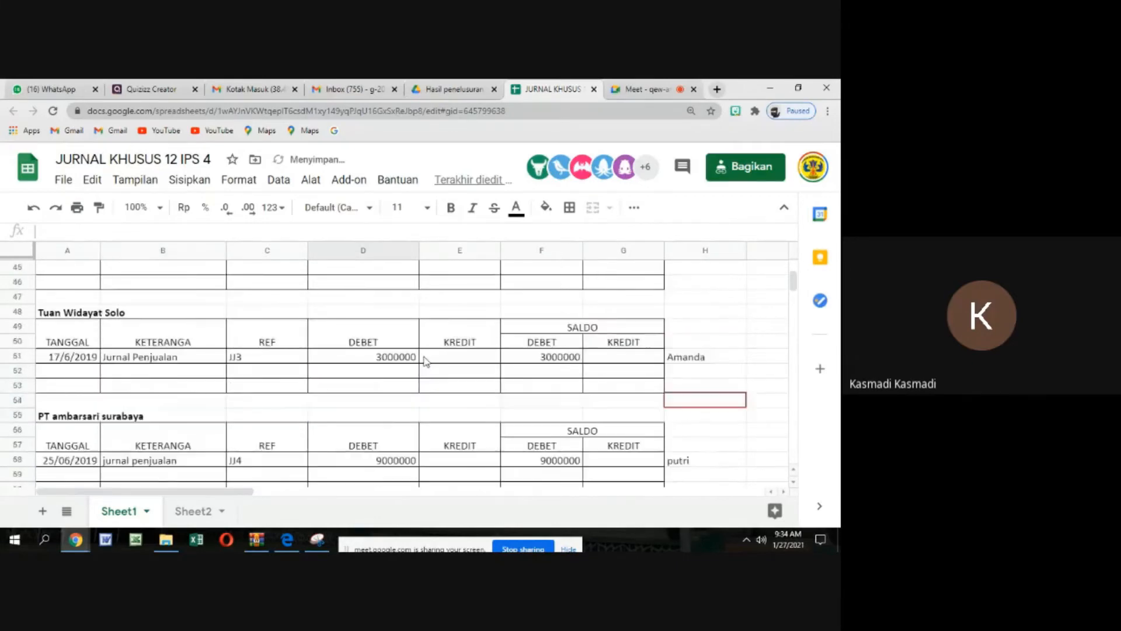
pyautogui.scroll(5, 423, 360)
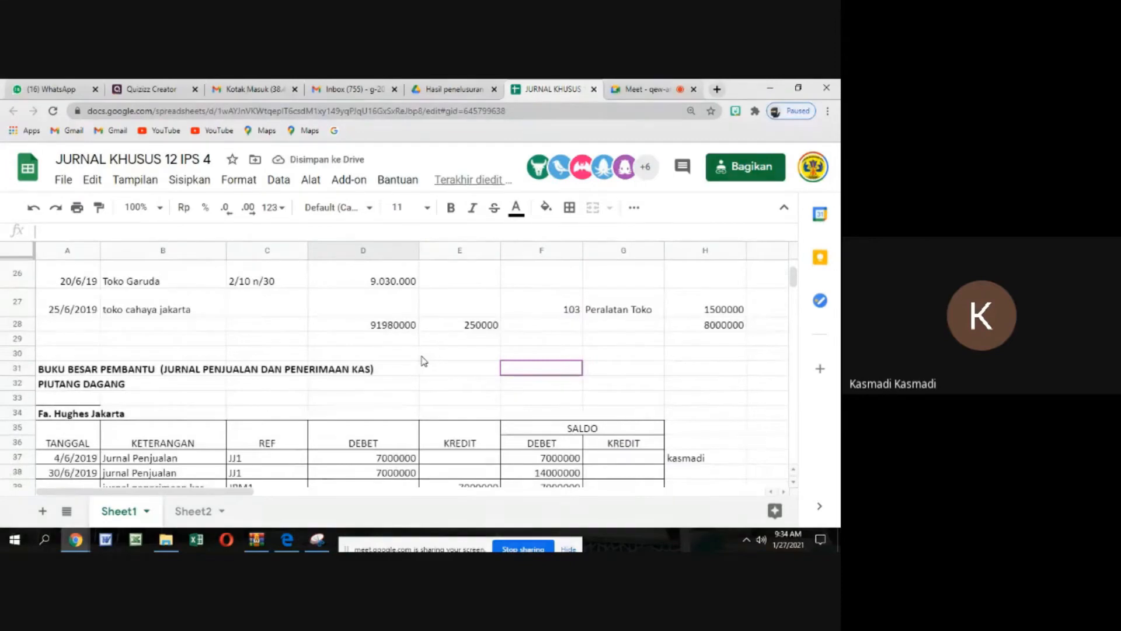
pyautogui.scroll(4, 424, 360)
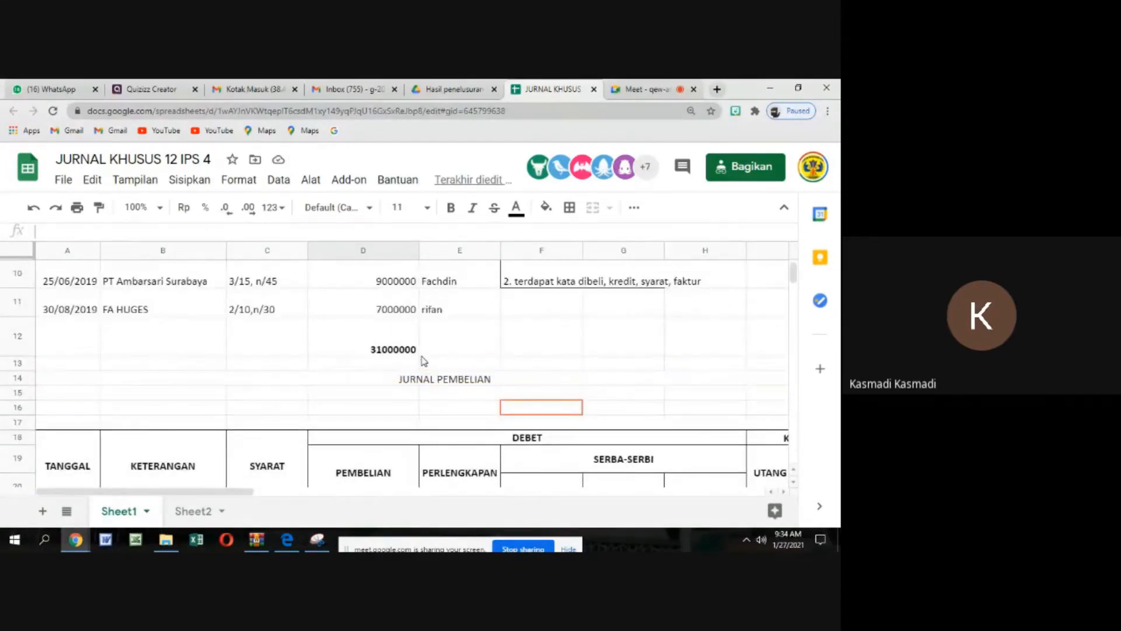
pyautogui.scroll(2, 424, 360)
pyautogui.scroll(-6, 424, 361)
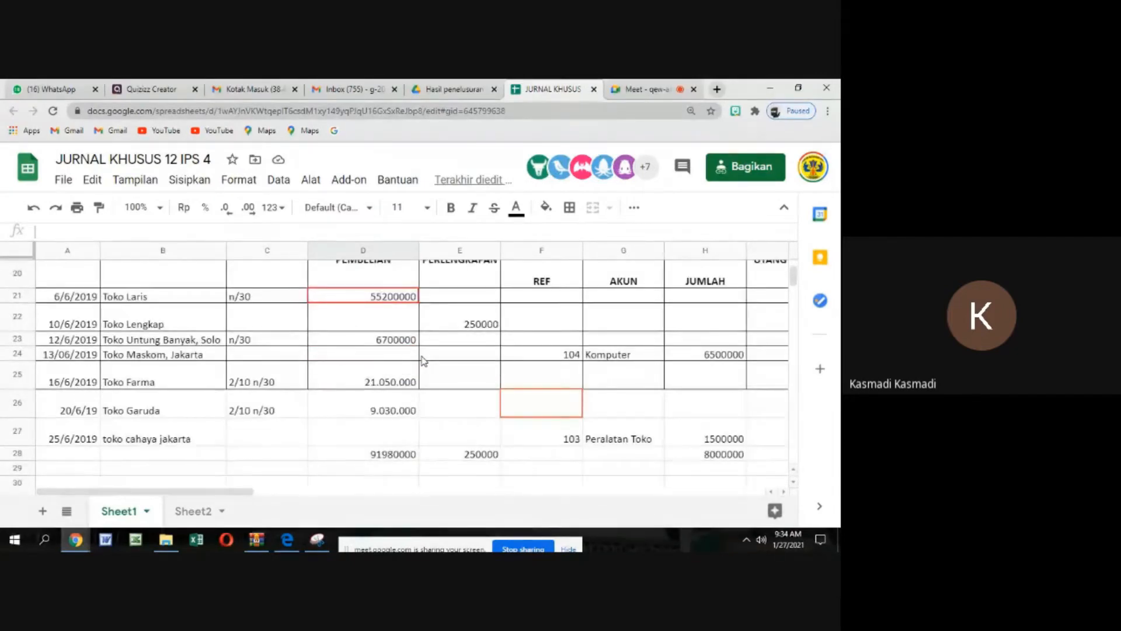
pyautogui.scroll(-12, 391, 374)
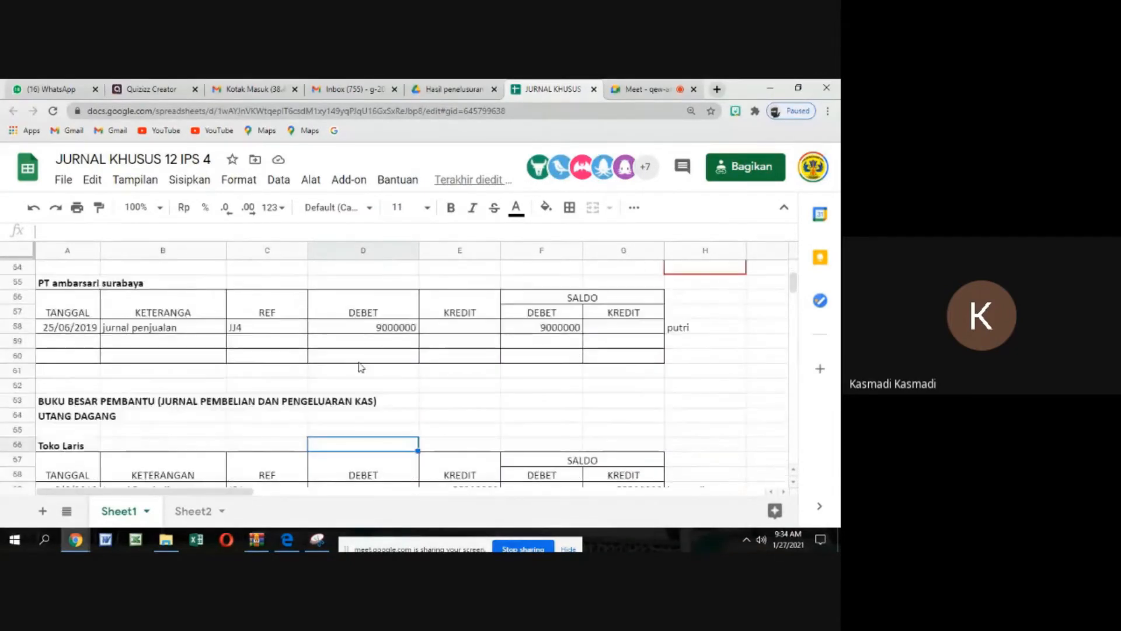
pyautogui.scroll(-13, 360, 367)
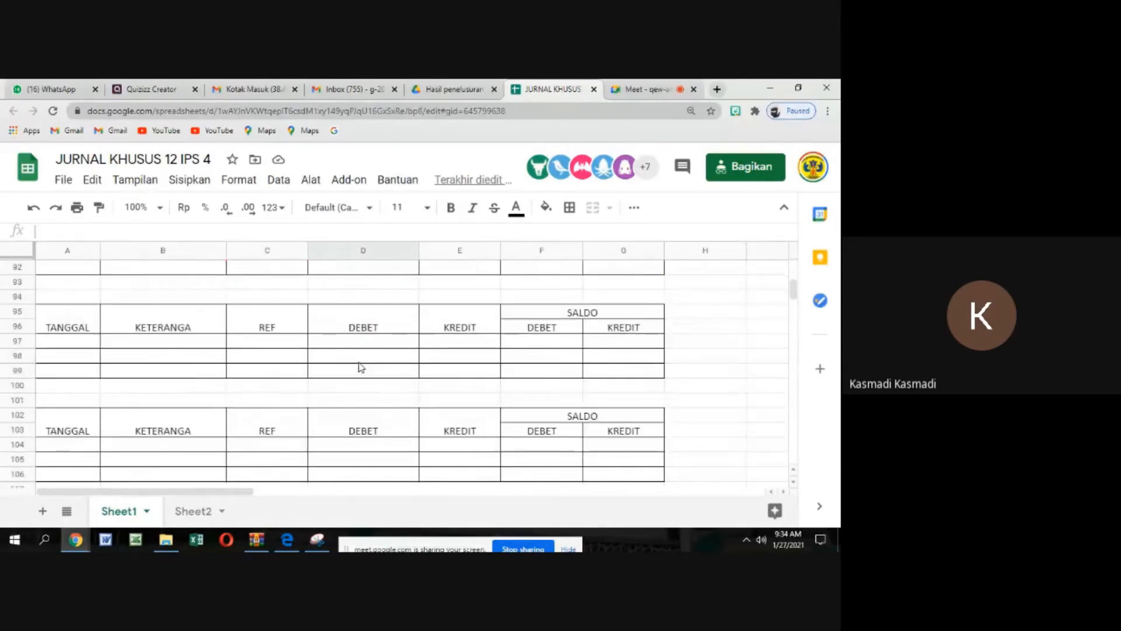
pyautogui.scroll(-2, 361, 367)
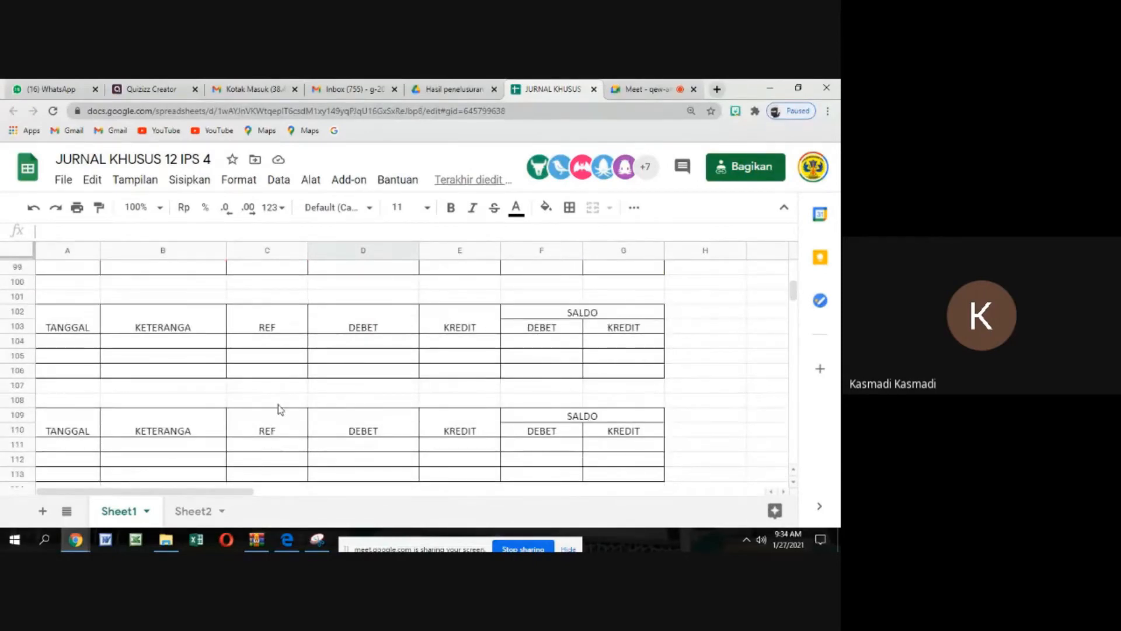
# Review the supplier entries in the purchases journal and the cash payments journal beside it
pyautogui.scroll(2, 278, 409)
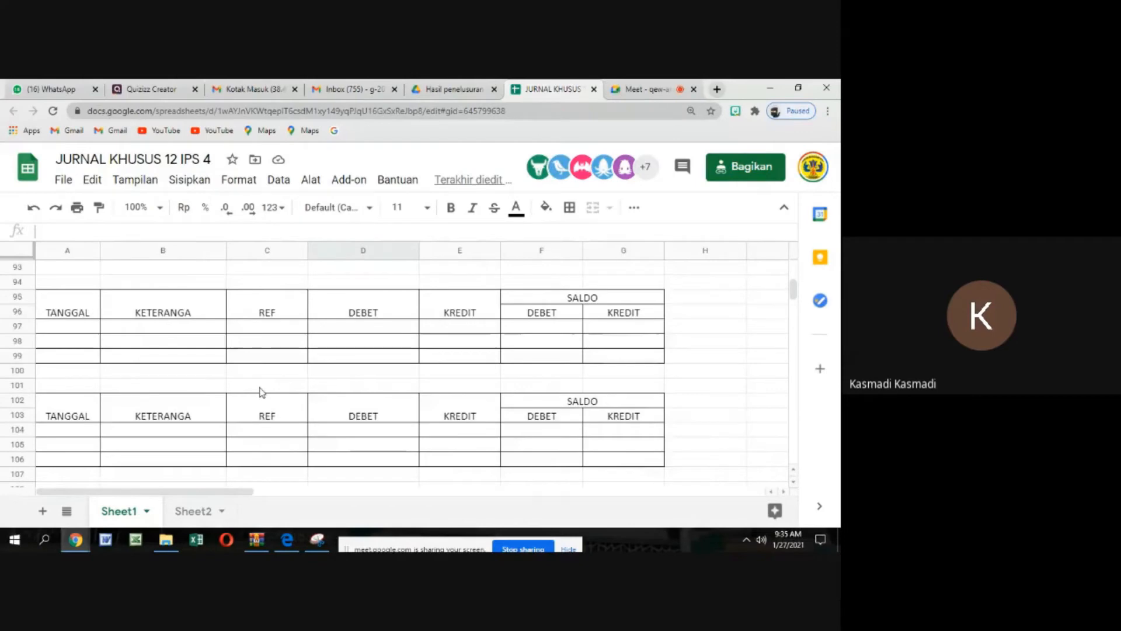
pyautogui.scroll(3, 68, 337)
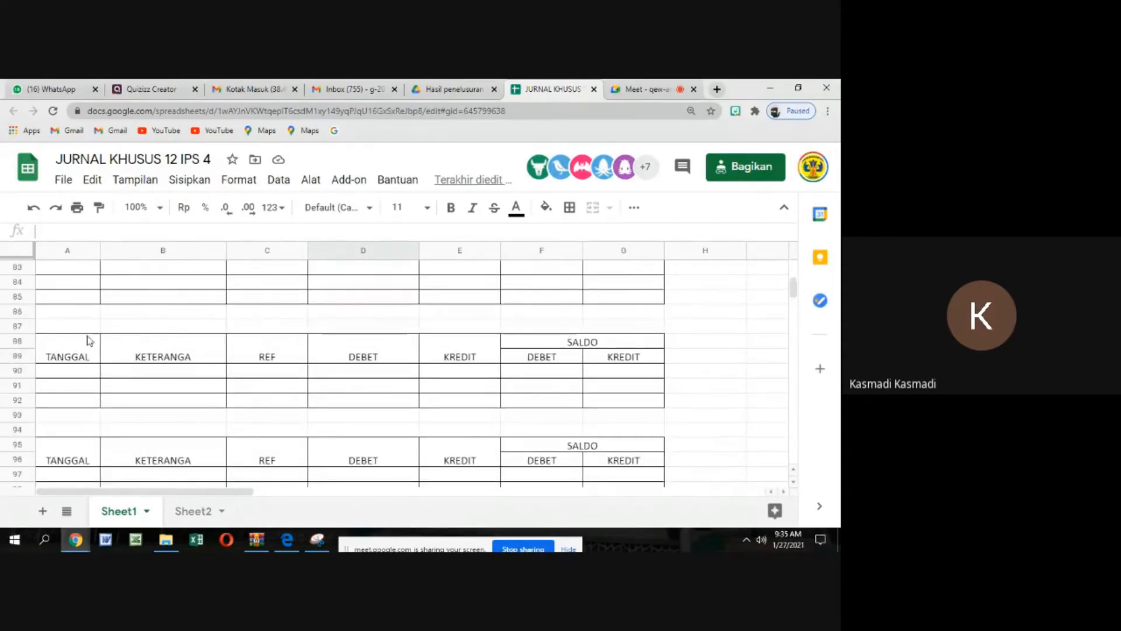
pyautogui.scroll(10, 388, 308)
pyautogui.scroll(8, 388, 308)
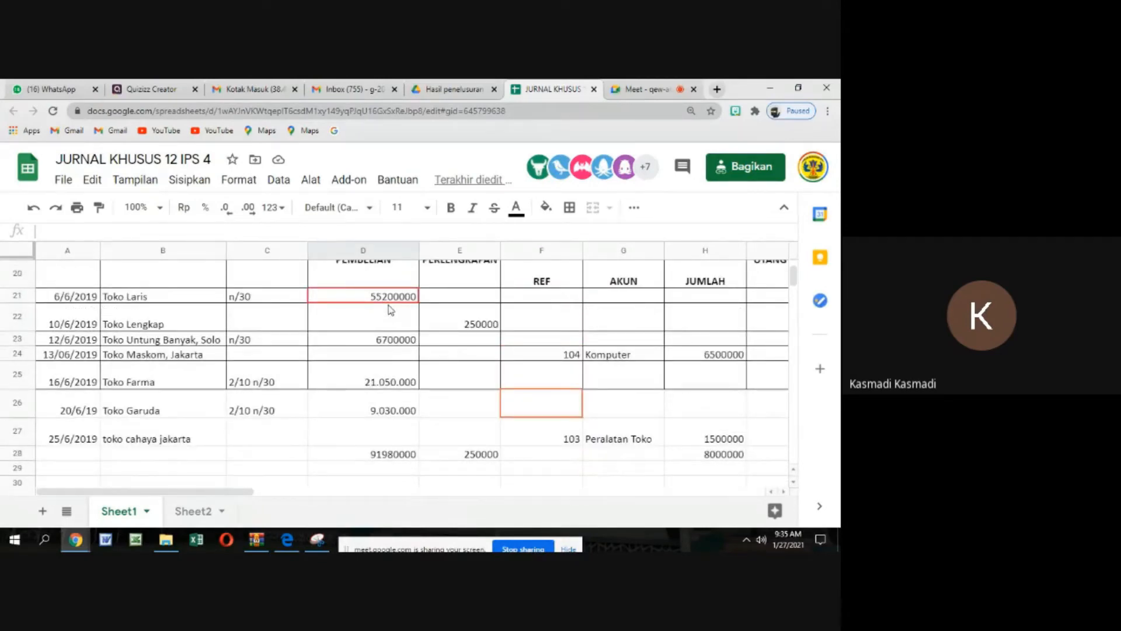
pyautogui.click(783, 492)
pyautogui.click(784, 493)
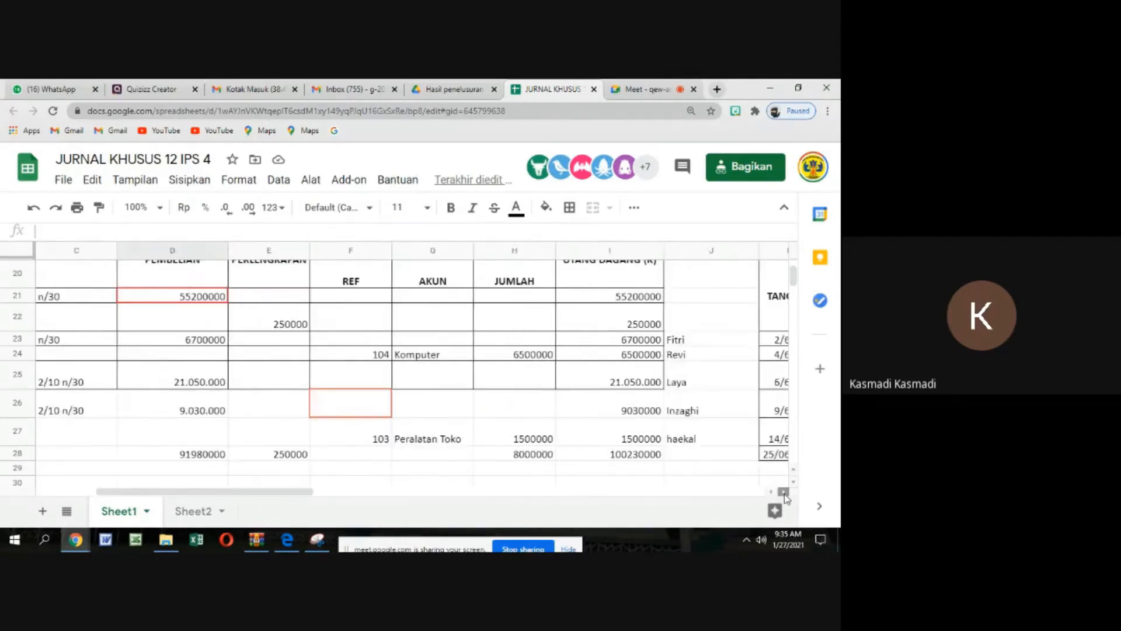
pyautogui.click(783, 492)
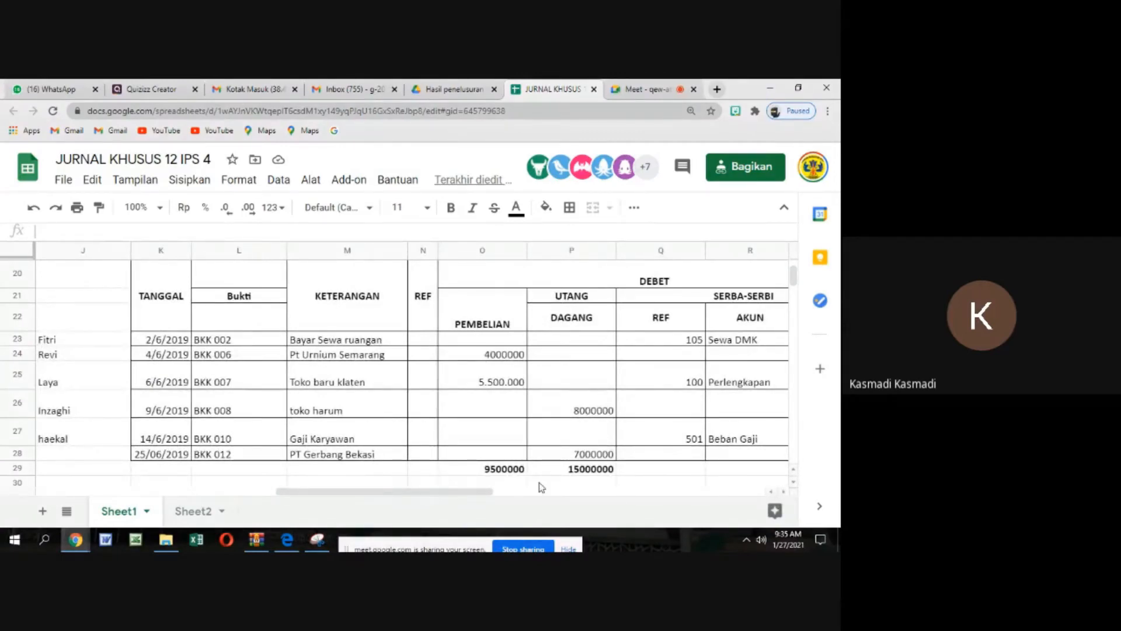
pyautogui.moveTo(476, 492); pyautogui.dragTo(203, 469)
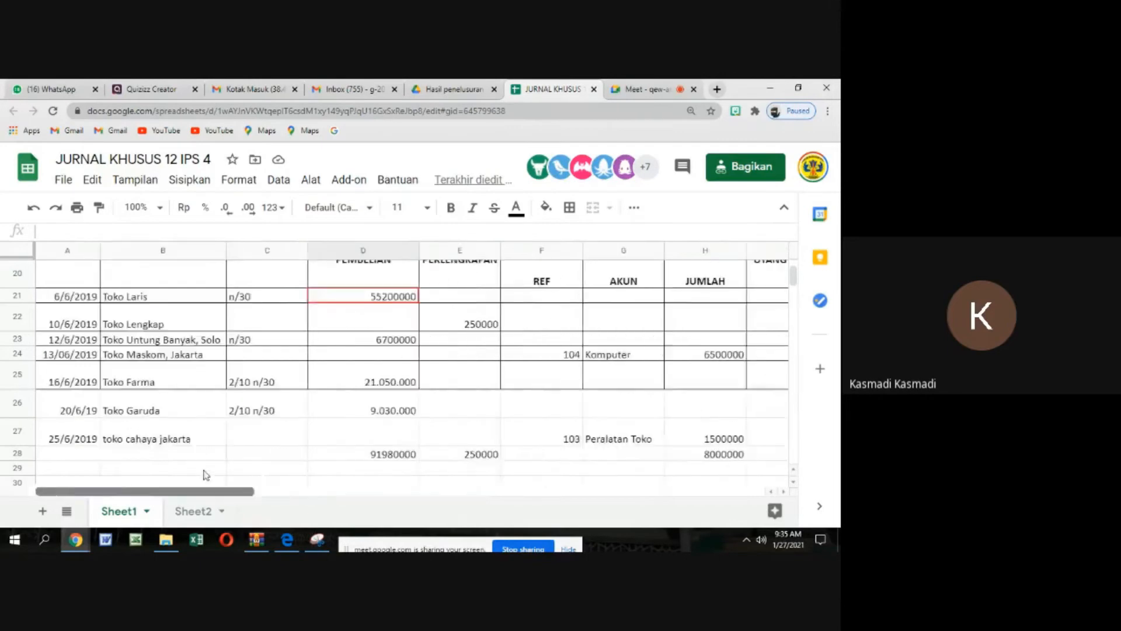
# Select the first TANGGAL cell of the blank payables ledger directly below Toko Laris
pyautogui.scroll(-15, 203, 474)
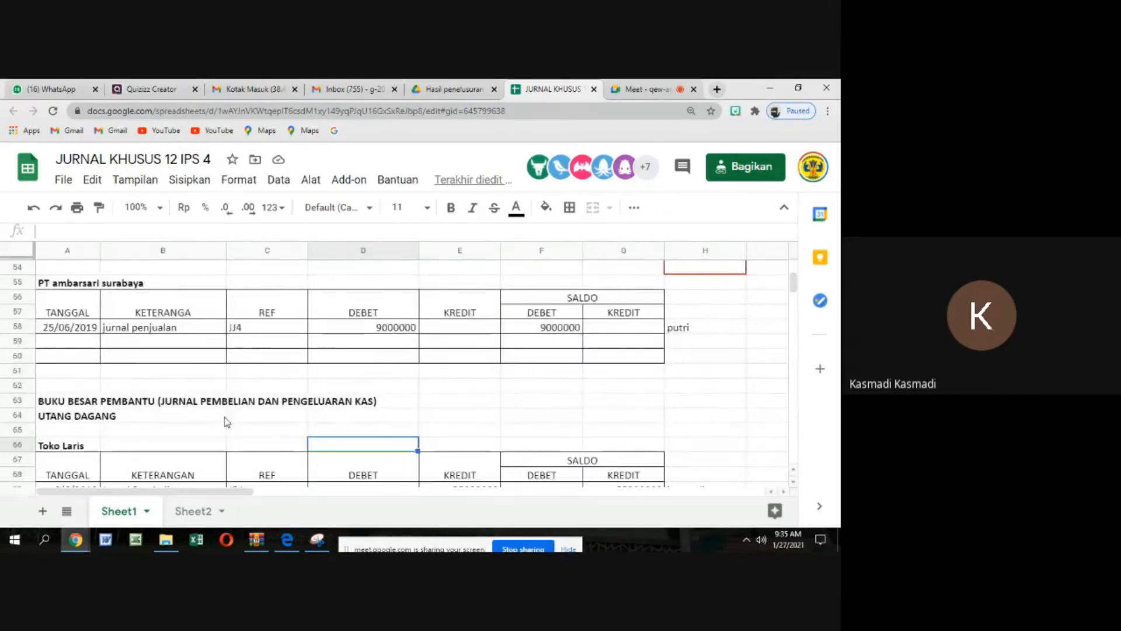
pyautogui.scroll(-3, 233, 420)
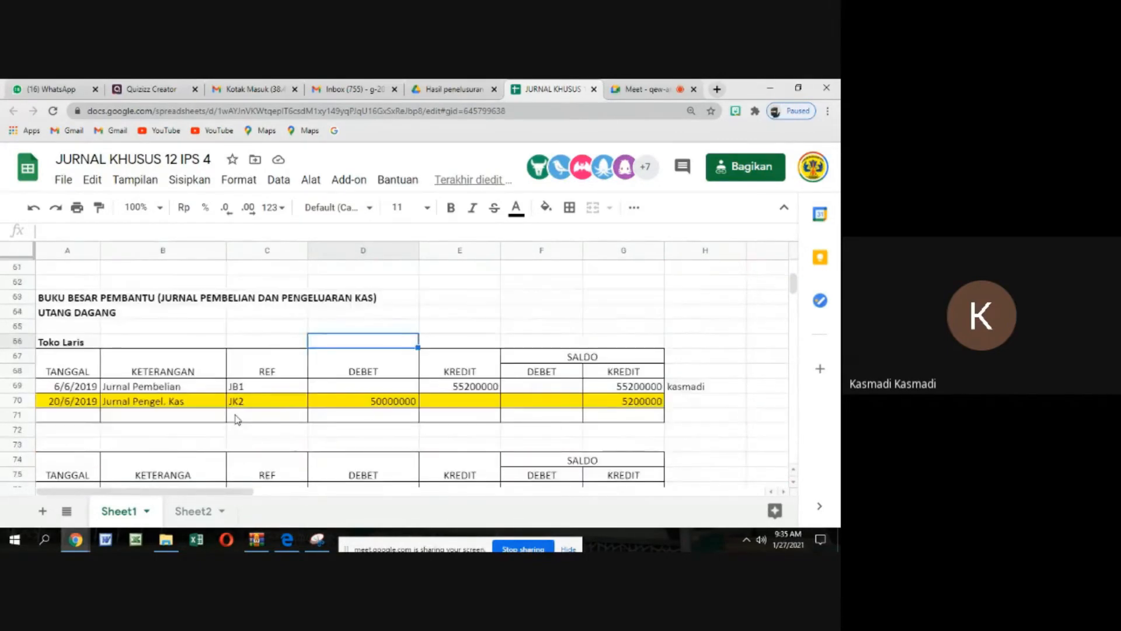
pyautogui.scroll(-4, 235, 418)
pyautogui.click(88, 342)
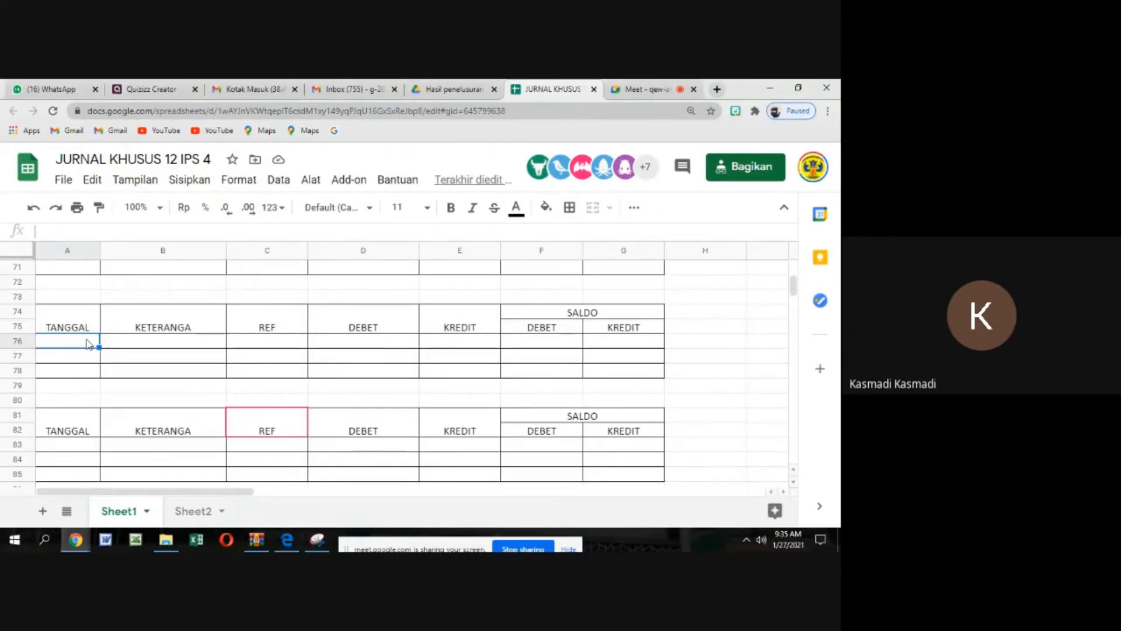
# Switch to the Google Meet call to check the participants, return to the JURNAL KHUSUS 12 IPS 4 spreadsheet and dismiss the presenting notification
pyautogui.click(637, 91)
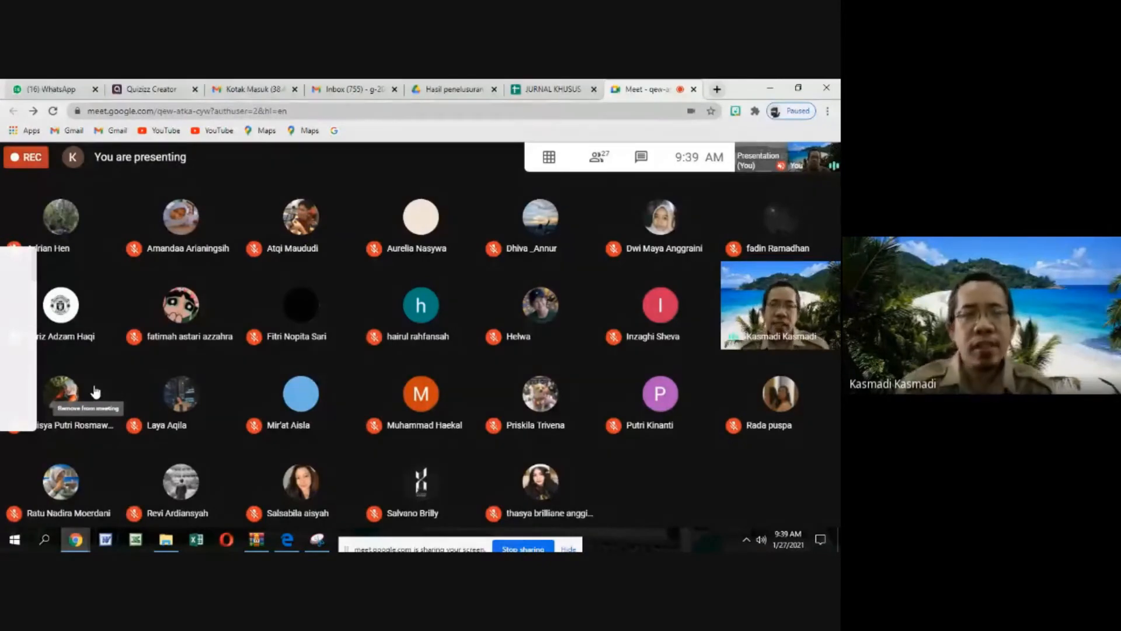
pyautogui.click(542, 89)
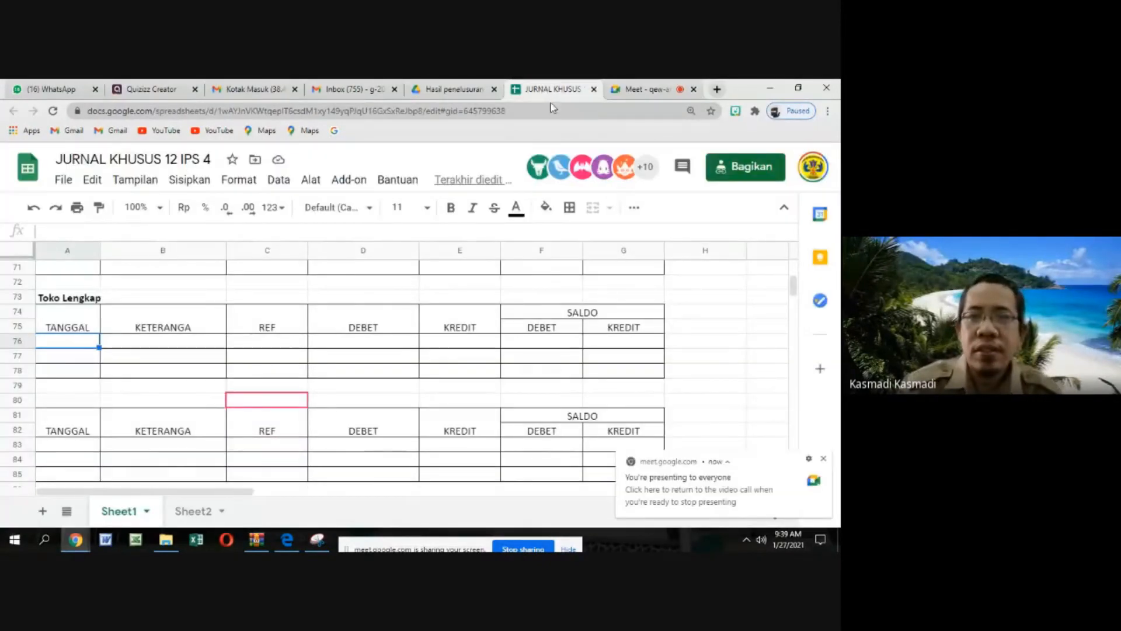
pyautogui.click(823, 459)
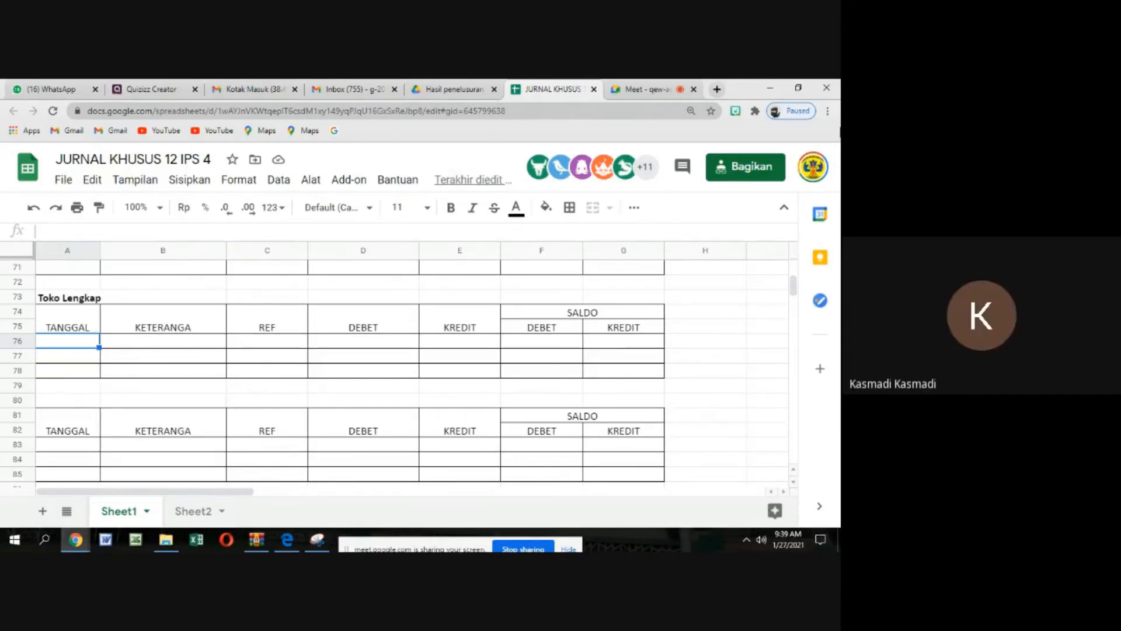
pyautogui.click(632, 95)
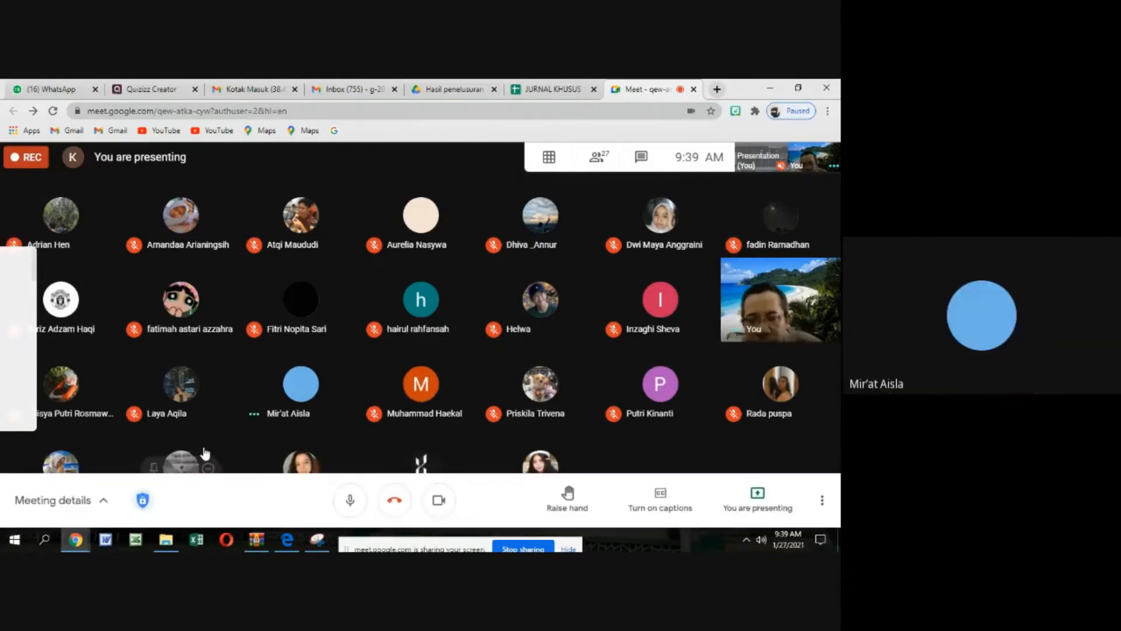
pyautogui.click(529, 92)
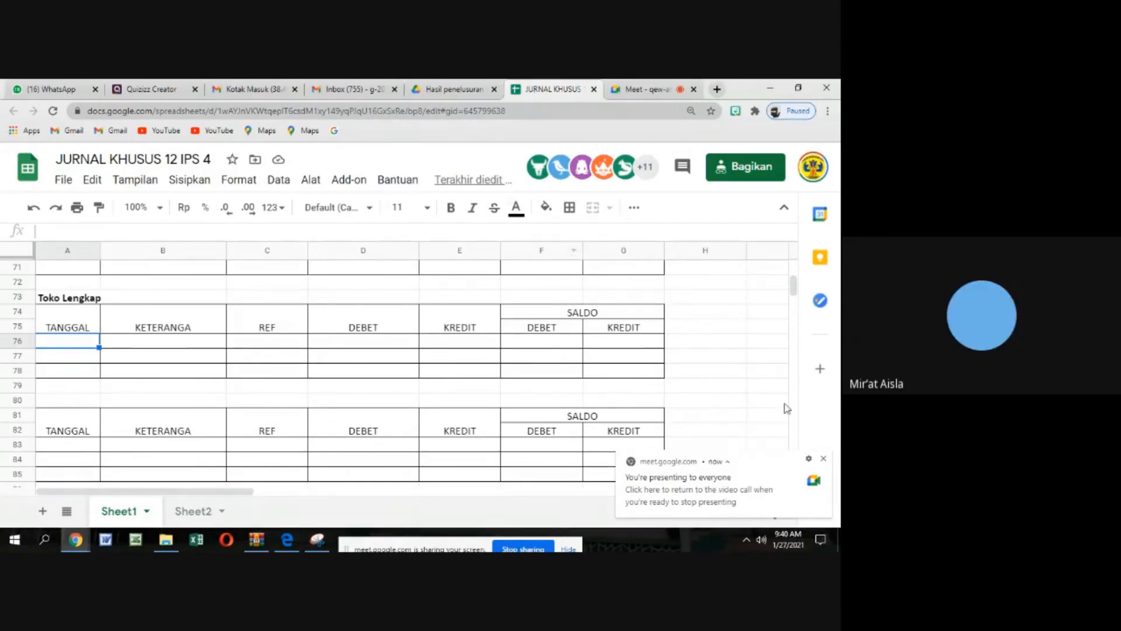
pyautogui.click(824, 458)
# Review the Toko Laris example and check the Toko Lengkap and Toko Maskom payables ledgers being filled in below it
pyautogui.scroll(3, 314, 367)
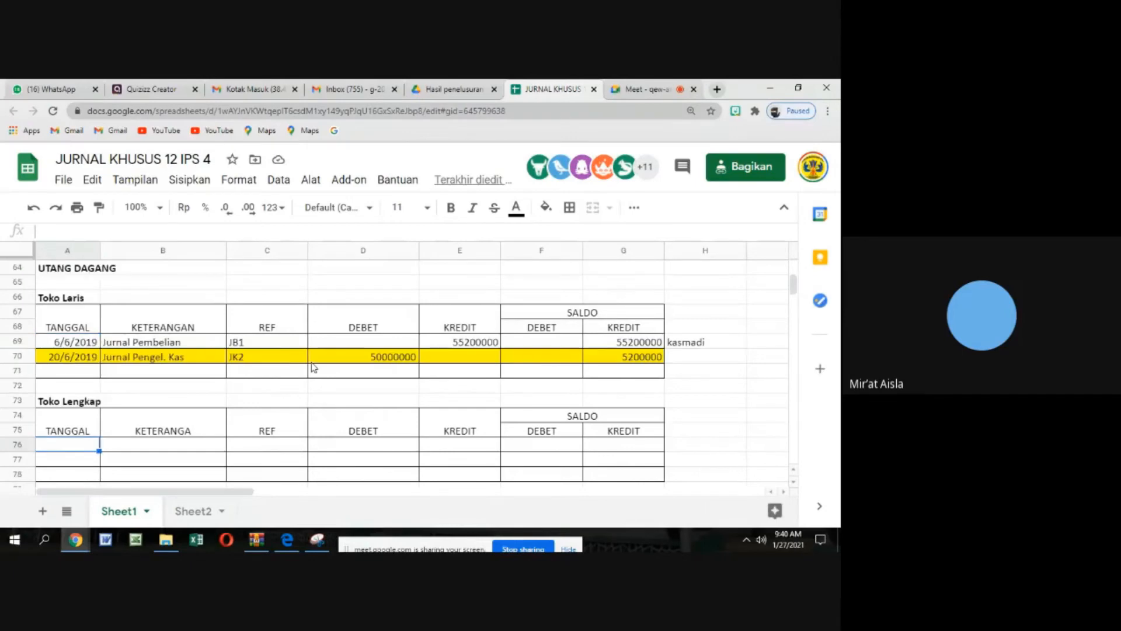
pyautogui.scroll(-1, 314, 367)
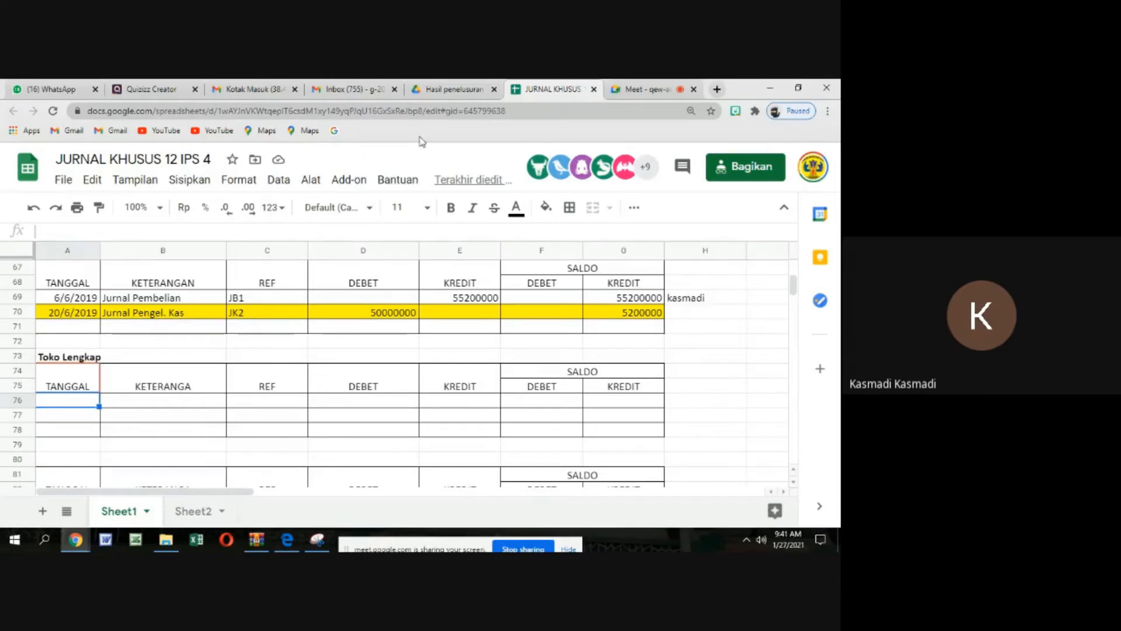
pyautogui.scroll(-1, 348, 420)
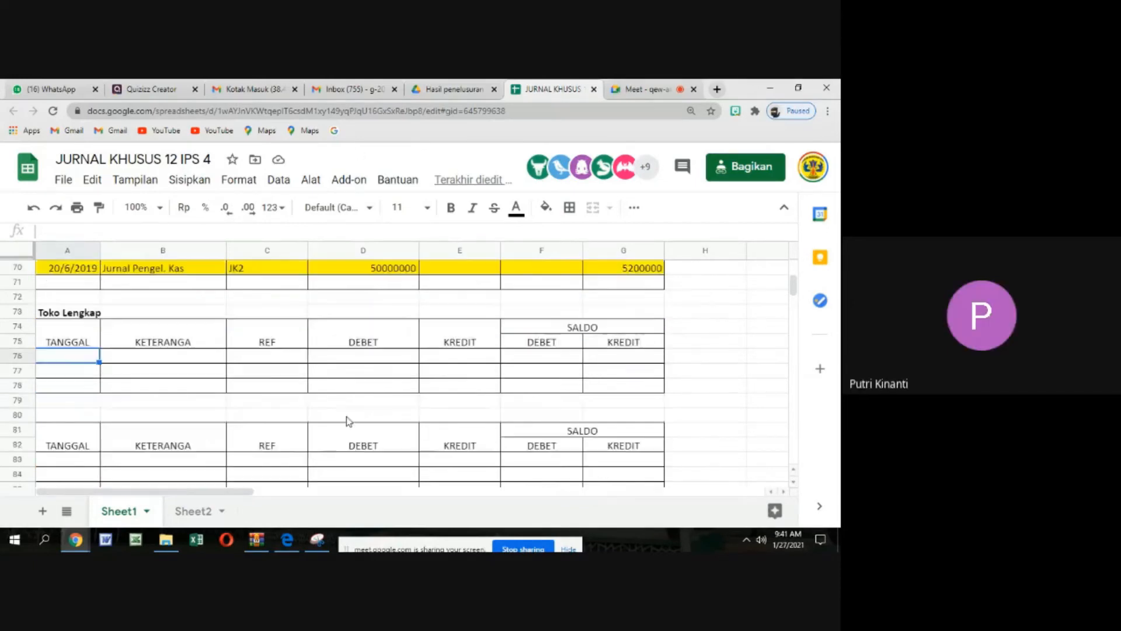
pyautogui.scroll(-1, 348, 421)
pyautogui.scroll(-2, 349, 420)
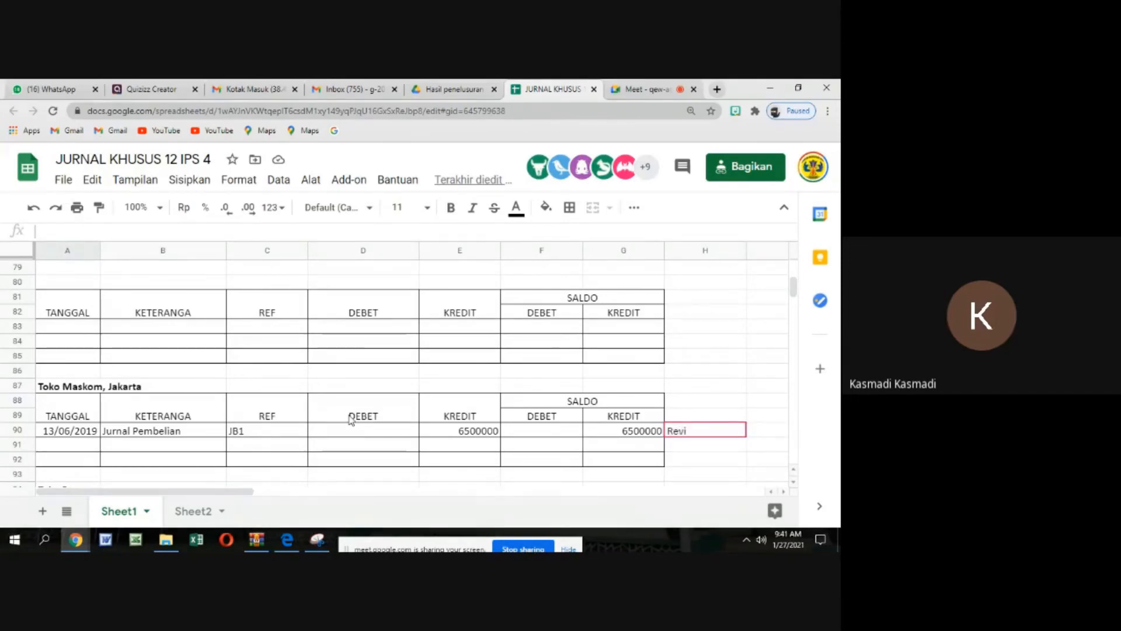
pyautogui.scroll(2, 541, 372)
pyautogui.scroll(2, 540, 371)
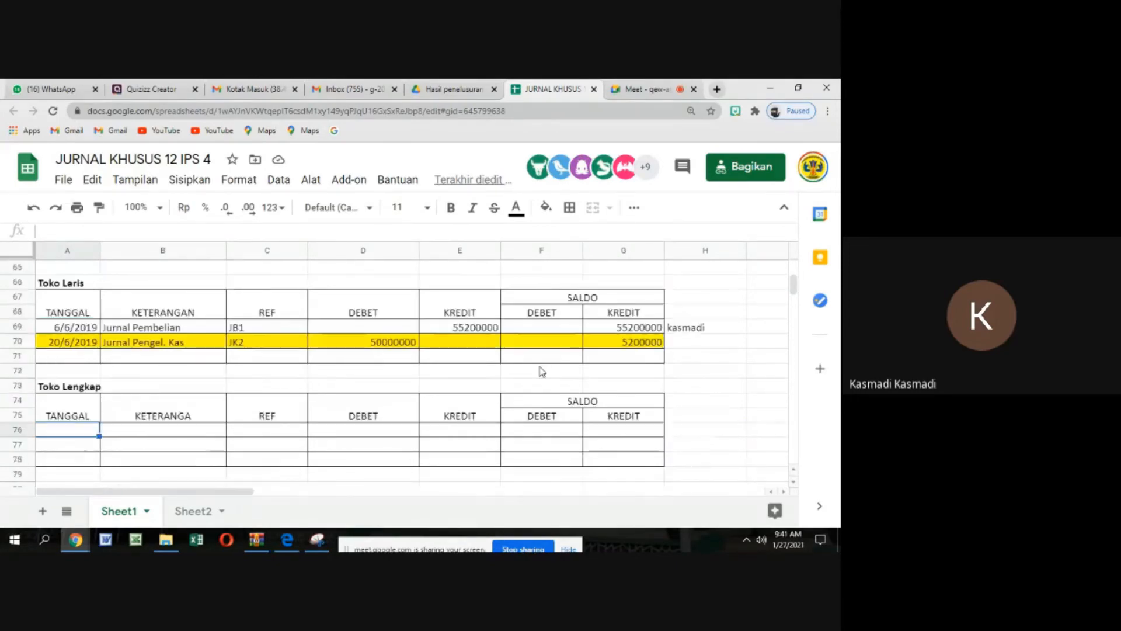
pyautogui.scroll(-4, 540, 371)
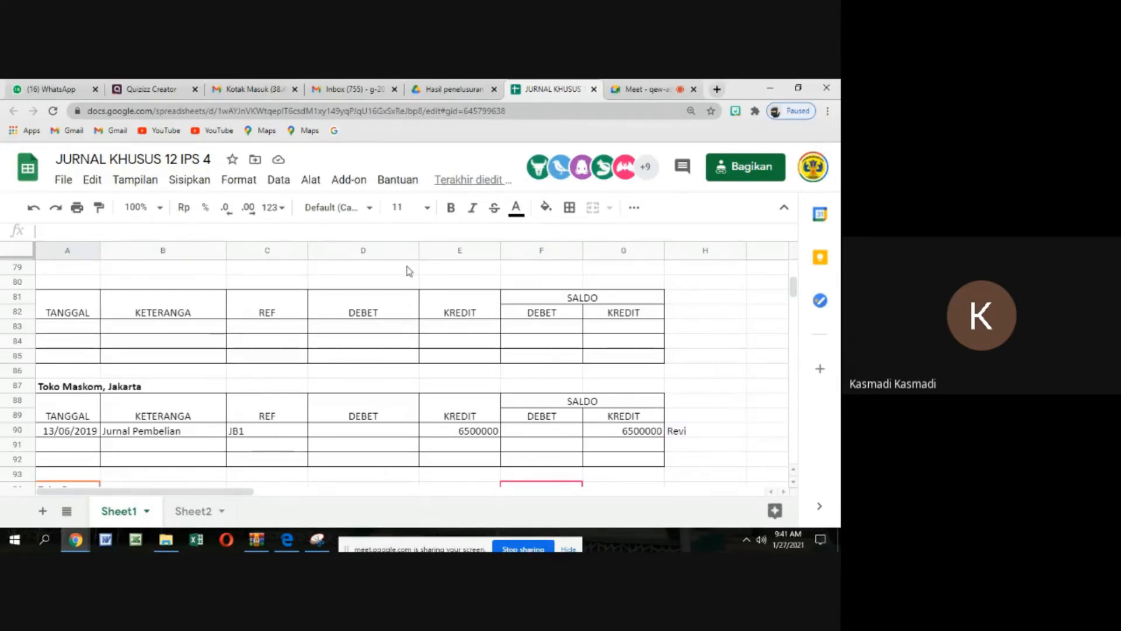
# Examine the Toko Maskom, Jakarta row in the purchases journal, checking its supplier, account, amount and trade payables columns
pyautogui.scroll(10, 400, 266)
pyautogui.scroll(3, 401, 266)
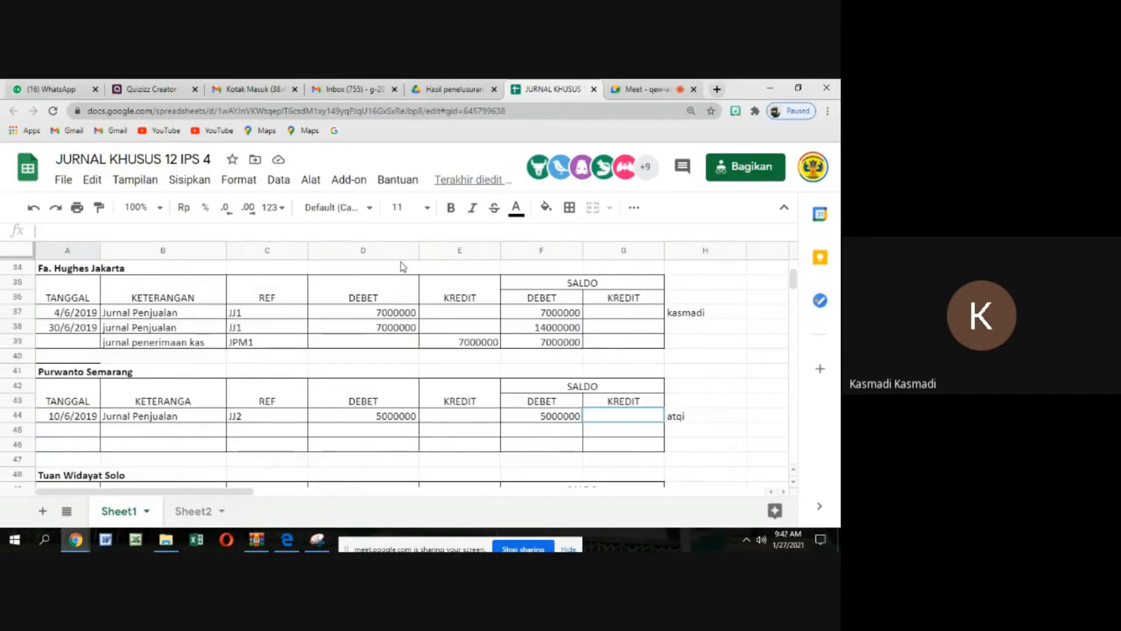
pyautogui.scroll(3, 397, 264)
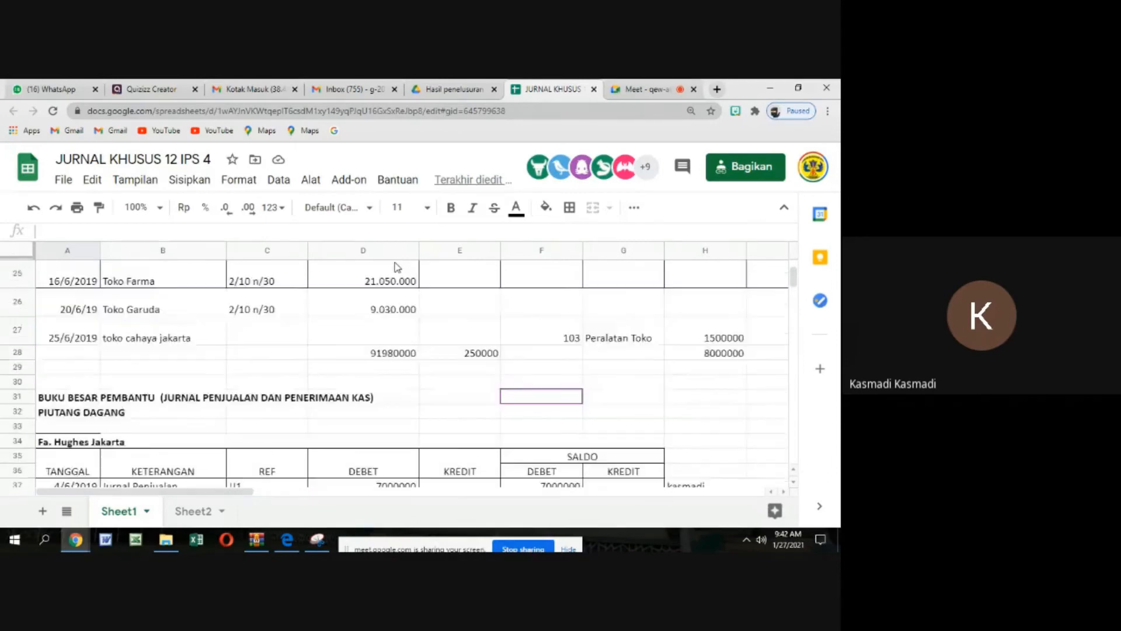
pyautogui.scroll(-4, 398, 269)
pyautogui.scroll(5, 397, 275)
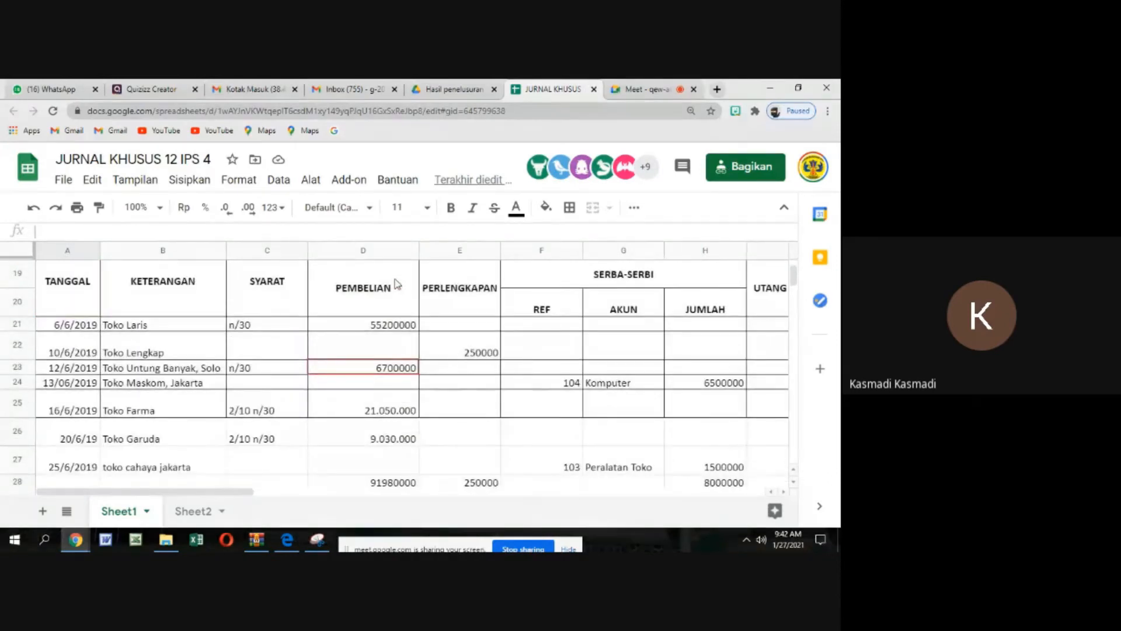
pyautogui.scroll(-1, 397, 284)
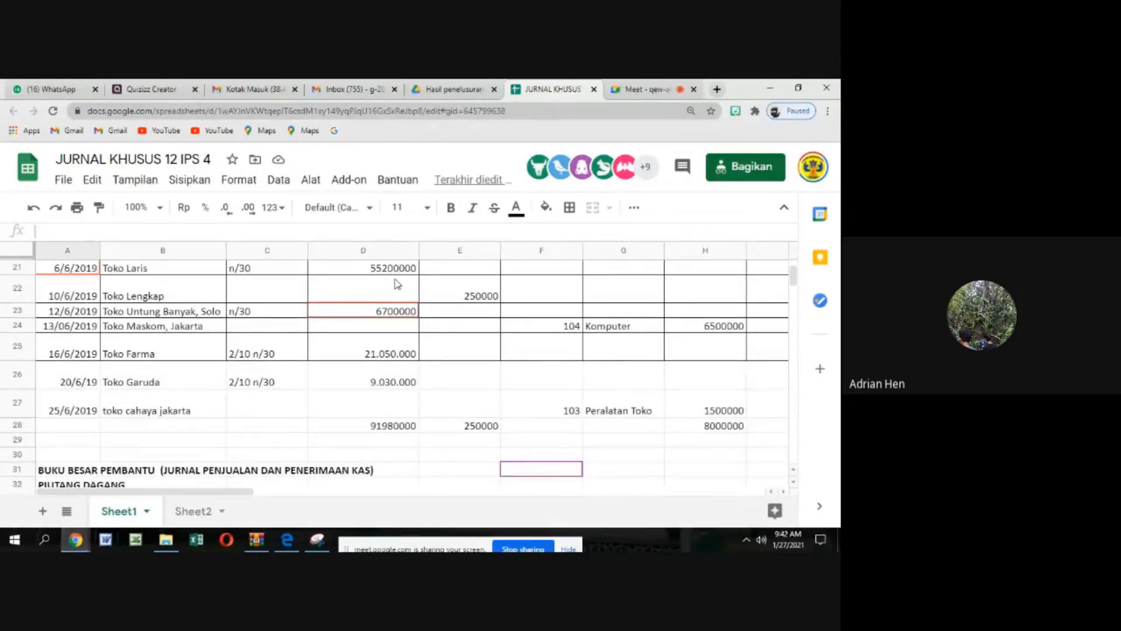
pyautogui.click(193, 330)
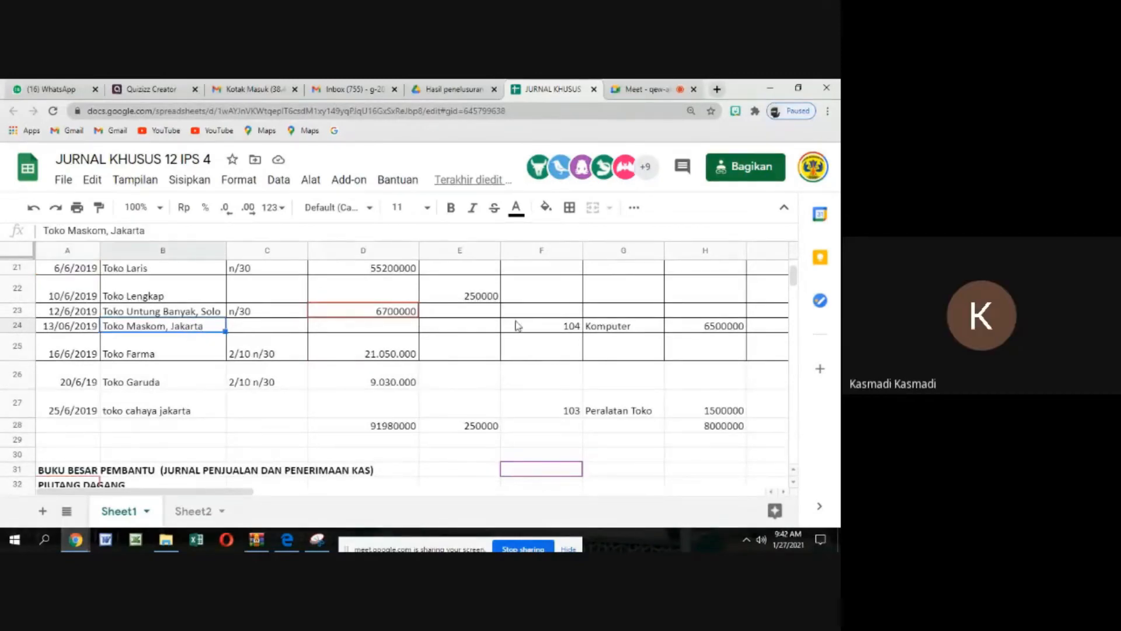
pyautogui.click(606, 335)
pyautogui.click(671, 328)
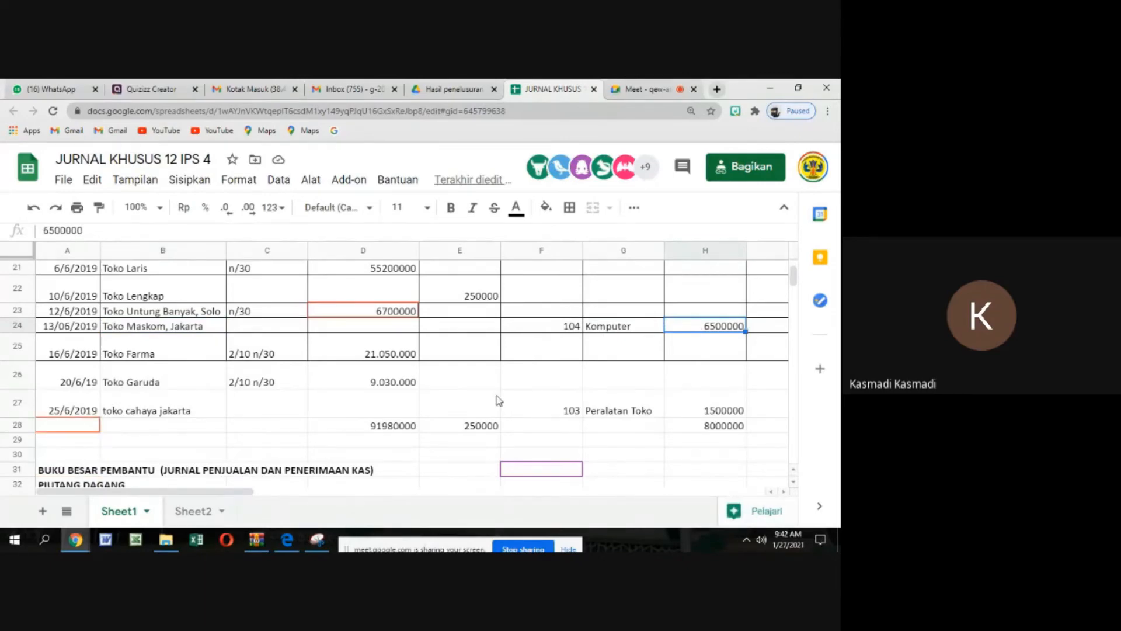
pyautogui.click(785, 493)
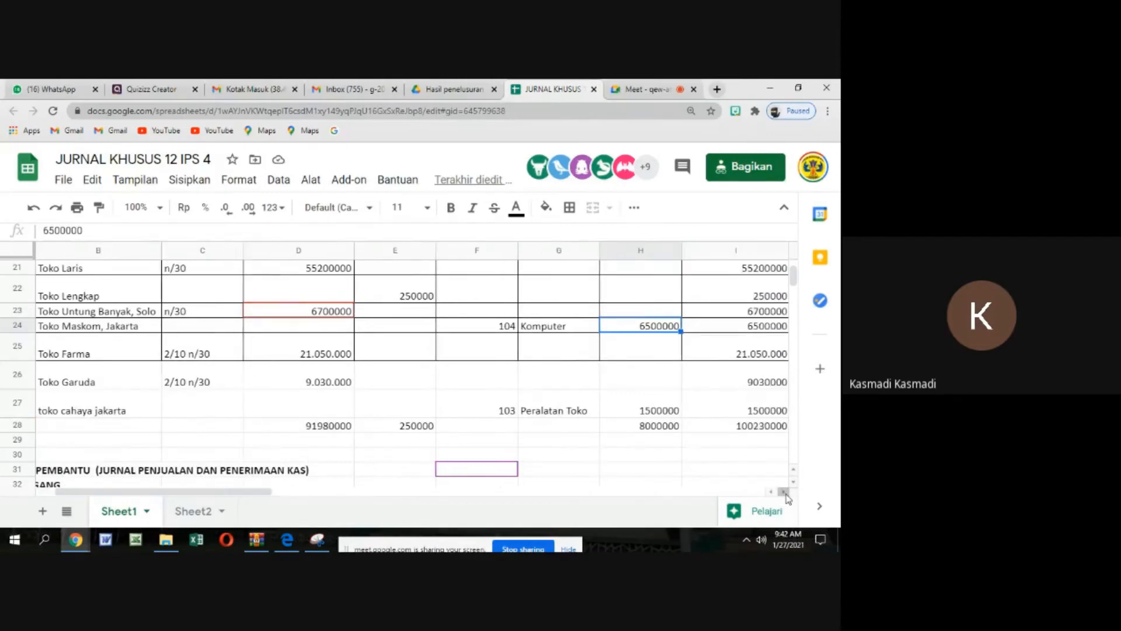
# Review the supplier payables ledgers from Toko Maskom, Jakarta through Toko Farma and TOKO GARUDA to PT GERBANG BEKASI
pyautogui.scroll(-5, 222, 401)
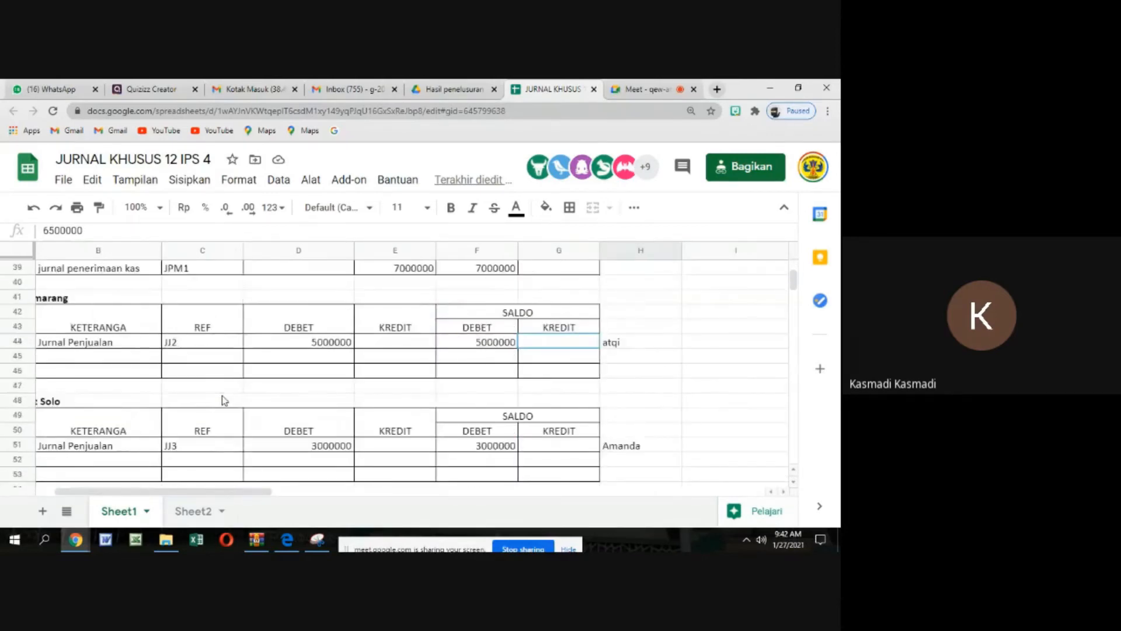
pyautogui.scroll(-10, 222, 401)
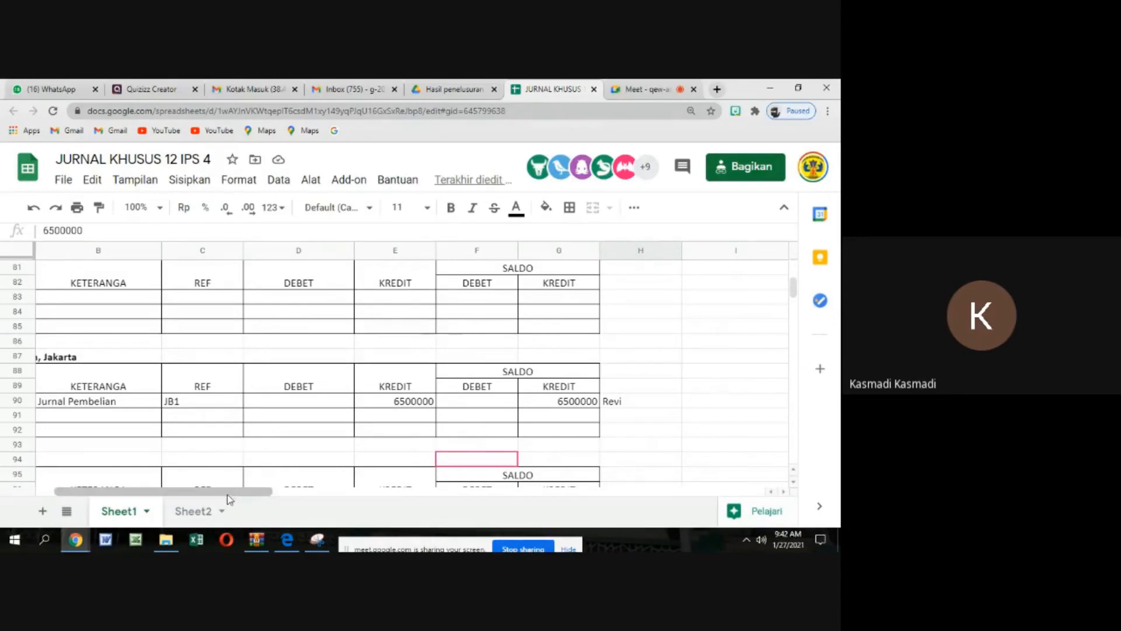
pyautogui.hscroll(-2, 226, 496)
pyautogui.scroll(-3, 167, 438)
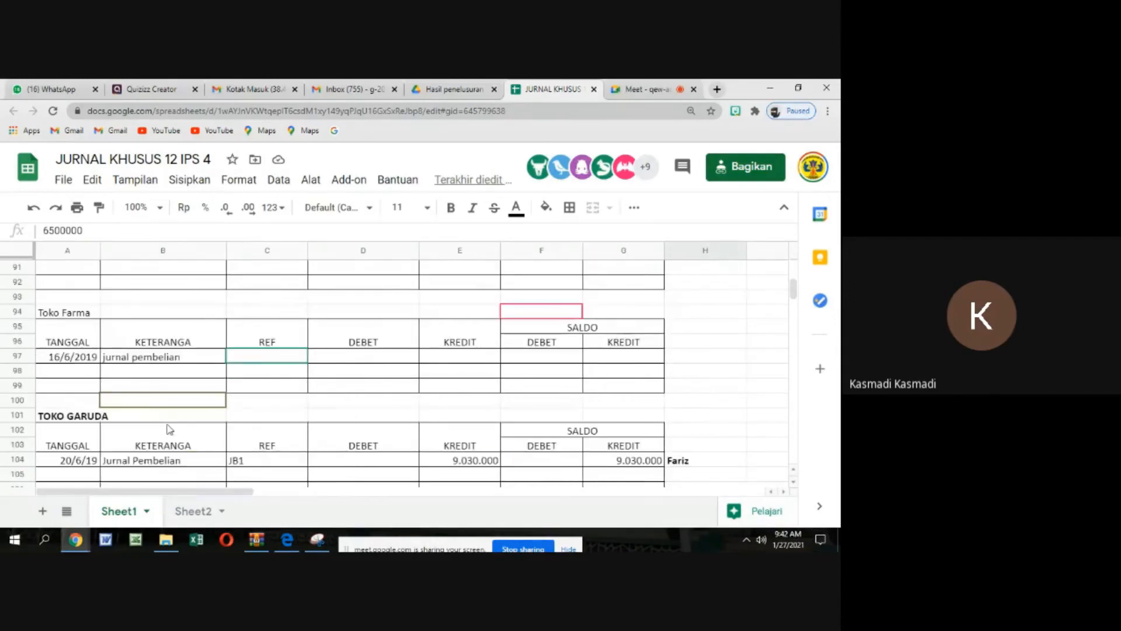
pyautogui.scroll(-5, 169, 429)
pyautogui.scroll(-2, 169, 429)
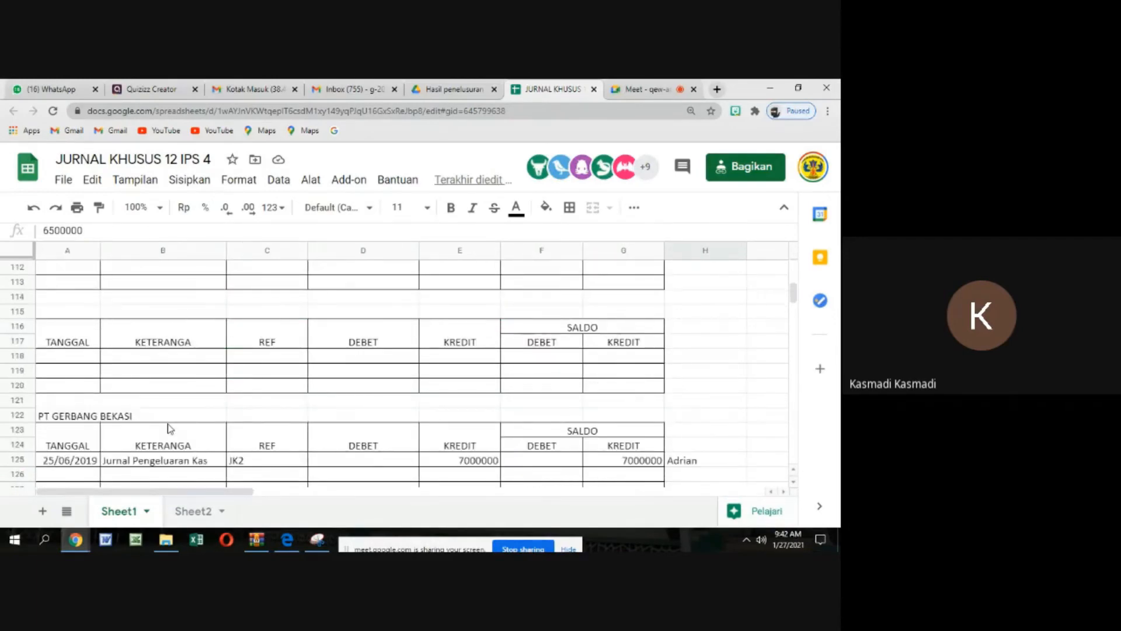
pyautogui.scroll(-1, 169, 429)
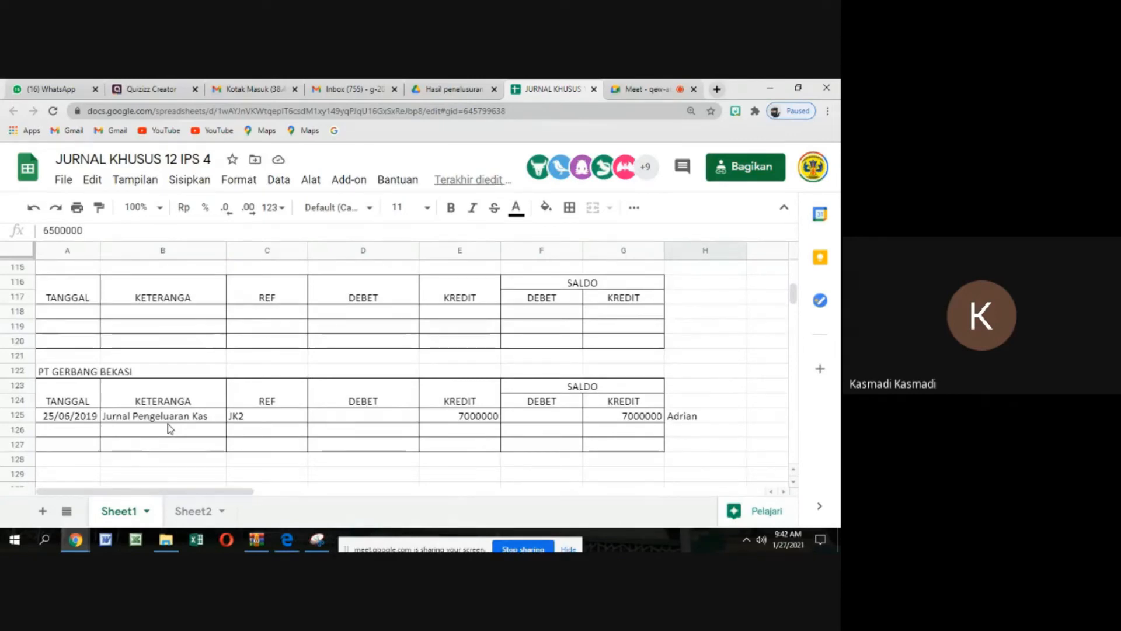
pyautogui.scroll(3, 198, 438)
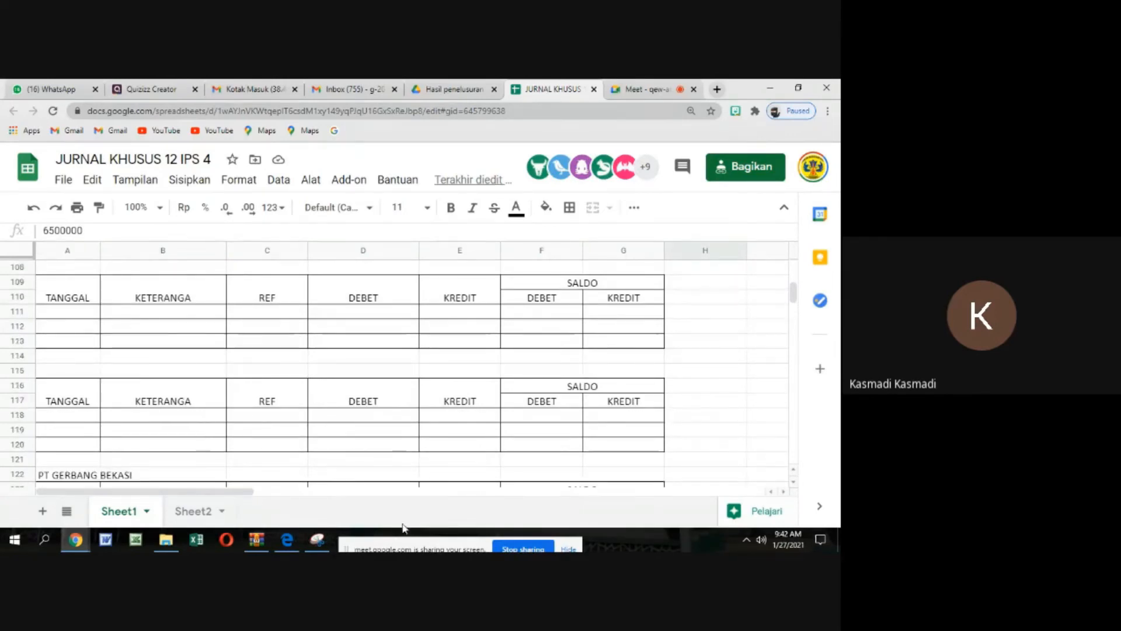
pyautogui.scroll(7, 536, 468)
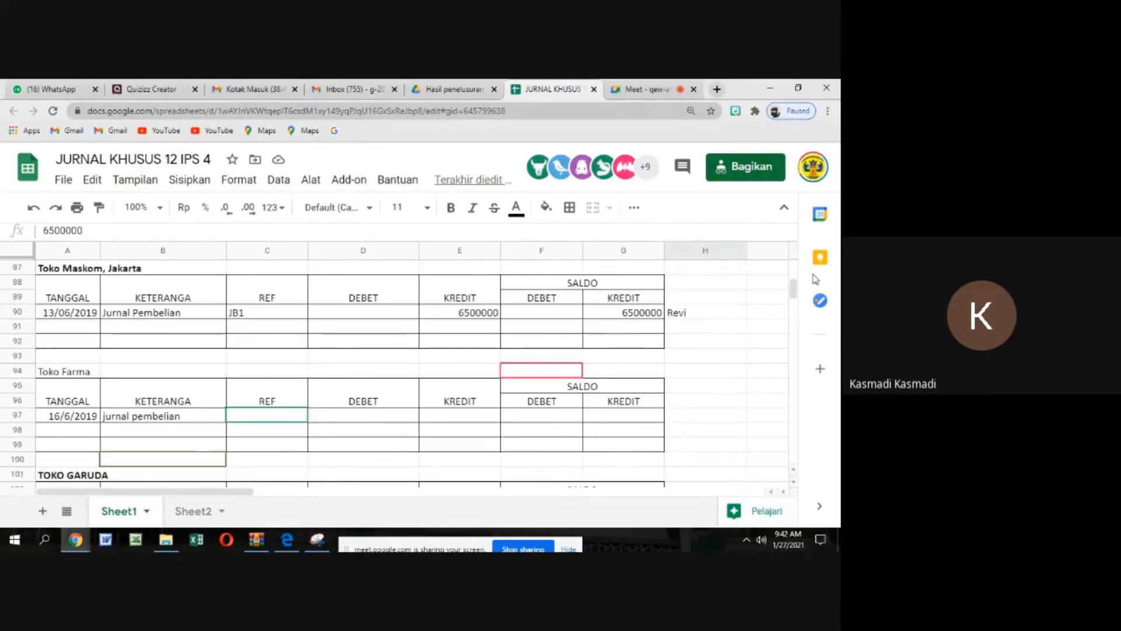
# Examine the PT Gerbang Bekasi row in the cash payments journal, checking its payables, cash and discount columns
pyautogui.click(785, 492)
pyautogui.click(786, 495)
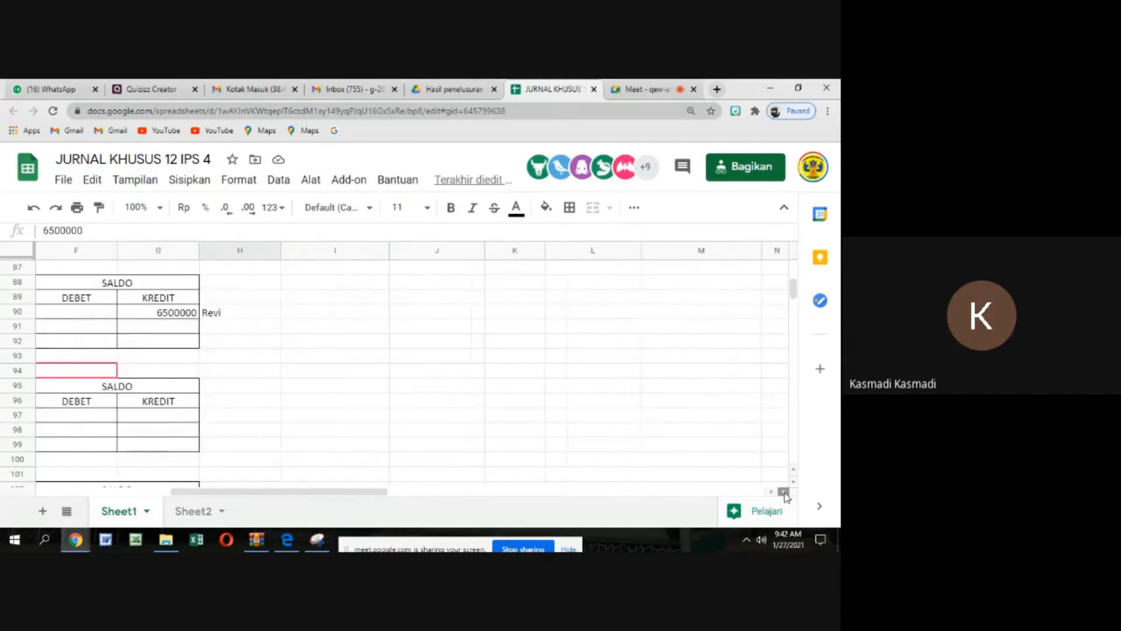
pyautogui.click(785, 496)
pyautogui.click(785, 495)
pyautogui.click(786, 496)
pyautogui.scroll(5, 742, 467)
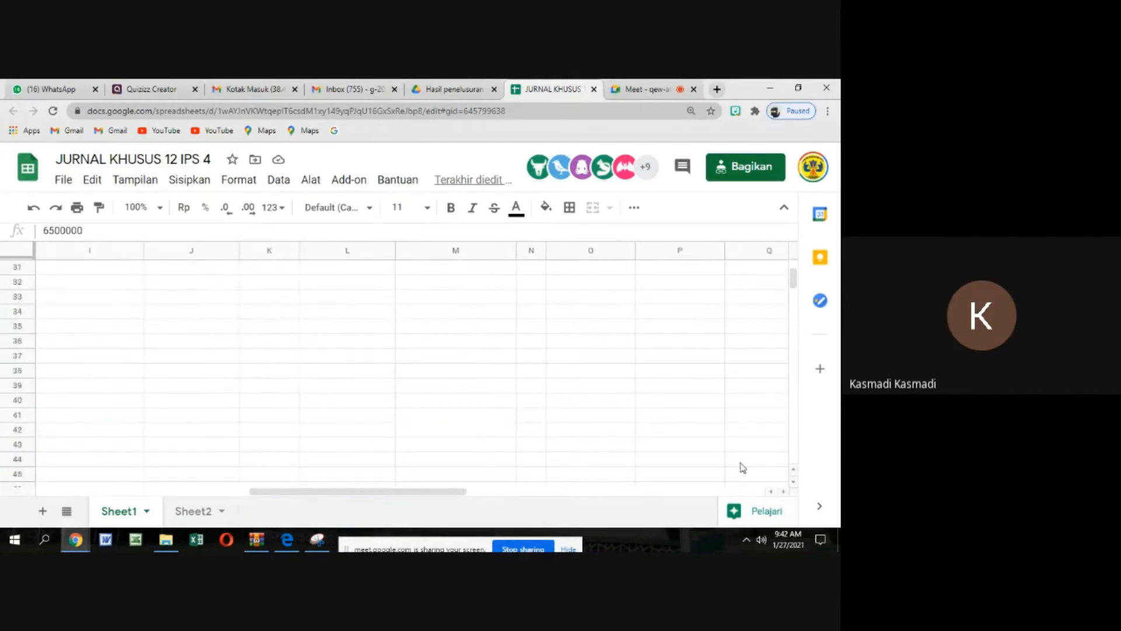
pyautogui.scroll(15, 602, 457)
pyautogui.scroll(-5, 602, 458)
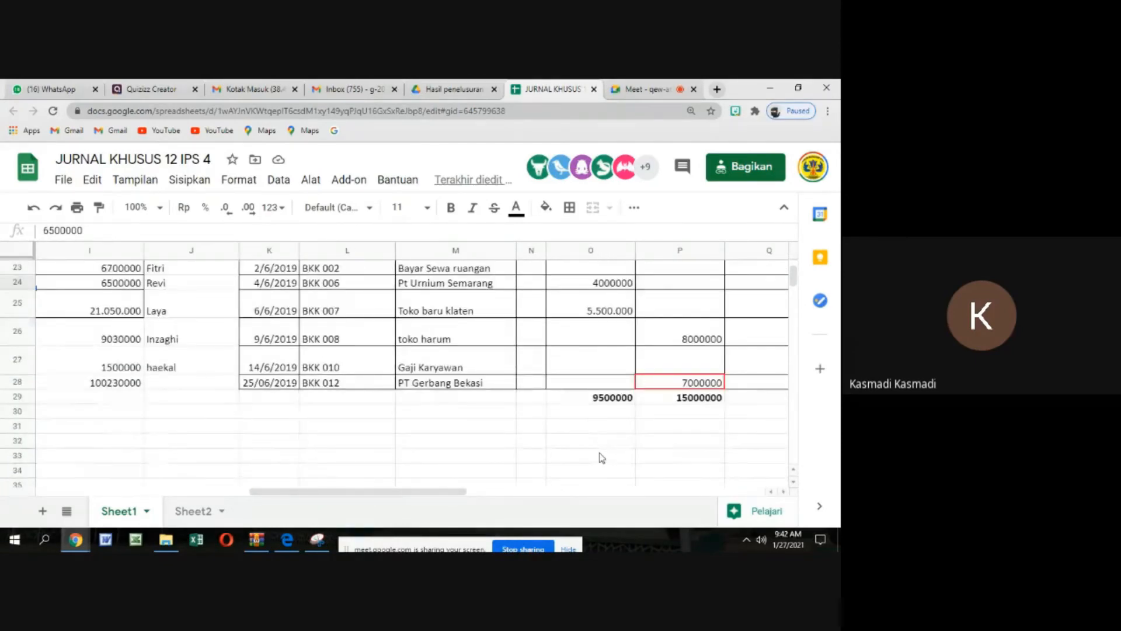
pyautogui.click(783, 493)
pyautogui.click(784, 493)
pyautogui.click(784, 493)
pyautogui.click(784, 494)
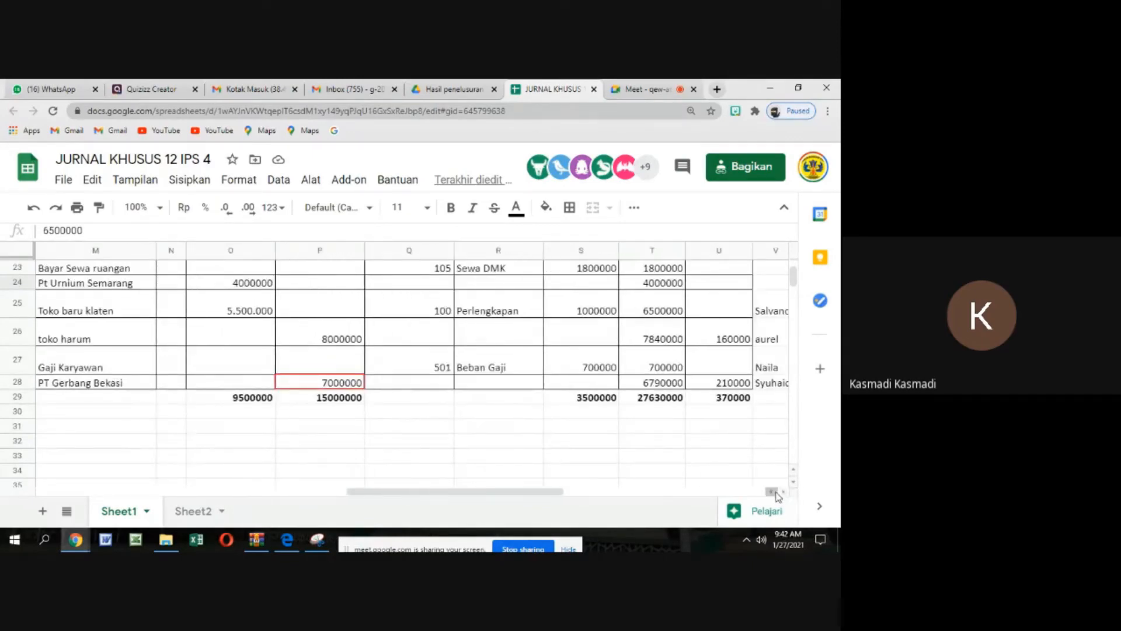
# Insert one row above the 25/06/2019 entry in the PT GERBANG BEKASI payables ledger
pyautogui.scroll(-10, 303, 368)
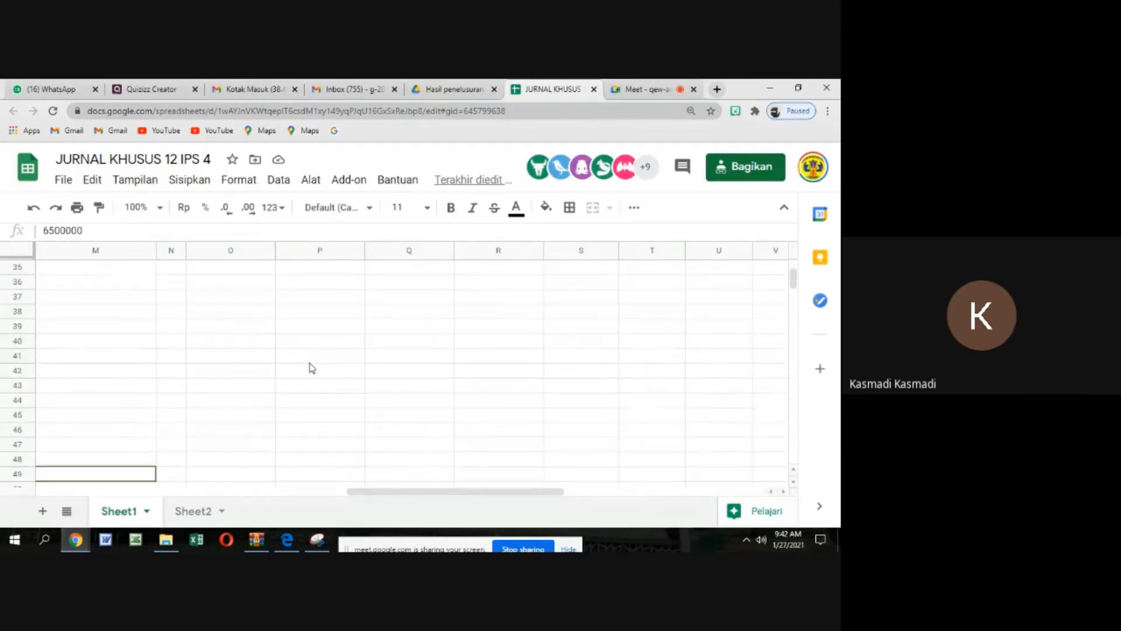
pyautogui.moveTo(353, 492); pyautogui.dragTo(64, 493)
pyautogui.scroll(-15, 121, 393)
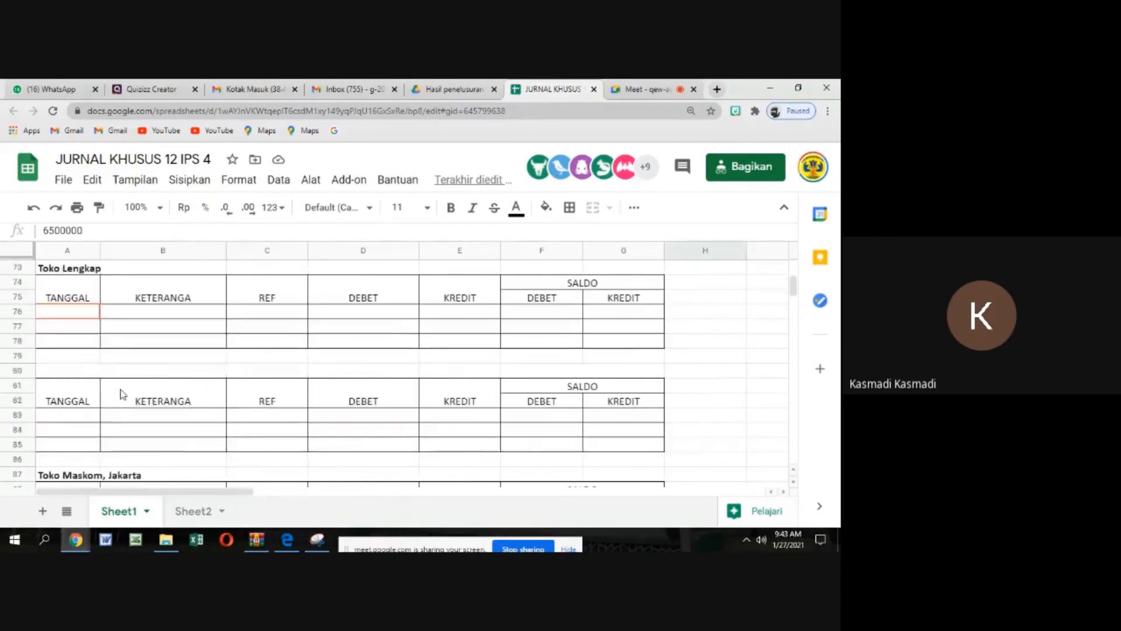
pyautogui.scroll(-7, 121, 393)
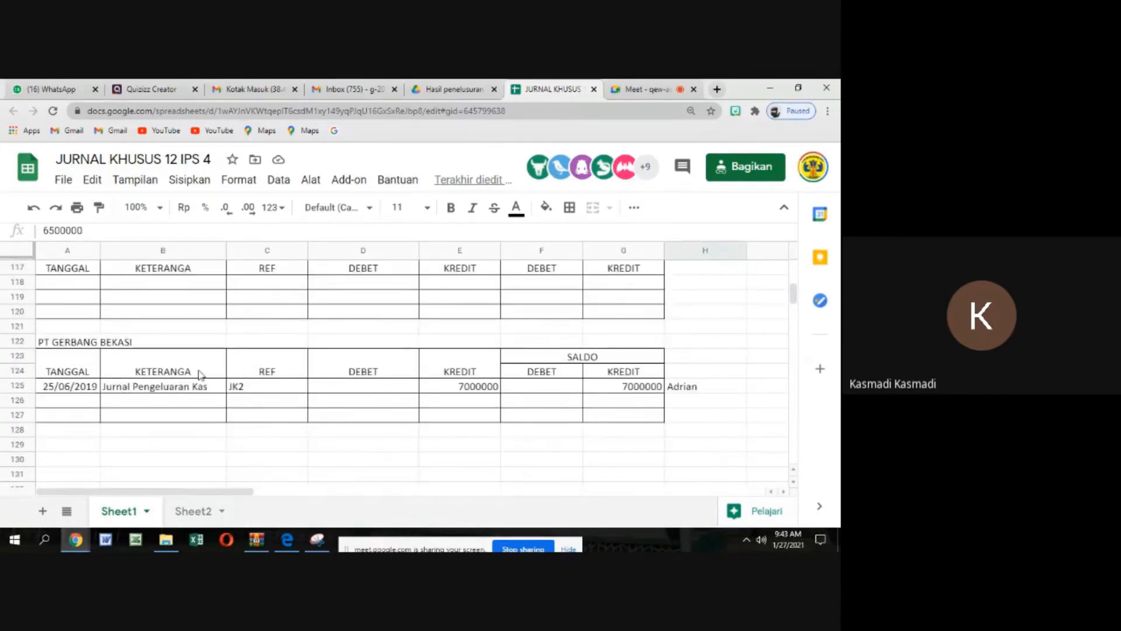
pyautogui.scroll(1, 239, 370)
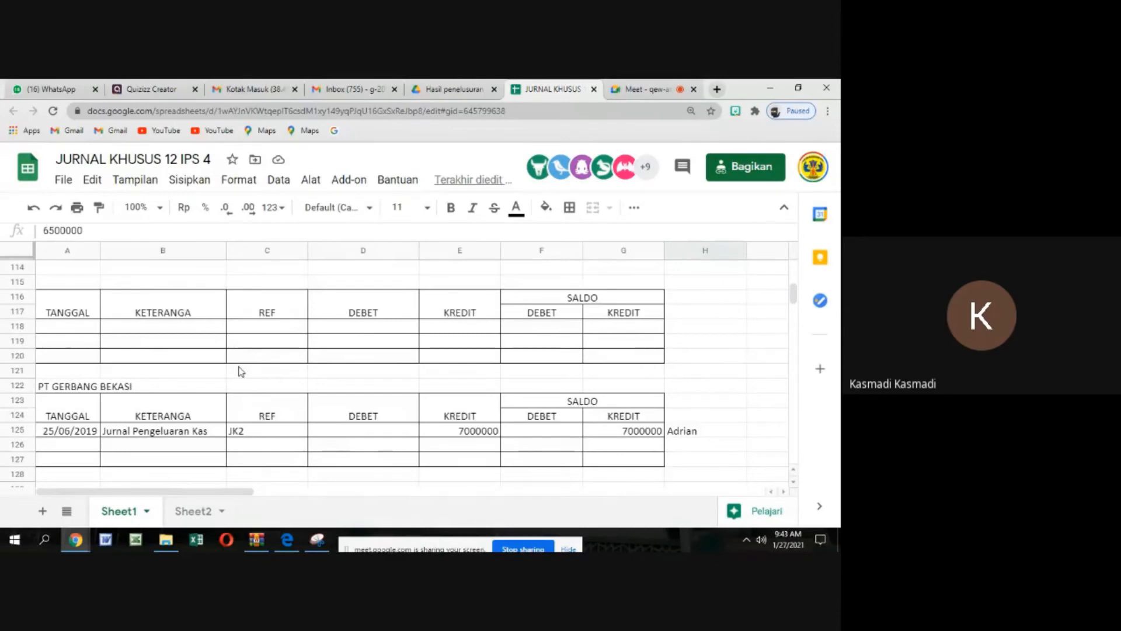
pyautogui.click(20, 435)
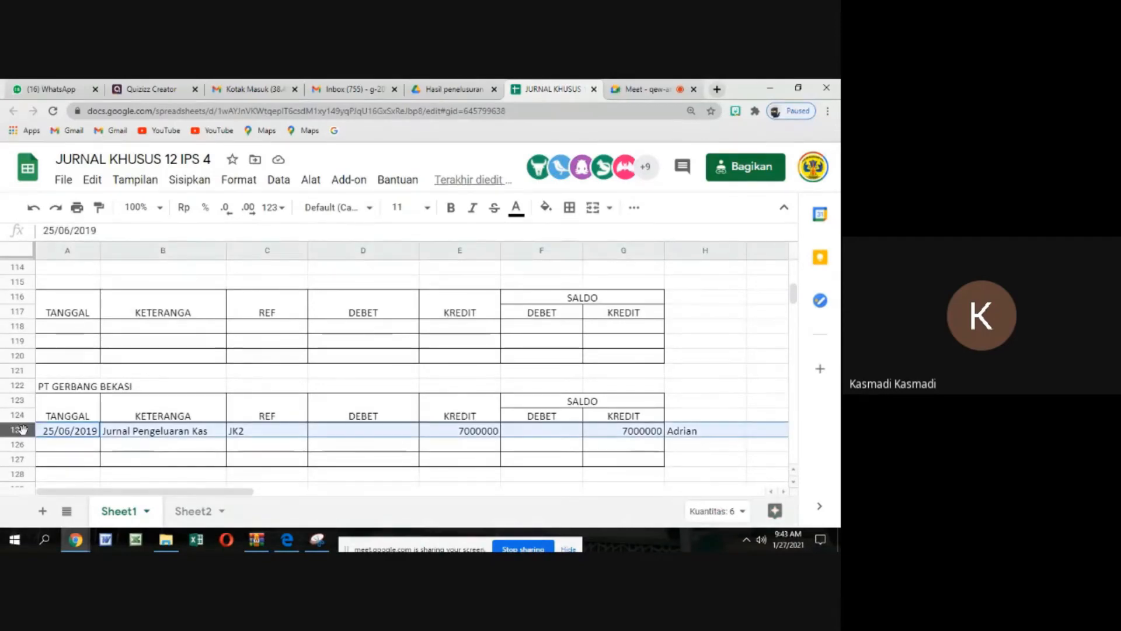
pyautogui.rightClick(24, 437)
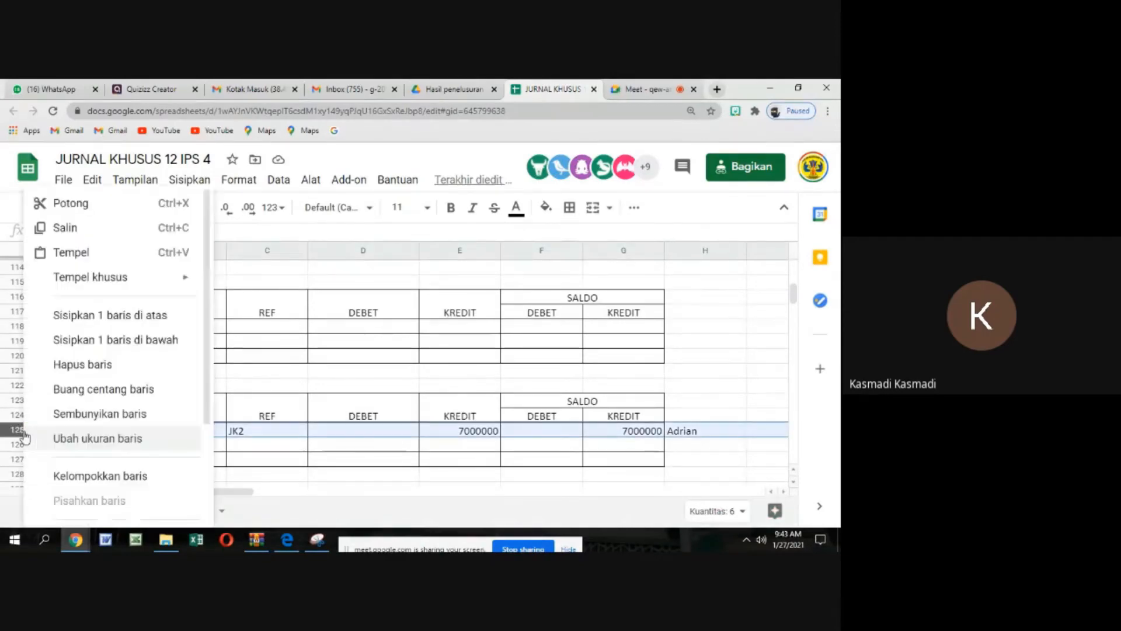
pyautogui.click(82, 314)
pyautogui.click(255, 376)
# Check the TOKO GARUDA and Toko Laris ledger postings against the supplier rows, terms and amounts in the JURNAL PEMBELIAN
pyautogui.scroll(3, 474, 358)
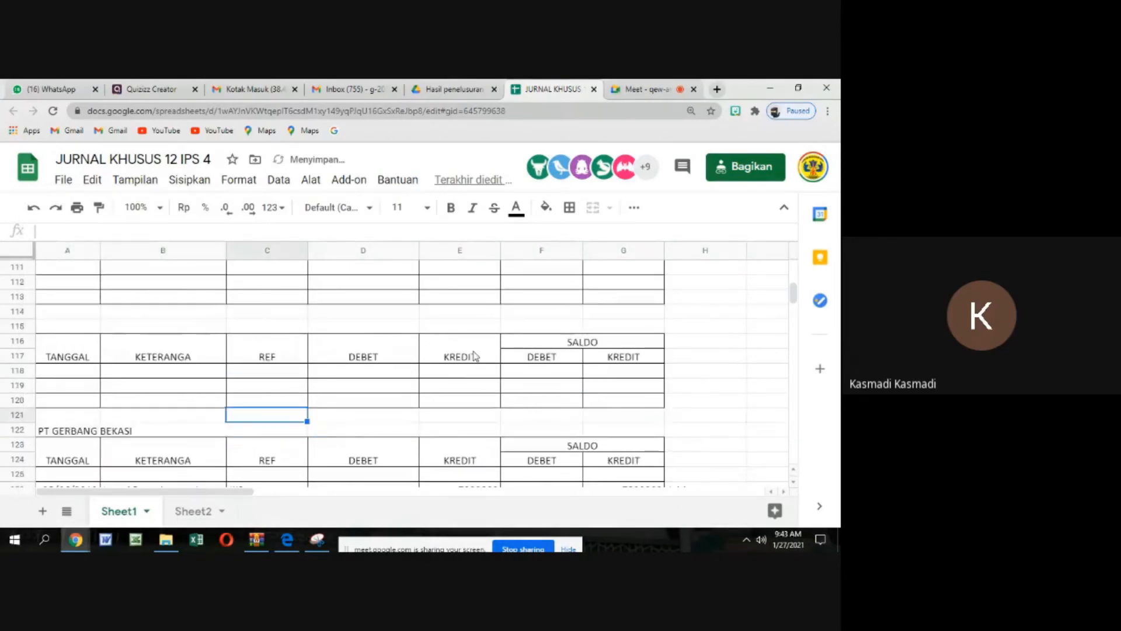
pyautogui.scroll(1, 474, 356)
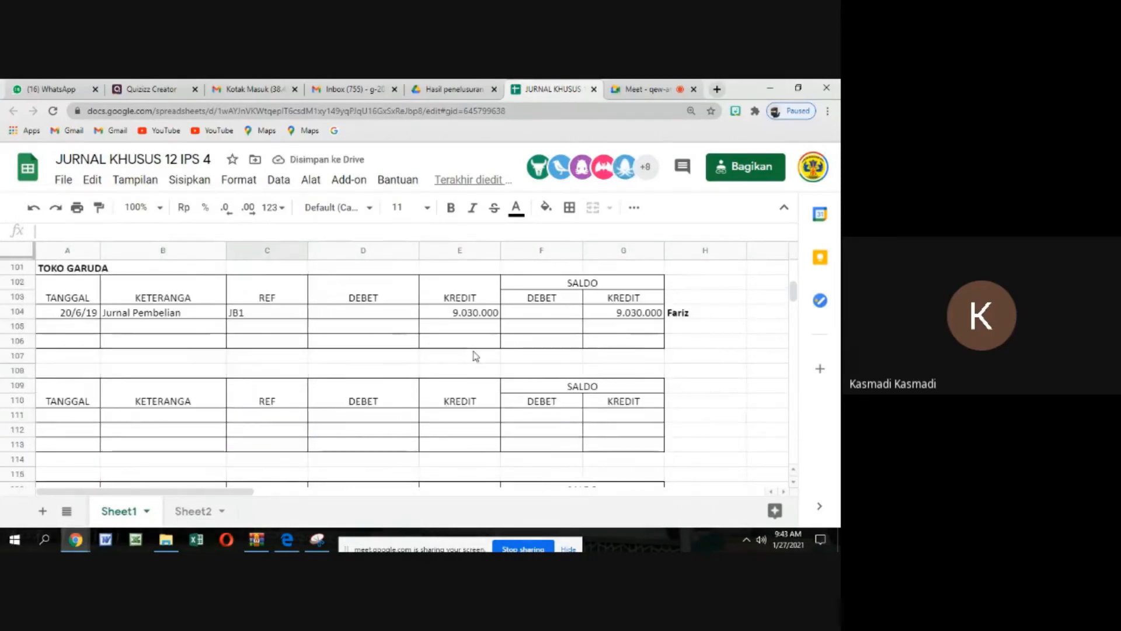
pyautogui.scroll(1, 474, 356)
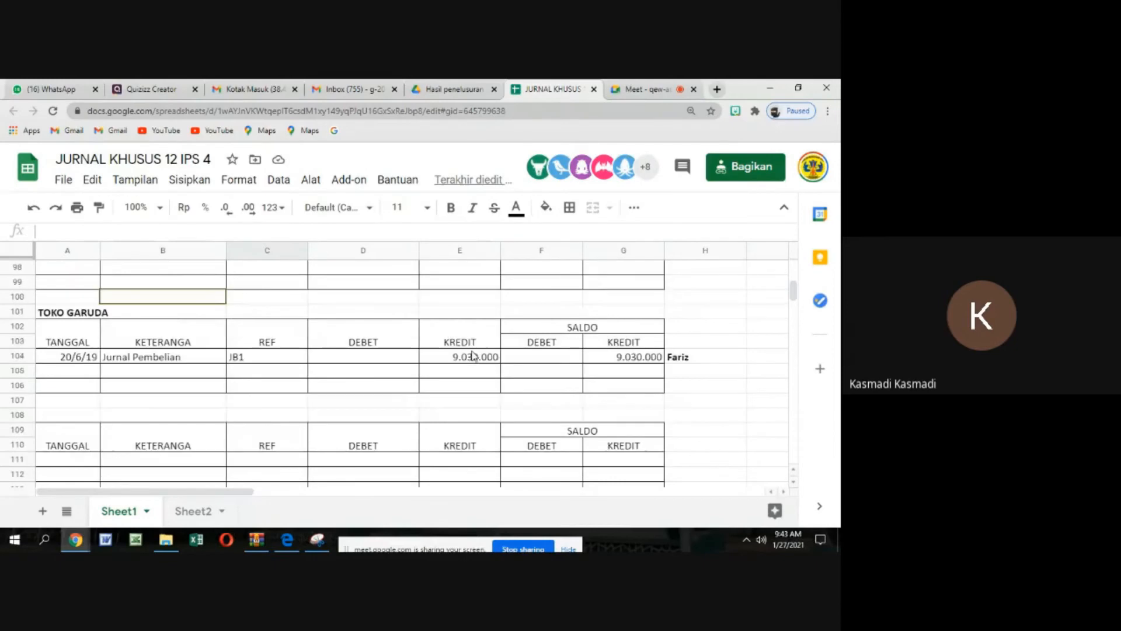
pyautogui.scroll(15, 476, 420)
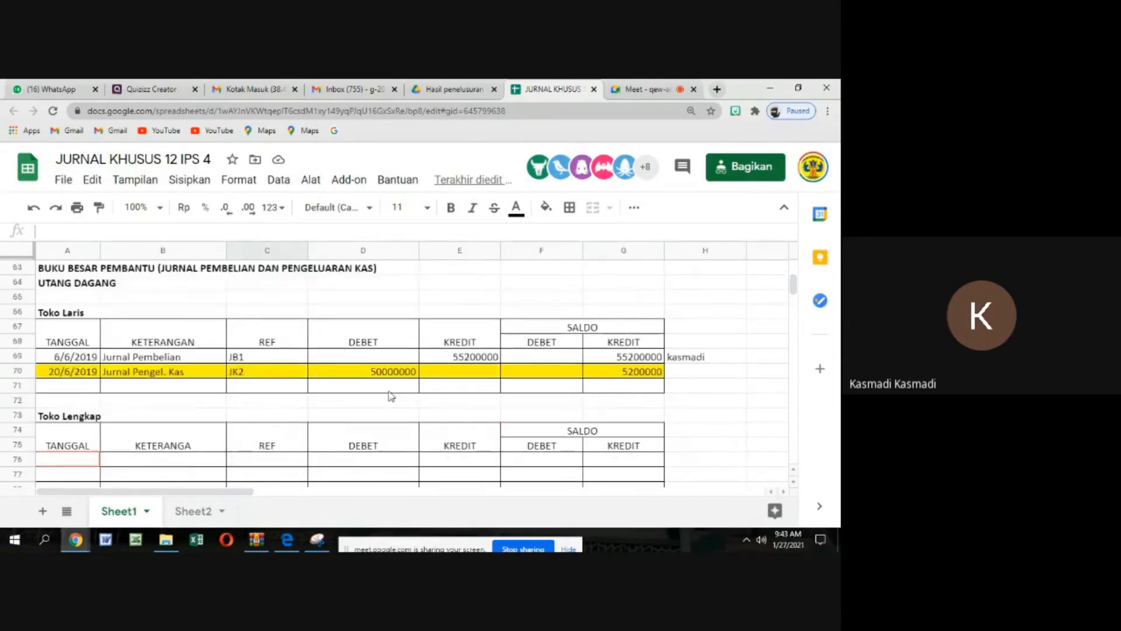
pyautogui.scroll(5, 332, 322)
pyautogui.scroll(5, 332, 322)
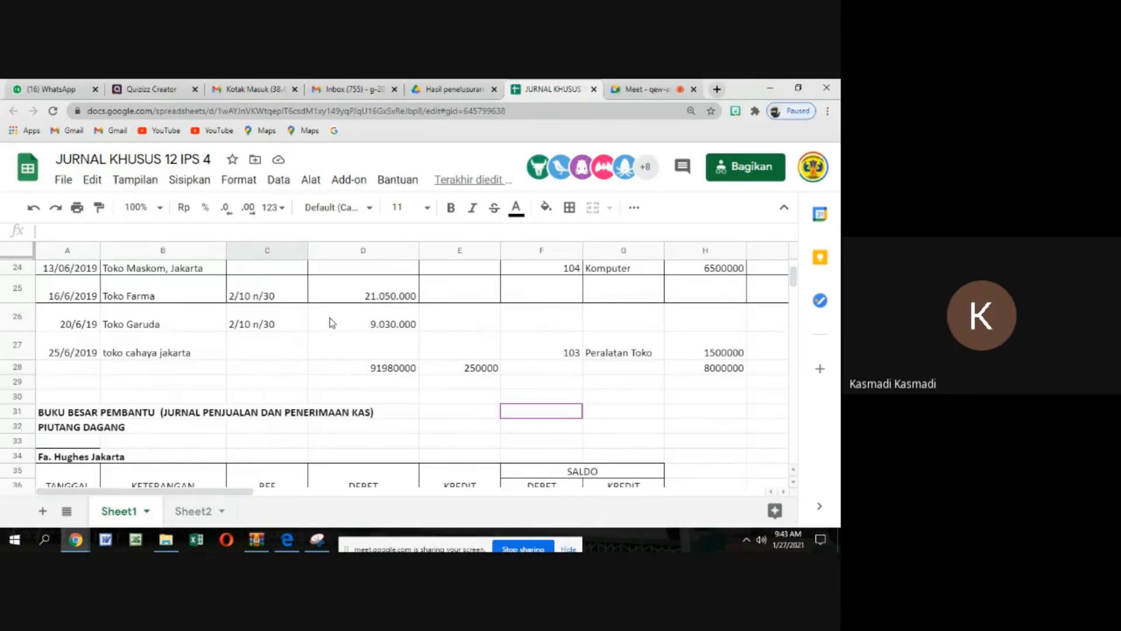
pyautogui.scroll(2, 333, 323)
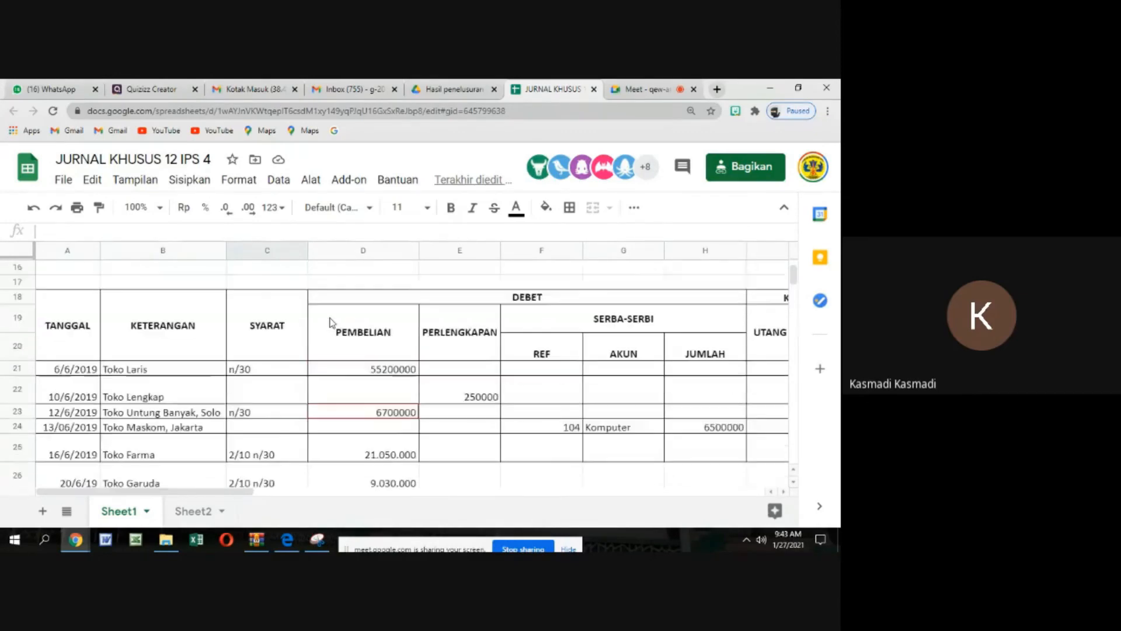
pyautogui.scroll(-1, 332, 323)
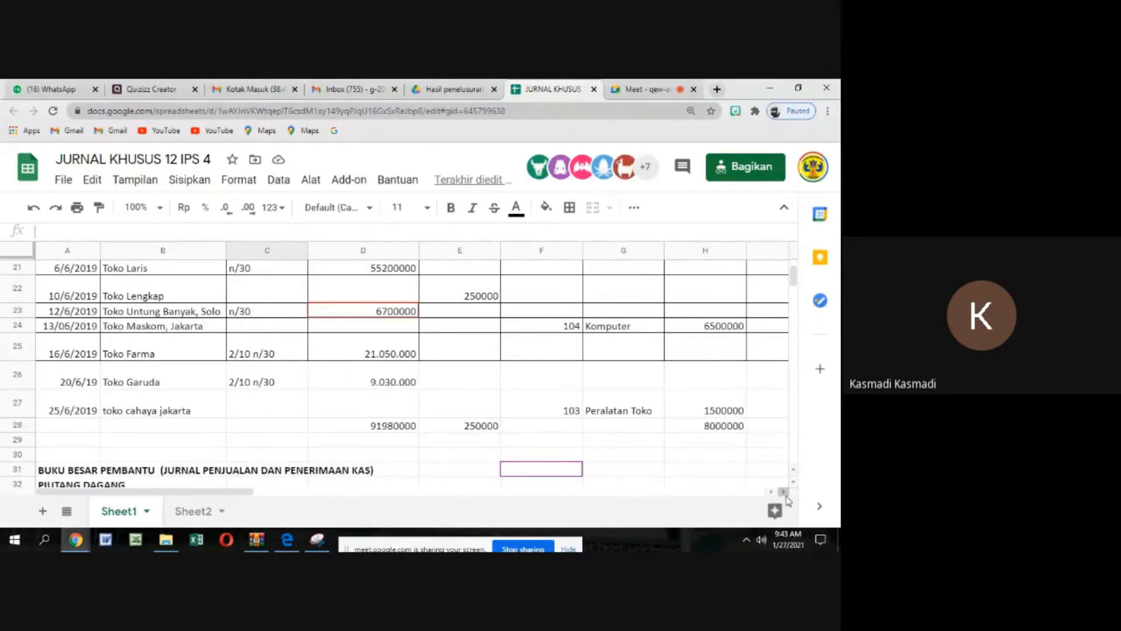
pyautogui.scroll(2, 702, 447)
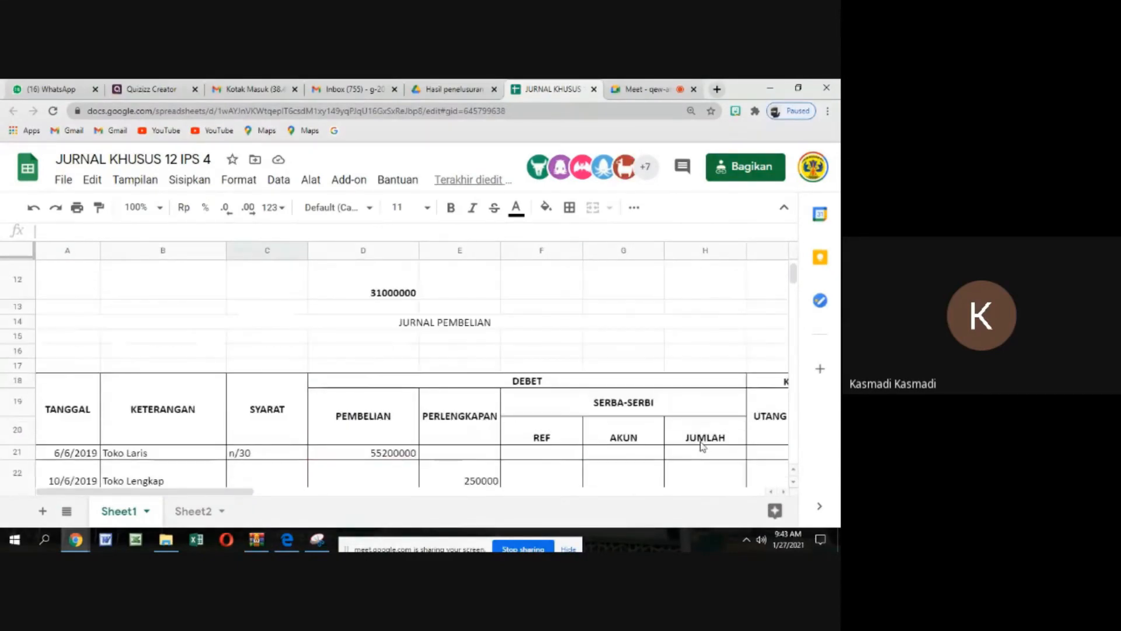
pyautogui.scroll(-1, 702, 447)
pyautogui.scroll(-1, 703, 447)
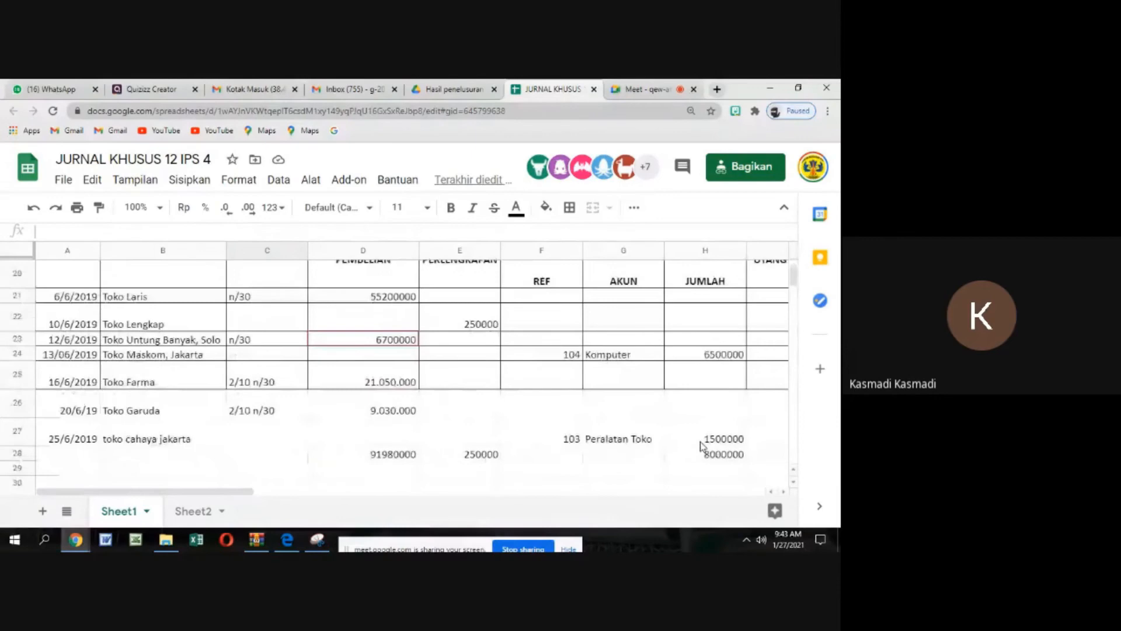
pyautogui.click(783, 492)
# Date the blank first row of the PT GERBANG BEKASI payables ledger 1/6/2019
pyautogui.scroll(-12, 362, 397)
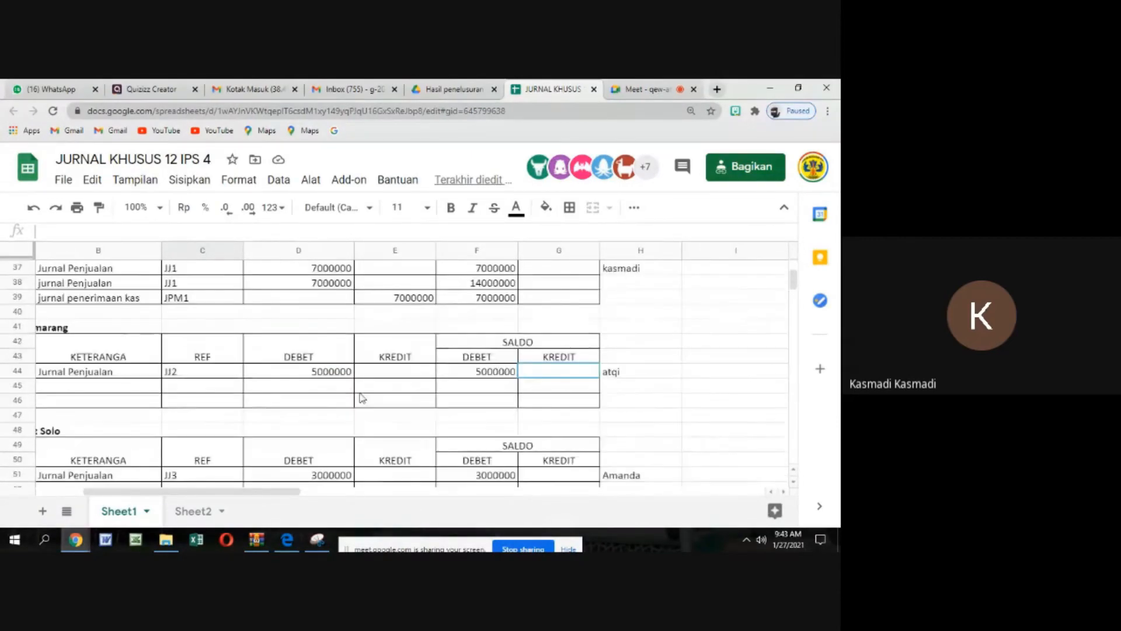
pyautogui.scroll(-1, 362, 390)
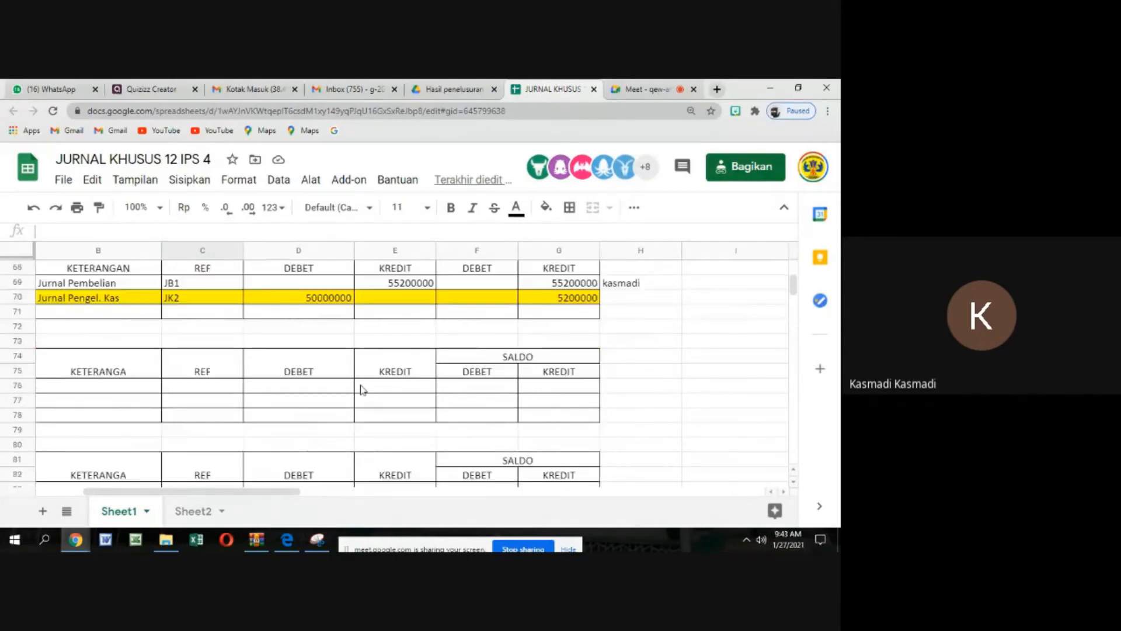
pyautogui.scroll(-10, 369, 375)
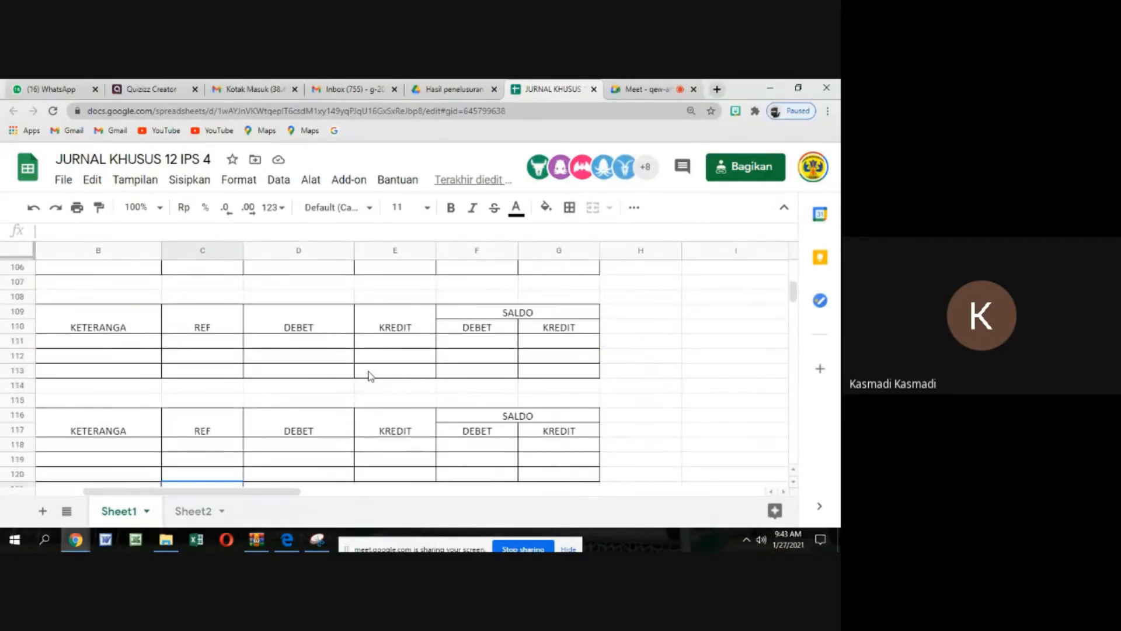
pyautogui.scroll(-1, 368, 374)
pyautogui.scroll(1, 368, 374)
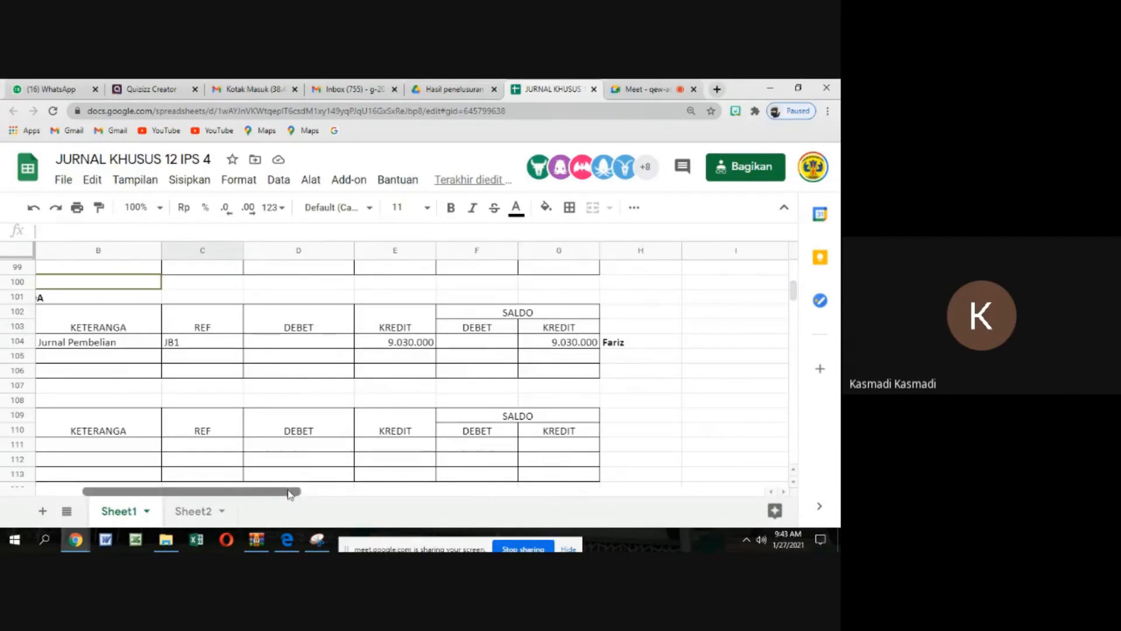
pyautogui.moveTo(290, 492); pyautogui.dragTo(217, 490)
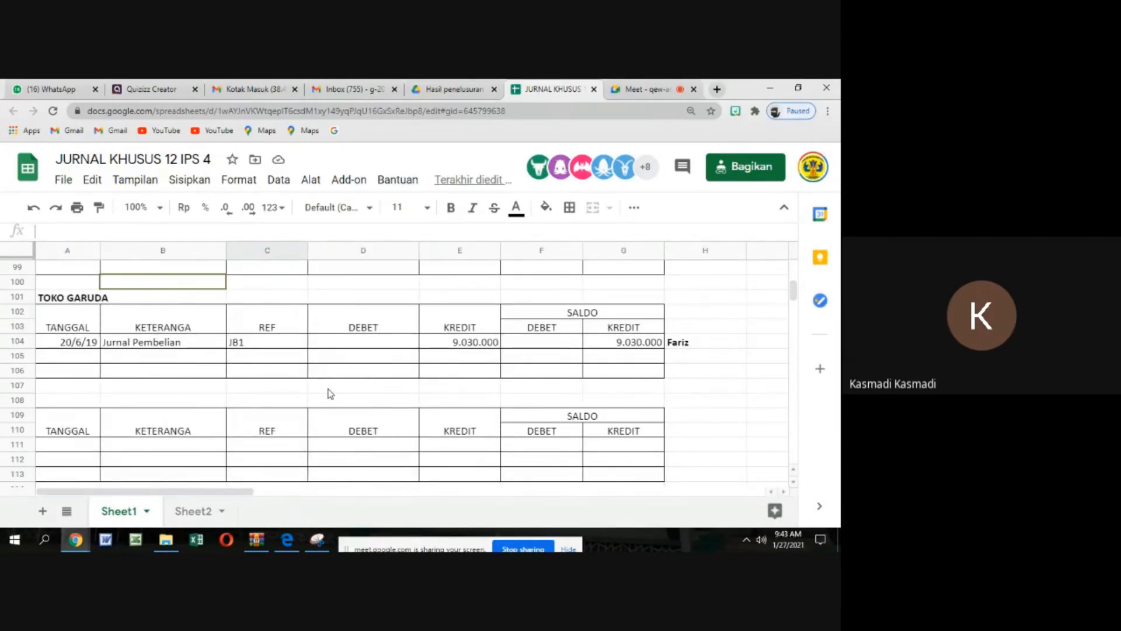
pyautogui.scroll(-6, 330, 393)
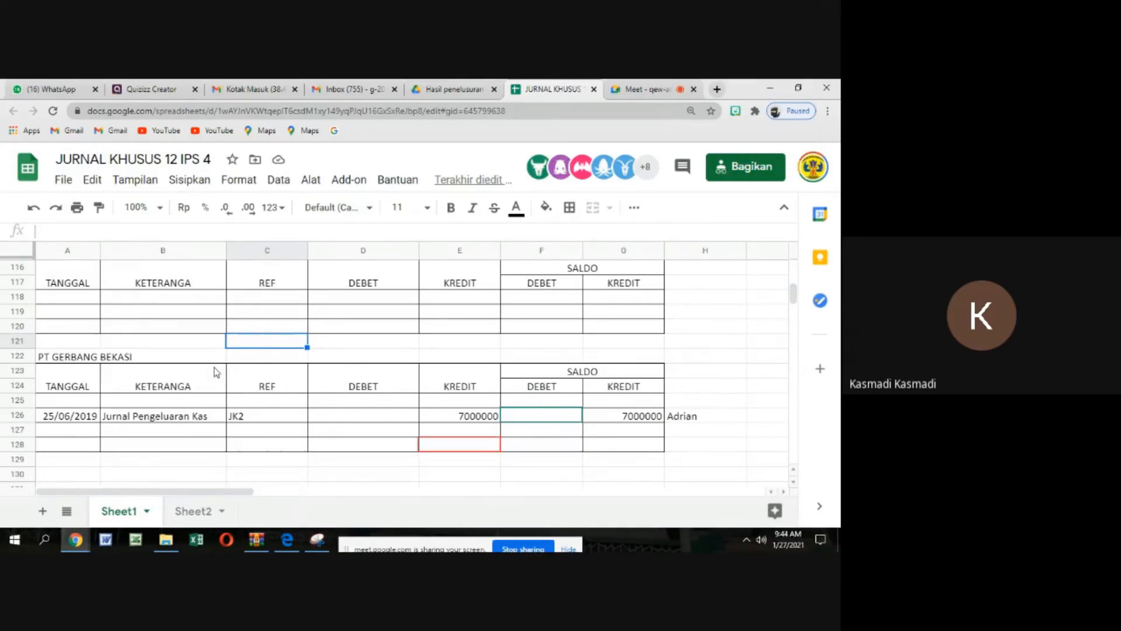
pyautogui.click(67, 400)
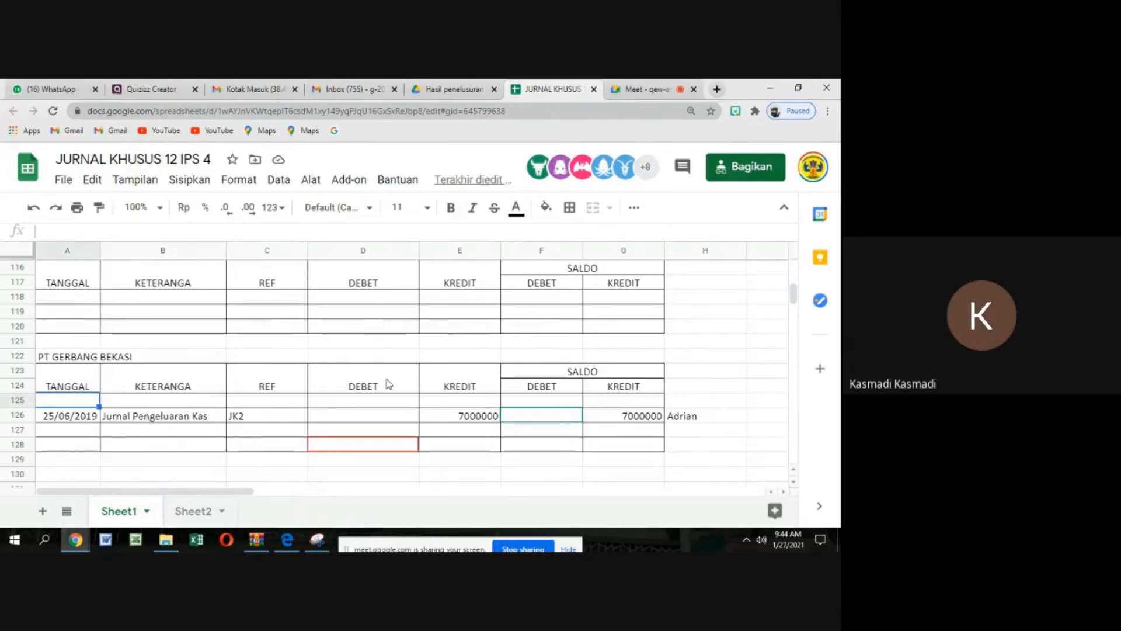
pyautogui.write('1/')
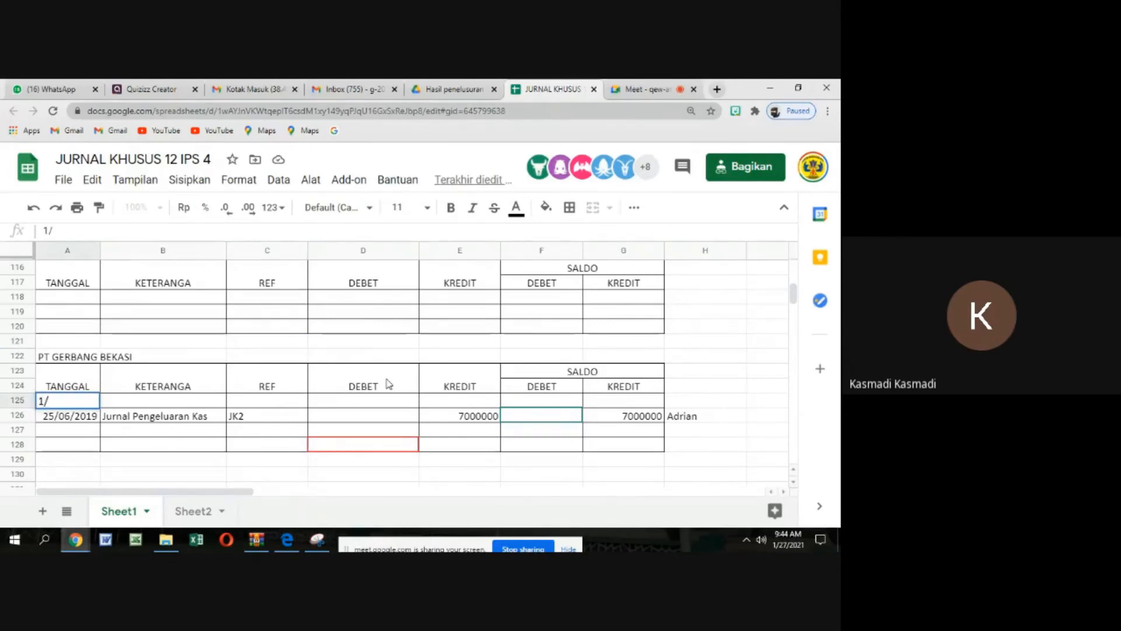
pyautogui.write('6/2019')
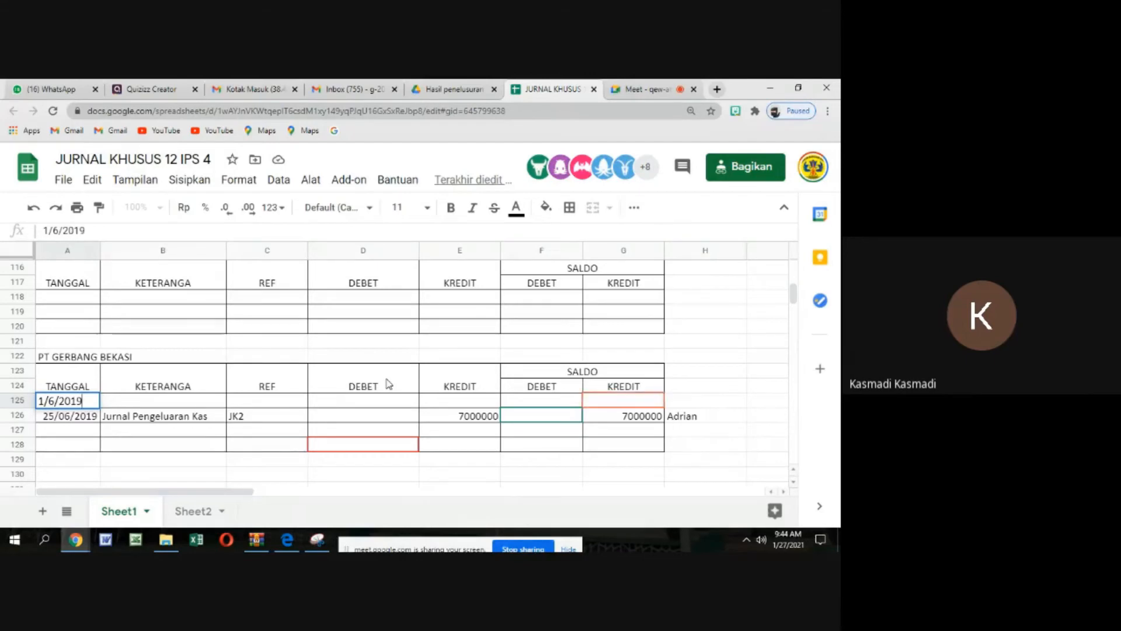
pyautogui.press('Tab')
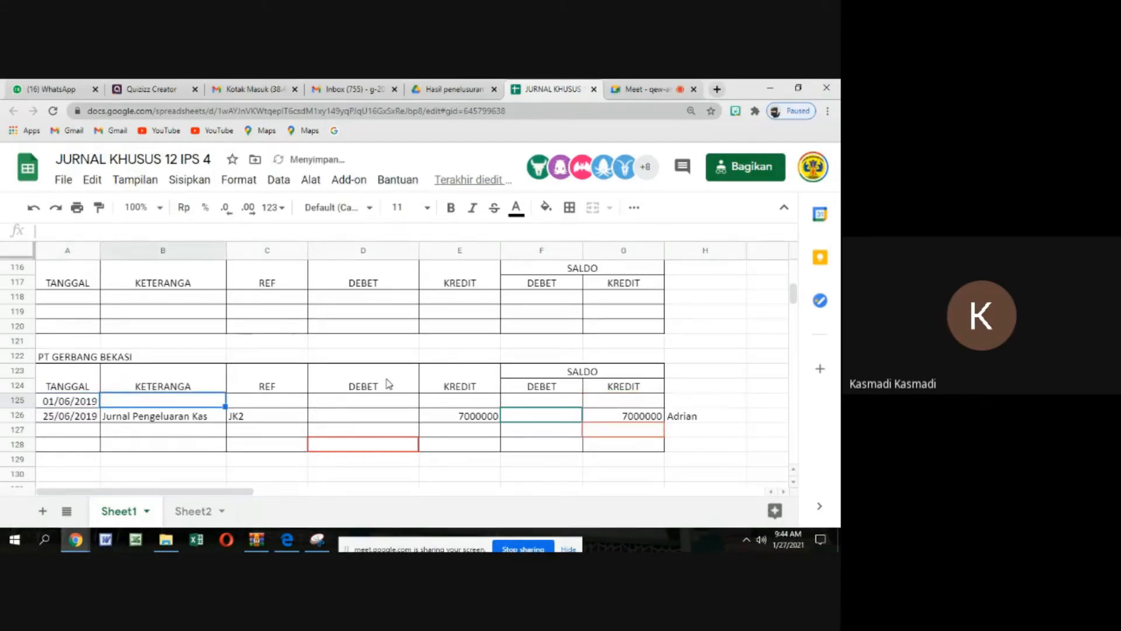
# Enter "Saldo" as the description of the 01/06/2019 row in the PT GERBANG BEKASI ledger
pyautogui.write('sALDO')
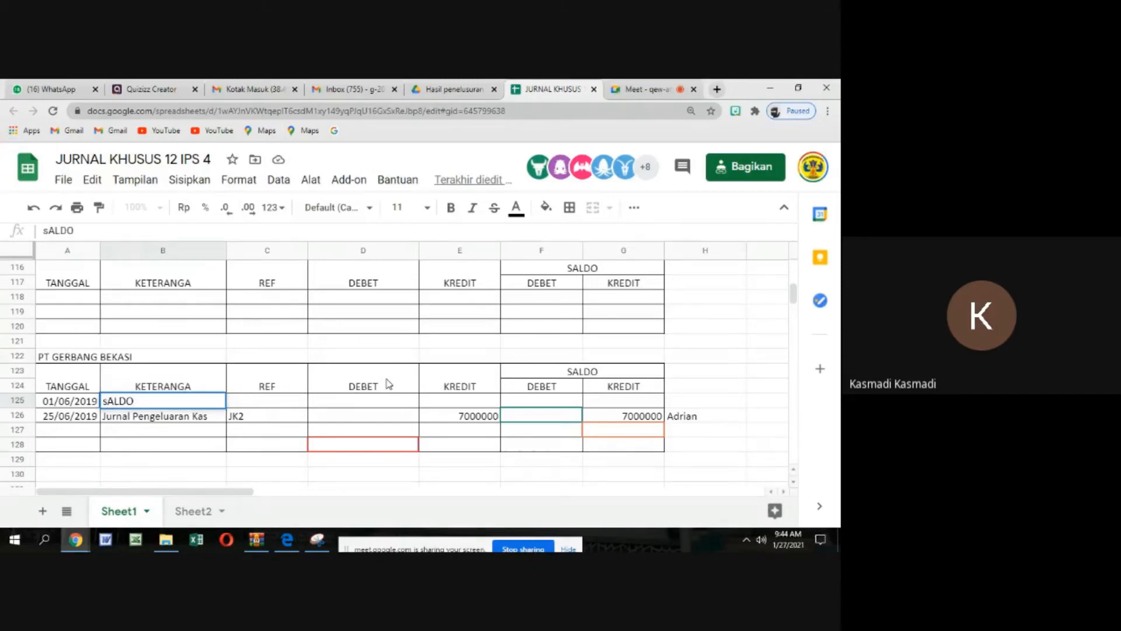
pyautogui.press('BackSpace')
pyautogui.press('BackSpace')
pyautogui.press('BackSpace')
pyautogui.press('BackSpace')
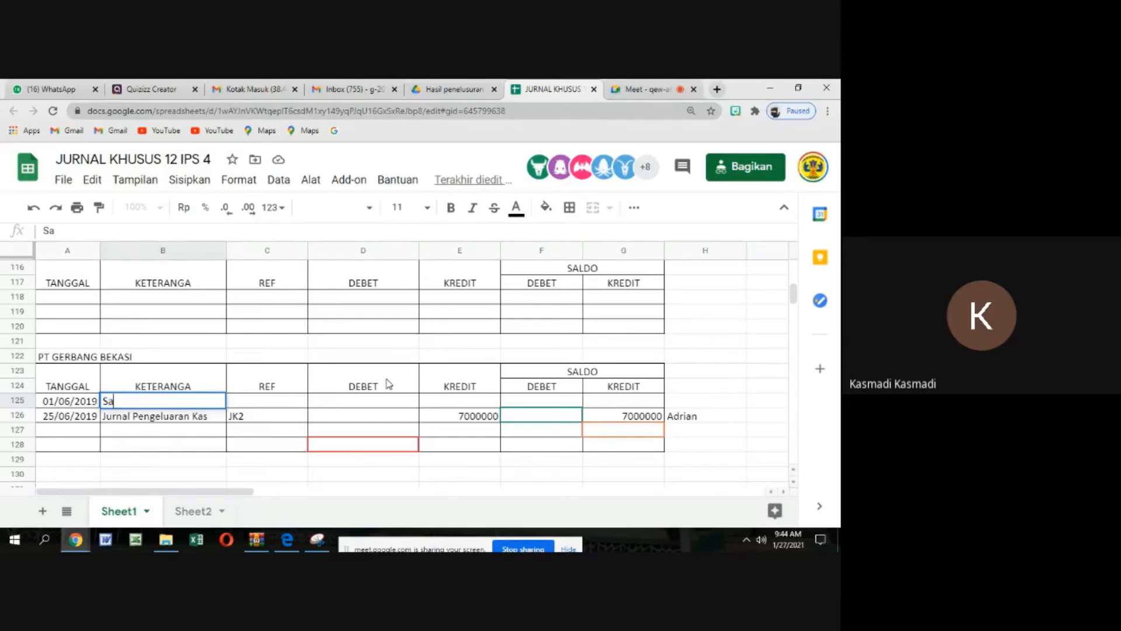
pyautogui.write('Saldo')
pyautogui.press('Tab')
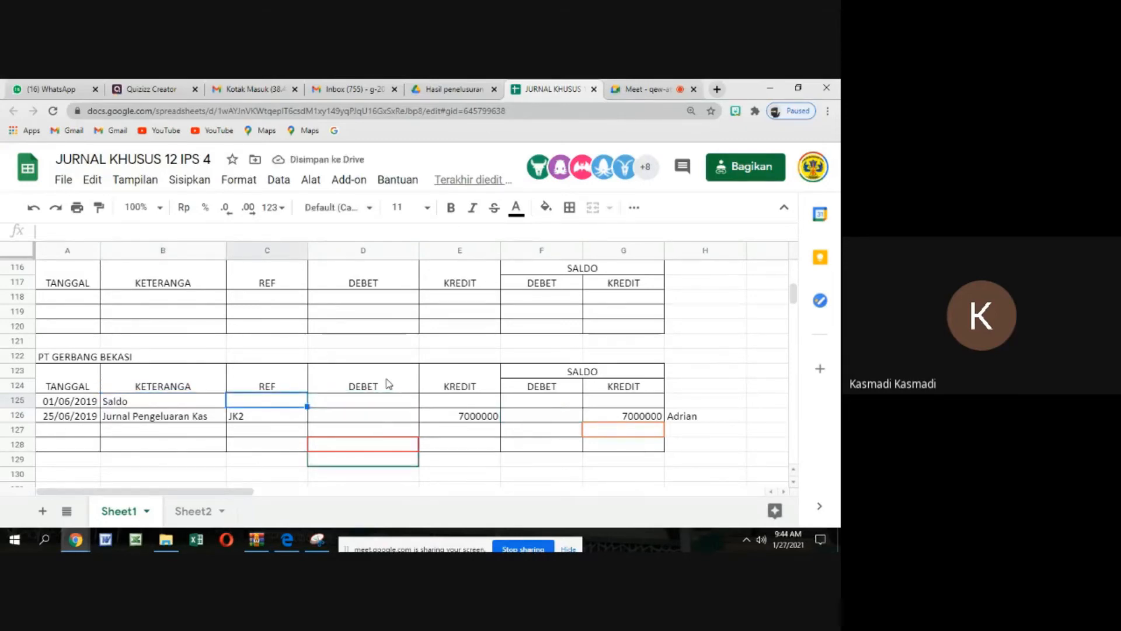
# Enter 7000000 as both the credit amount and the credit balance of the Saldo row
pyautogui.press('Tab')
pyautogui.press('Tab')
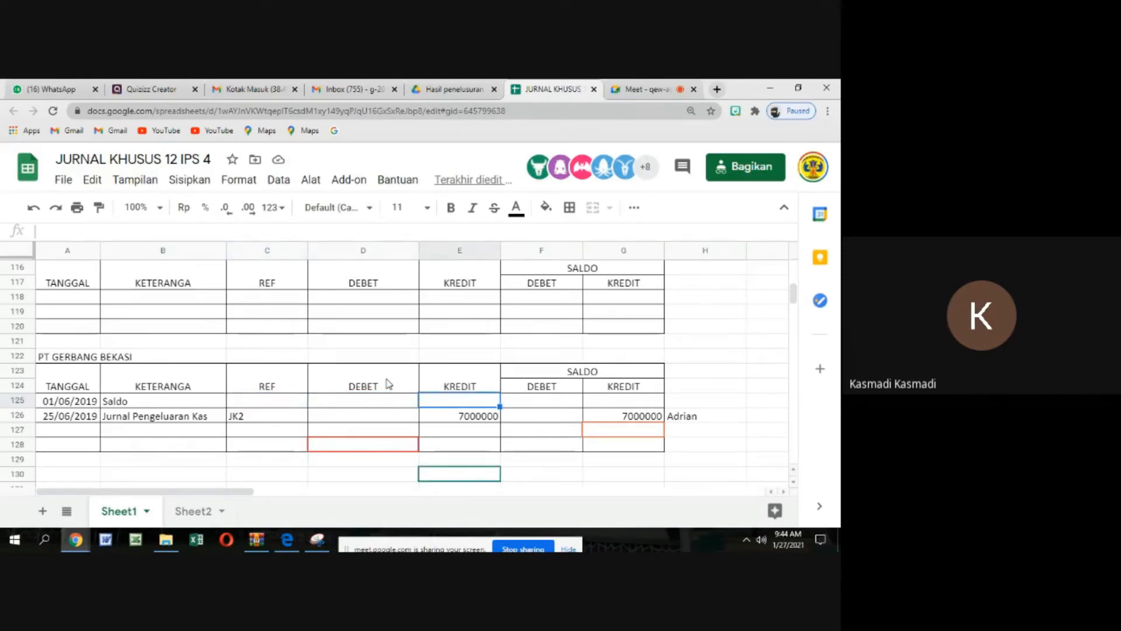
pyautogui.write('7')
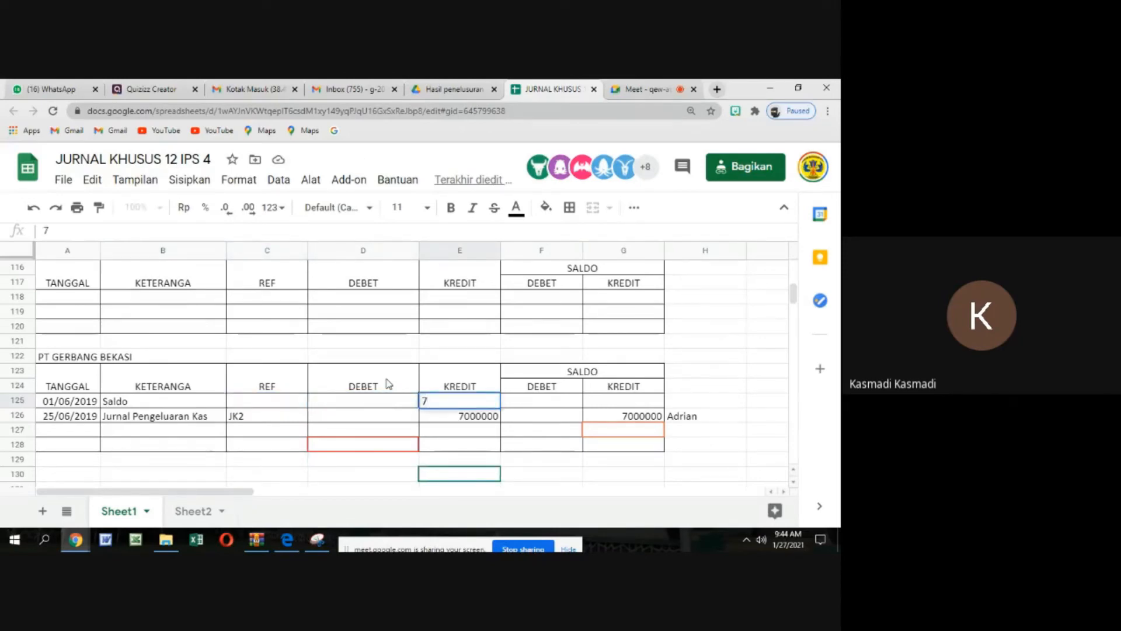
pyautogui.write('00000')
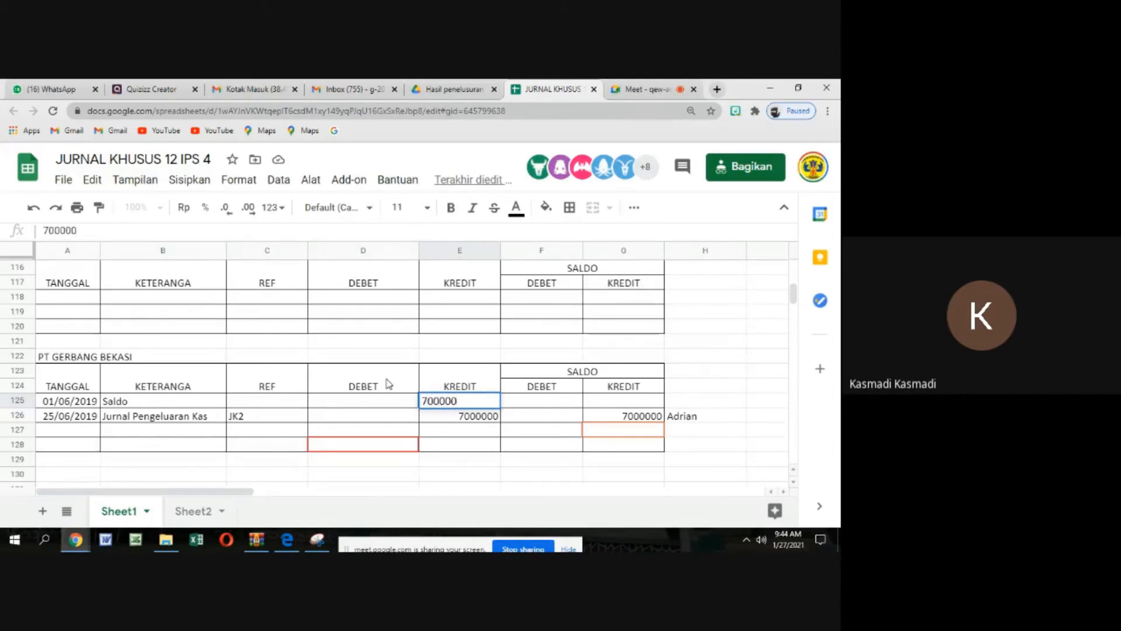
pyautogui.write('0')
pyautogui.press('Tab')
pyautogui.press('Tab')
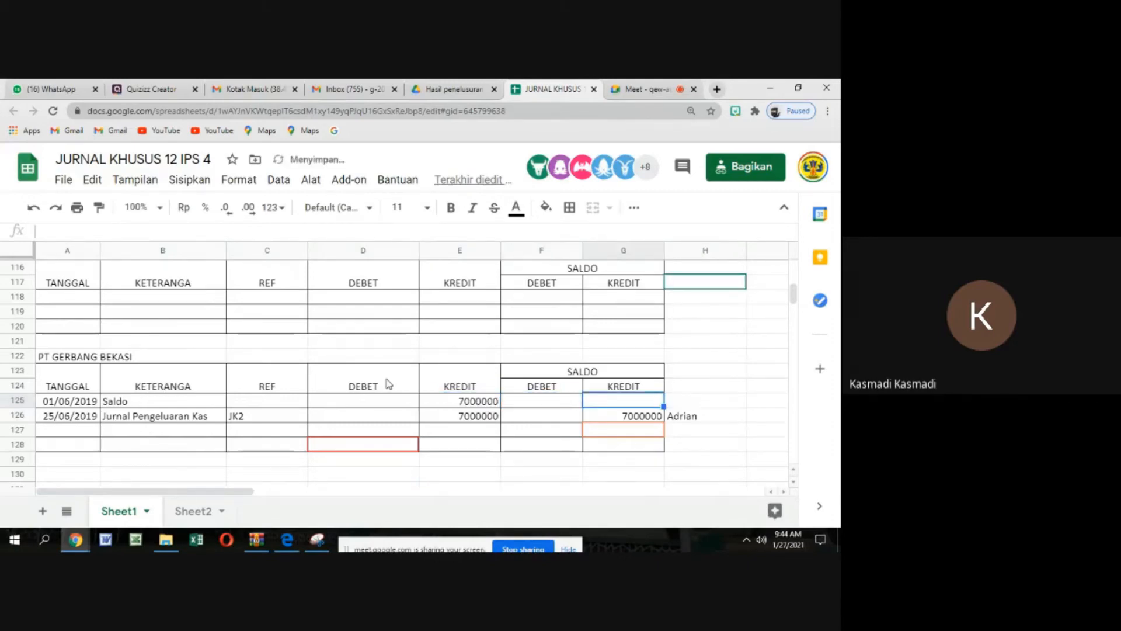
pyautogui.write('70000')
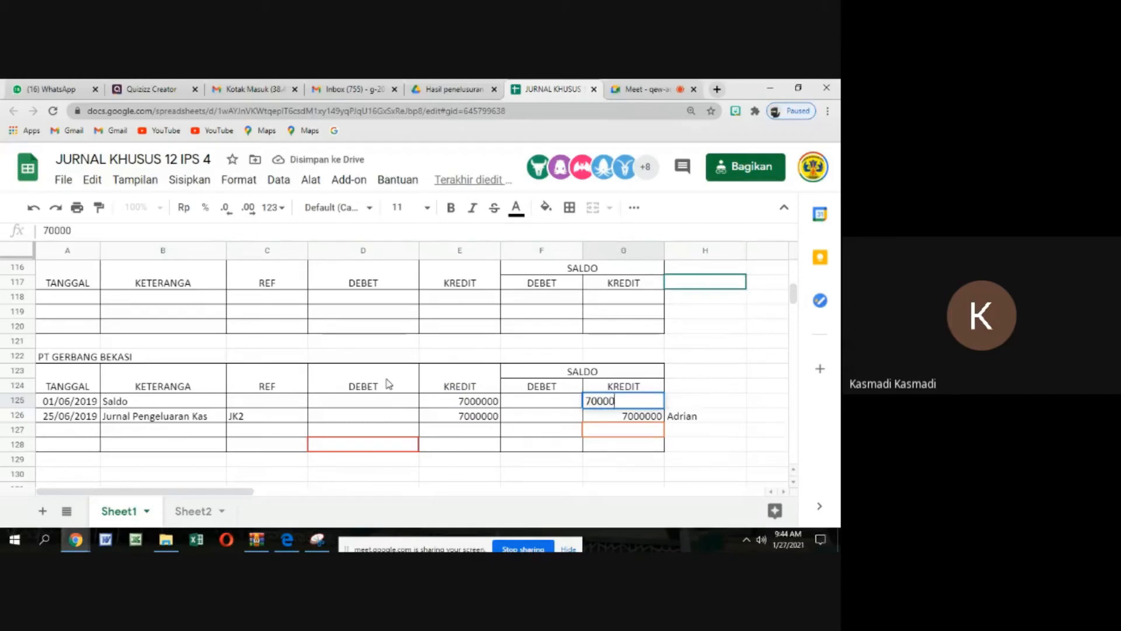
pyautogui.write('00')
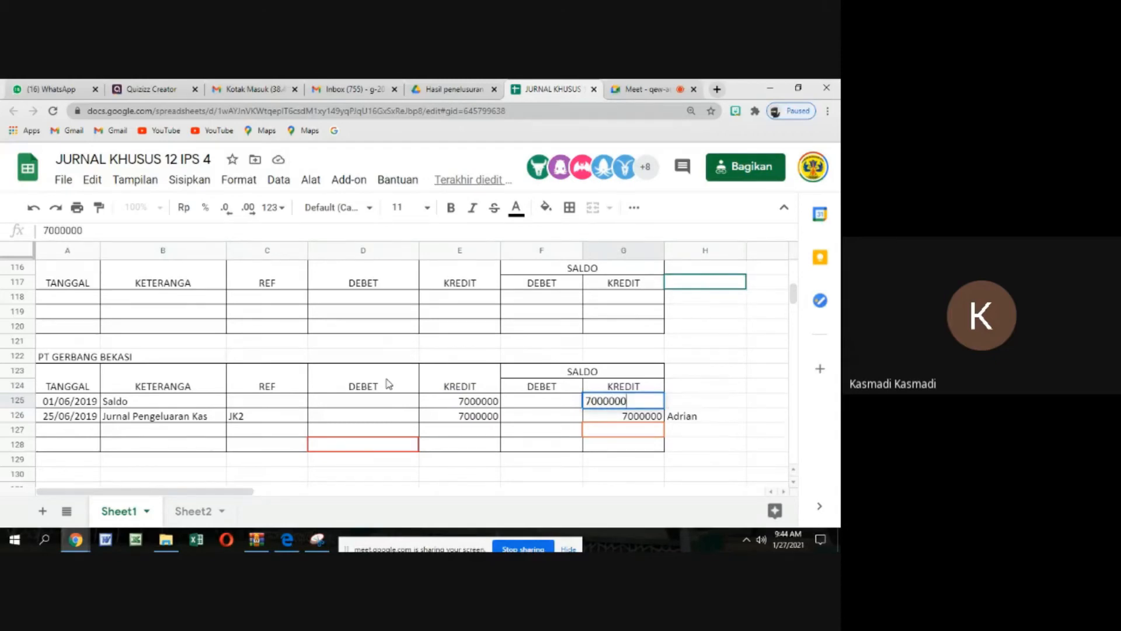
pyautogui.press('Tab')
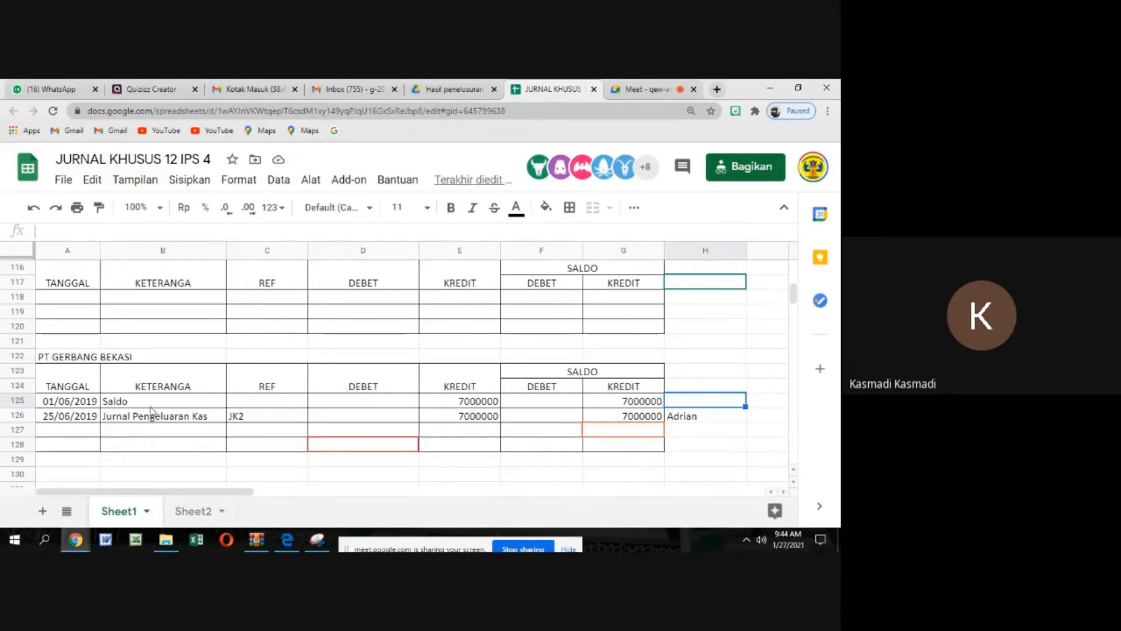
# Move the 7000000 of the 25/06/2019 Jurnal Pengeluaran Kas entry from the credit column to the debit column
pyautogui.click(488, 419)
pyautogui.rightClick(489, 418)
pyautogui.moveTo(507, 277)
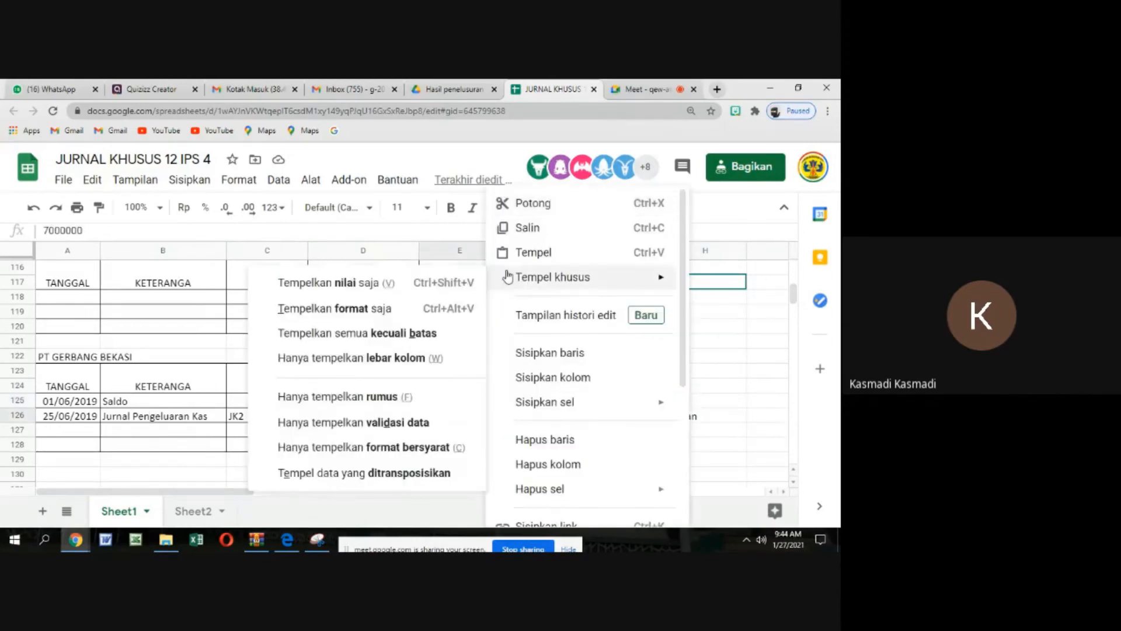
pyautogui.click(530, 204)
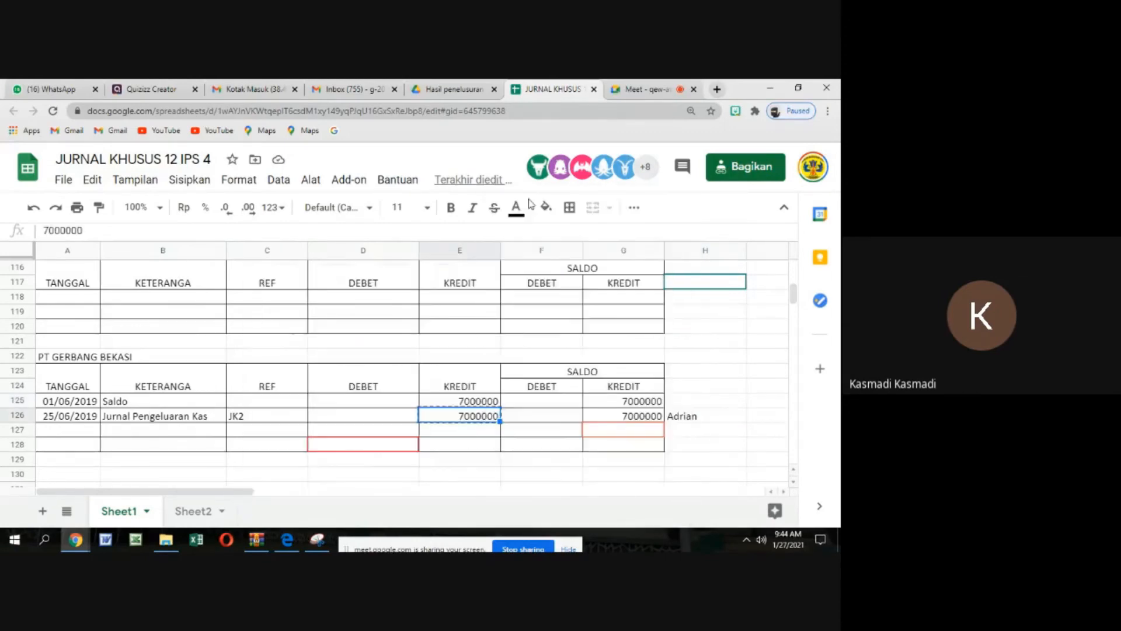
pyautogui.click(375, 417)
pyautogui.rightClick(377, 422)
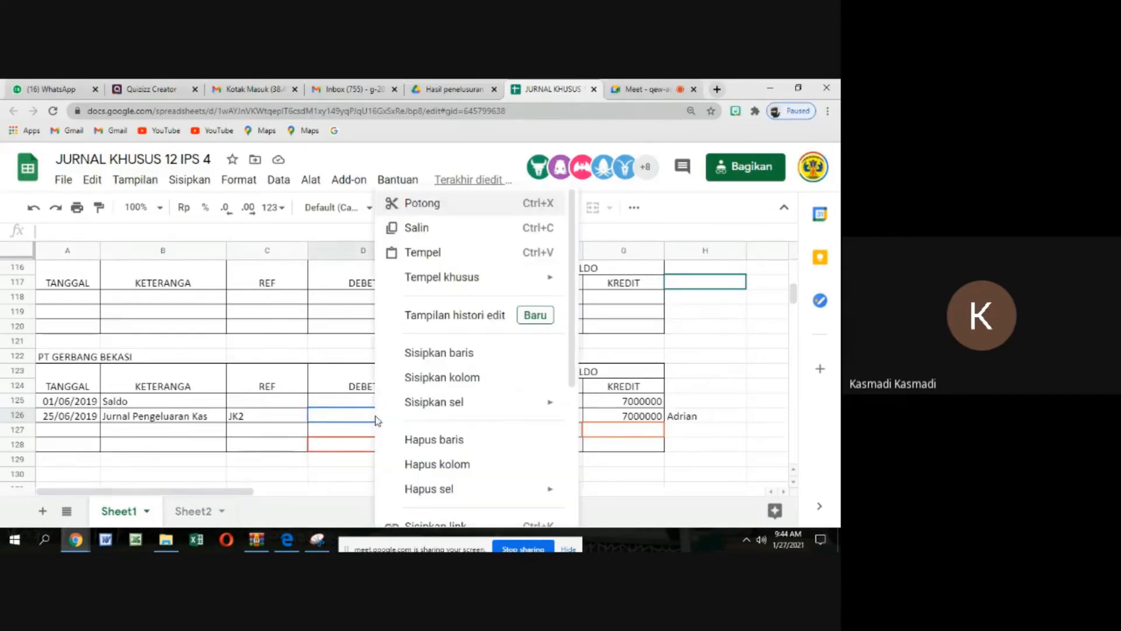
pyautogui.click(415, 253)
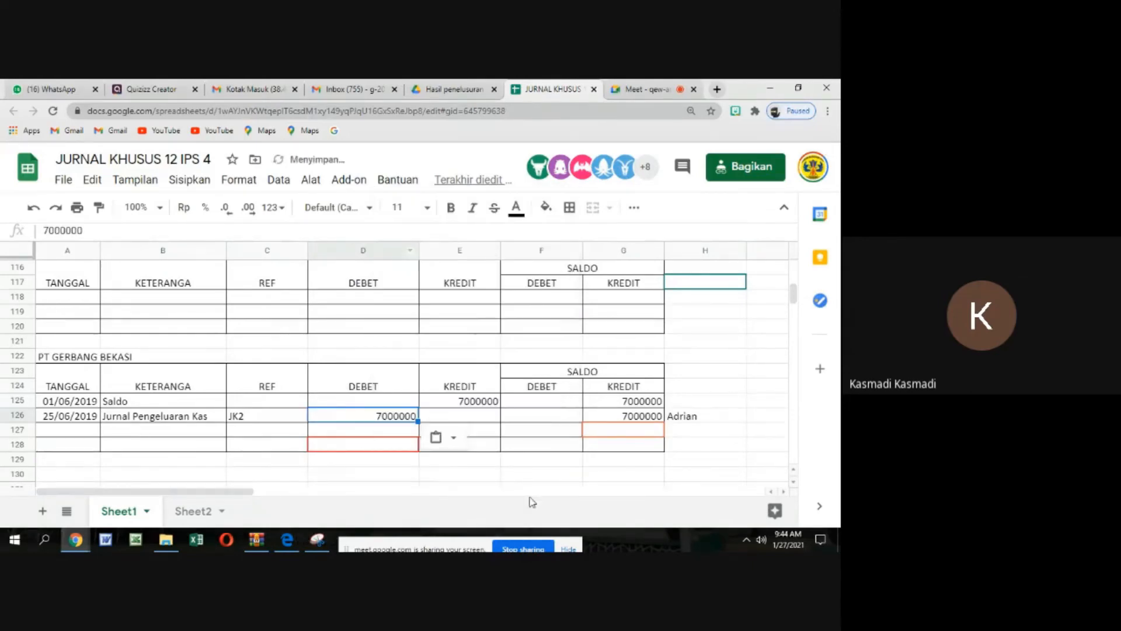
pyautogui.click(560, 488)
# Set the credit balance of the 25/06/2019 PT GERBANG BEKASI entry to 0
pyautogui.click(656, 417)
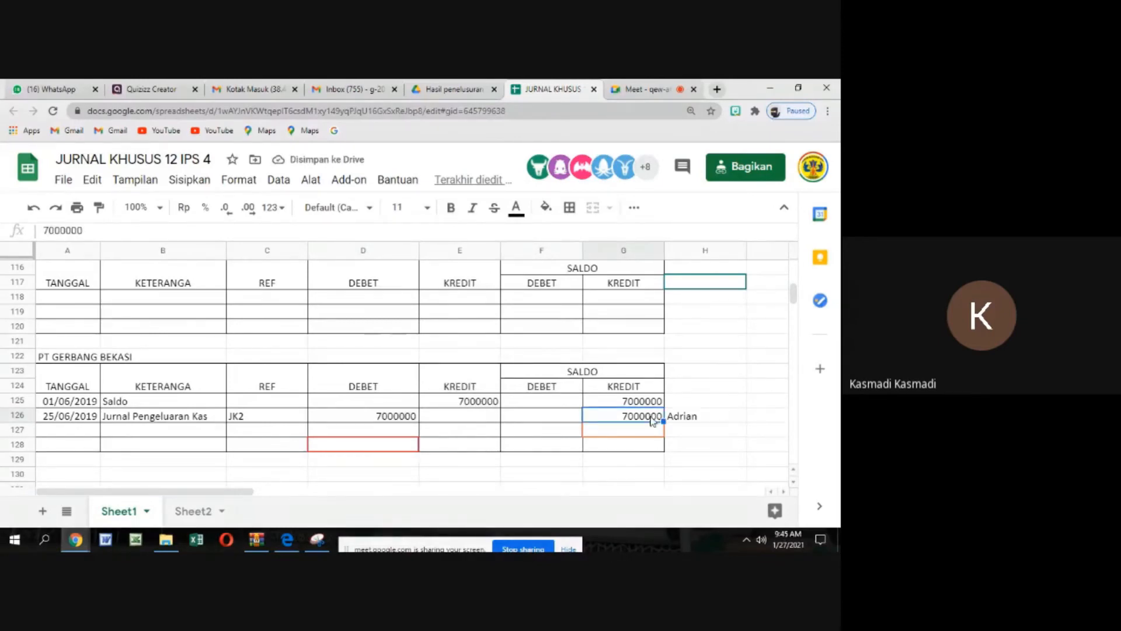
pyautogui.write('0')
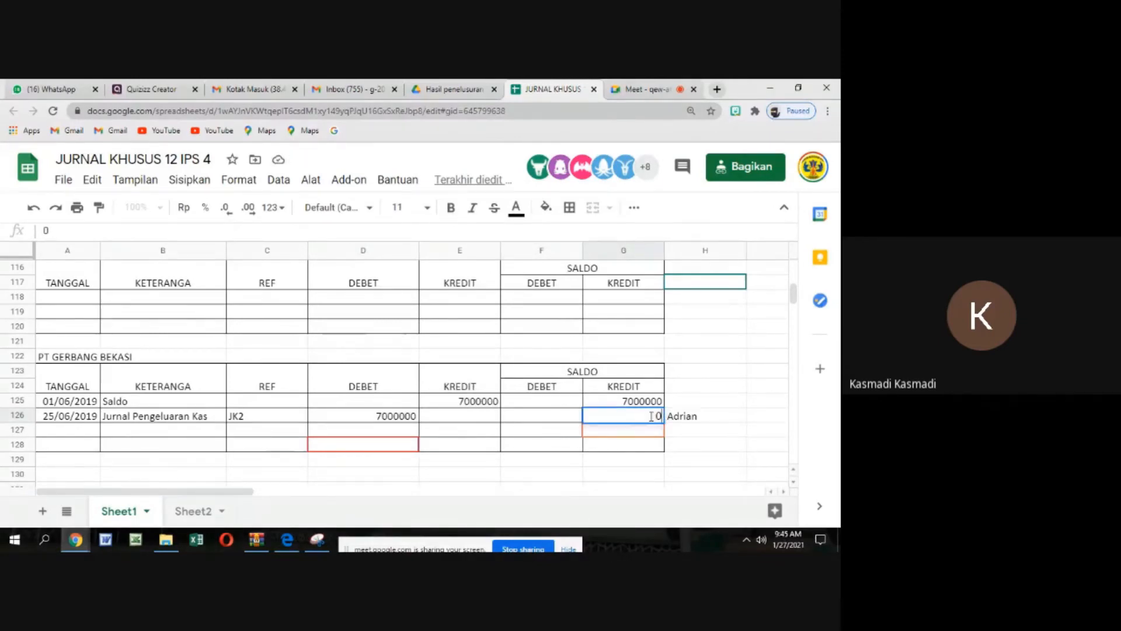
pyautogui.click(532, 462)
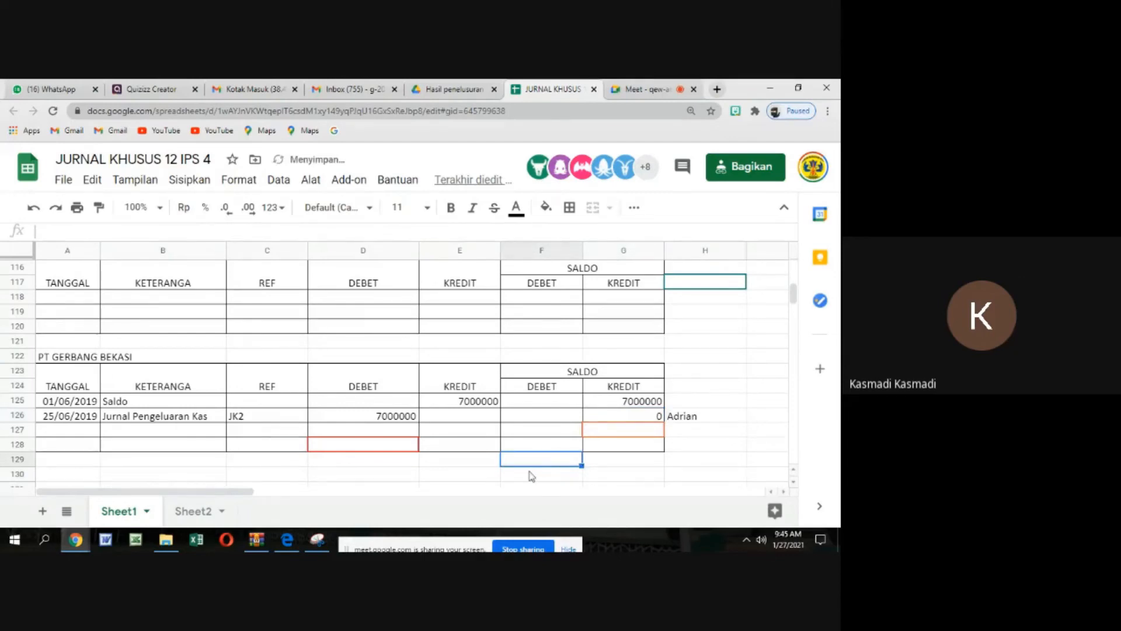
pyautogui.click(181, 304)
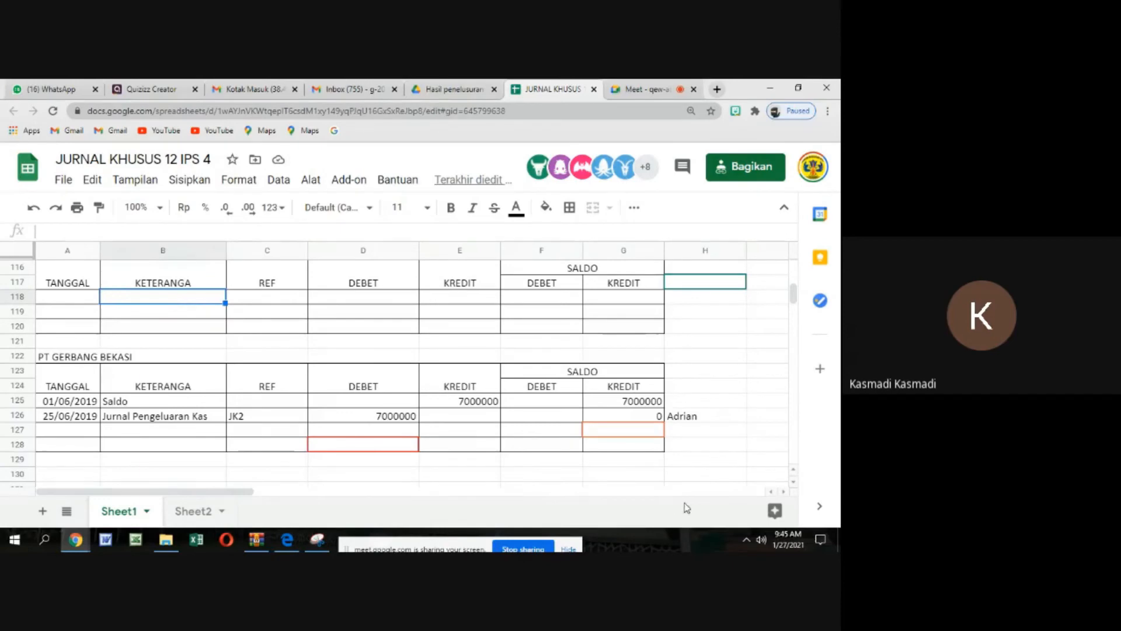
# Check the PT Gerbang Bekasi row in the cash payments journal, and review the payables ledgers from Toko Laris to PT GERBANG BEKASI
pyautogui.click(785, 493)
pyautogui.click(785, 493)
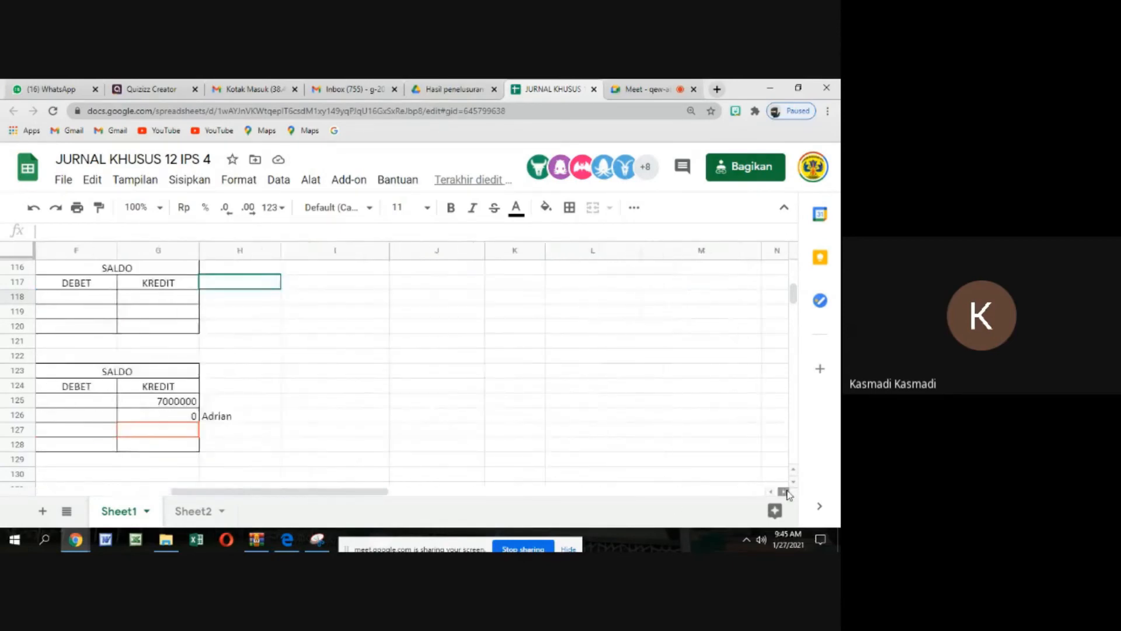
pyautogui.scroll(10, 671, 444)
pyautogui.scroll(15, 652, 426)
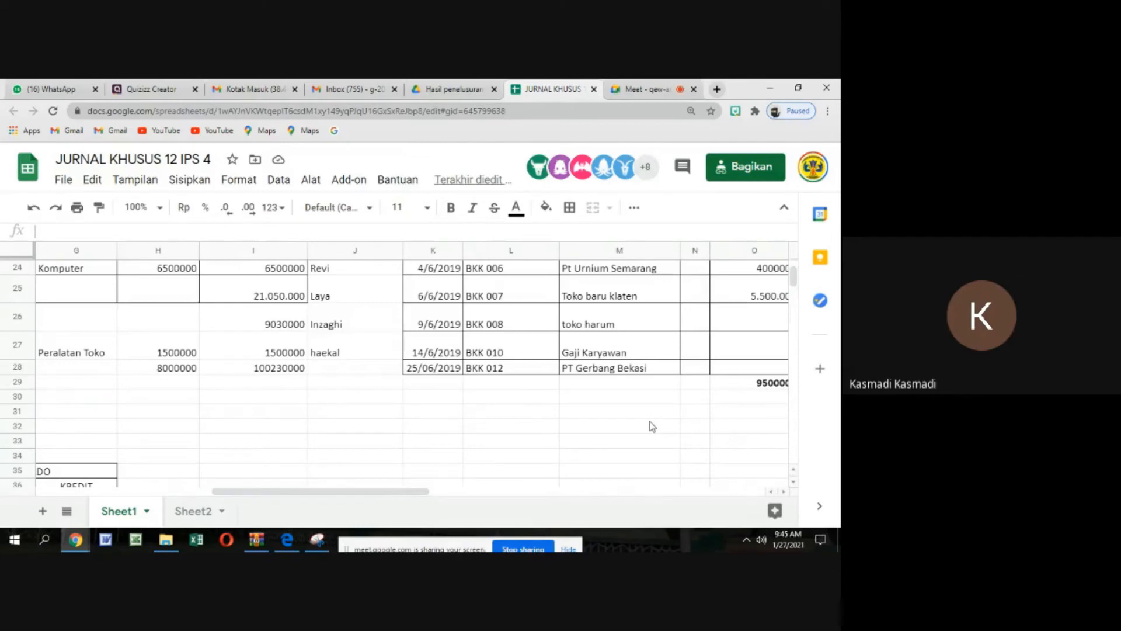
pyautogui.moveTo(397, 493); pyautogui.dragTo(179, 490)
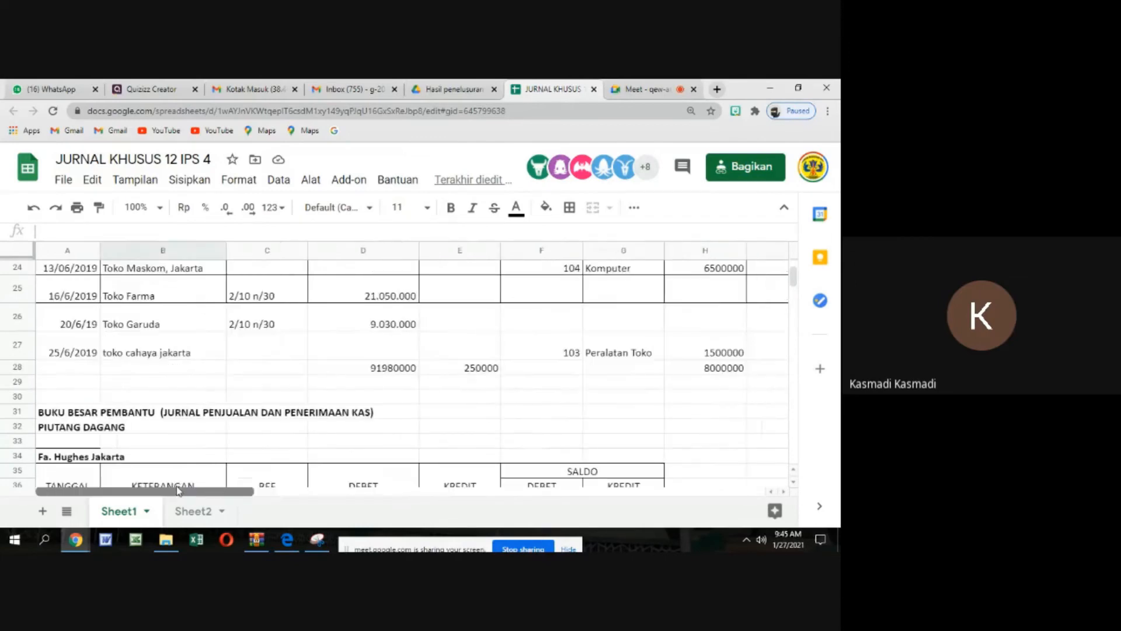
pyautogui.scroll(-13, 225, 428)
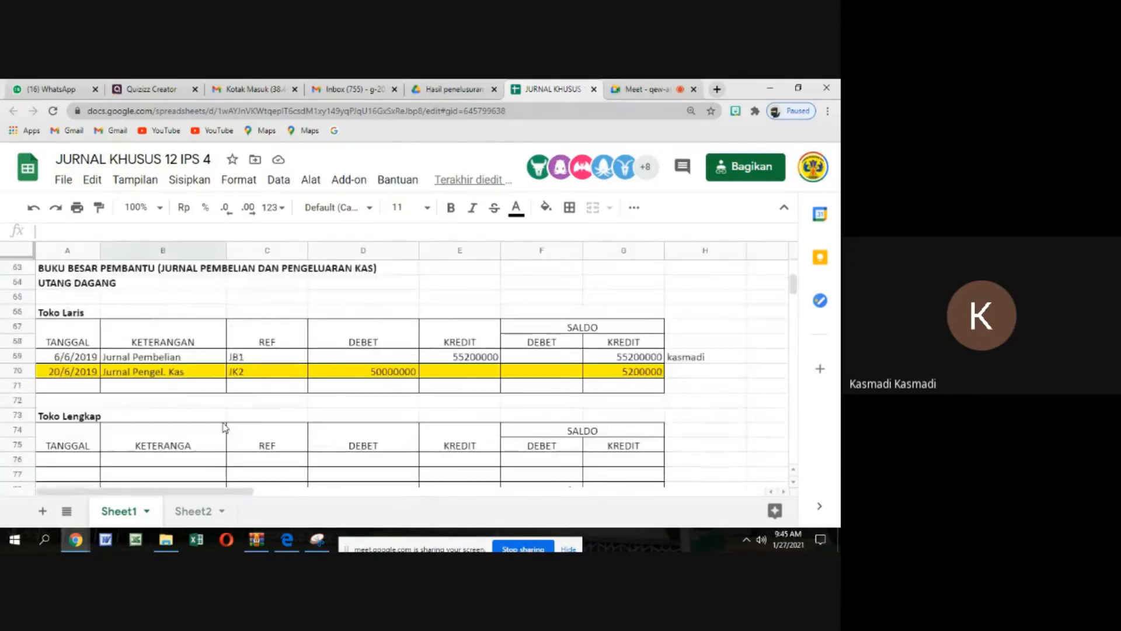
pyautogui.scroll(-14, 224, 428)
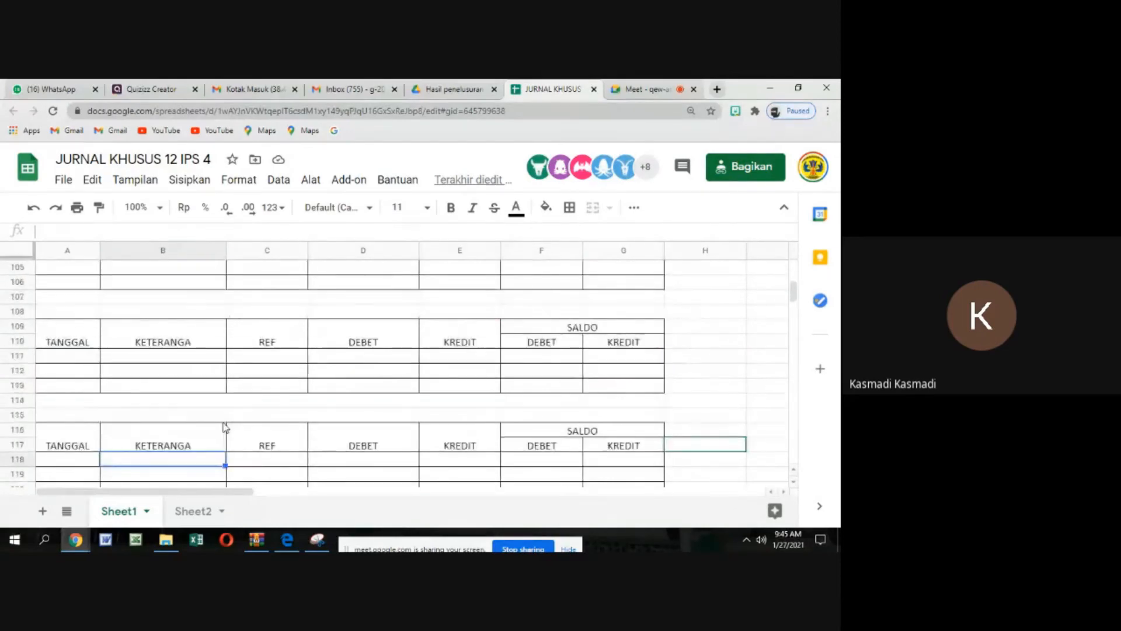
pyautogui.scroll(-2, 225, 428)
pyautogui.scroll(-1, 225, 428)
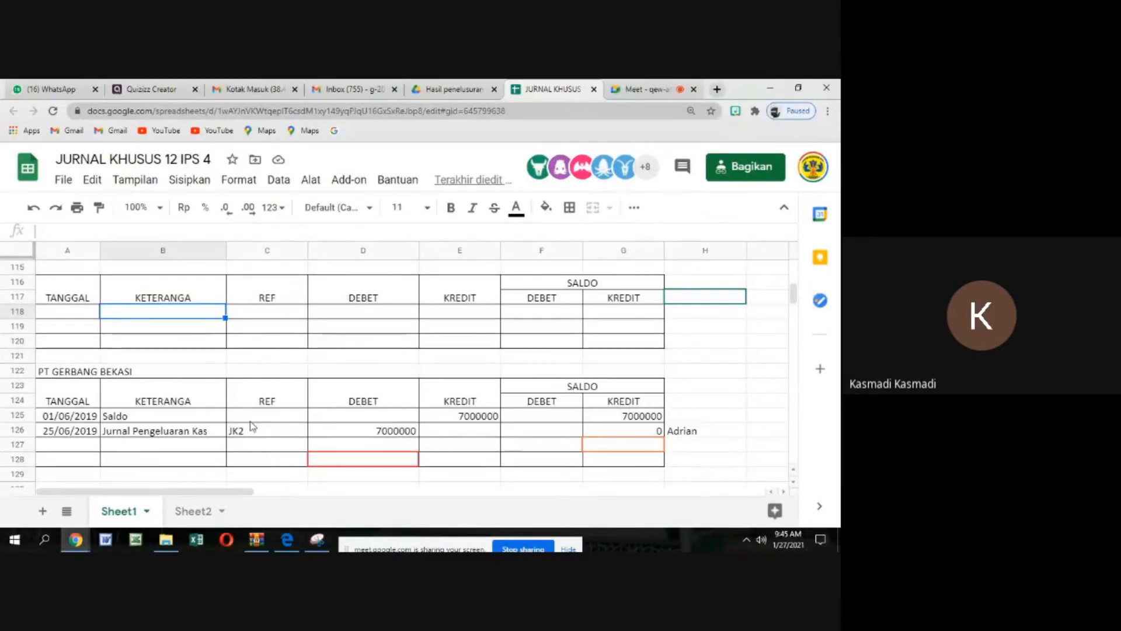
pyautogui.scroll(2, 254, 411)
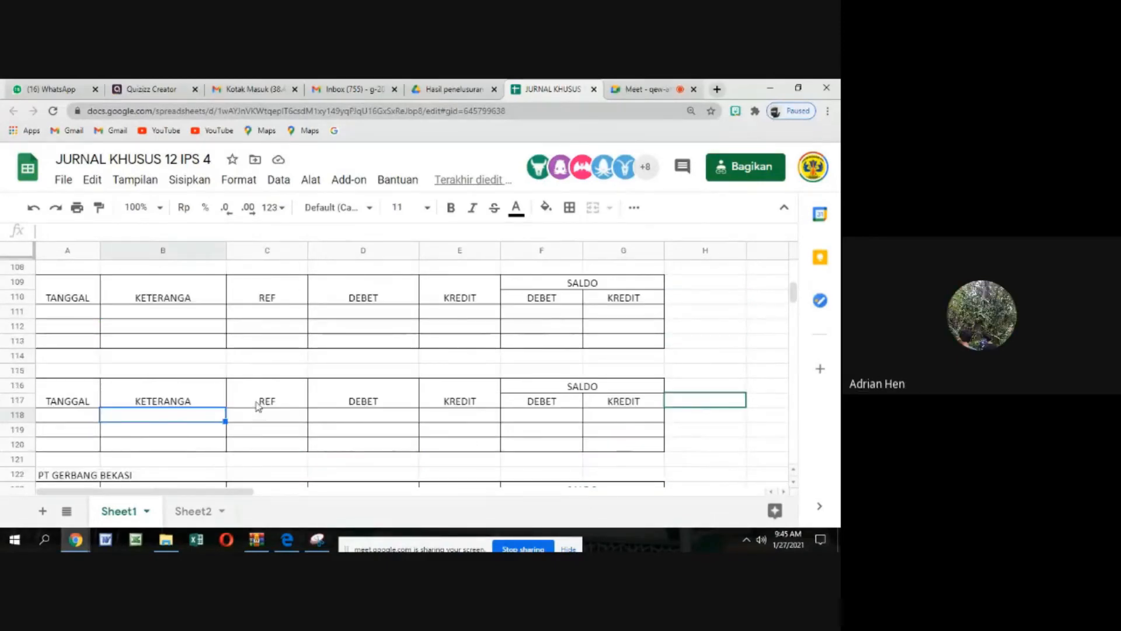
# Review the supplier ledgers from the unnamed tables up through Toko Maskom, and trace their entries back to the purchases journal
pyautogui.scroll(5, 319, 366)
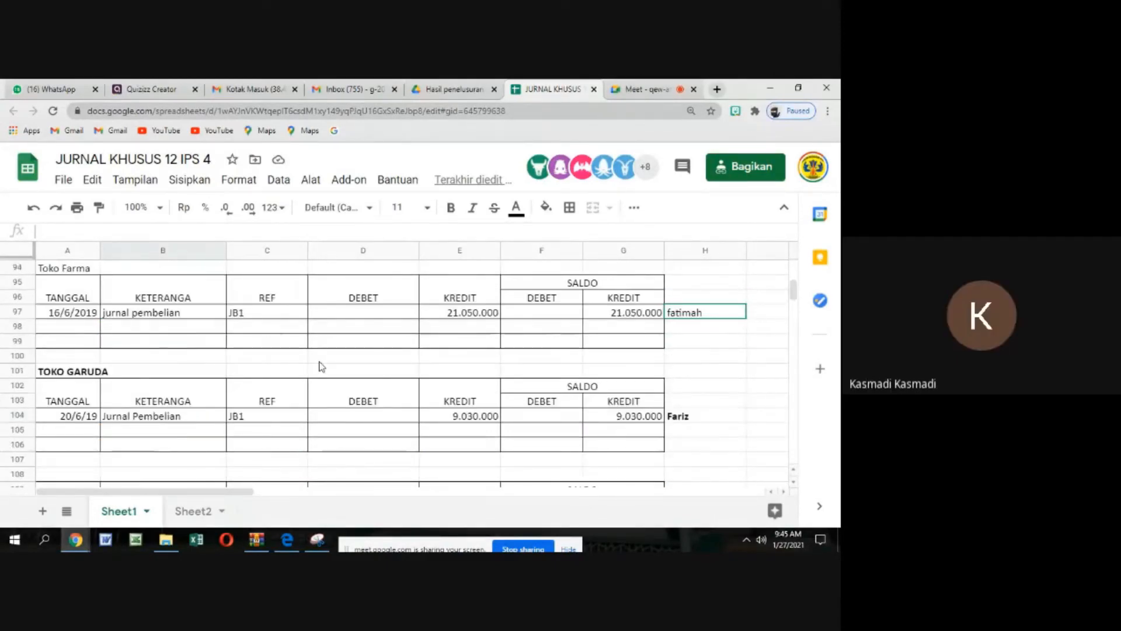
pyautogui.scroll(2, 319, 367)
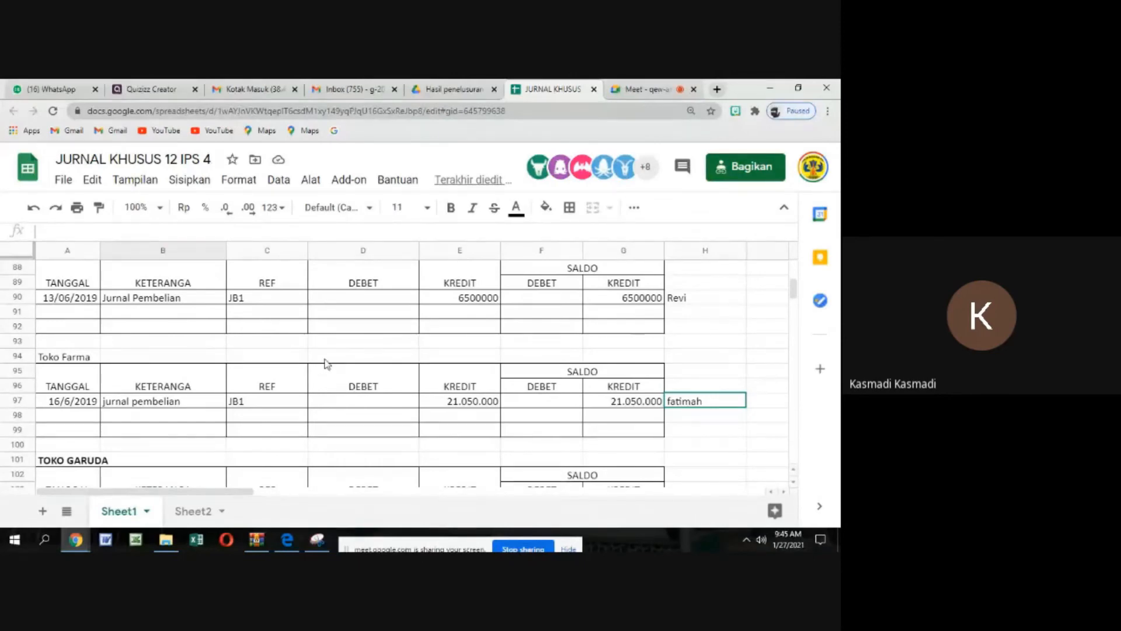
pyautogui.scroll(12, 325, 363)
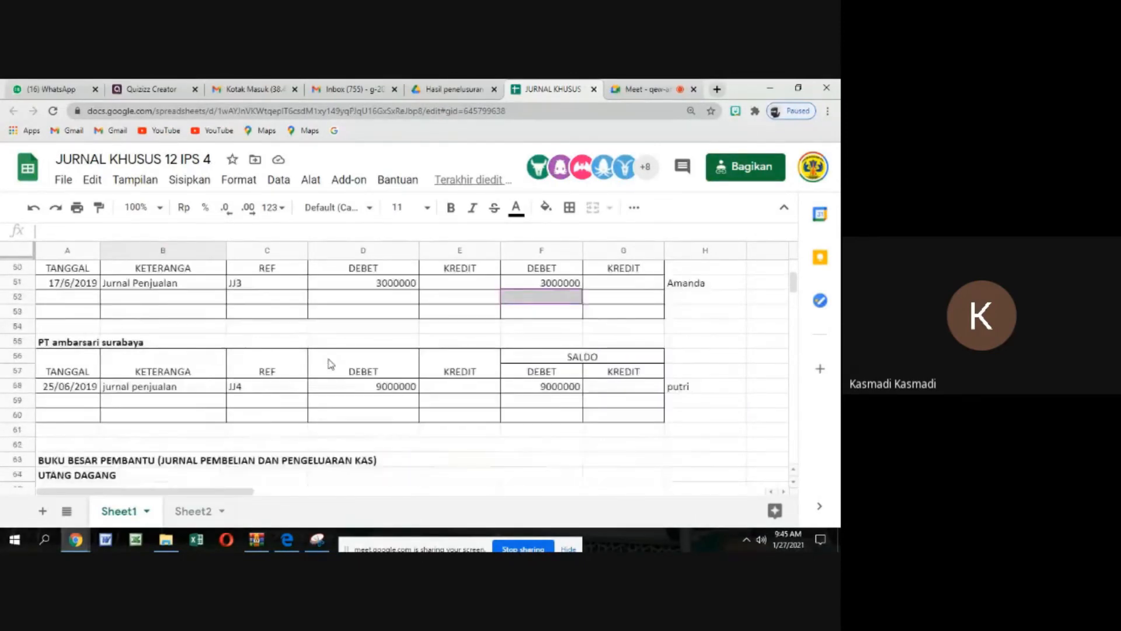
pyautogui.scroll(-12, 329, 363)
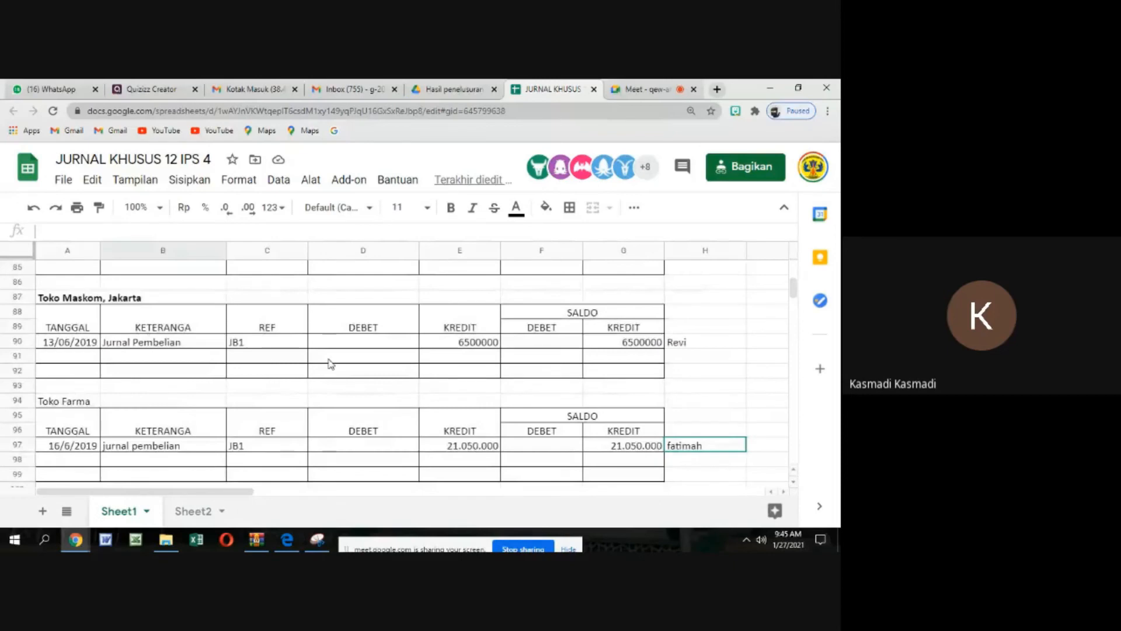
pyautogui.scroll(20, 330, 363)
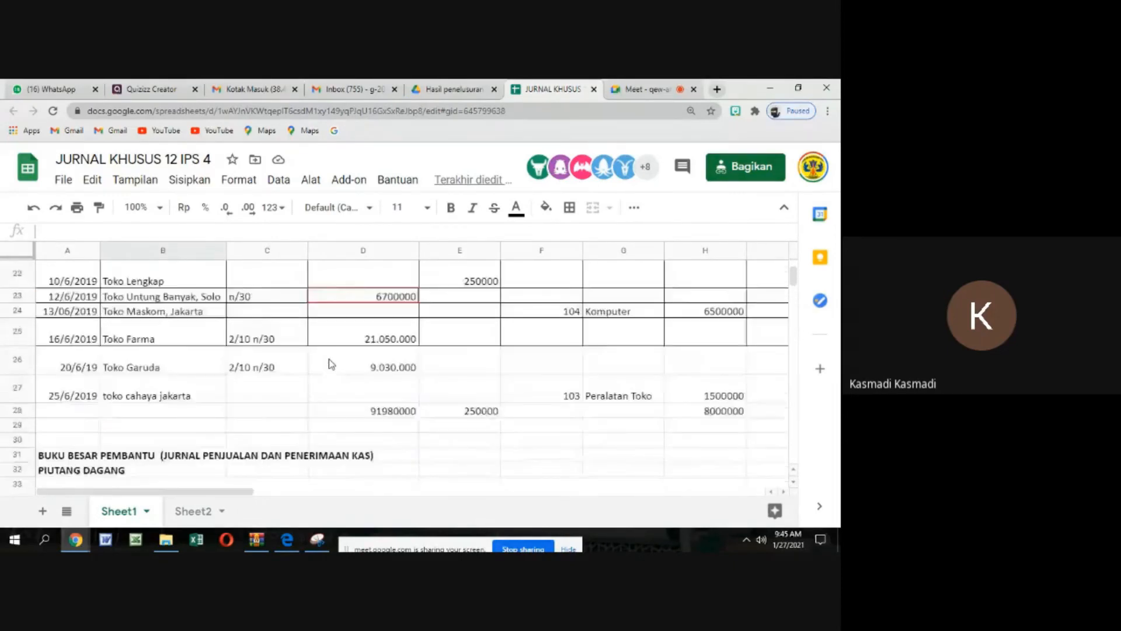
pyautogui.scroll(-3, 331, 363)
pyautogui.scroll(5, 330, 362)
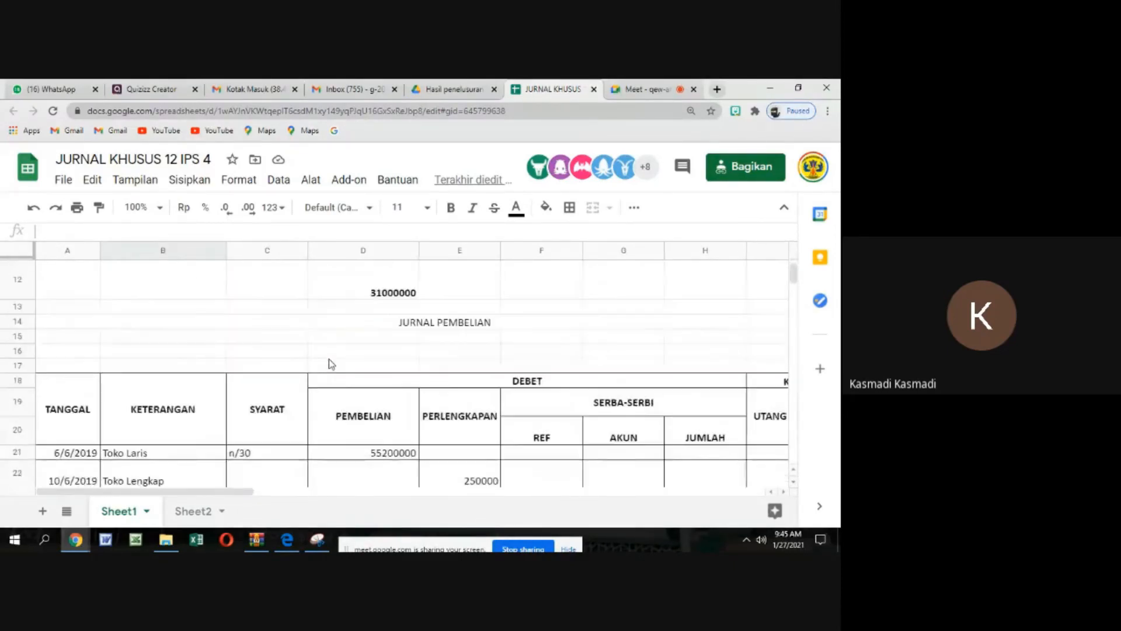
pyautogui.scroll(-5, 330, 362)
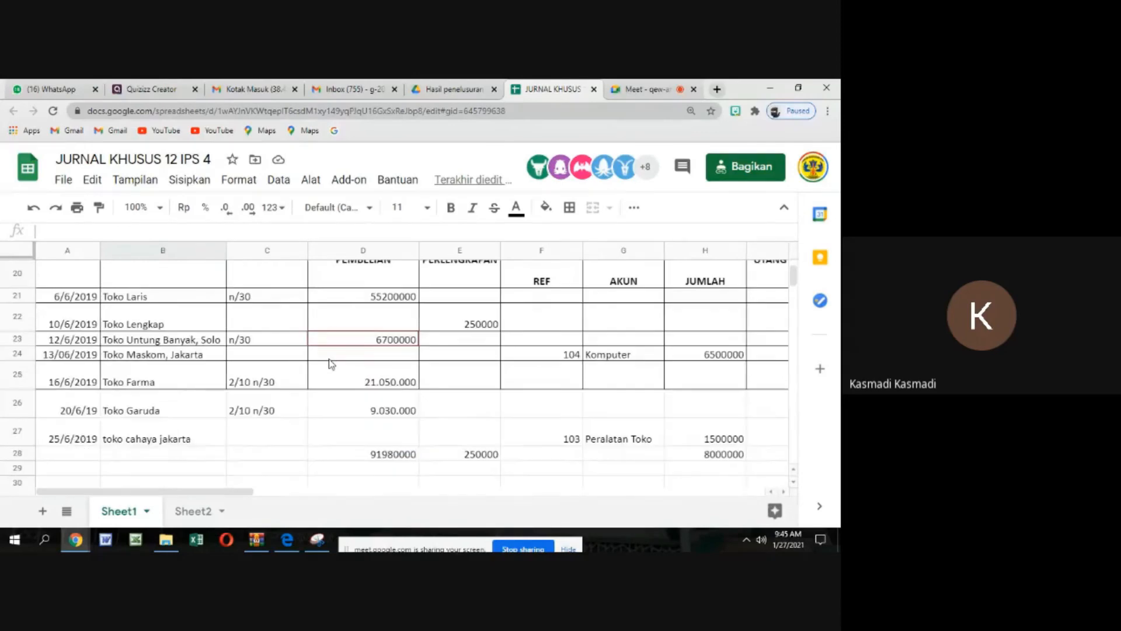
# Check the 16/6/2019 Toko Farma row of the purchases journal across to its Utang Dagang amount
pyautogui.click(320, 375)
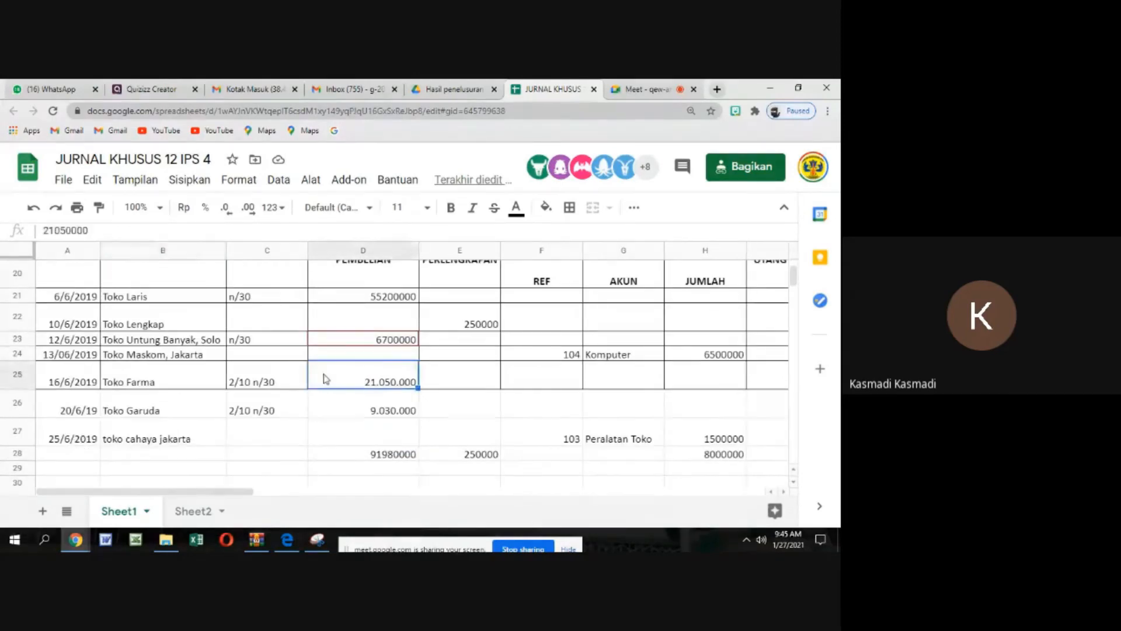
pyautogui.press('Right')
pyautogui.press('Right')
pyautogui.press('Right')
pyautogui.press('Right')
pyautogui.press('Right')
pyautogui.press('Right')
pyautogui.press('Right')
pyautogui.press('Right')
pyautogui.press('Right')
pyautogui.press('Right')
pyautogui.press('Right')
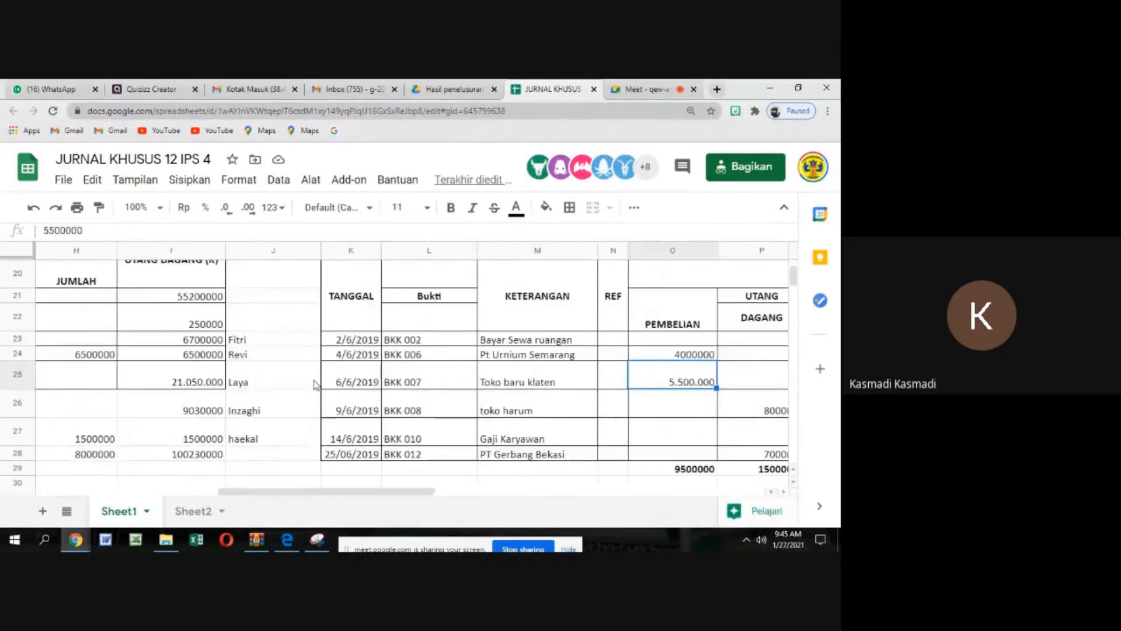
pyautogui.press('Left')
pyautogui.press('Left')
pyautogui.press('Left')
pyautogui.press('Left')
pyautogui.press('Left')
pyautogui.press('Left')
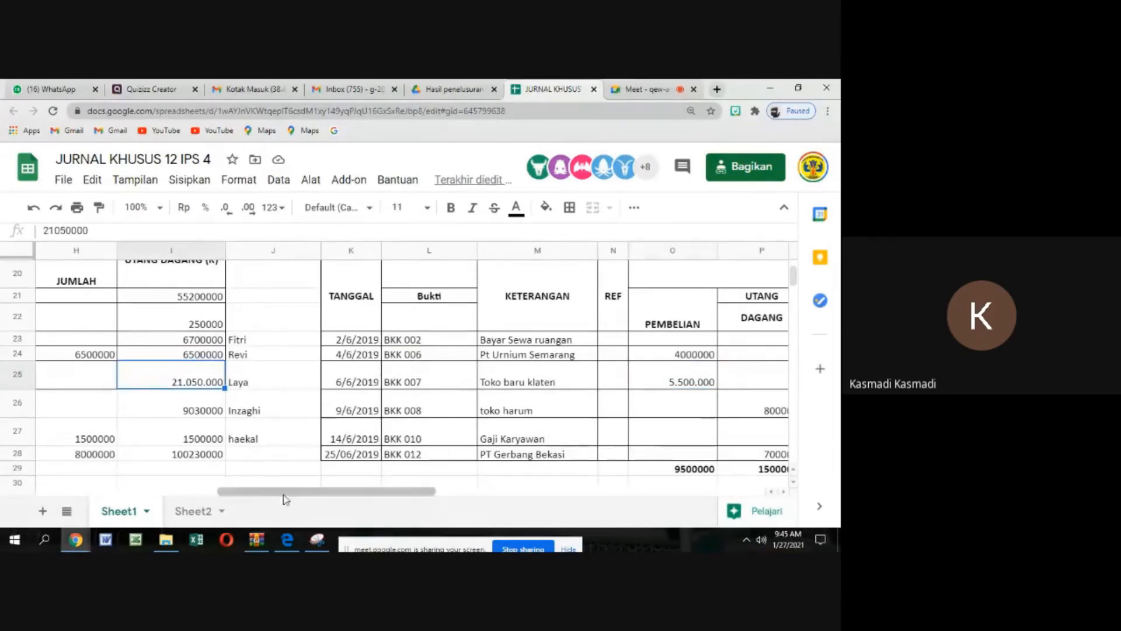
pyautogui.moveTo(255, 492); pyautogui.dragTo(37, 492)
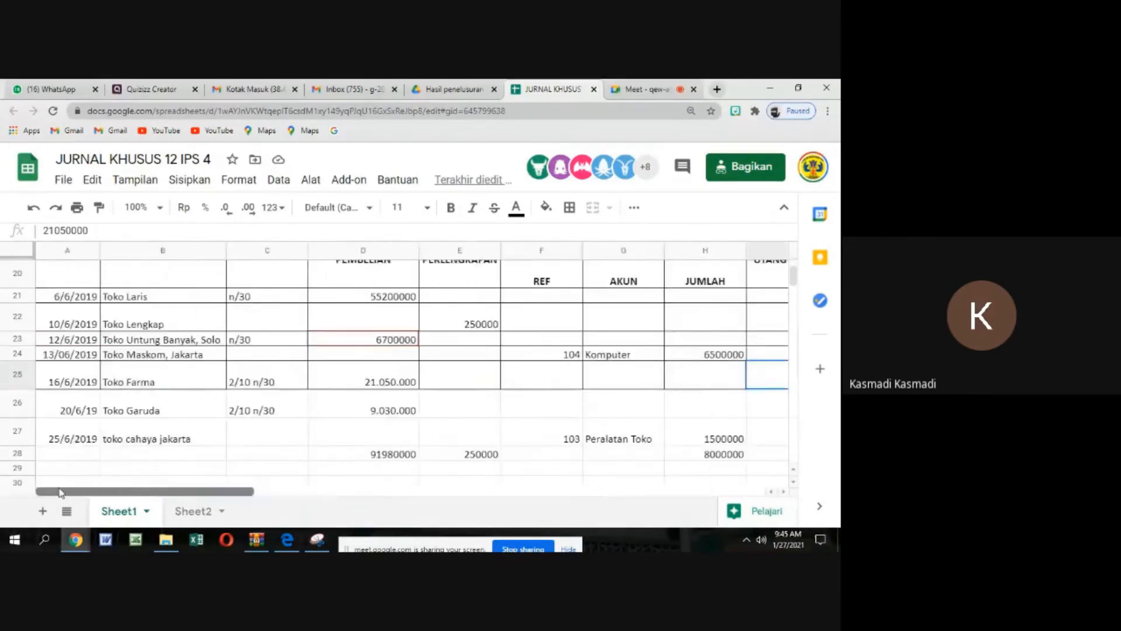
# Check which payables ledgers below Toko Laris are still blank or unnamed, and select the empty heading cell above the PT GERBANG BEKASI ledger's preceding table
pyautogui.scroll(-8, 35, 465)
pyautogui.scroll(-7, 173, 408)
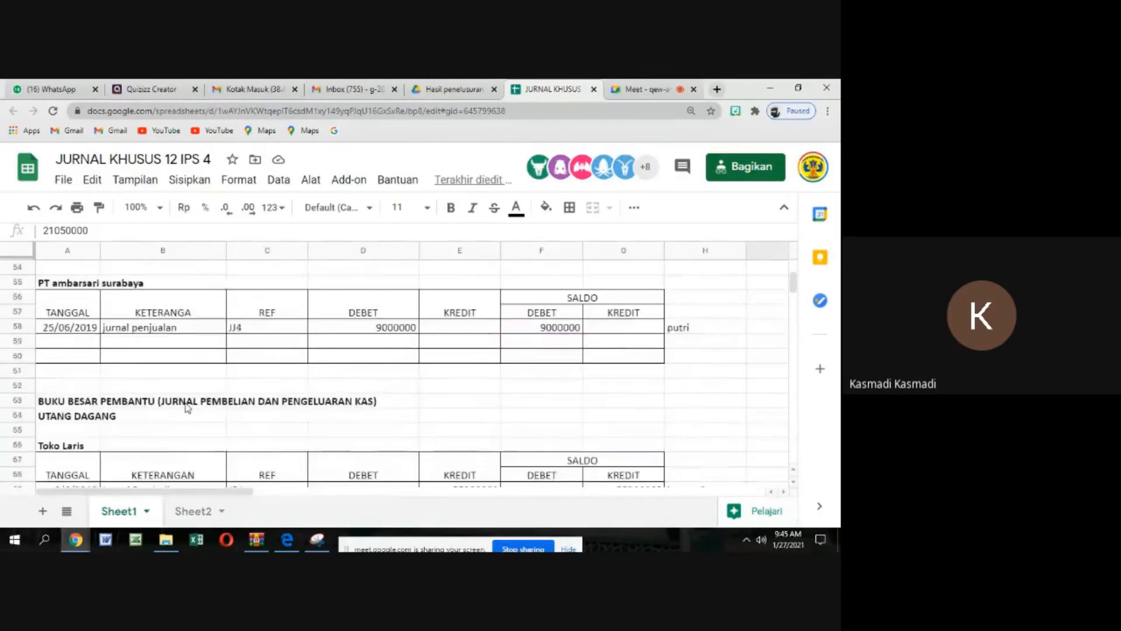
pyautogui.scroll(-2, 186, 408)
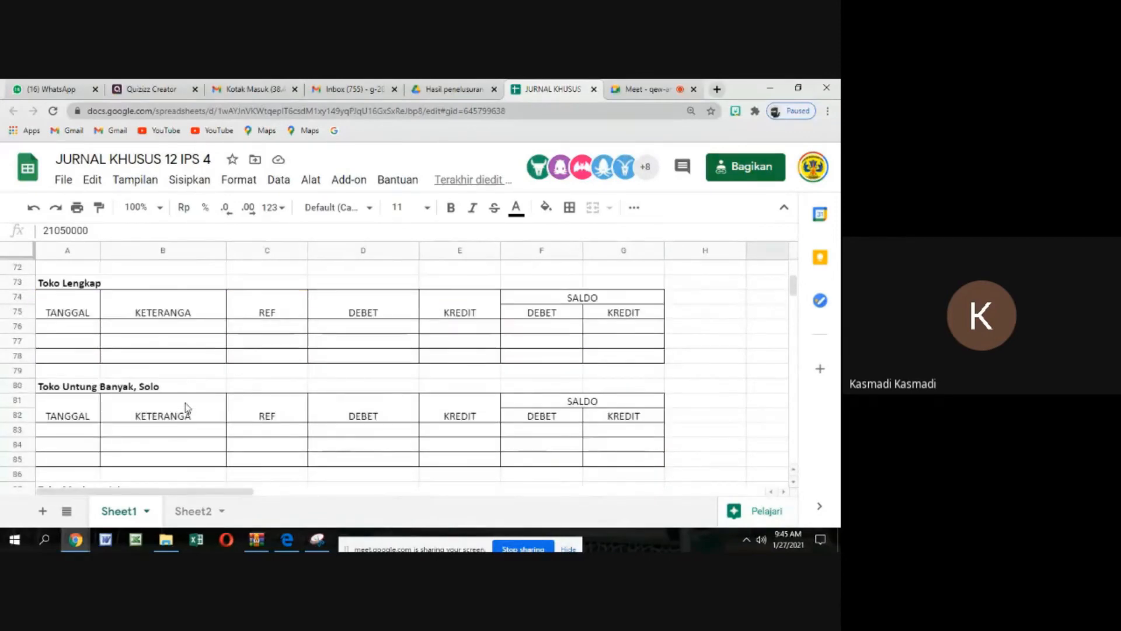
pyautogui.scroll(3, 202, 411)
pyautogui.scroll(1, 202, 411)
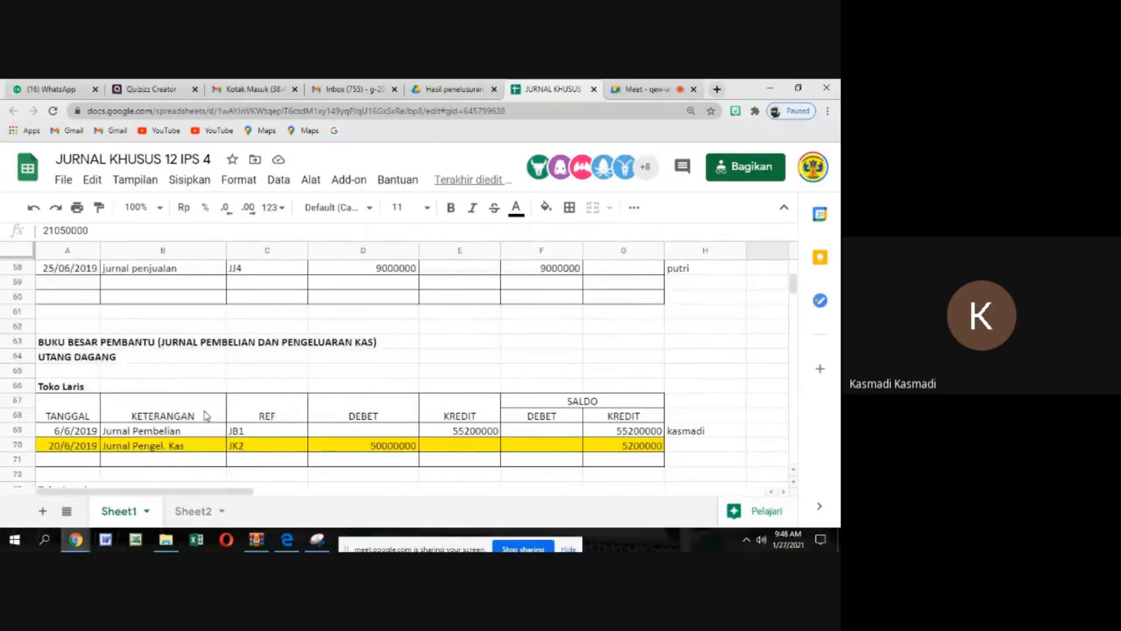
pyautogui.scroll(-3, 205, 416)
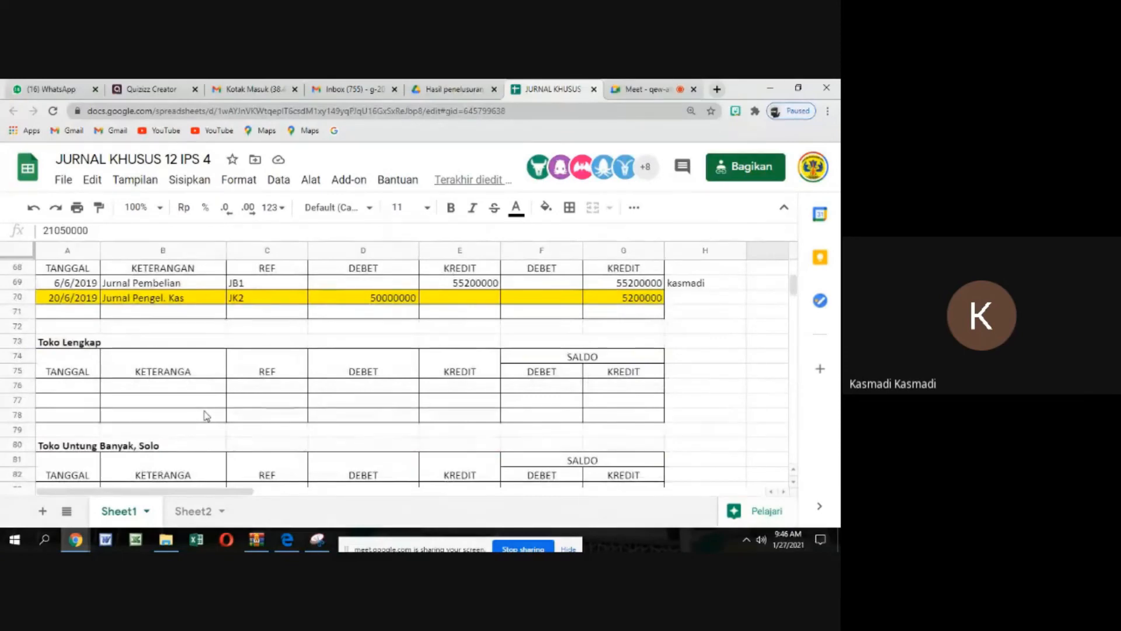
pyautogui.scroll(1, 205, 415)
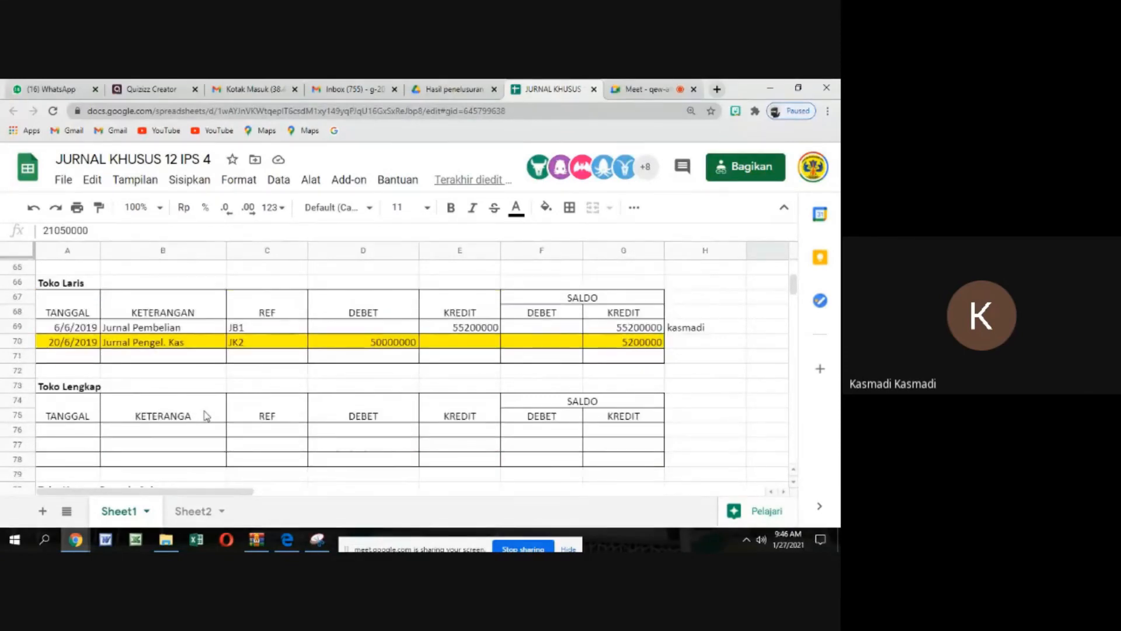
pyautogui.scroll(-3, 206, 416)
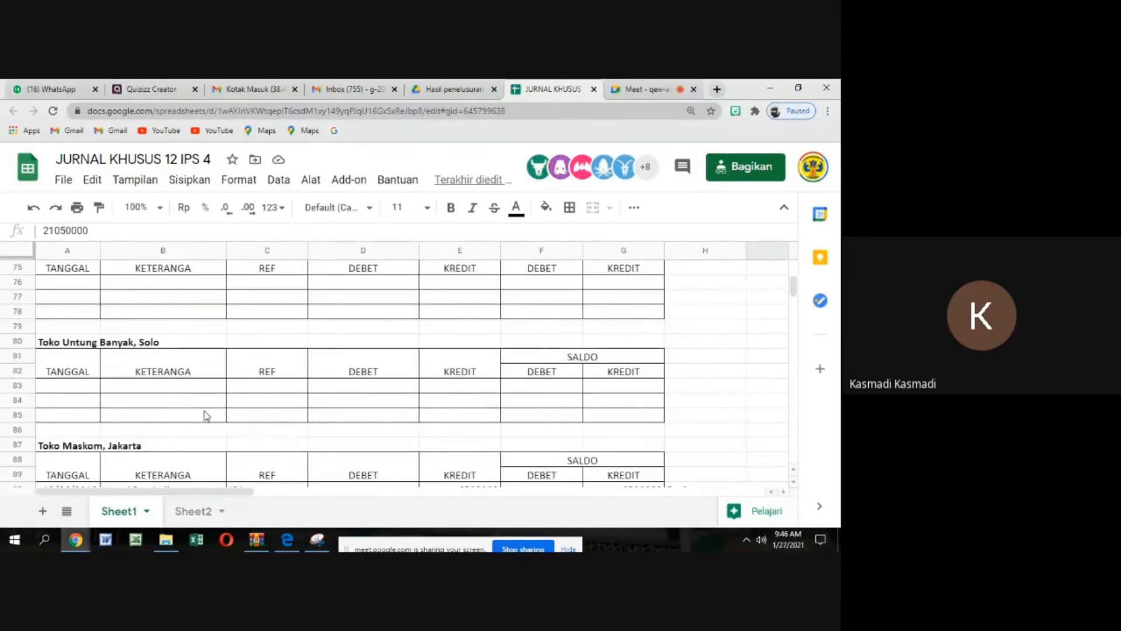
pyautogui.scroll(-3, 205, 415)
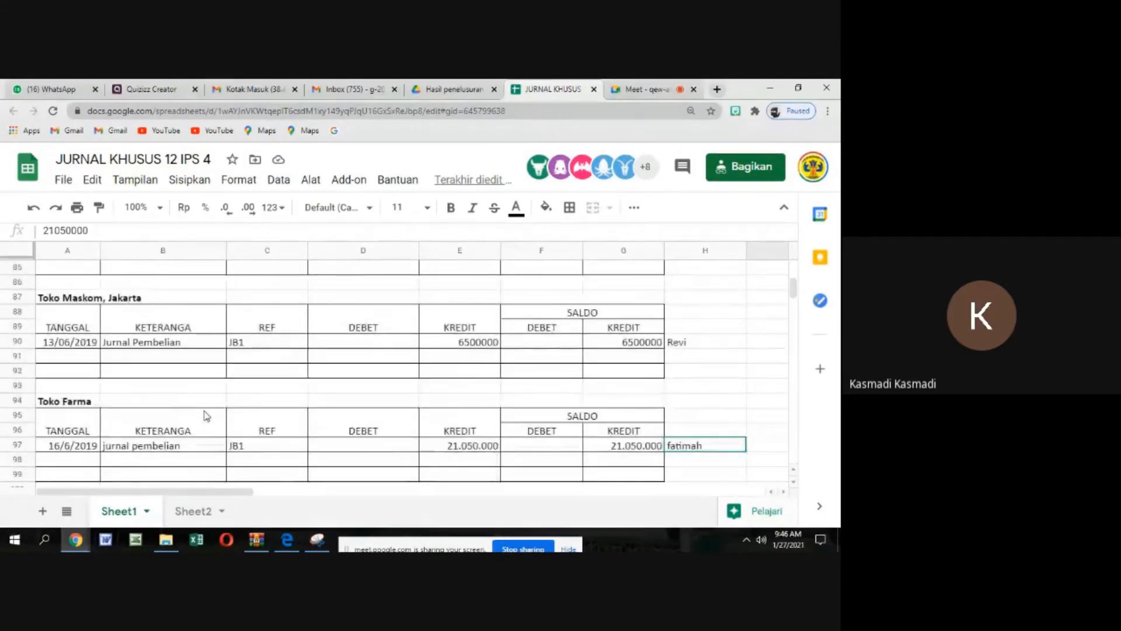
pyautogui.scroll(-3, 206, 415)
pyautogui.scroll(-3, 206, 415)
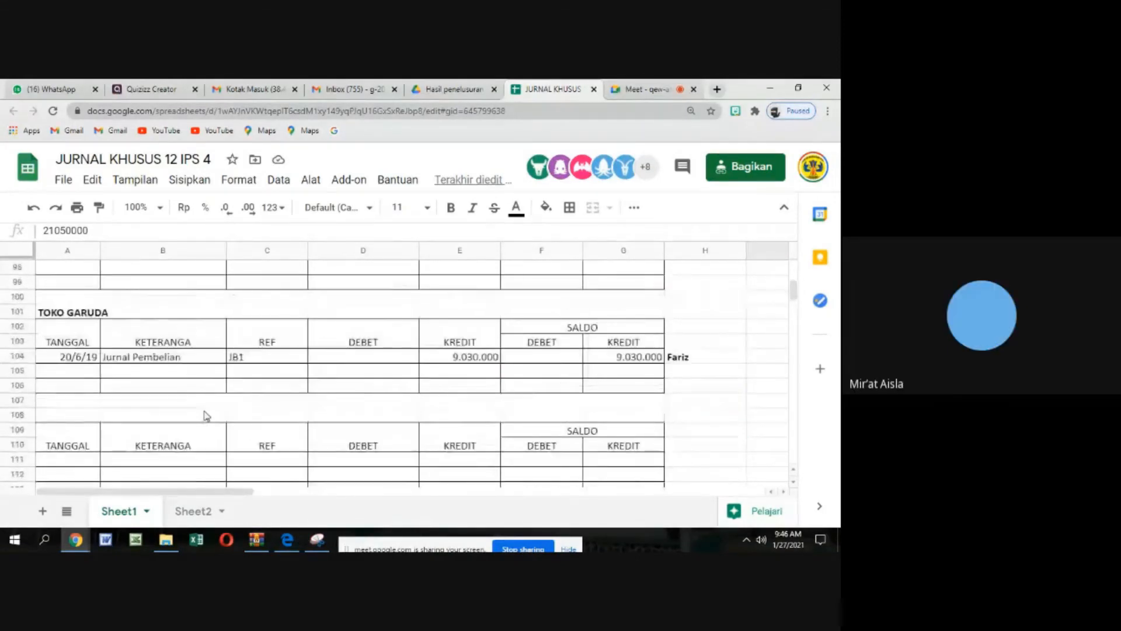
pyautogui.scroll(5, 206, 415)
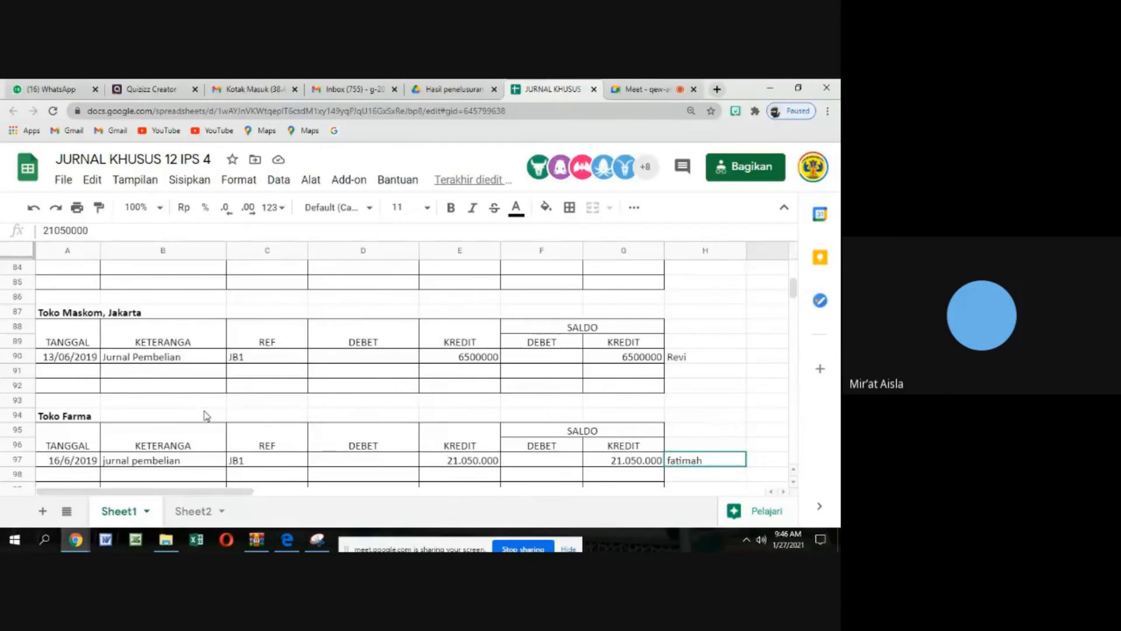
pyautogui.scroll(-4, 206, 415)
pyautogui.scroll(-5, 206, 415)
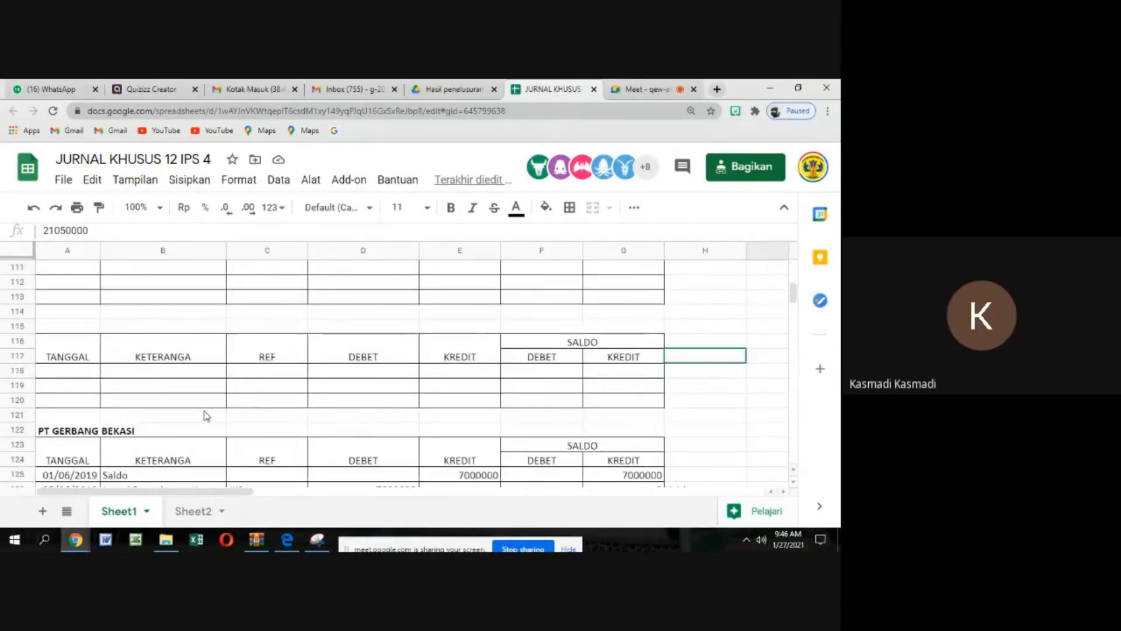
pyautogui.scroll(-1, 183, 439)
pyautogui.scroll(1, 123, 368)
pyautogui.click(70, 313)
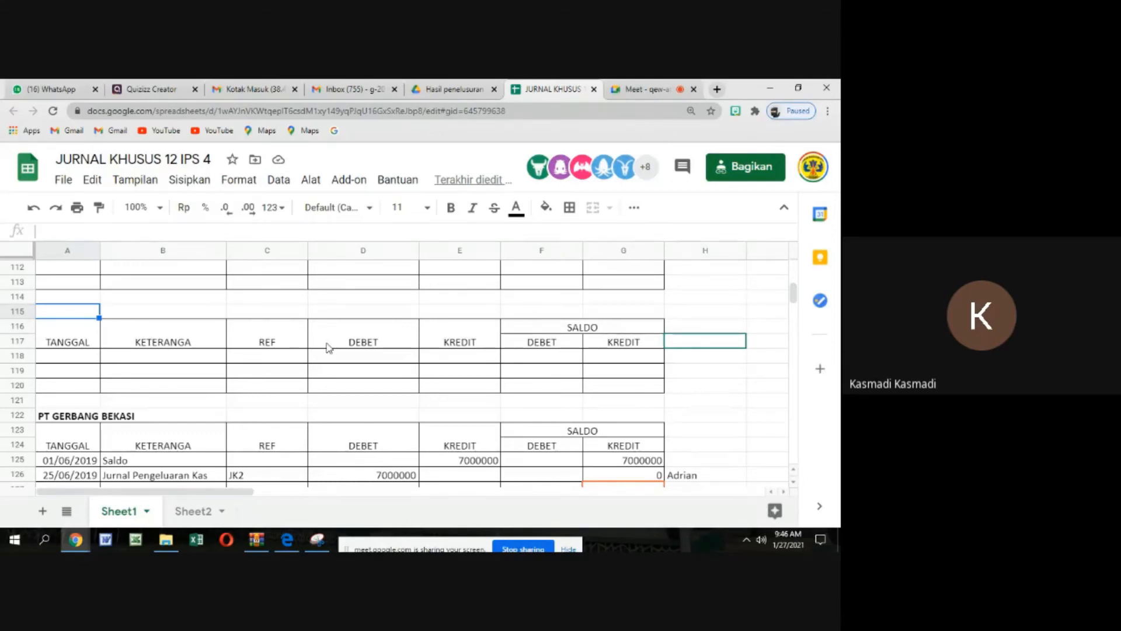
# Review the payables ledgers from Toko Cahaya Jakarta back up to Toko Laris, including the Toko Lengkap posting
pyautogui.scroll(3, 327, 347)
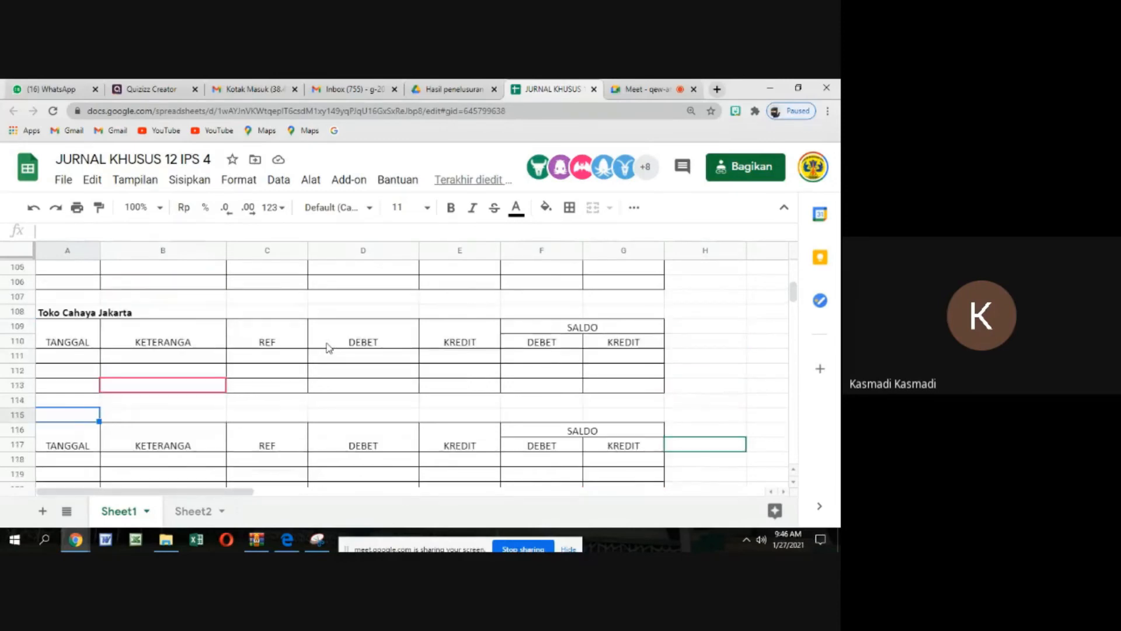
pyautogui.scroll(4, 327, 348)
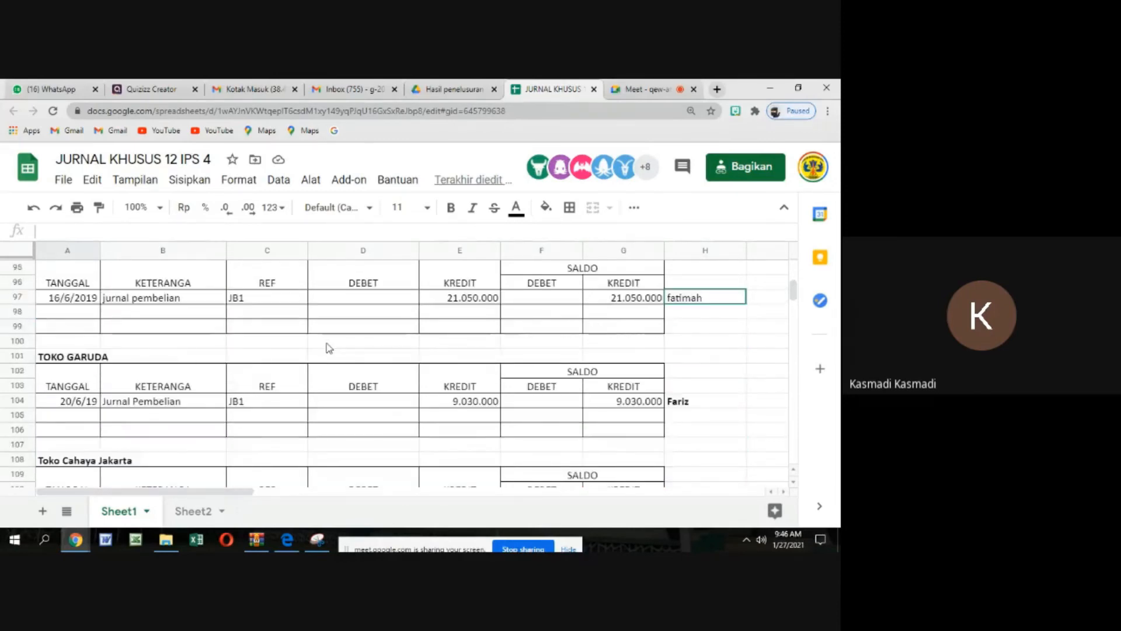
pyautogui.scroll(4, 329, 347)
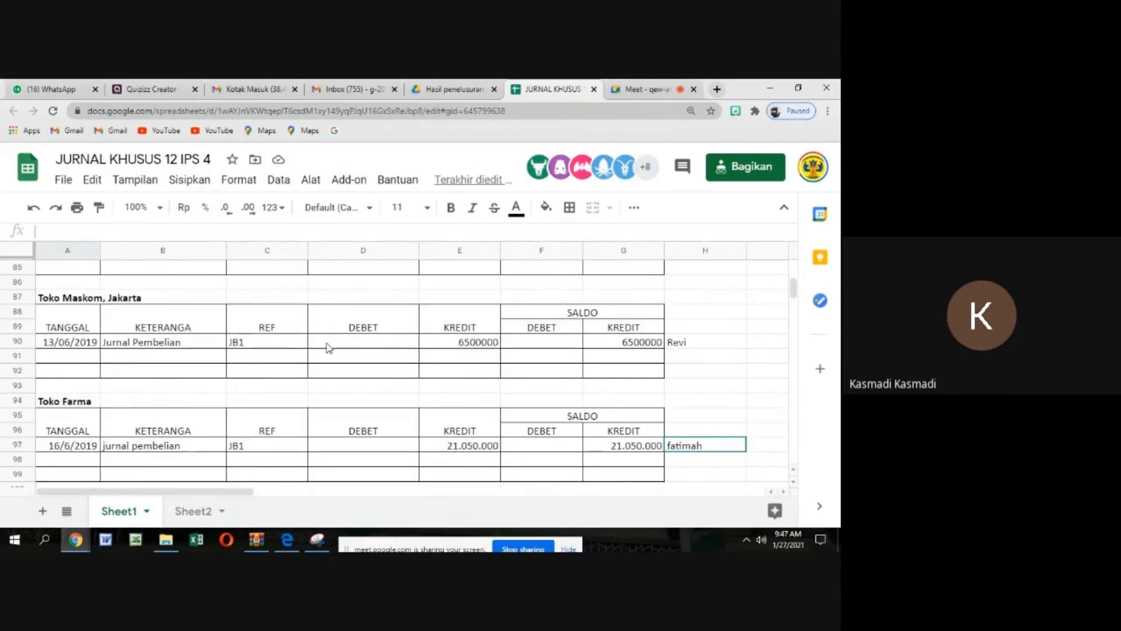
pyautogui.scroll(1, 328, 347)
pyautogui.scroll(-1, 328, 348)
pyautogui.scroll(5, 328, 348)
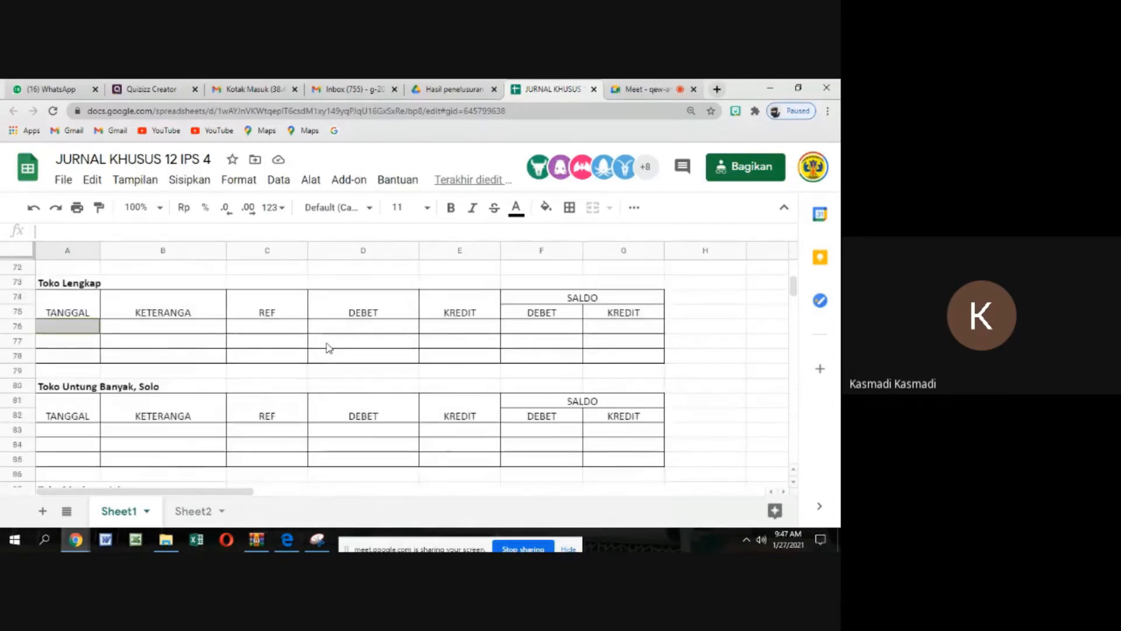
pyautogui.scroll(1, 329, 347)
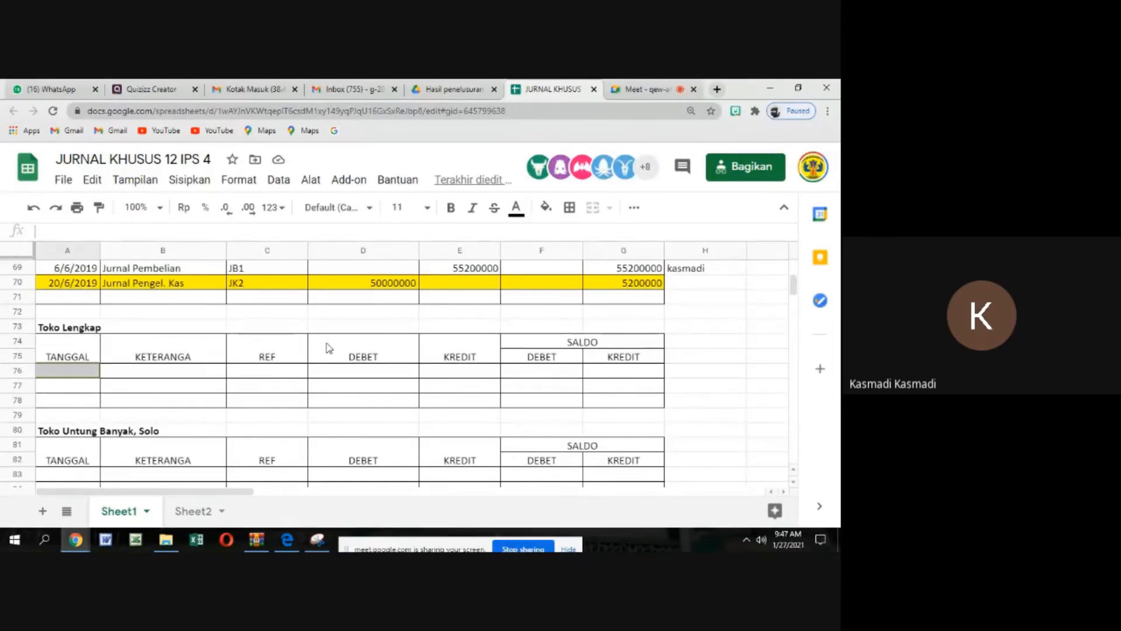
pyautogui.write('10/6/2019')
pyautogui.press('Tab')
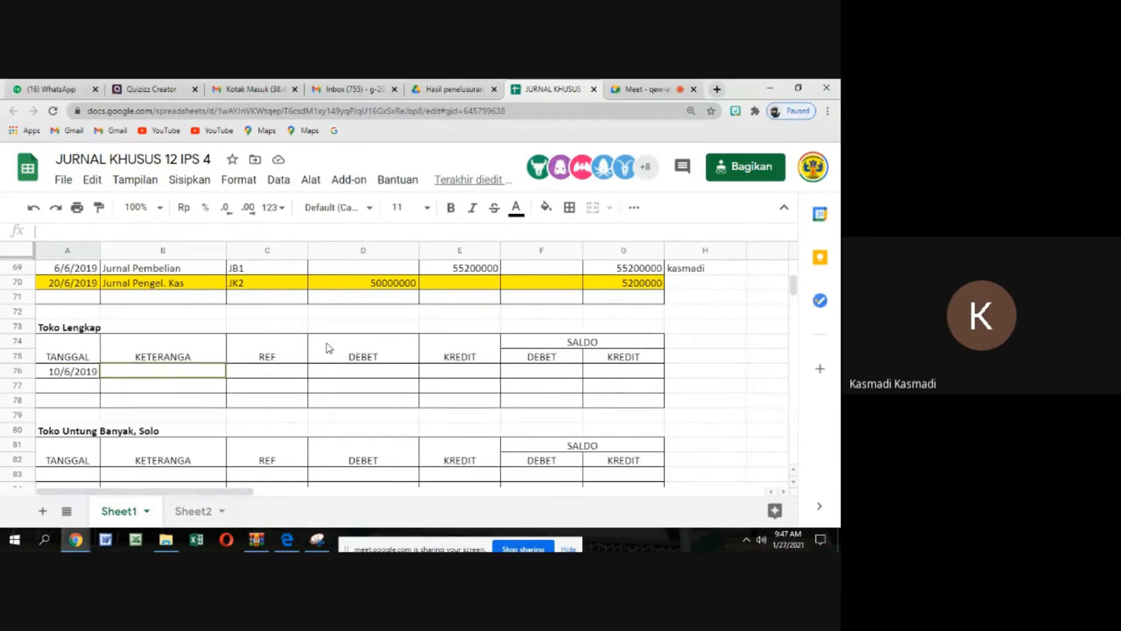
pyautogui.press('Up')
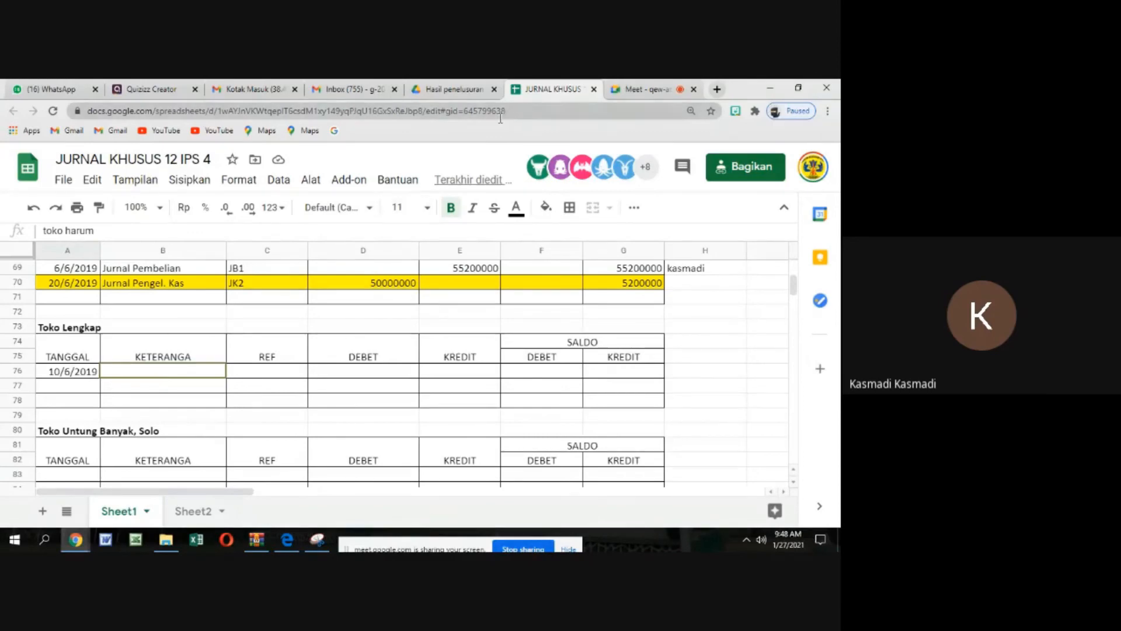
# Examine the payables ledgers down to toko harum, and look over the Google Meet participants before returning to the ledger sheet
pyautogui.scroll(1, 354, 331)
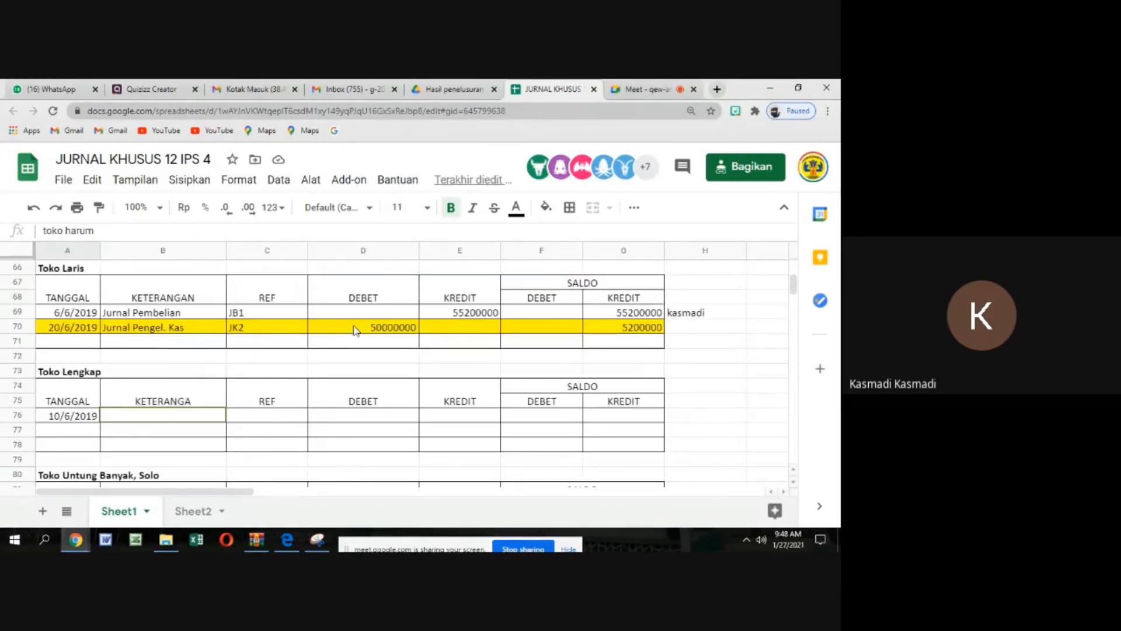
pyautogui.scroll(1, 354, 330)
pyautogui.scroll(-3, 354, 330)
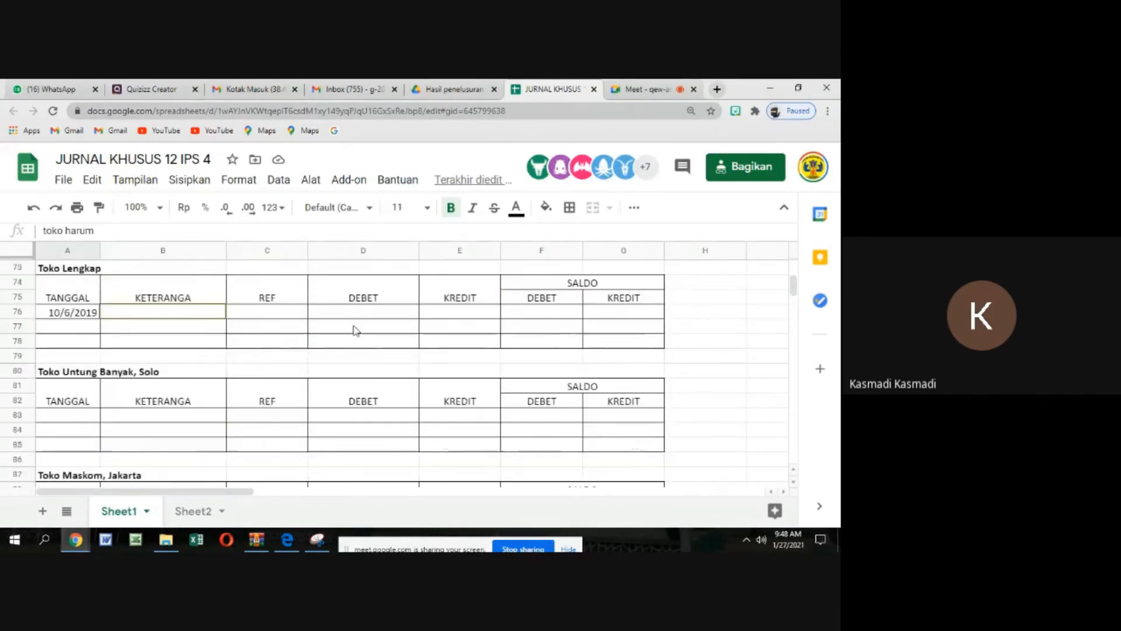
pyautogui.scroll(-7, 355, 330)
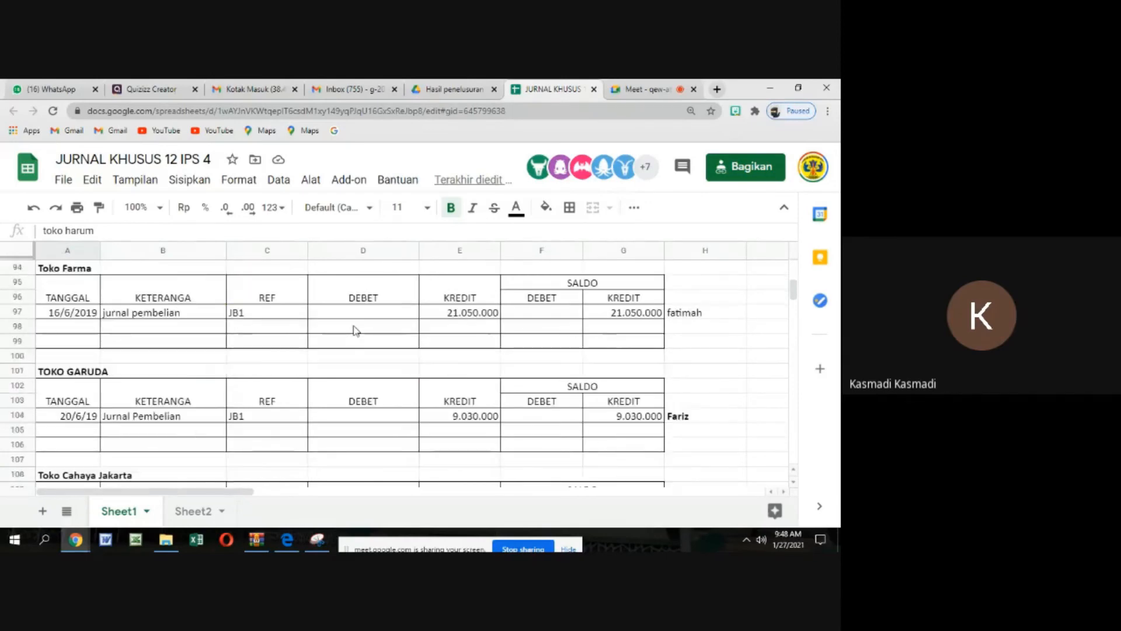
pyautogui.scroll(-4, 355, 331)
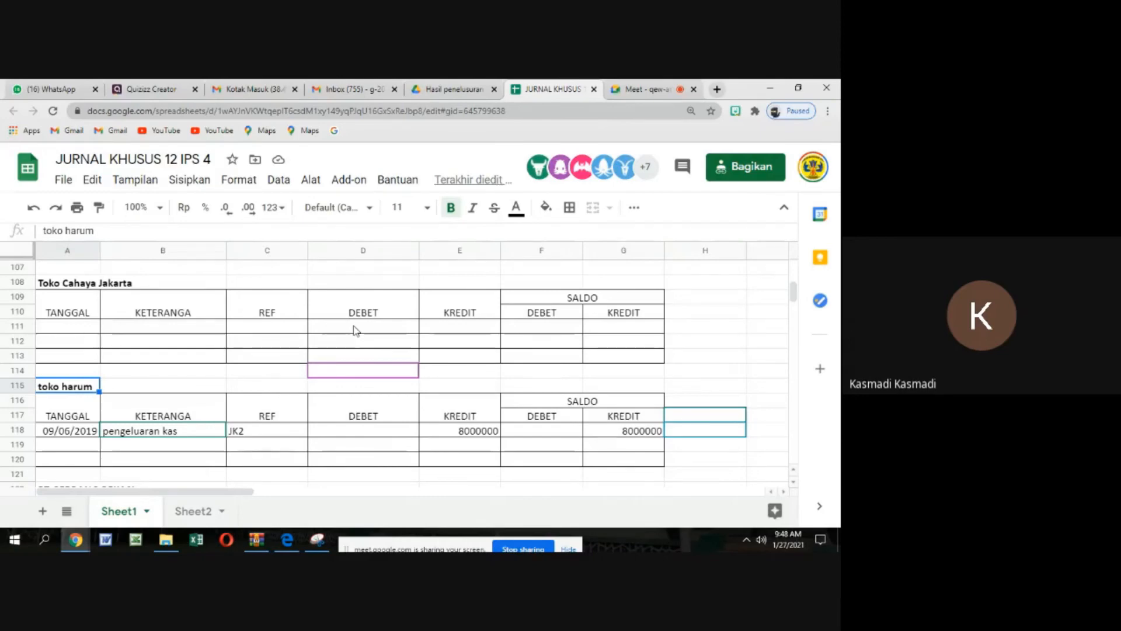
pyautogui.click(637, 92)
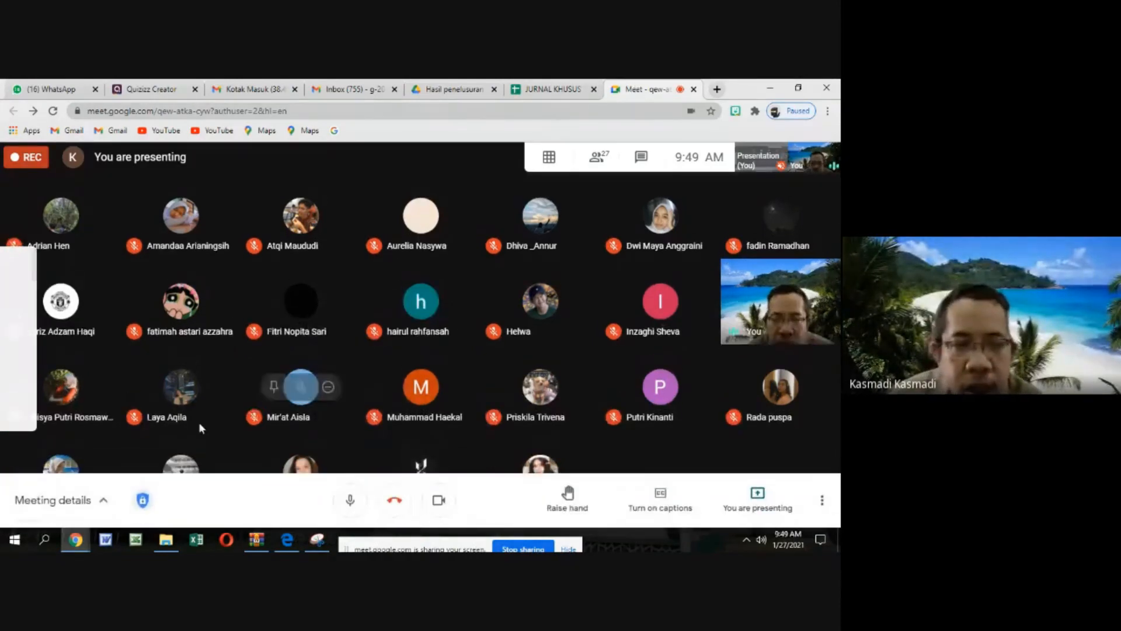
pyautogui.click(560, 90)
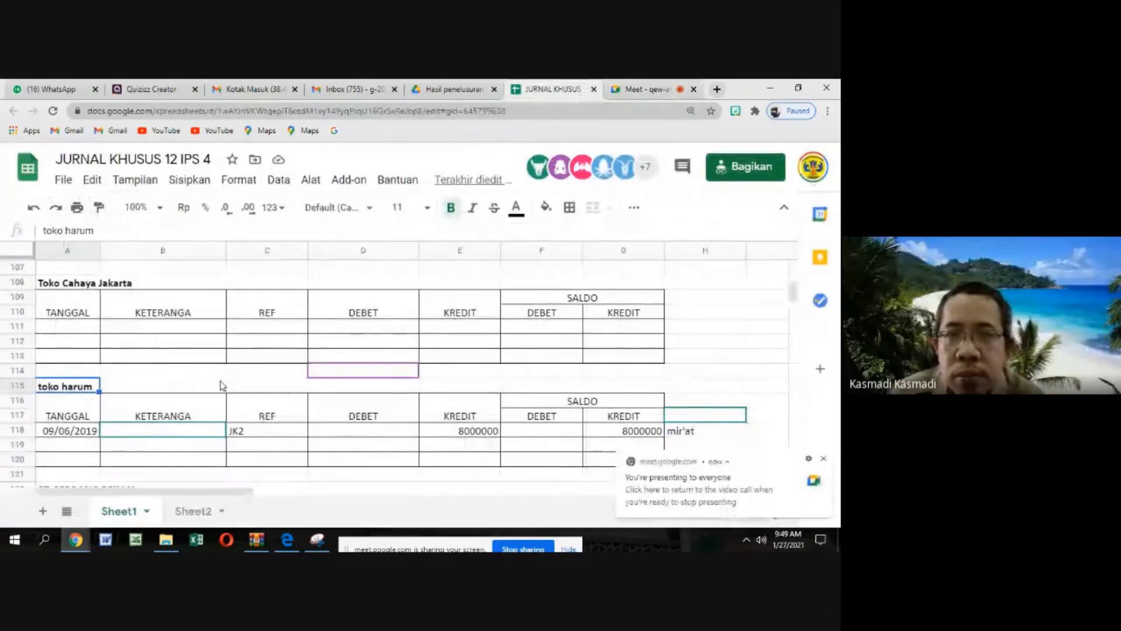
# Review the payables ledgers from toko harum back up through TOKO GARUDA to the highlighted payment row above Toko Lengkap
pyautogui.scroll(-2, 220, 381)
pyautogui.scroll(3, 219, 381)
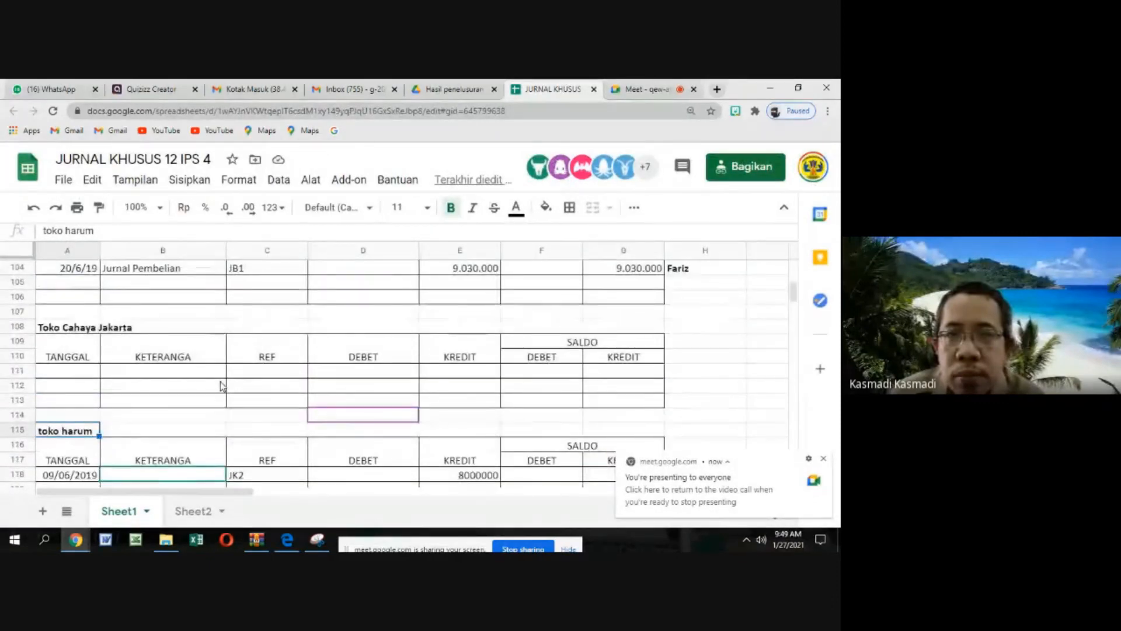
pyautogui.scroll(2, 220, 385)
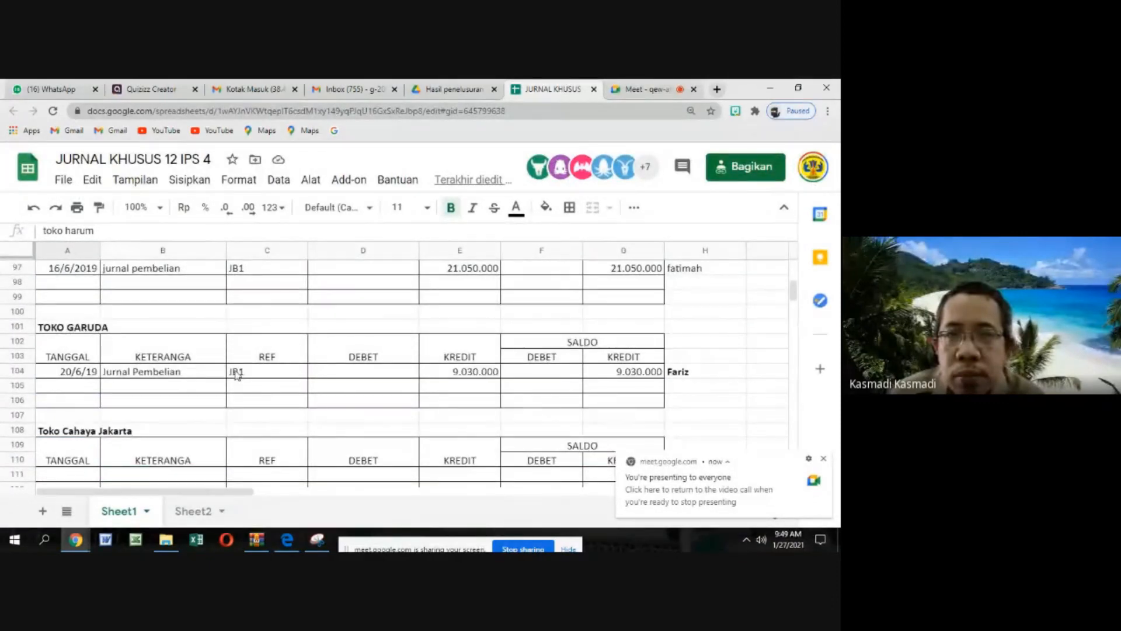
pyautogui.scroll(4, 236, 374)
pyautogui.scroll(6, 236, 372)
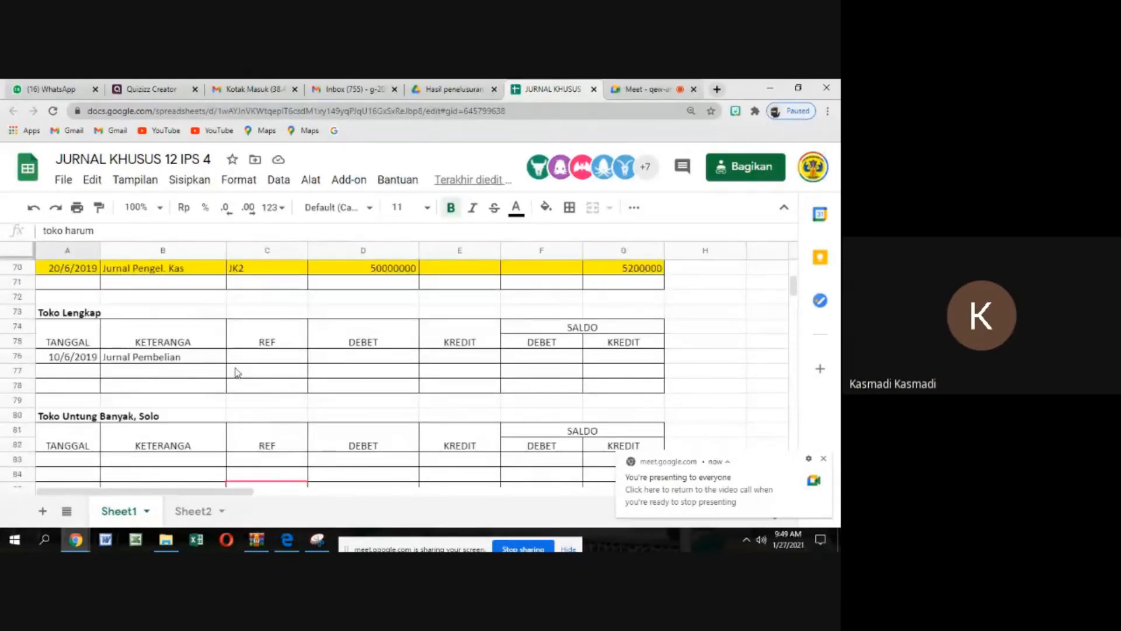
pyautogui.scroll(1, 237, 373)
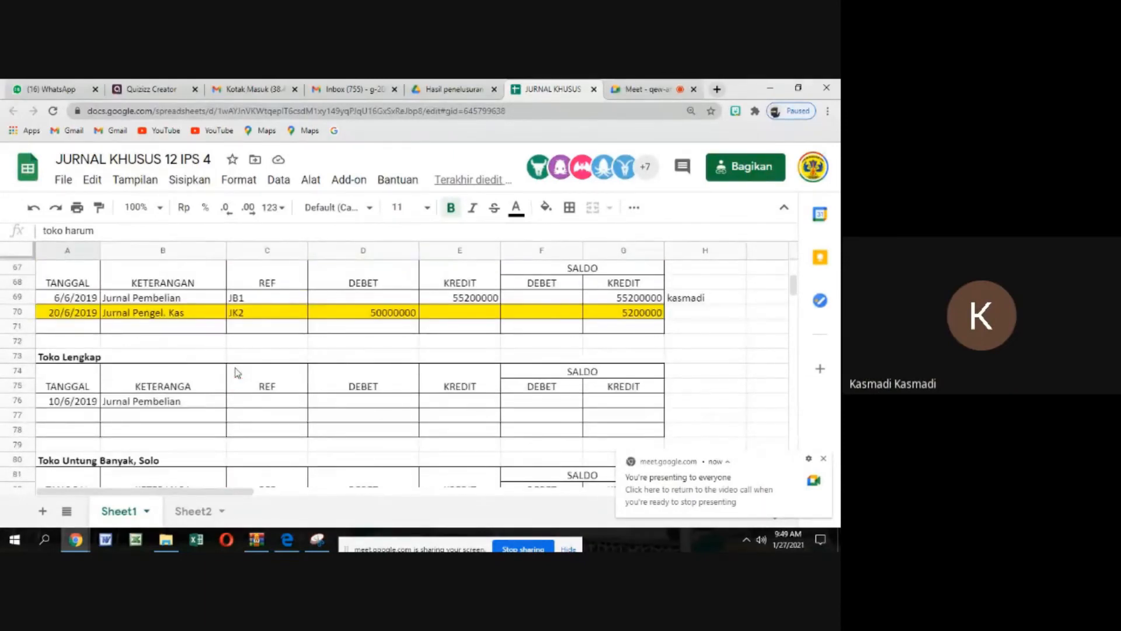
pyautogui.scroll(-1, 237, 373)
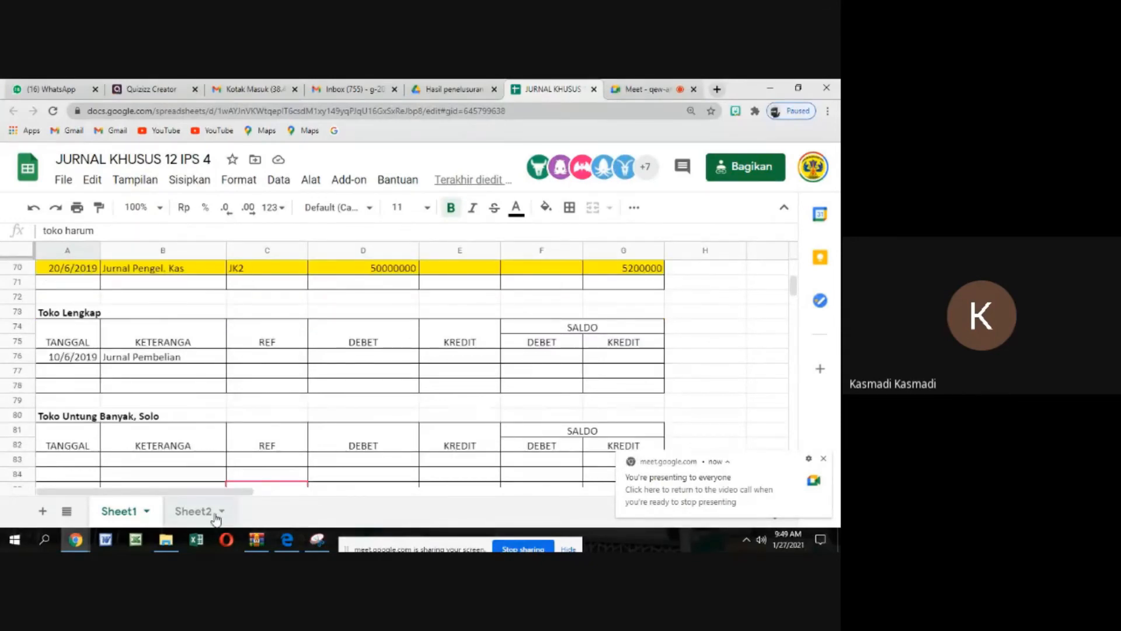
# Look in on the Google Meet call, return to the ledger spreadsheet and dismiss the presenting notification
pyautogui.click(830, 463)
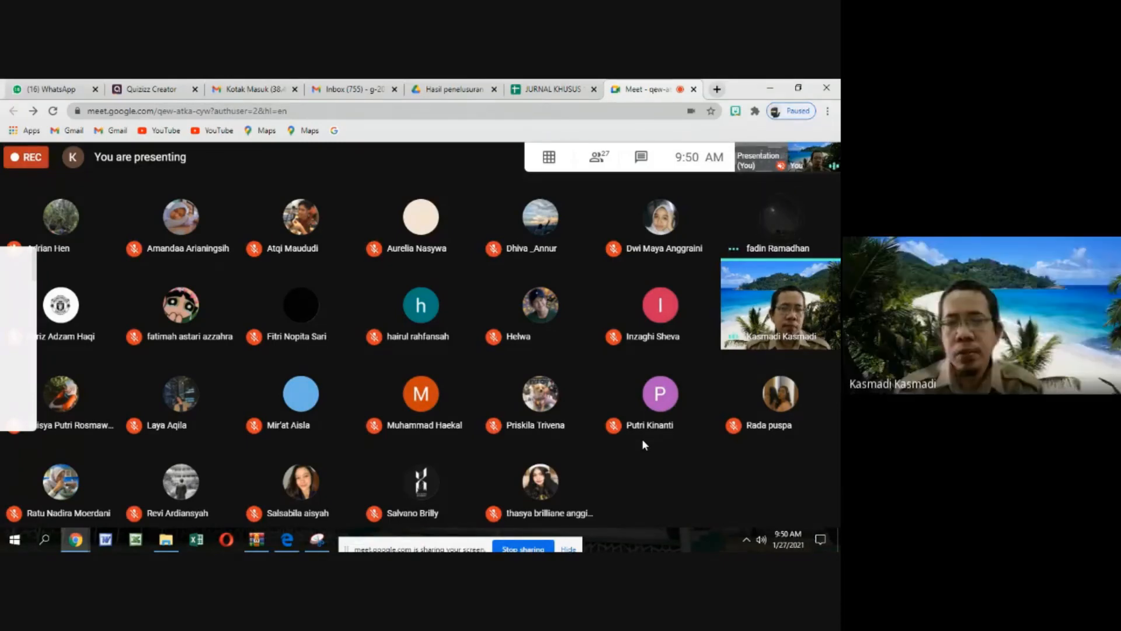
pyautogui.click(565, 89)
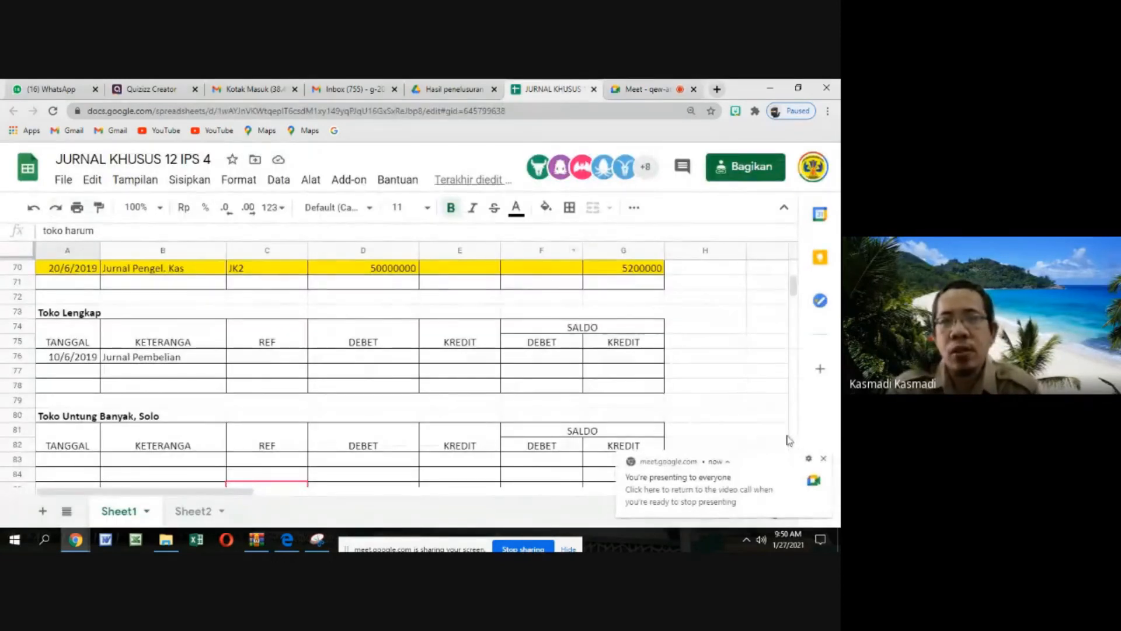
pyautogui.click(823, 458)
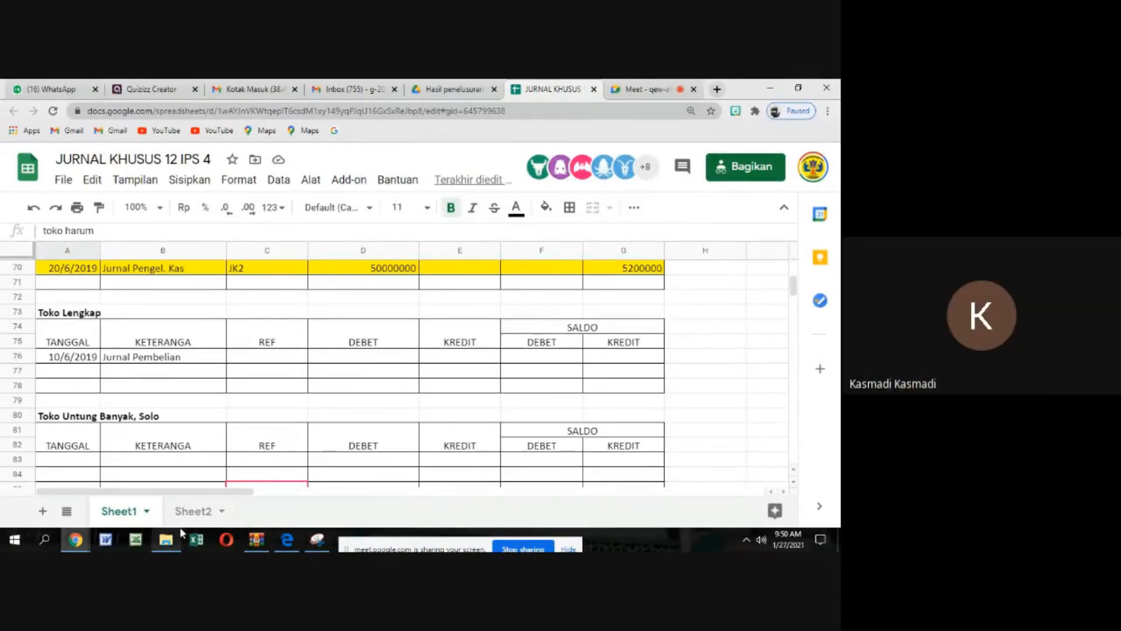
# Insert one row above the 09/06/2019 entry in the toko harum ledger
pyautogui.scroll(-2, 173, 371)
pyautogui.scroll(-6, 174, 371)
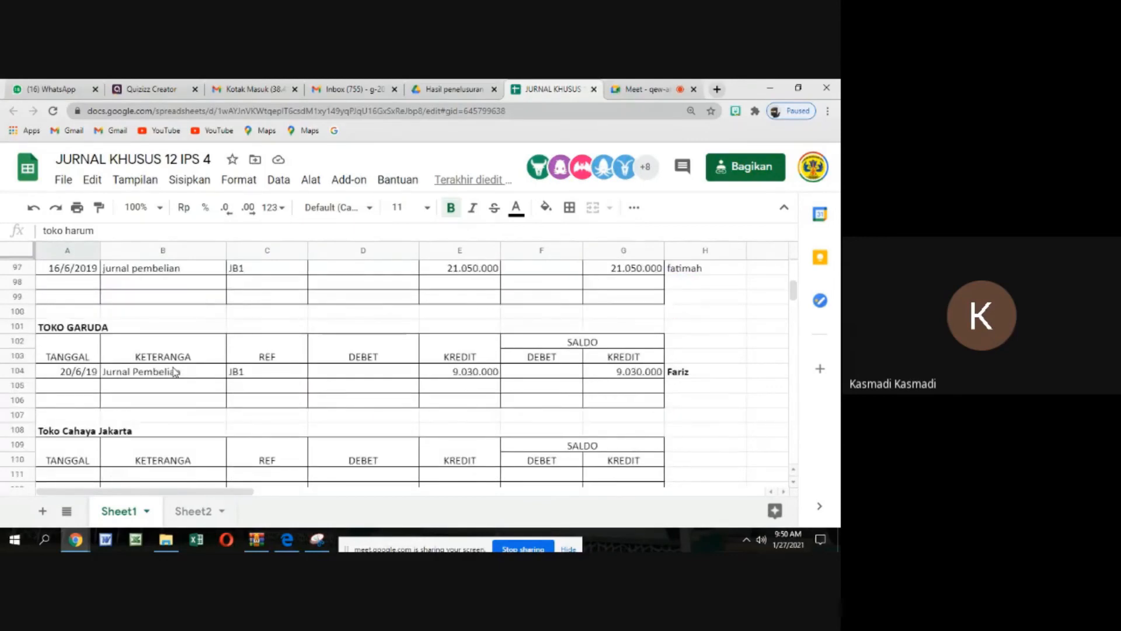
pyautogui.scroll(-3, 173, 371)
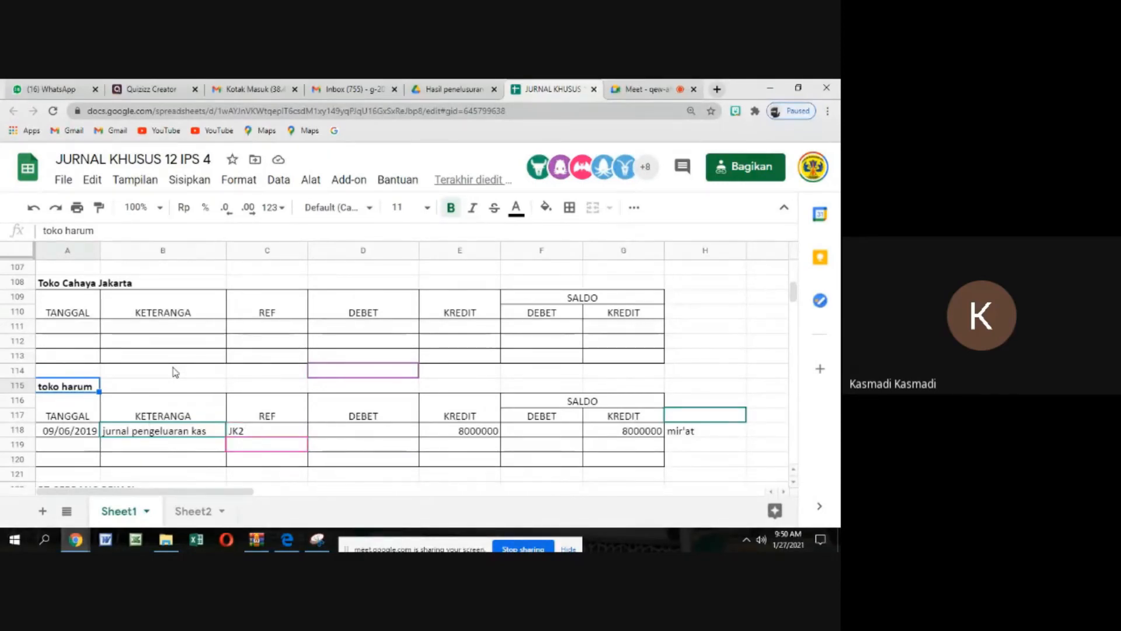
pyautogui.scroll(-3, 196, 420)
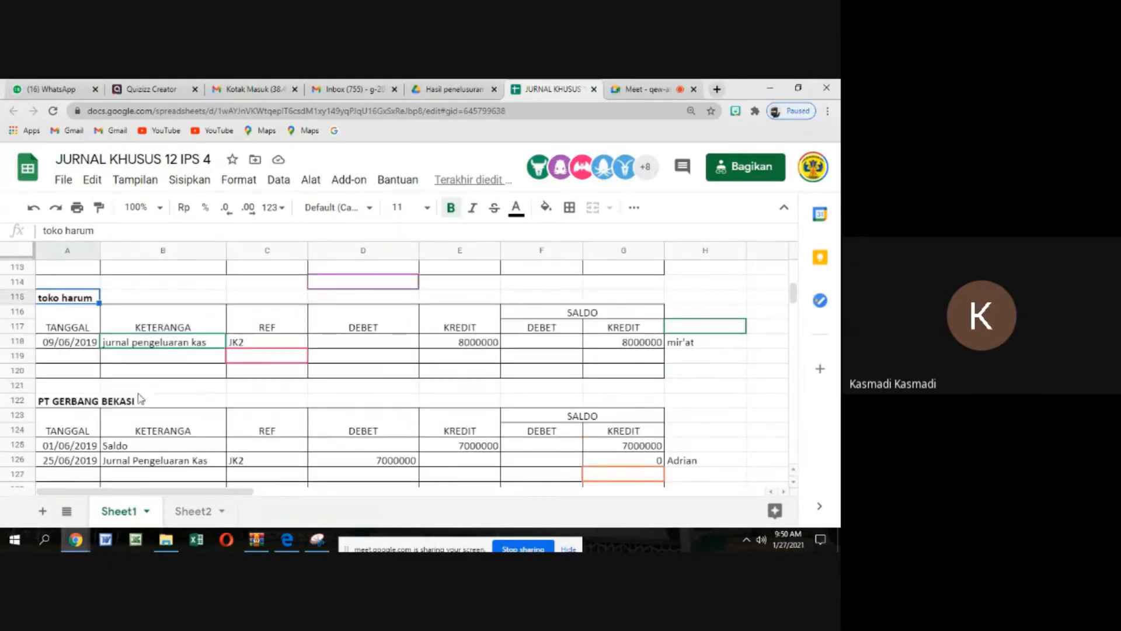
pyautogui.click(11, 340)
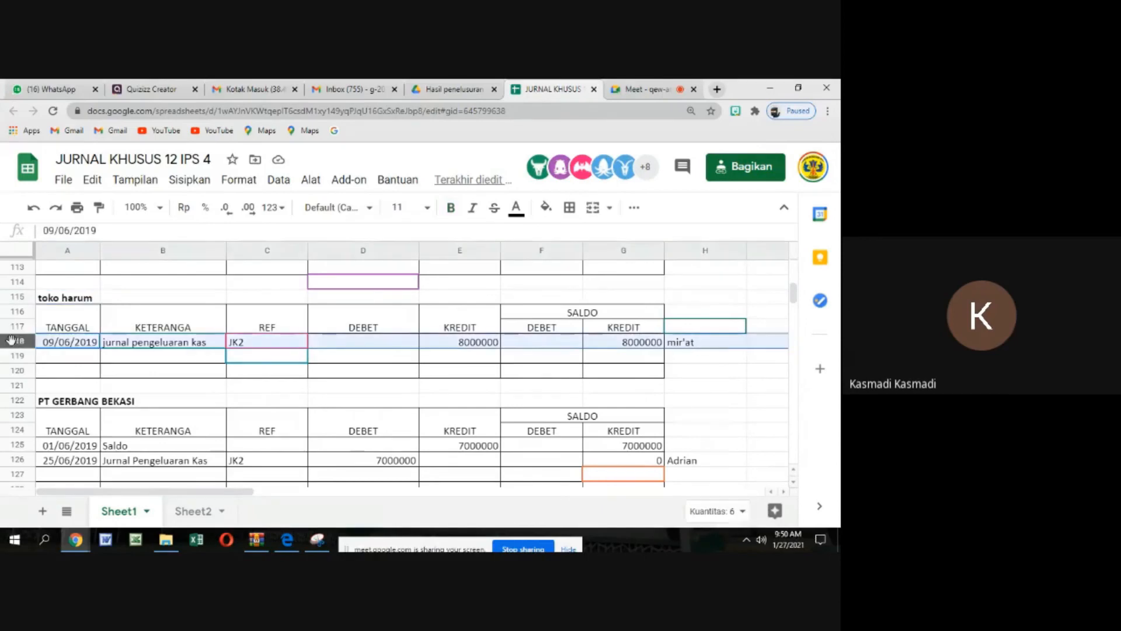
pyautogui.rightClick(12, 340)
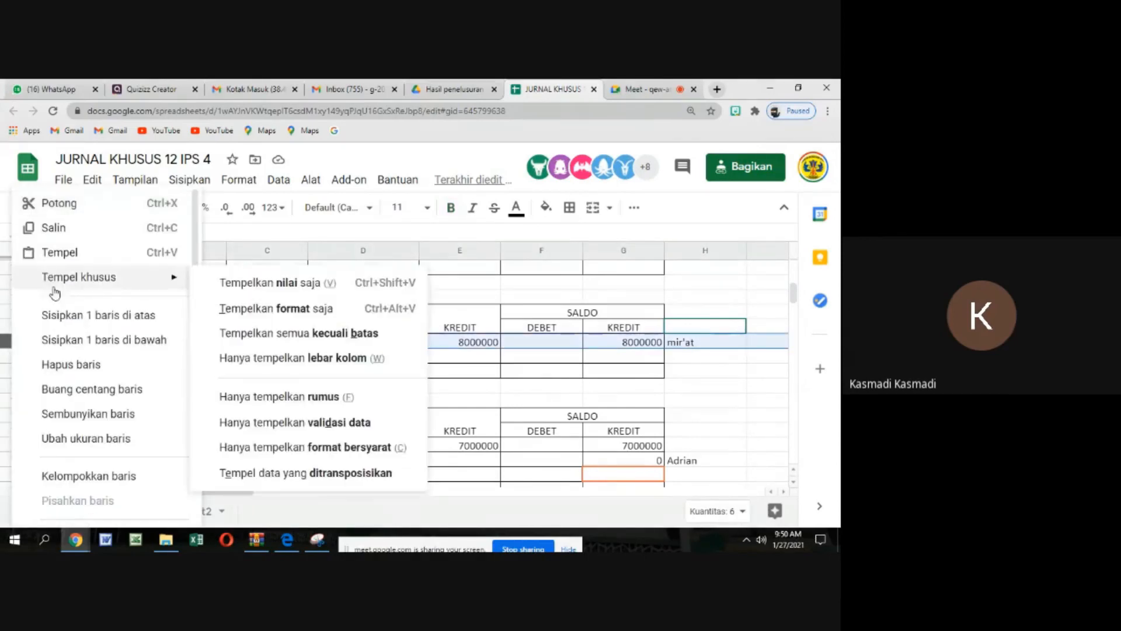
pyautogui.click(67, 316)
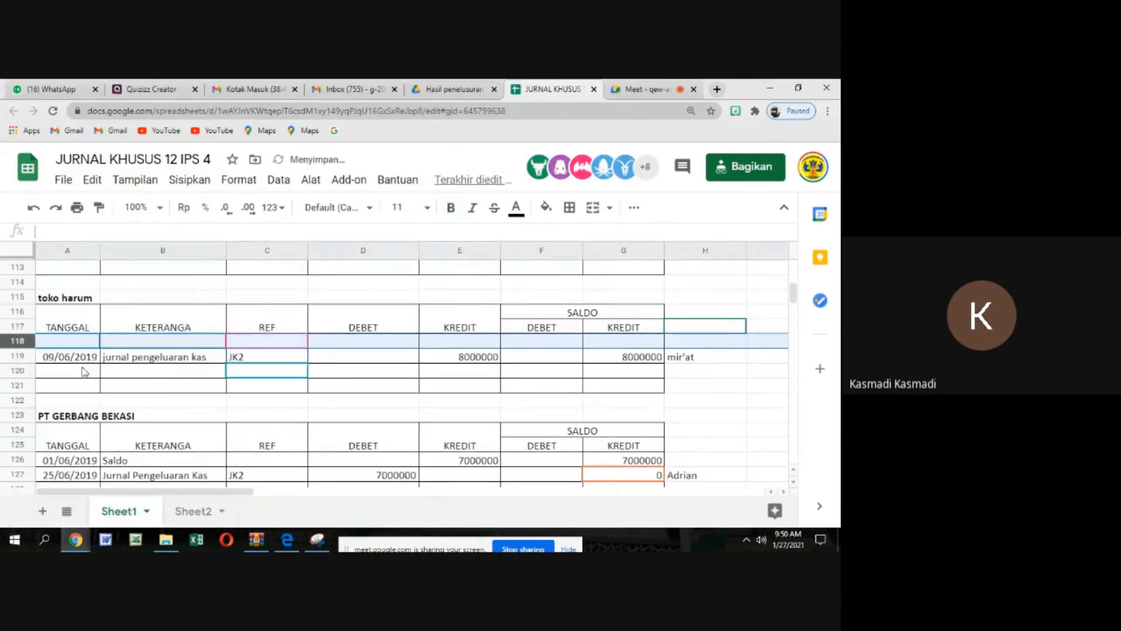
# Date the new toko harum ledger row 1/6/2019 and describe it as Saldo
pyautogui.click(87, 370)
pyautogui.click(83, 342)
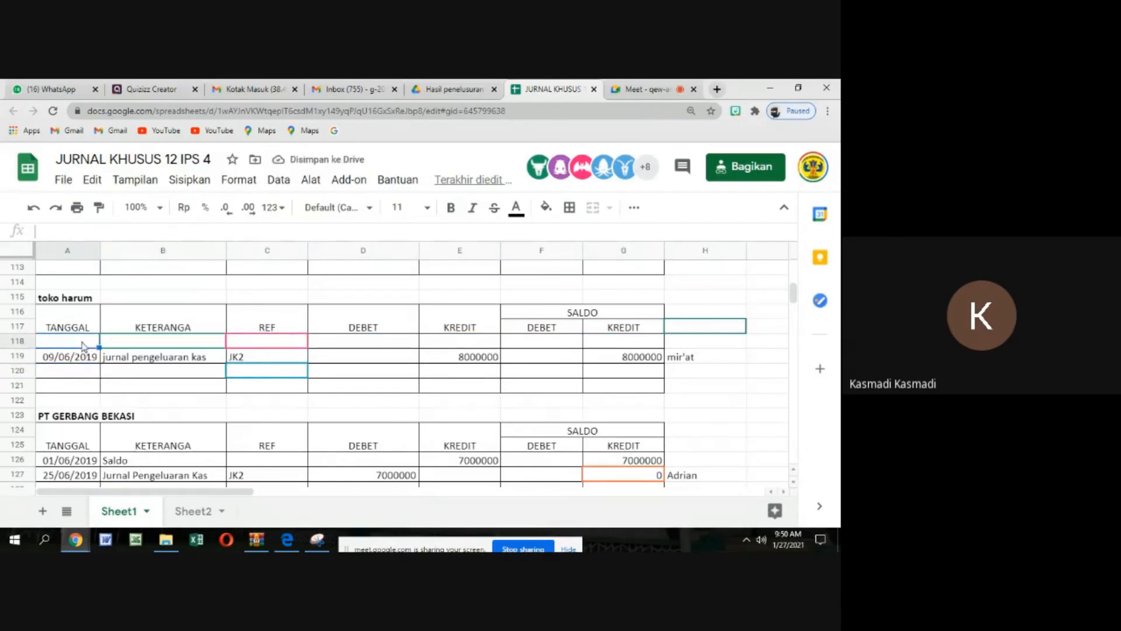
pyautogui.write('1/')
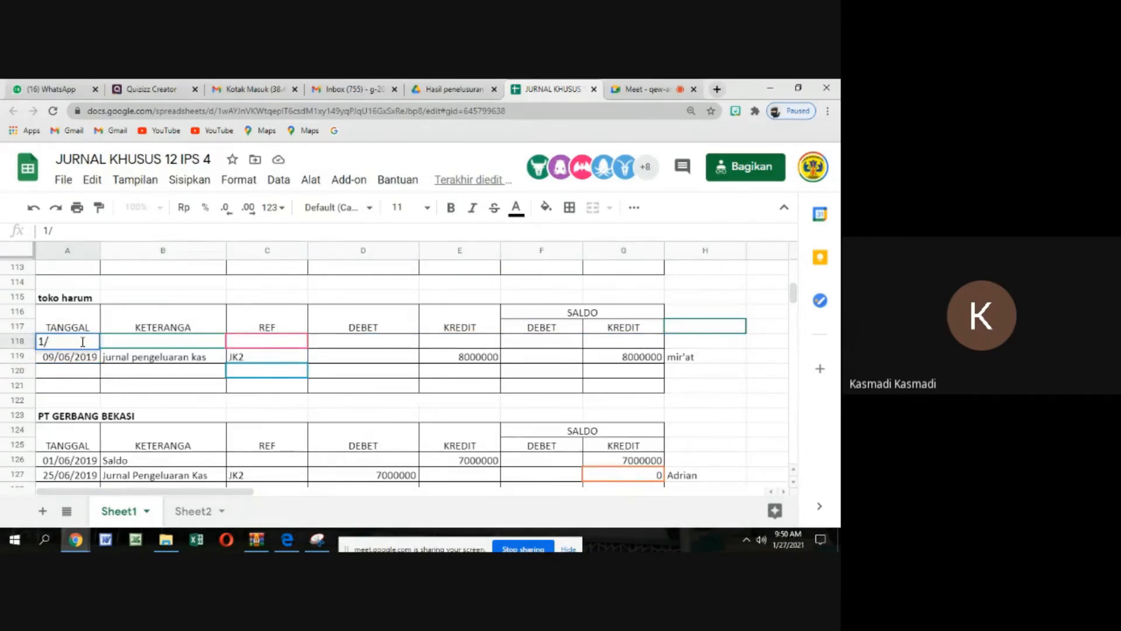
pyautogui.write('06/2019')
pyautogui.press('Tab')
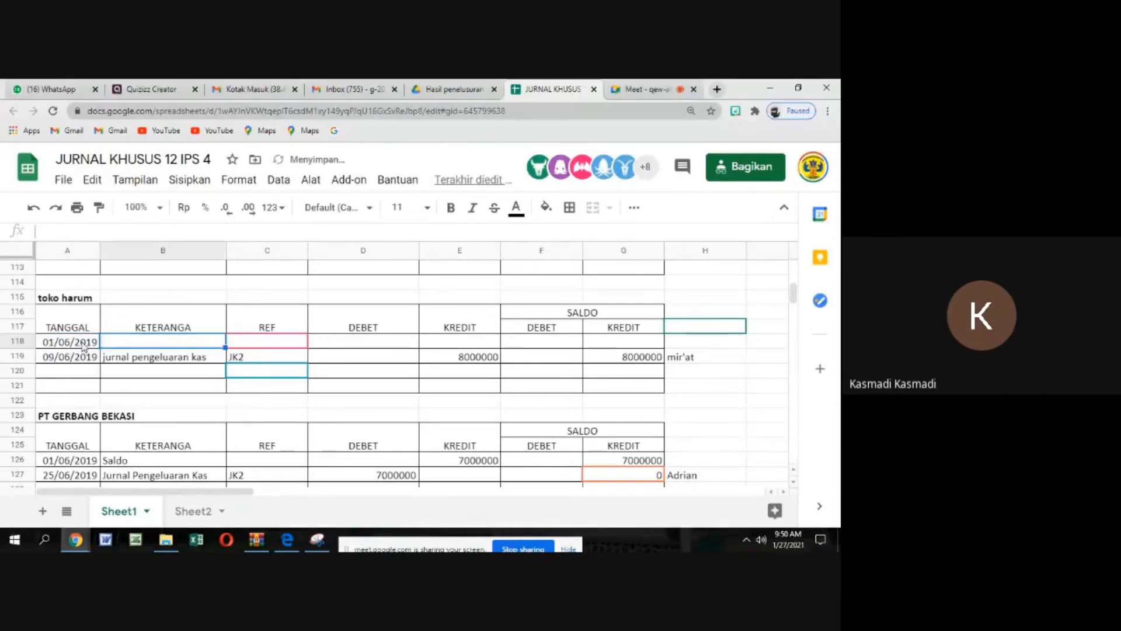
pyautogui.write('Saldo')
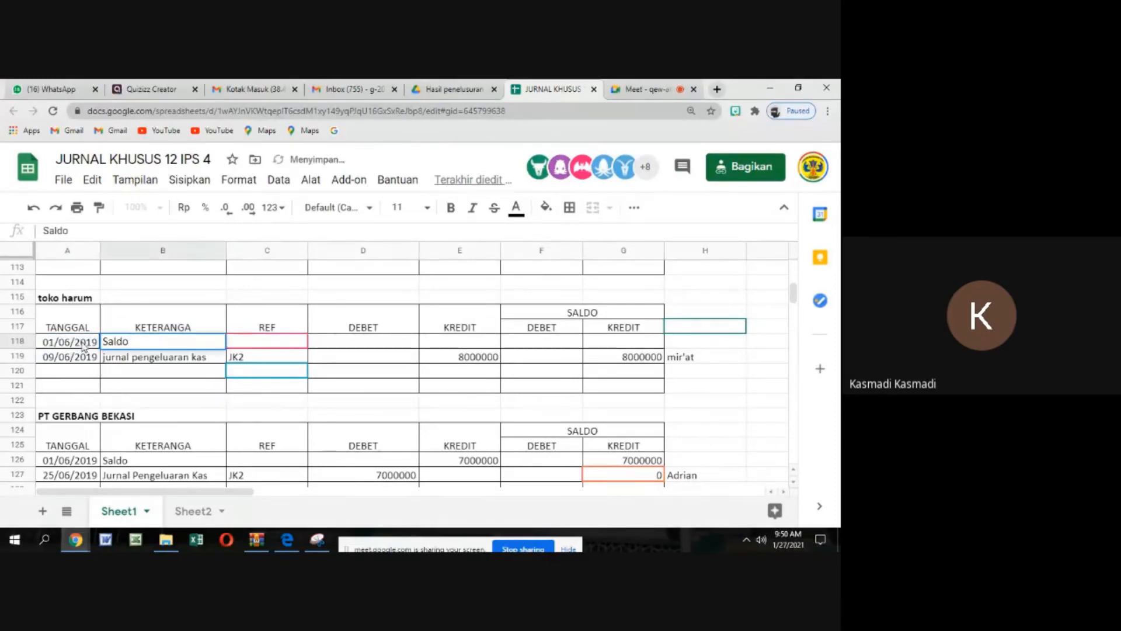
pyautogui.press('Tab')
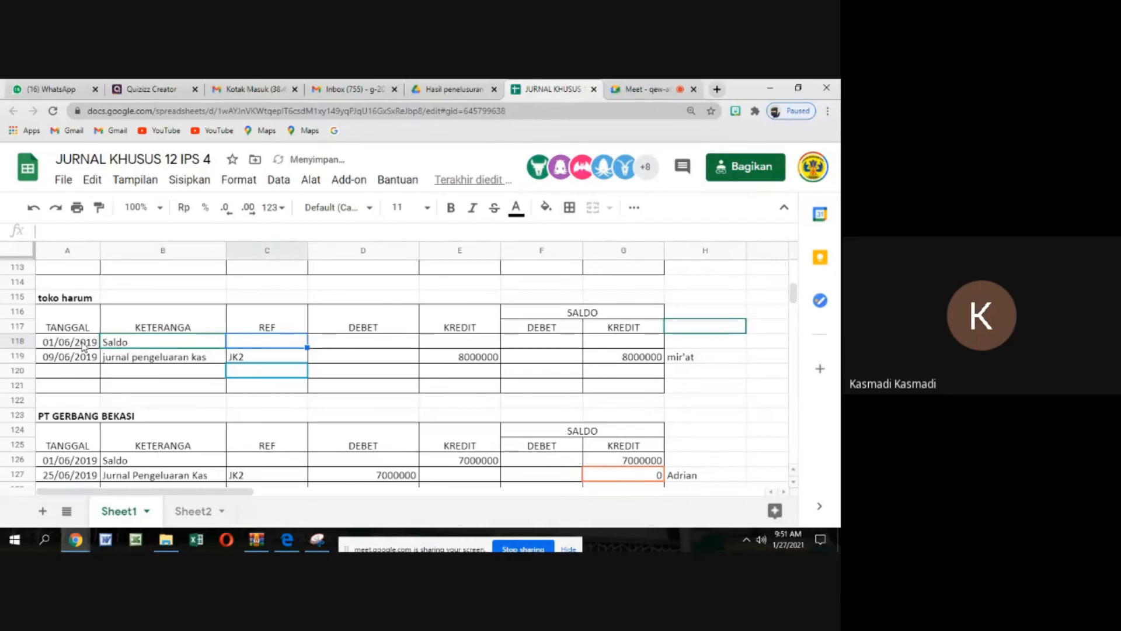
# Enter 8000000 as both the KREDIT amount and the SALDO KREDIT of toko harum's opening balance row
pyautogui.press('Tab')
pyautogui.press('Tab')
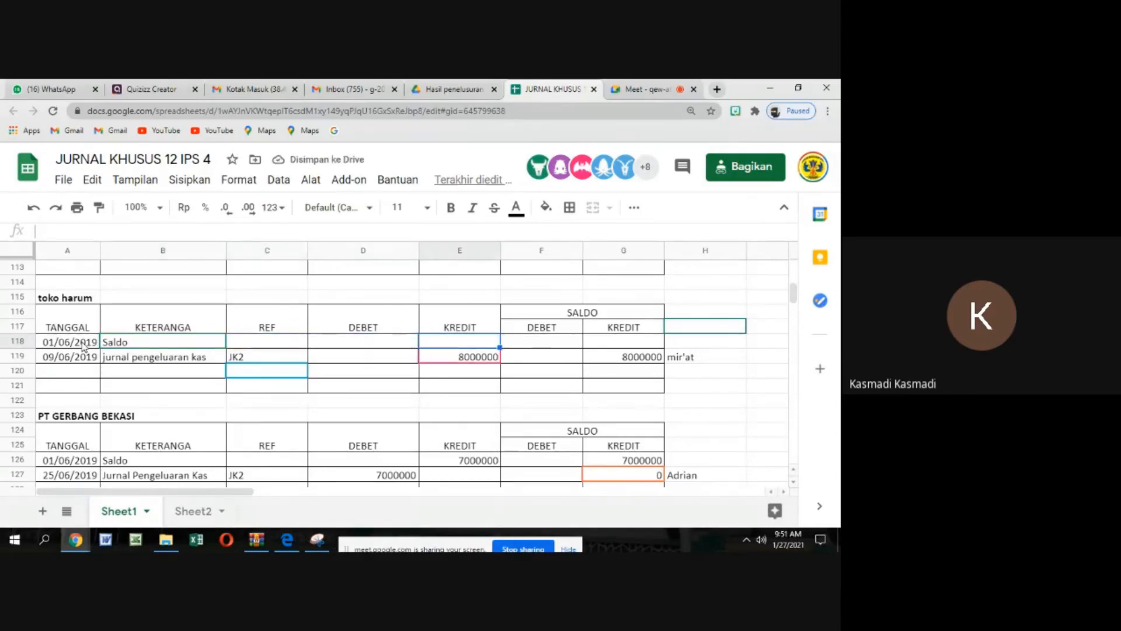
pyautogui.write('8')
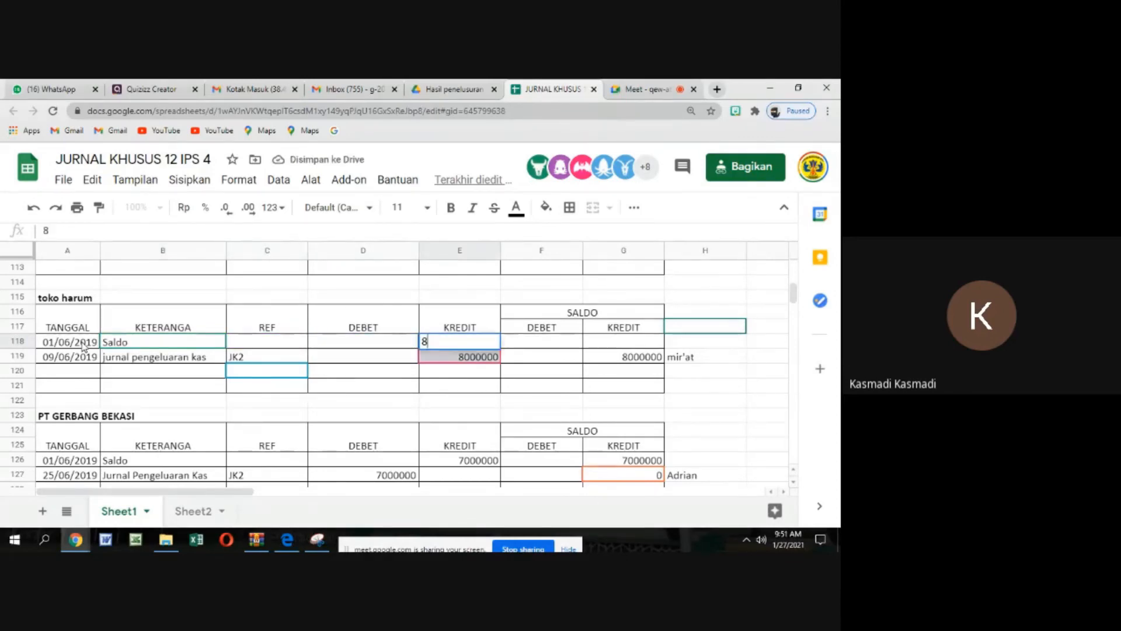
pyautogui.write('000000')
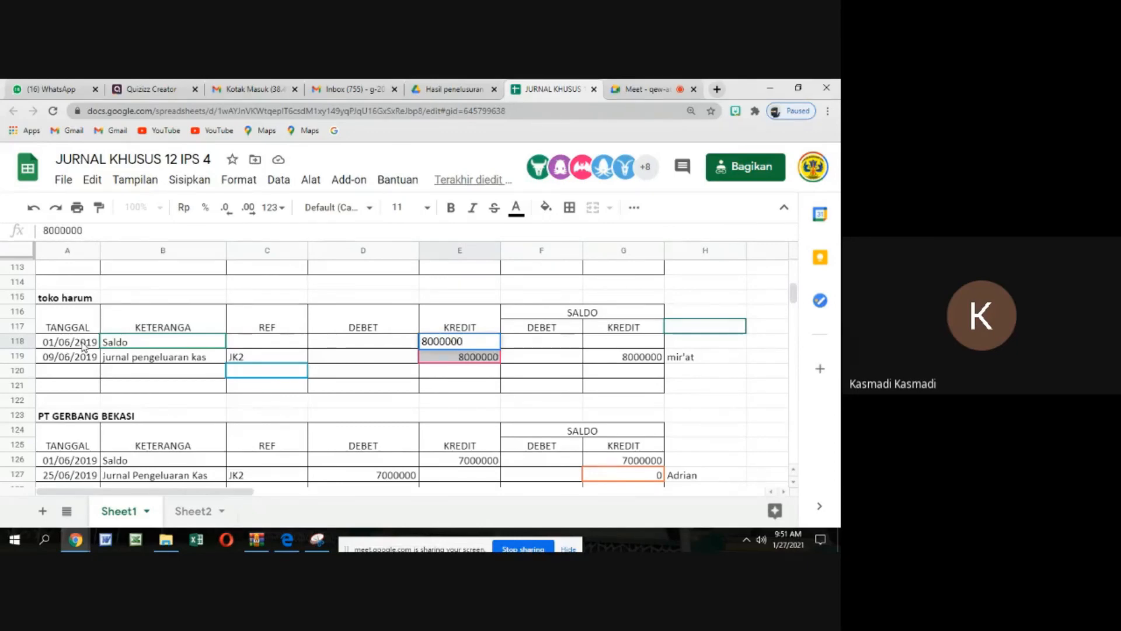
pyautogui.press('Return')
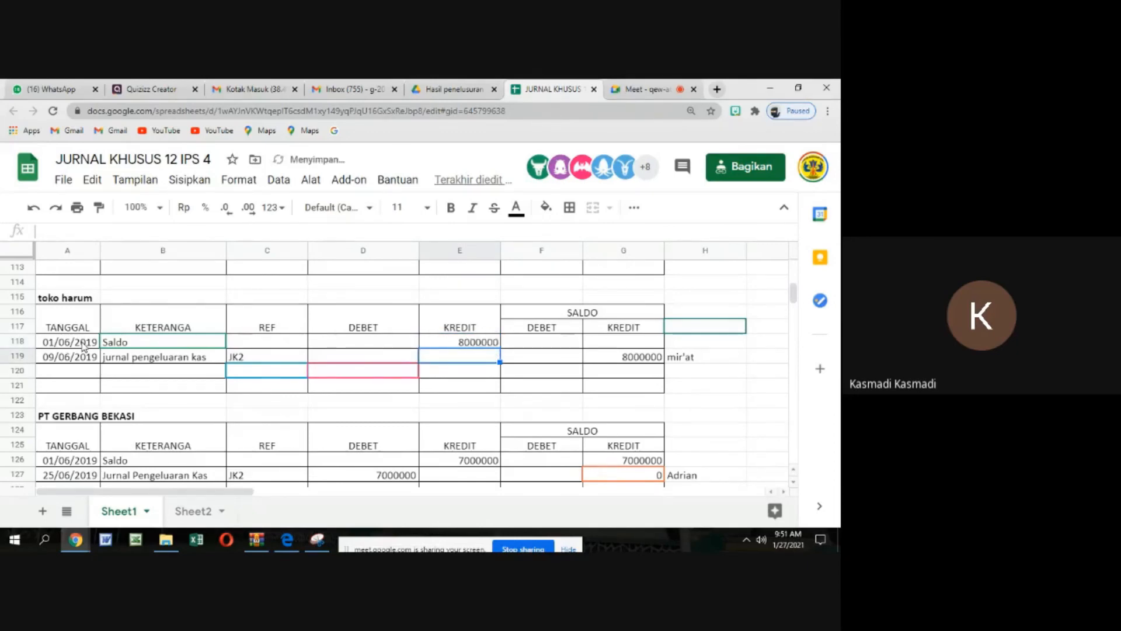
pyautogui.press('Up')
pyautogui.press('Right')
pyautogui.press('Right')
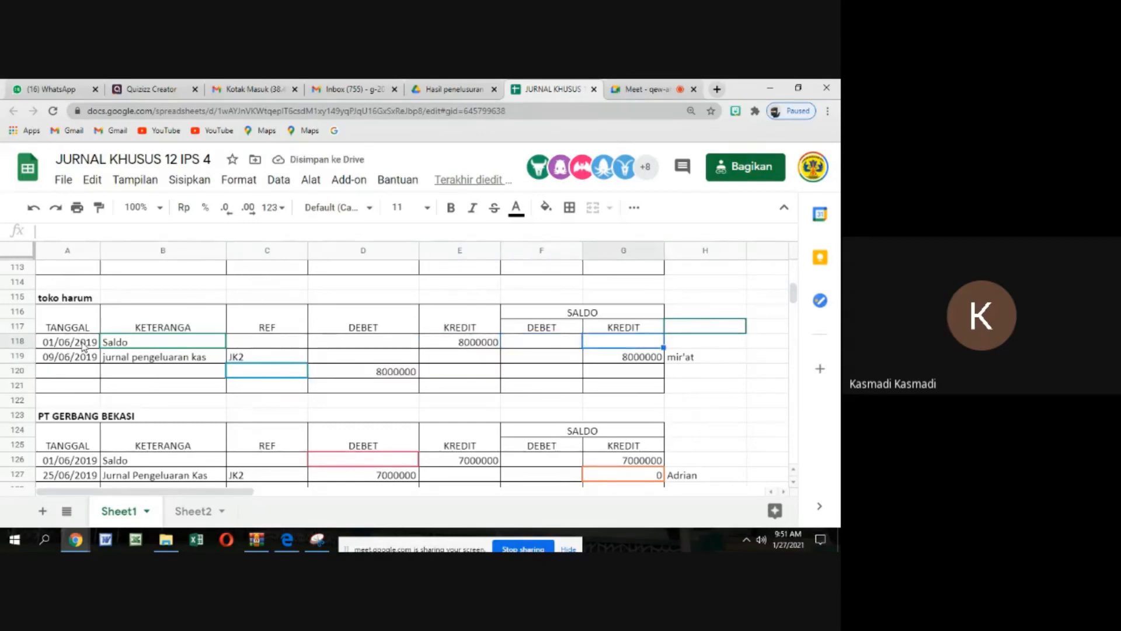
pyautogui.write('800')
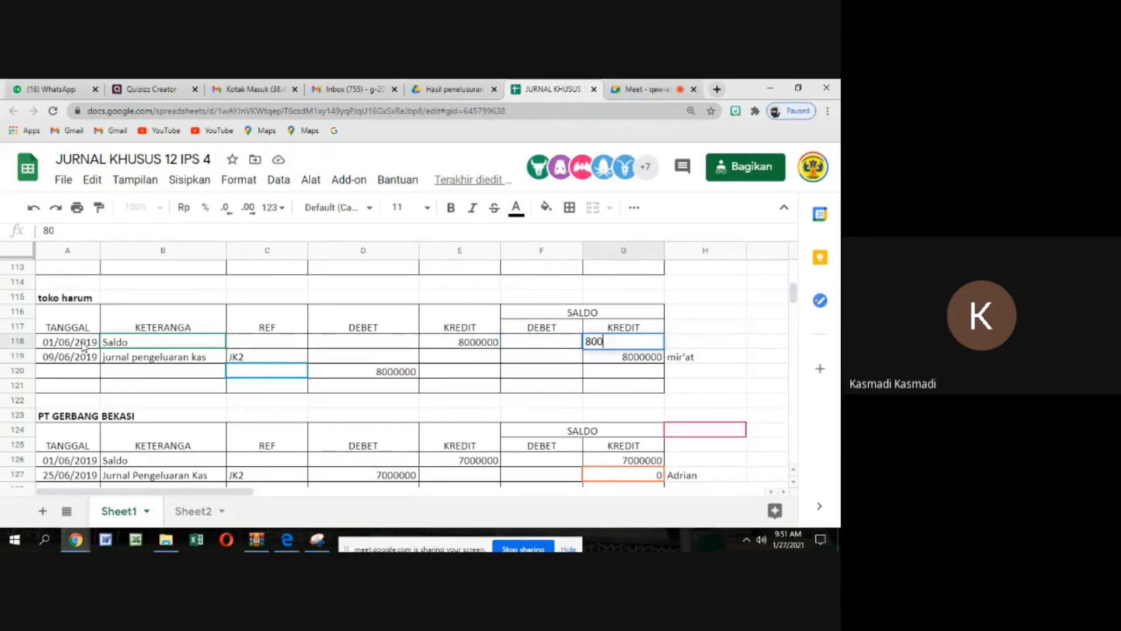
pyautogui.write('0000')
pyautogui.press('Return')
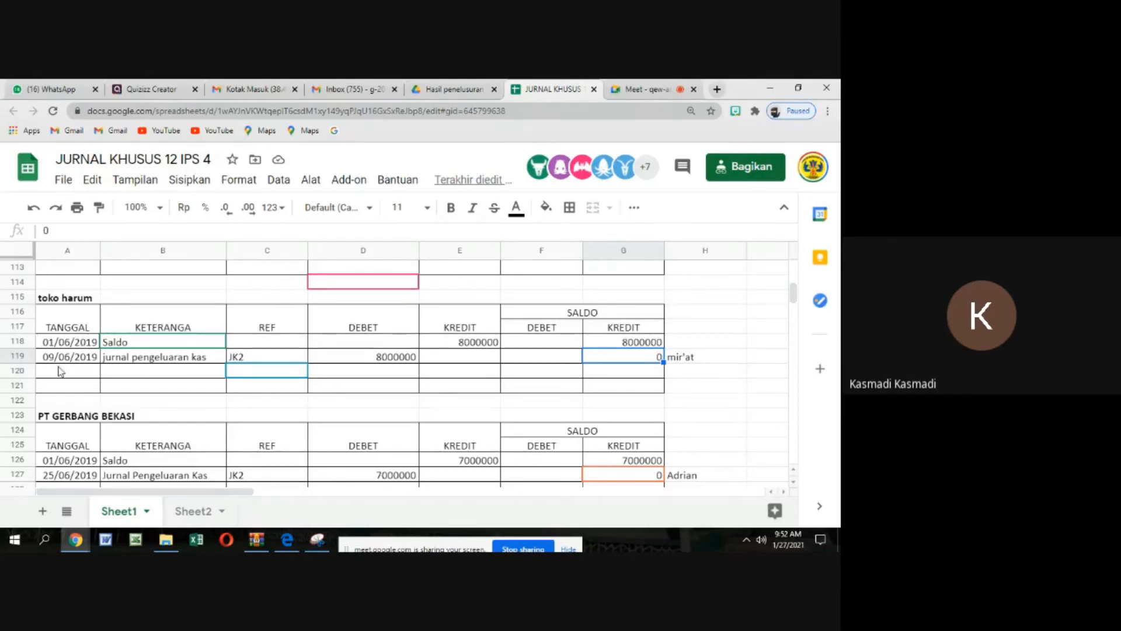
# Check the students' latest postings in the payables ledgers from Toko Cahaya Jakarta up to Toko Lengkap
pyautogui.scroll(2, 59, 371)
pyautogui.scroll(1, 58, 371)
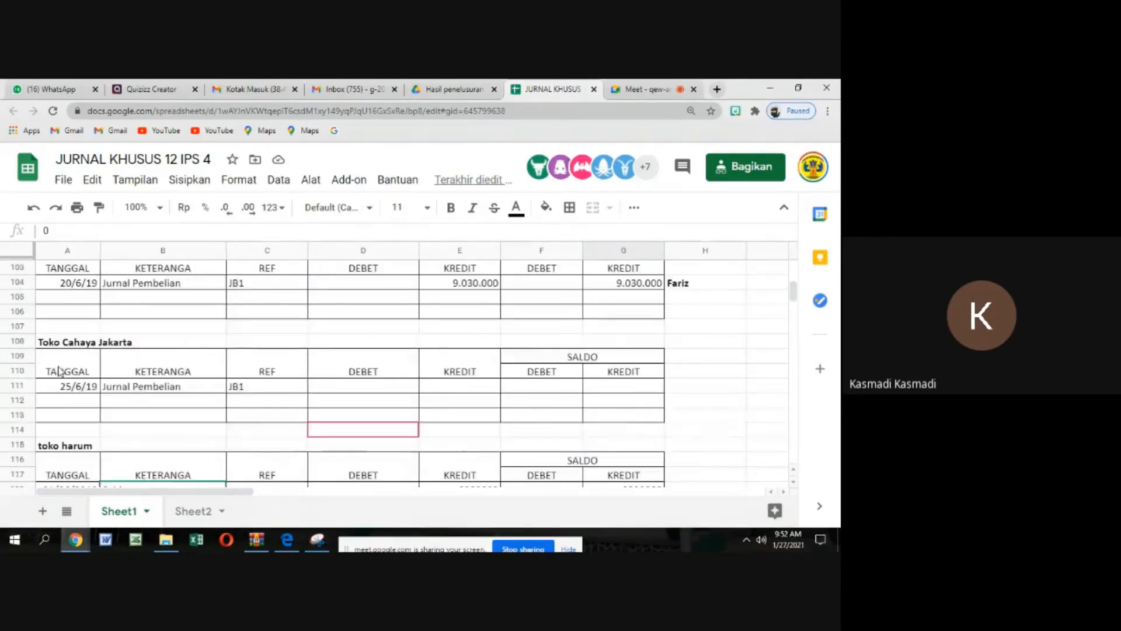
pyautogui.scroll(2, 58, 371)
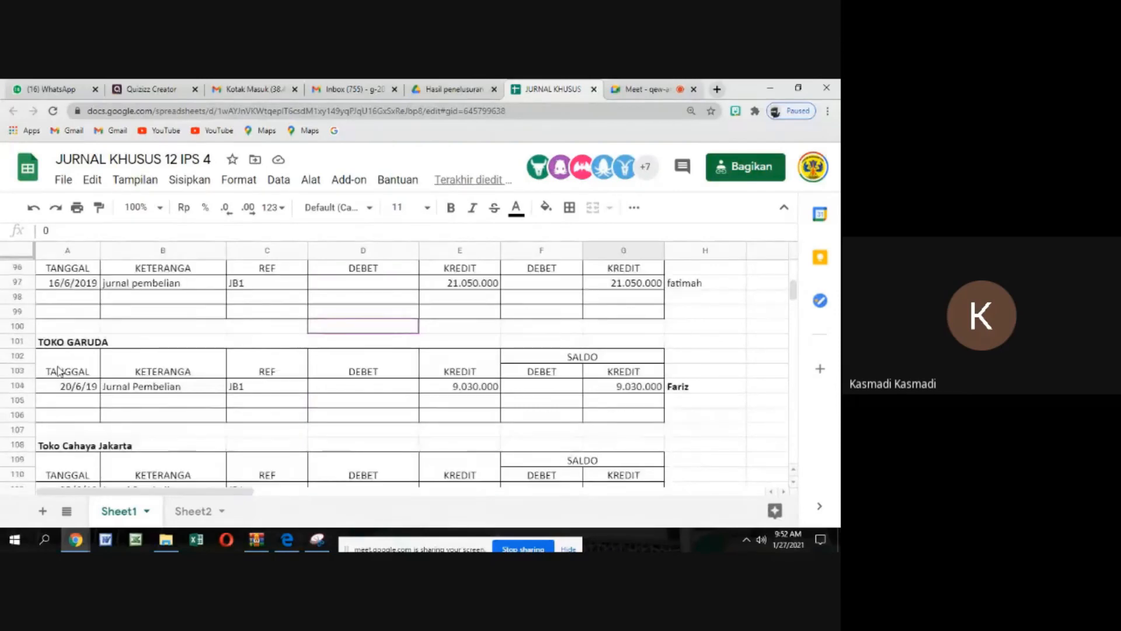
pyautogui.scroll(2, 58, 371)
pyautogui.scroll(4, 58, 371)
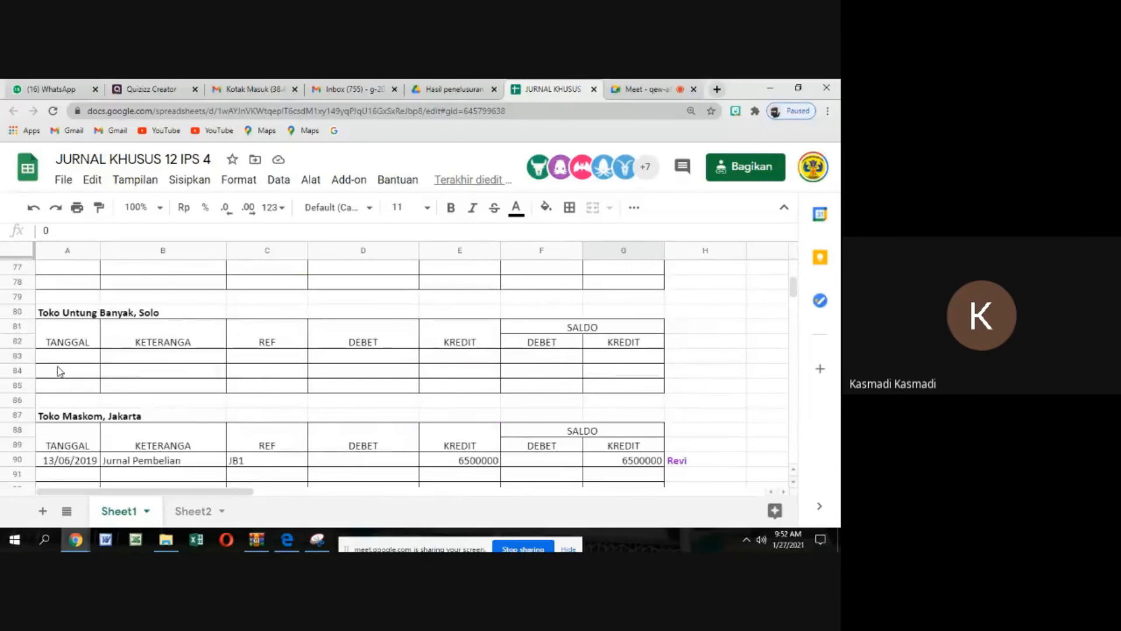
pyautogui.scroll(2, 60, 371)
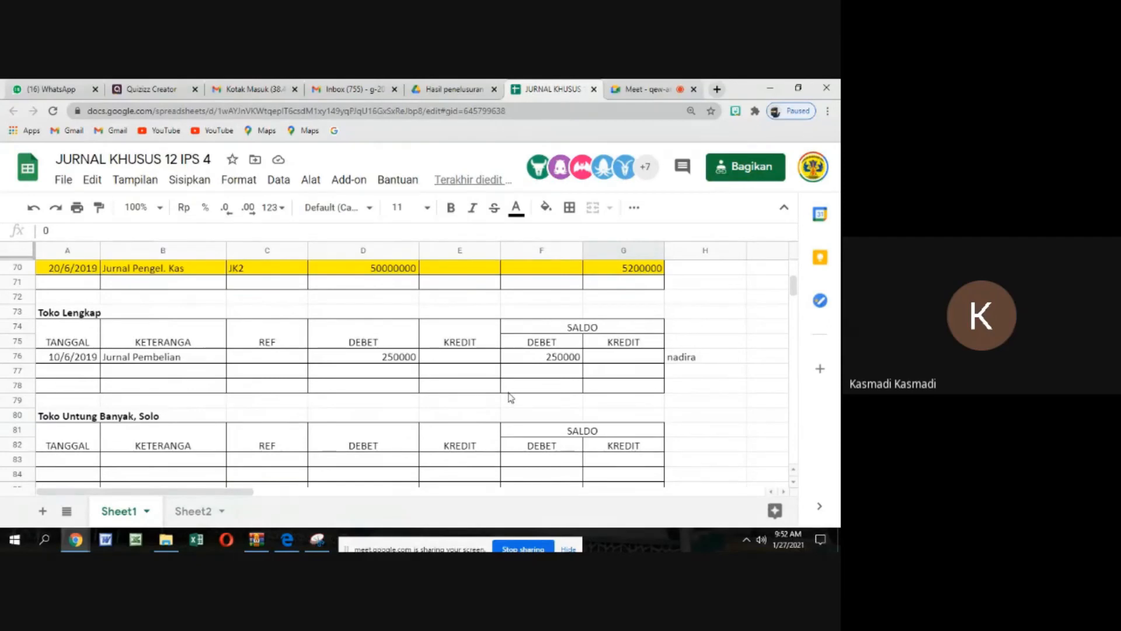
pyautogui.scroll(-3, 511, 398)
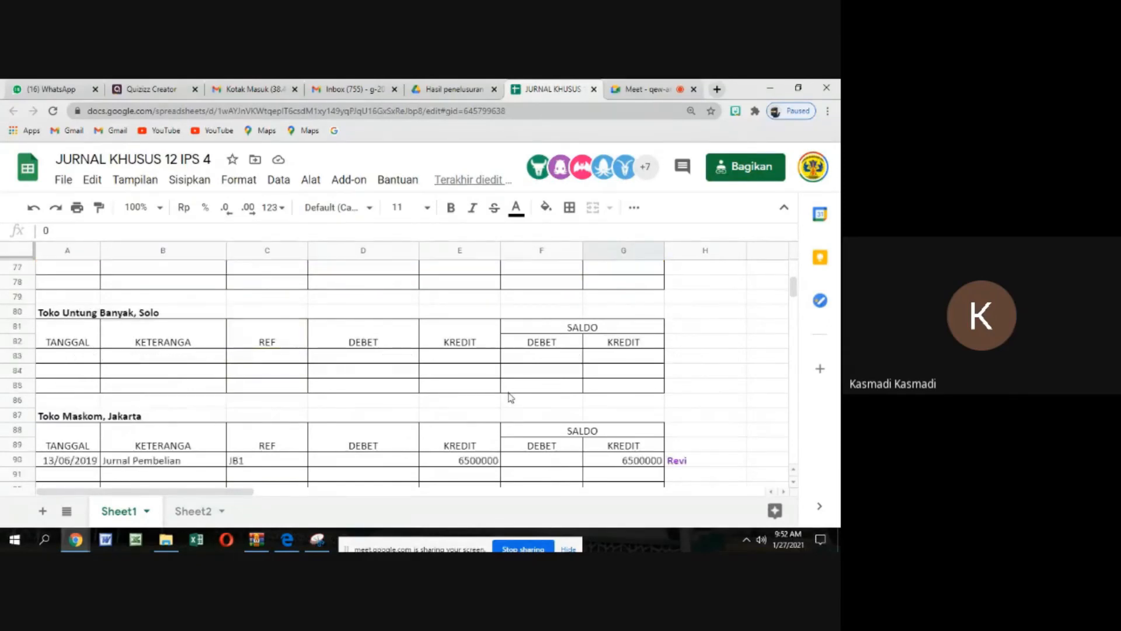
pyautogui.scroll(2, 511, 398)
pyautogui.scroll(1, 511, 398)
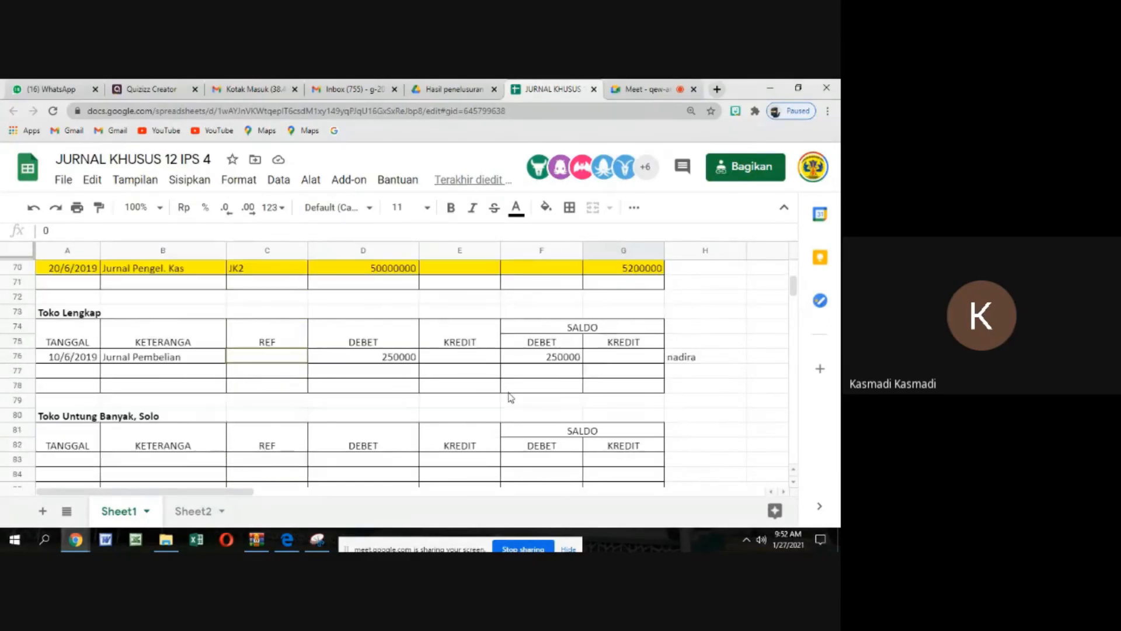
pyautogui.click(381, 355)
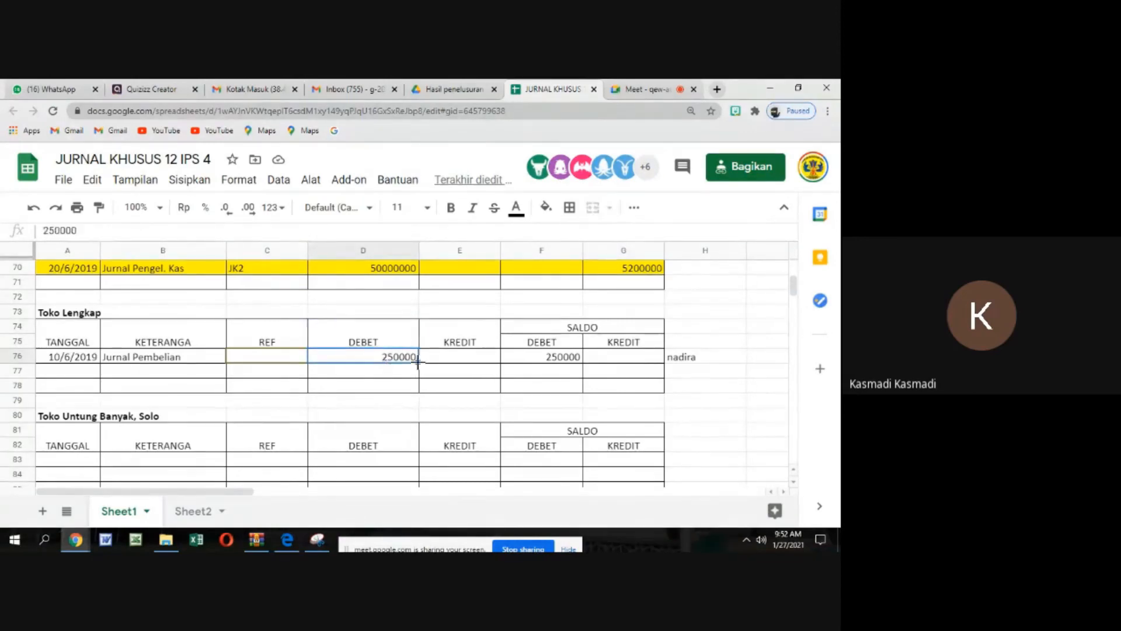
pyautogui.moveTo(418, 363); pyautogui.dragTo(492, 368)
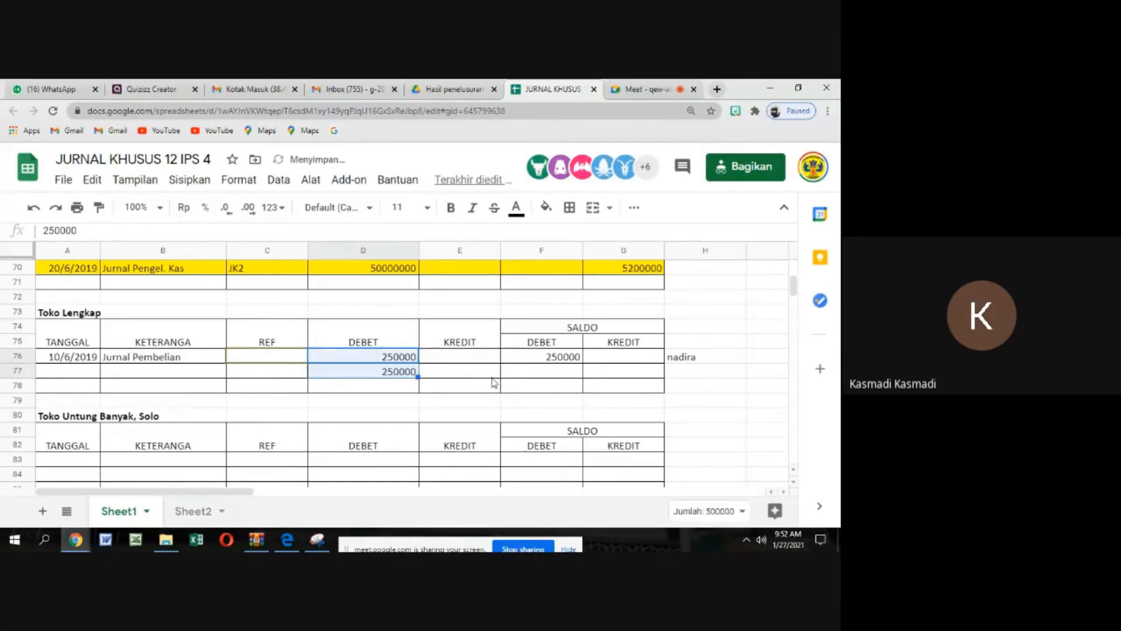
pyautogui.click(413, 372)
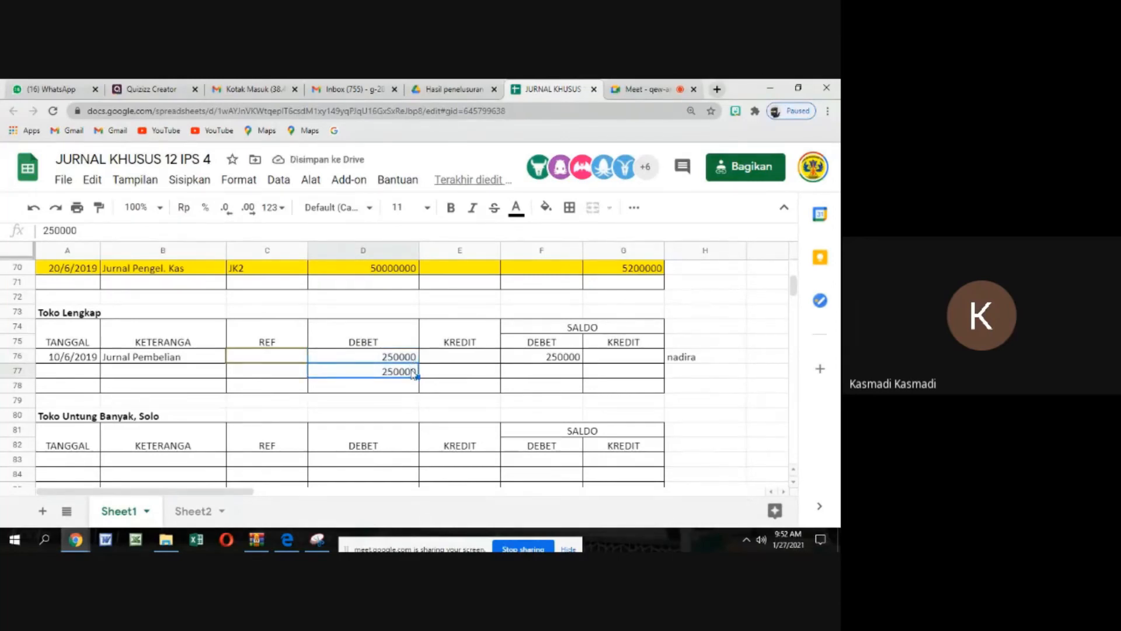
# Move the 250000 of Toko Lengkap's 10/6/2019 entry from the DEBET column to the KREDIT column
pyautogui.click(409, 357)
pyautogui.moveTo(418, 363); pyautogui.dragTo(499, 365)
pyautogui.click(390, 360)
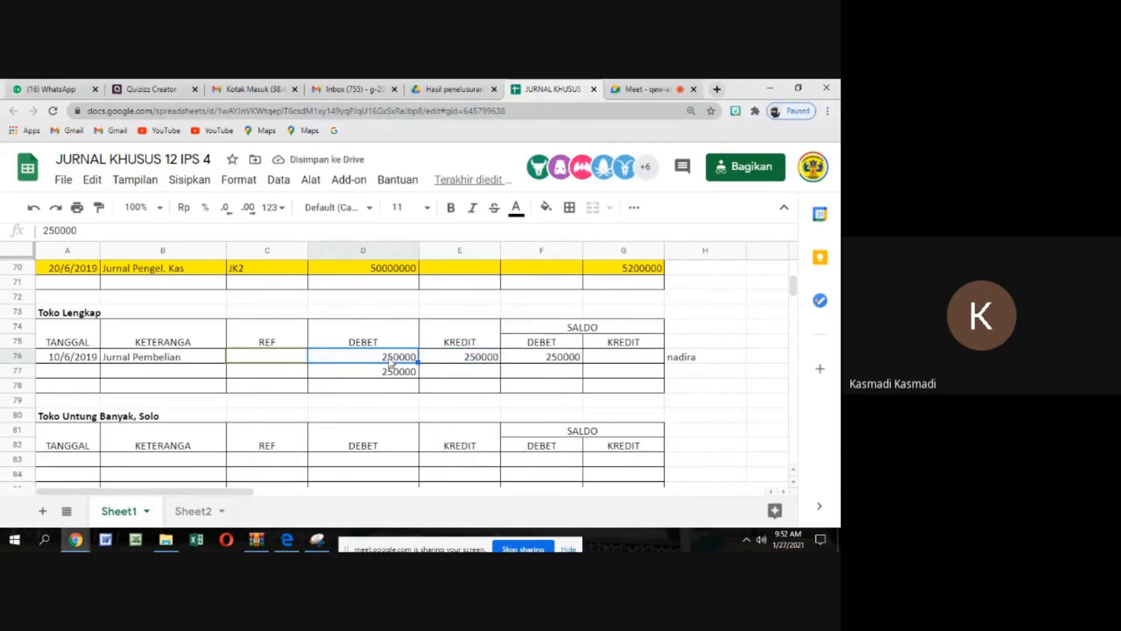
pyautogui.press('Delete')
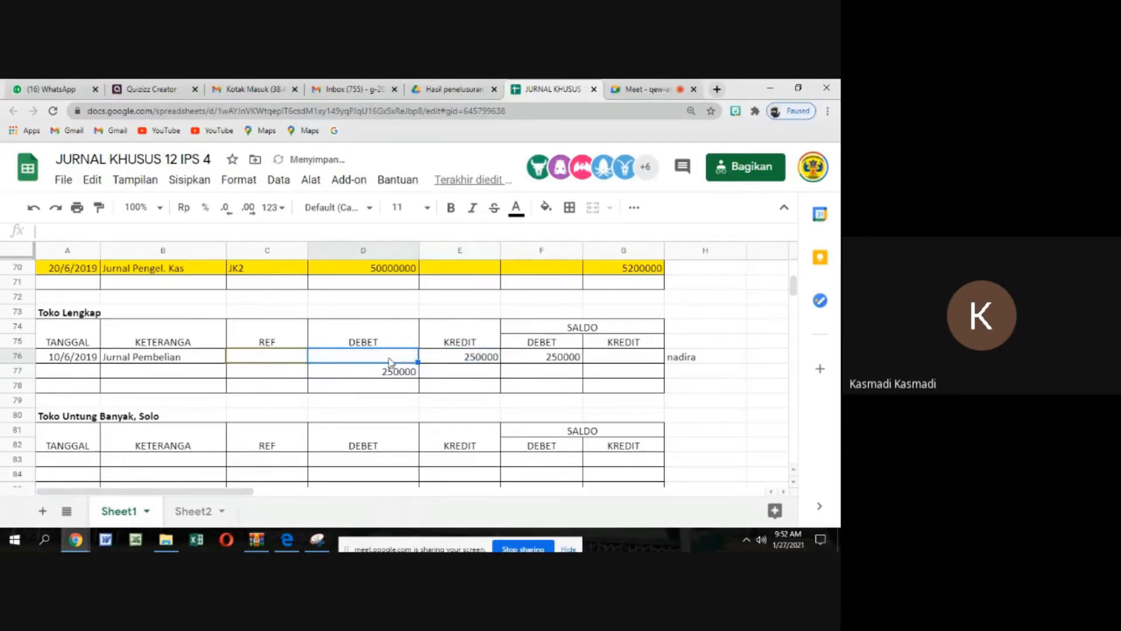
pyautogui.click(560, 362)
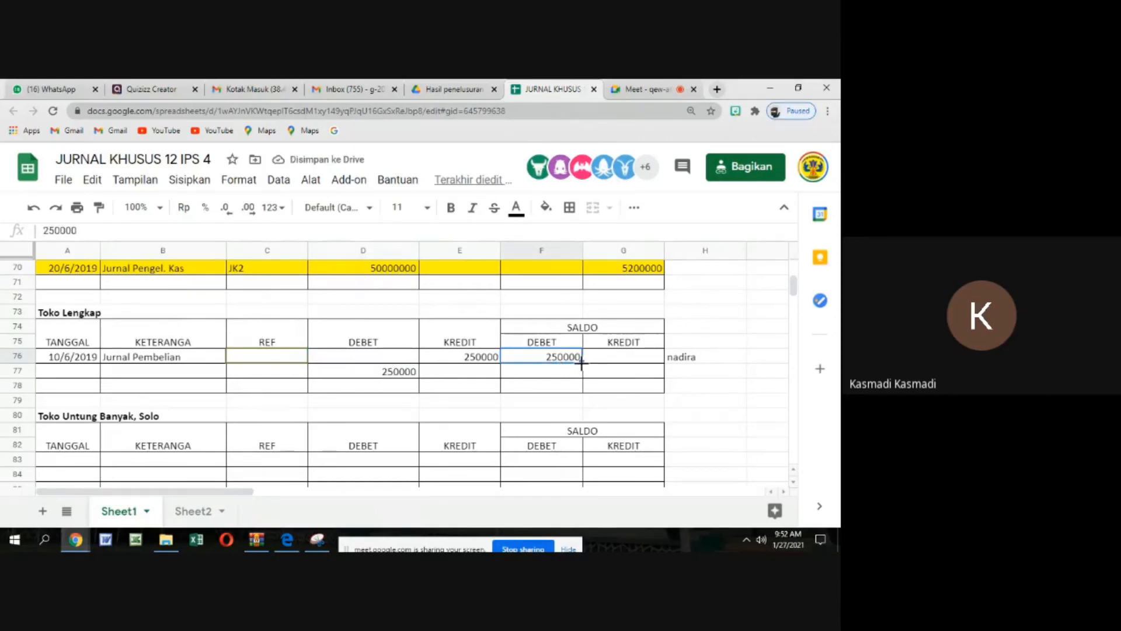
pyautogui.moveTo(581, 362); pyautogui.dragTo(672, 363)
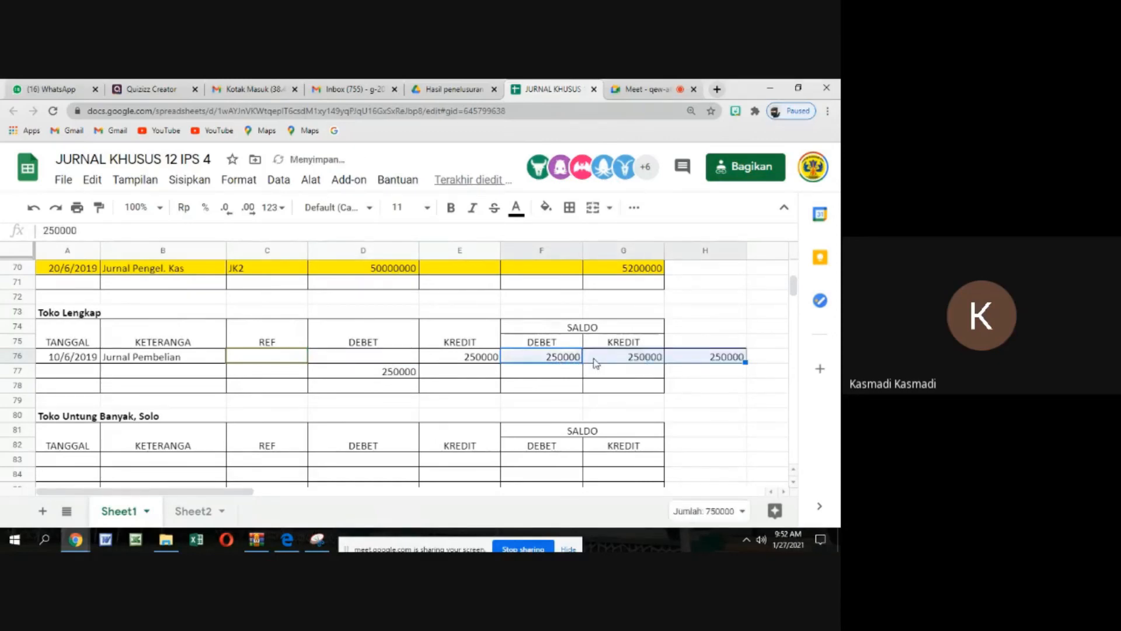
pyautogui.click(566, 364)
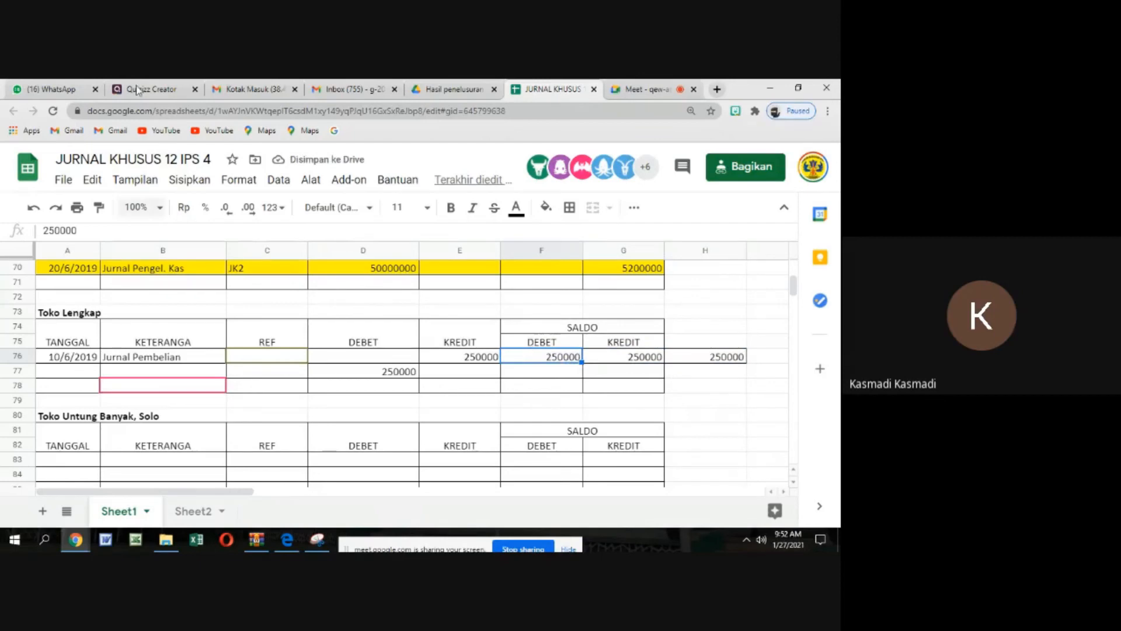
pyautogui.click(34, 211)
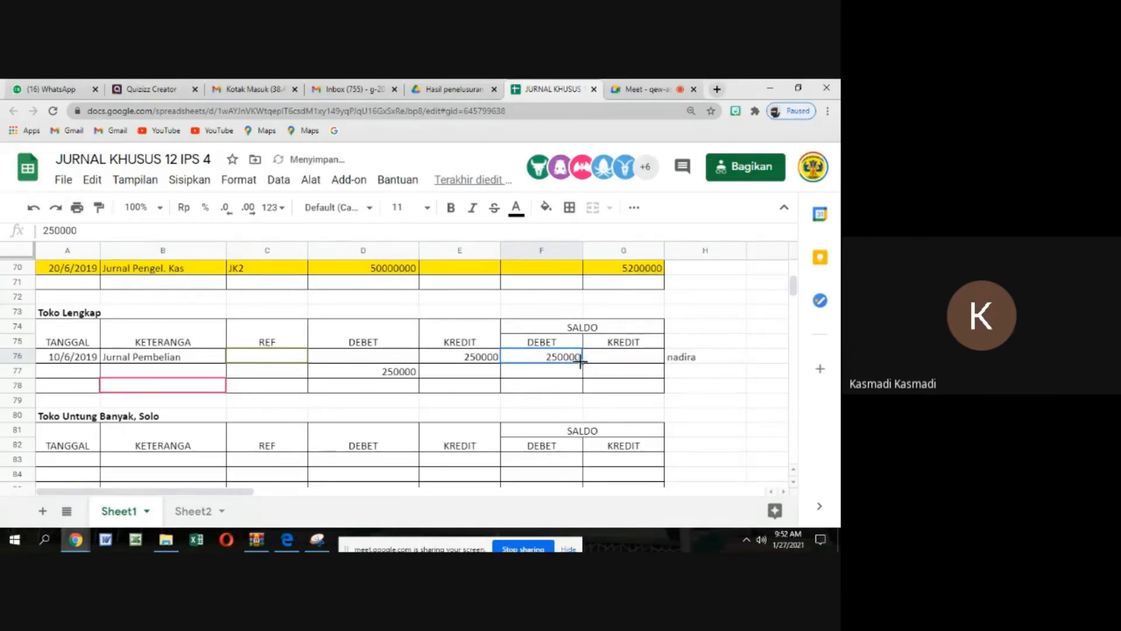
pyautogui.moveTo(581, 362); pyautogui.dragTo(584, 377)
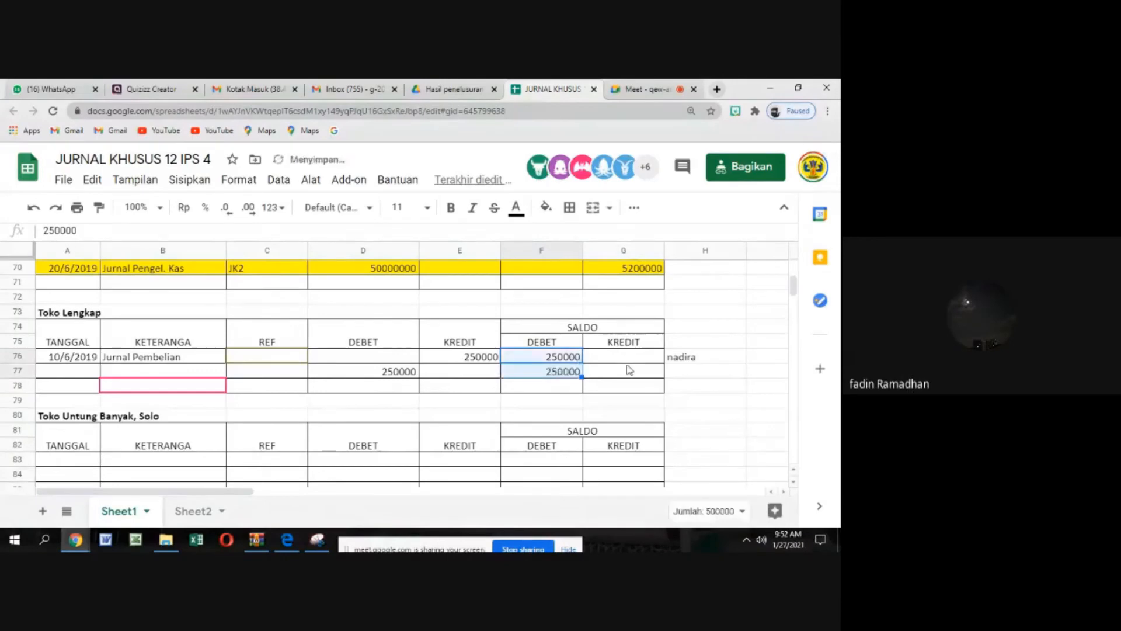
pyautogui.click(577, 375)
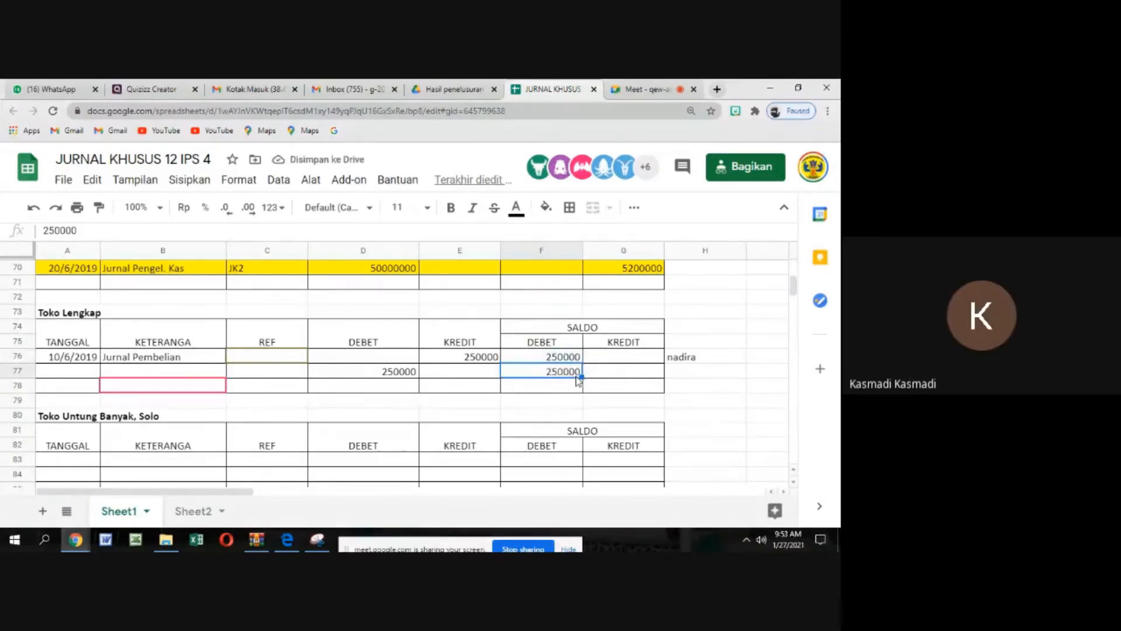
pyautogui.press('Delete')
# Clear the stray DEBET amount below Toko Lengkap's entry and move the entry's 250000 balance from SALDO DEBET to SALDO KREDIT
pyautogui.click(386, 376)
pyautogui.press('Delete')
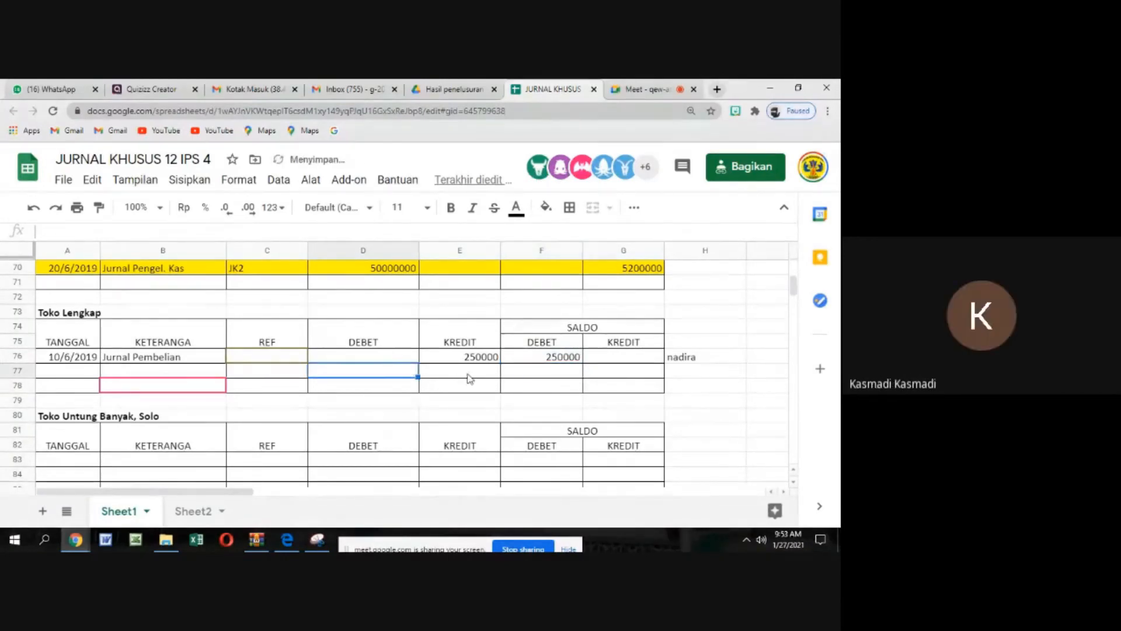
pyautogui.click(556, 361)
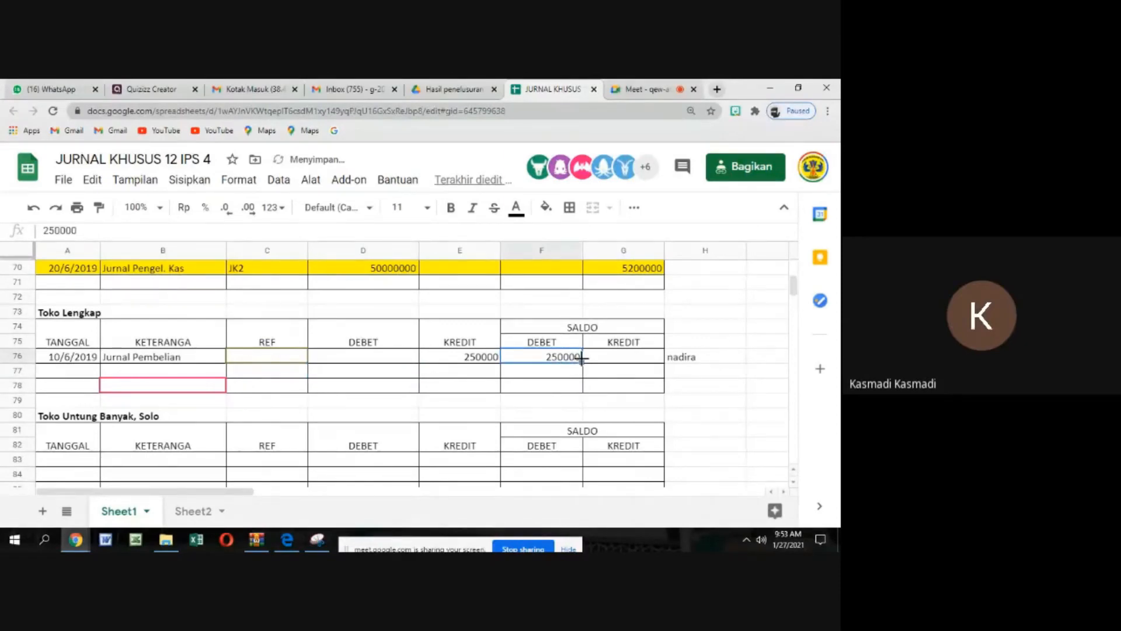
pyautogui.rightClick(571, 362)
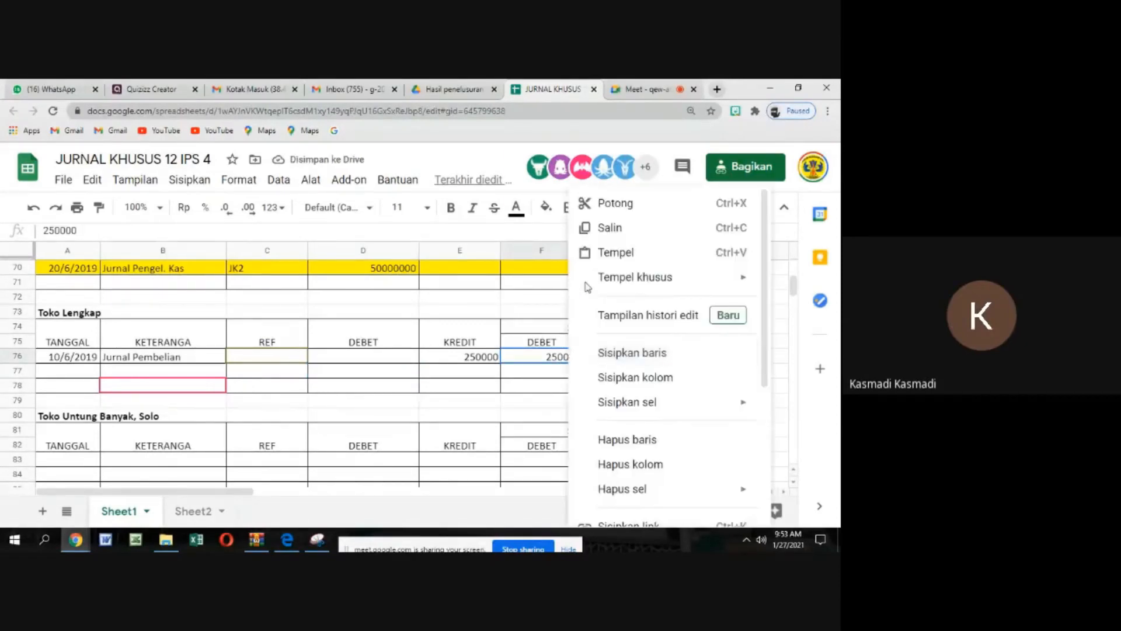
pyautogui.click(608, 227)
pyautogui.click(608, 362)
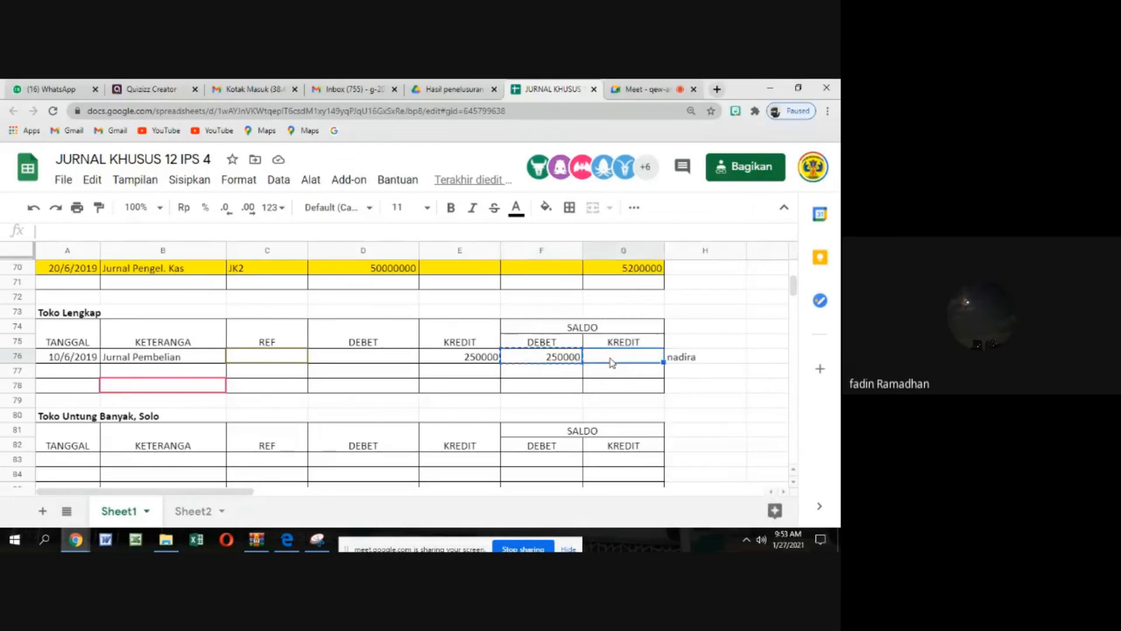
pyautogui.rightClick(608, 362)
pyautogui.click(645, 253)
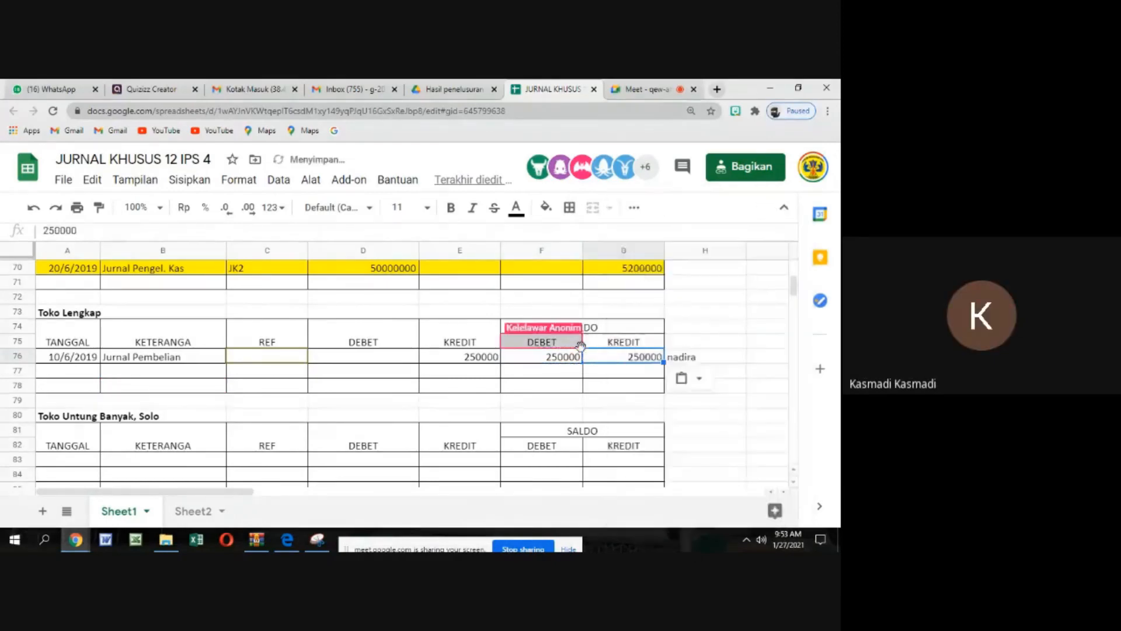
pyautogui.click(572, 359)
pyautogui.press('Delete')
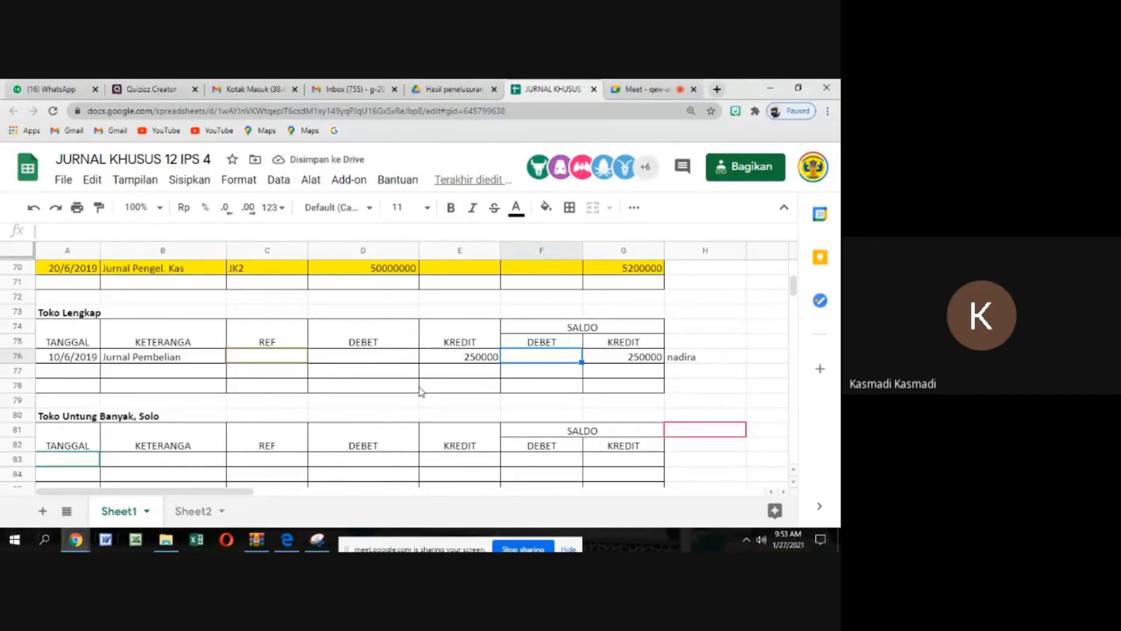
# Check the students' postings and balances in the supplier ledgers between Toko Lengkap and toko harum
pyautogui.scroll(-9, 422, 391)
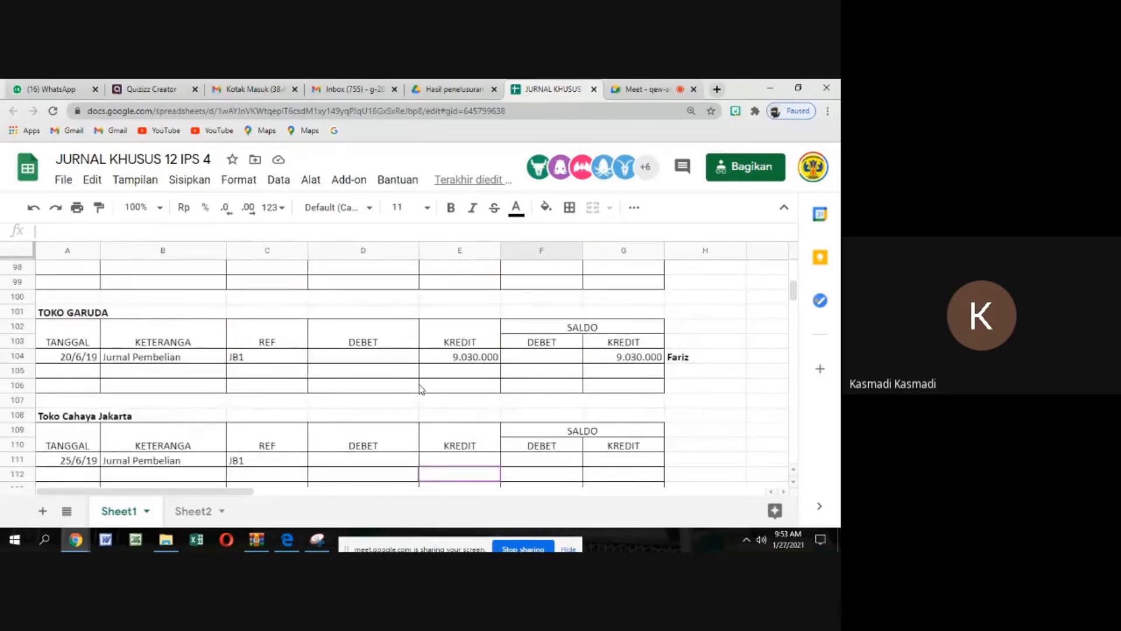
pyautogui.scroll(-2, 421, 389)
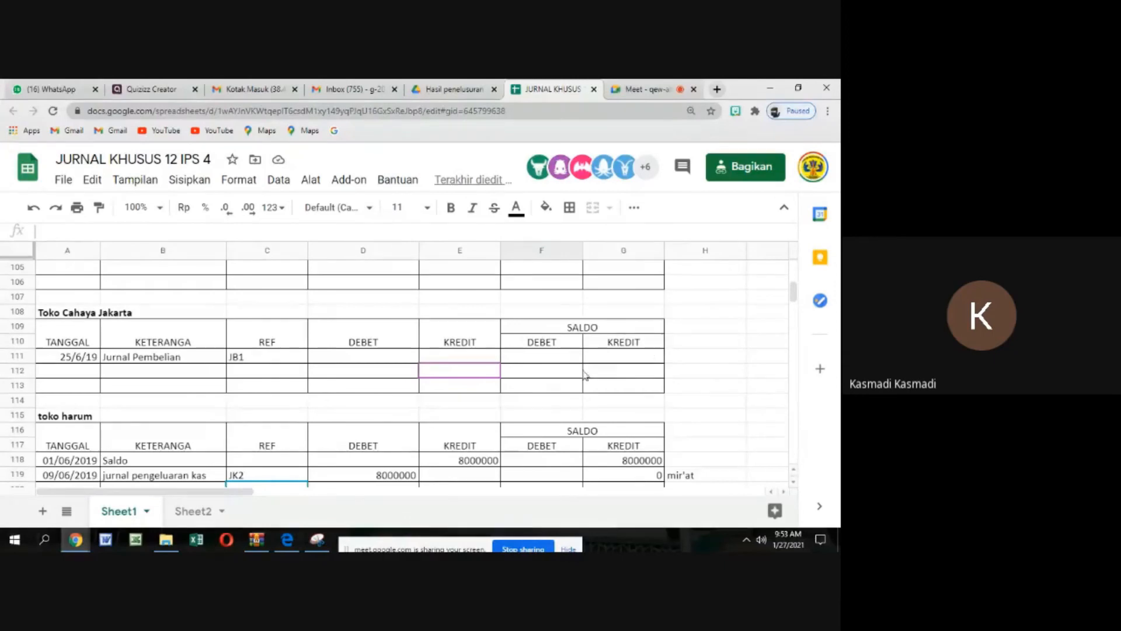
pyautogui.scroll(2, 550, 388)
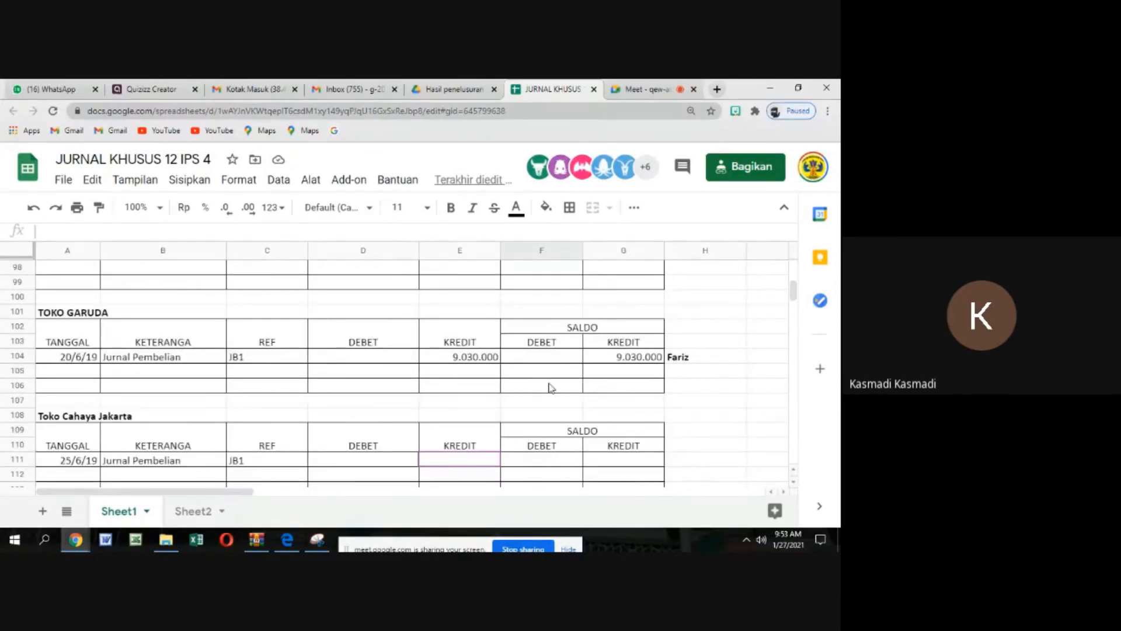
pyautogui.scroll(3, 551, 387)
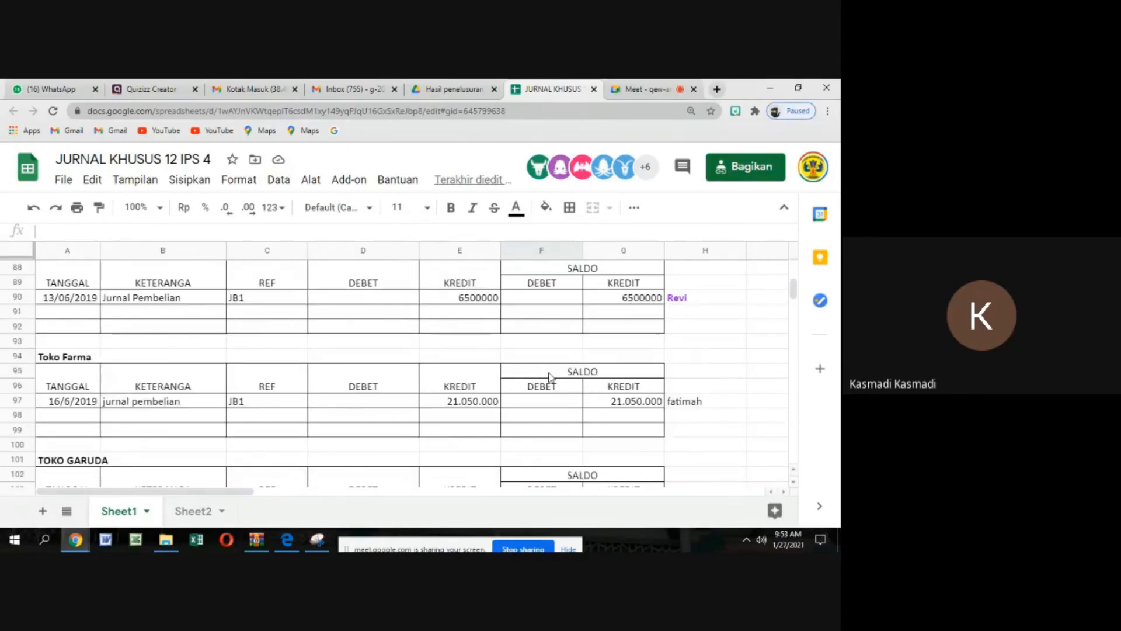
pyautogui.scroll(2, 549, 377)
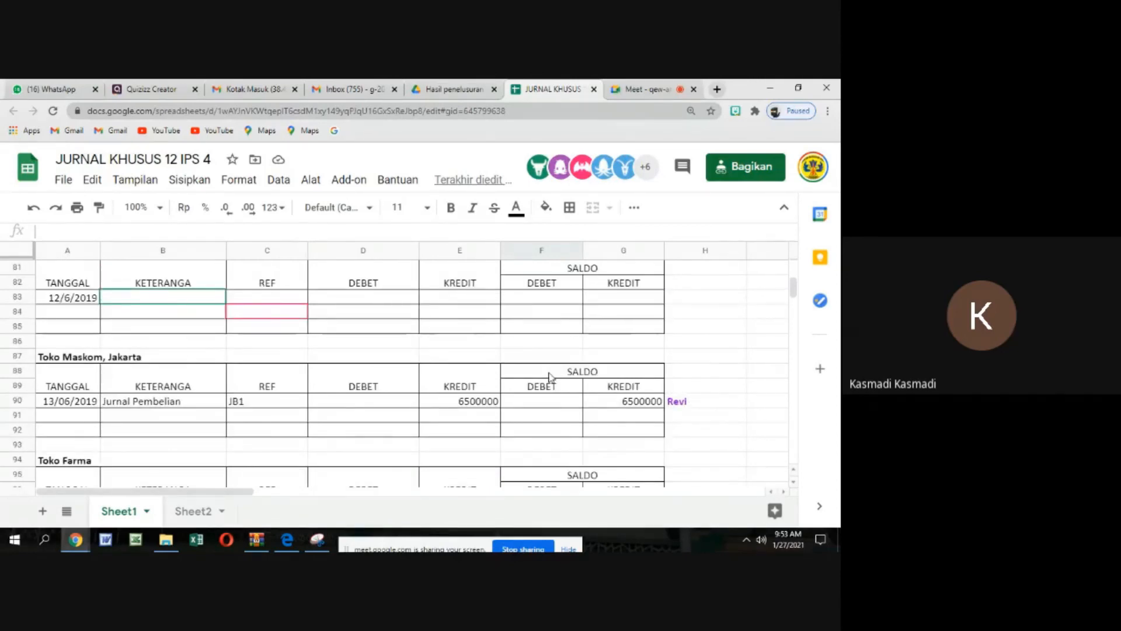
pyautogui.scroll(2, 549, 377)
pyautogui.scroll(1, 549, 377)
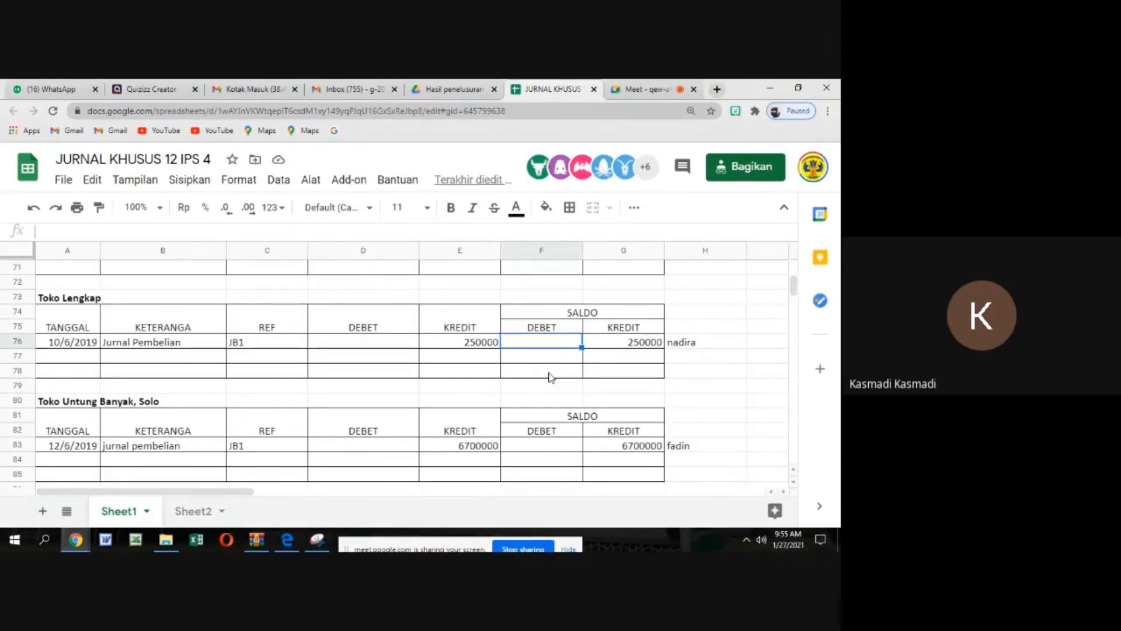
pyautogui.scroll(-5, 527, 453)
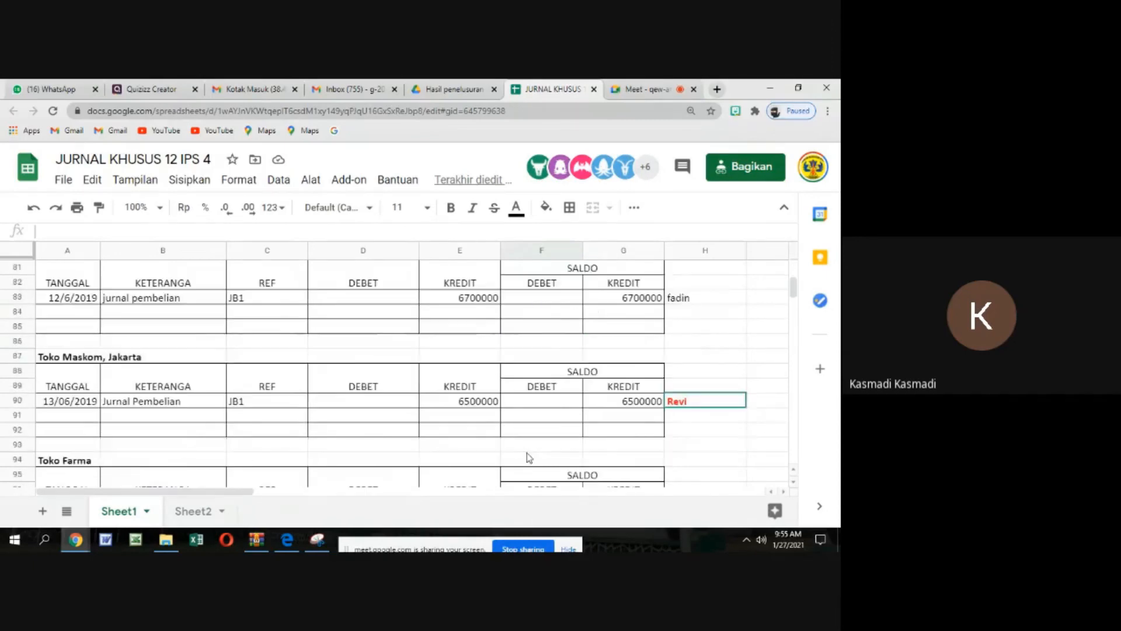
pyautogui.scroll(-4, 527, 453)
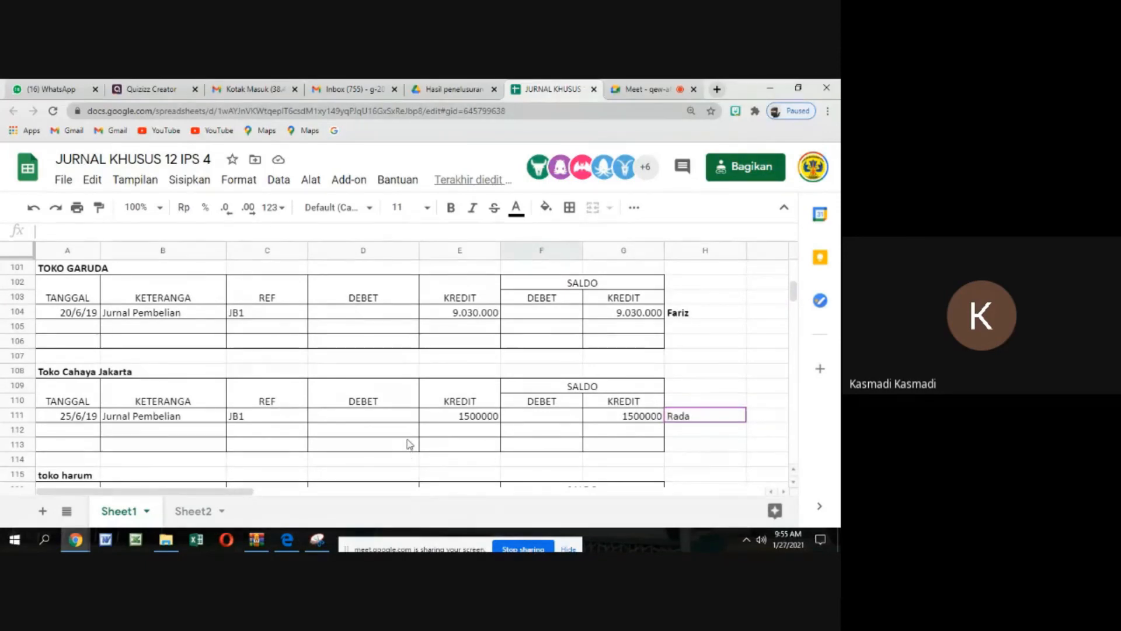
# Check the JUMLAH and UTANG DAGANG (K) amounts of the 25/6/2019 toko cahaya jakarta entry in the purchase journal
pyautogui.scroll(15, 403, 446)
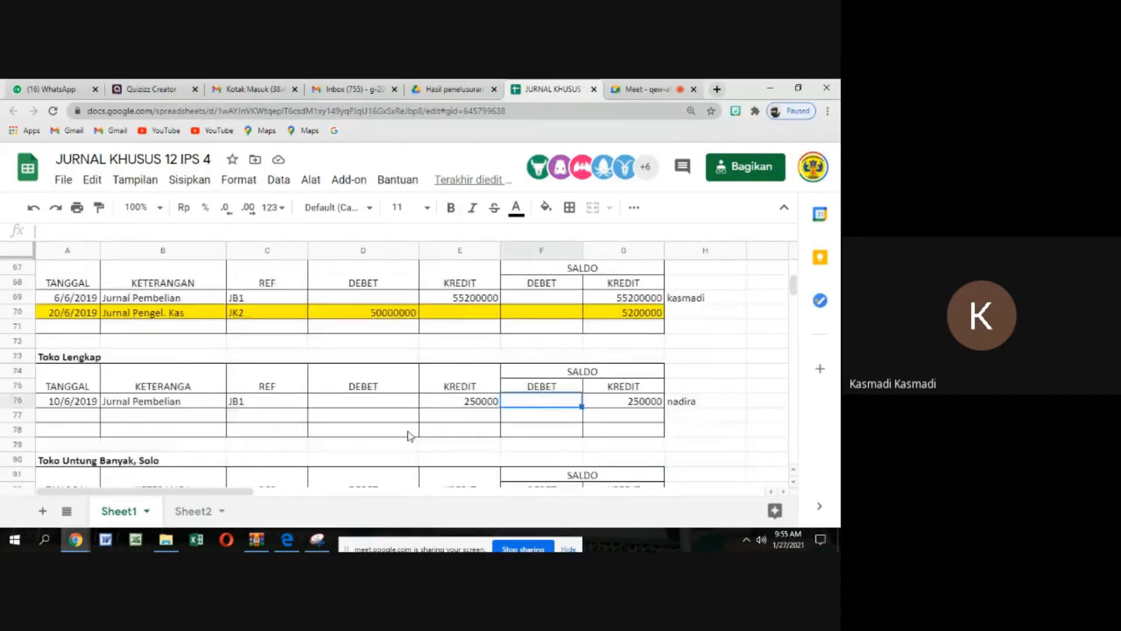
pyautogui.scroll(12, 409, 435)
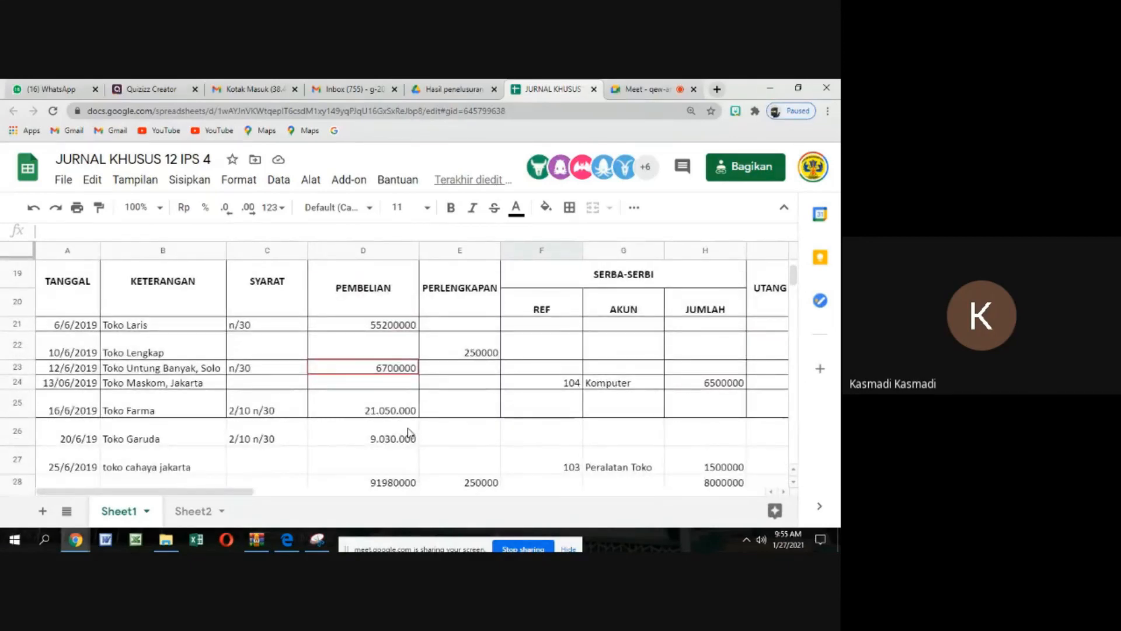
pyautogui.click(716, 470)
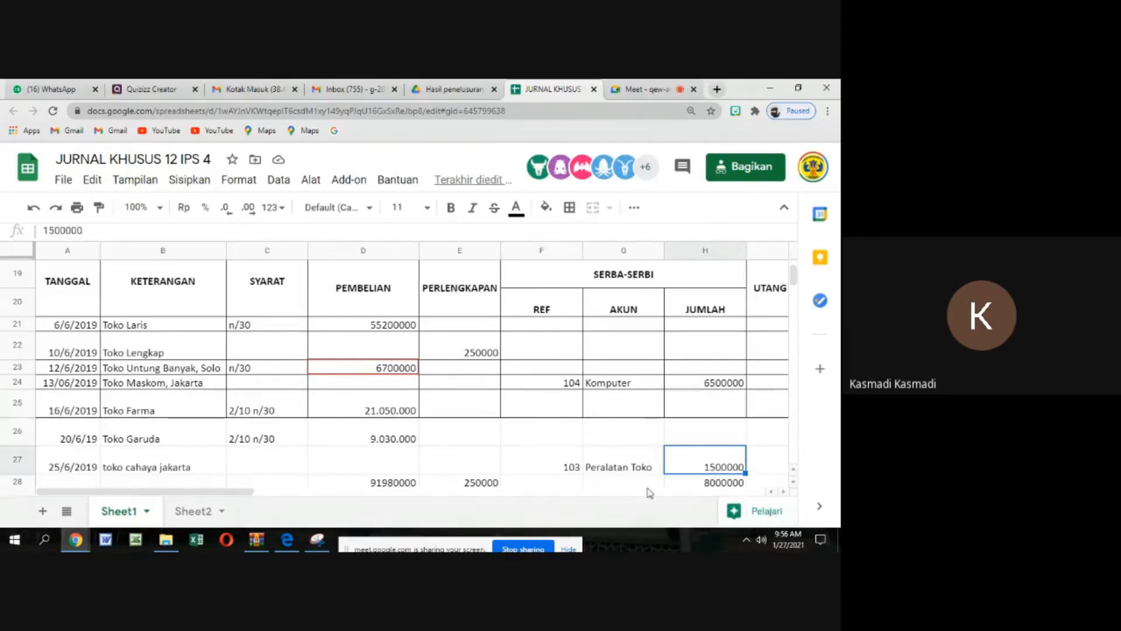
pyautogui.press('Right')
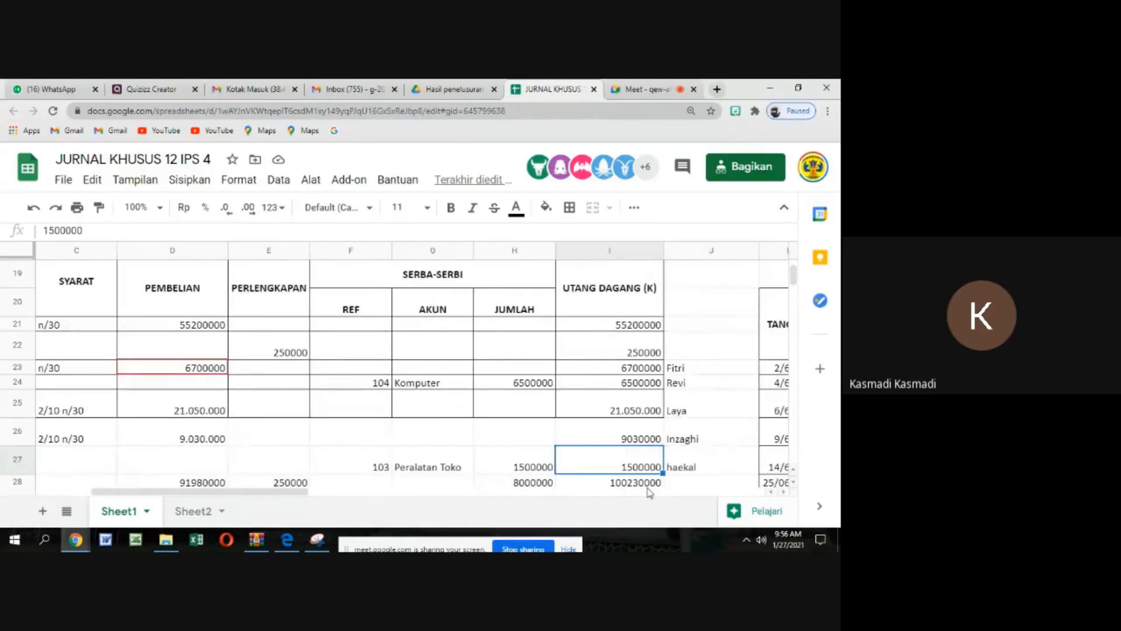
# Review the customer ledgers and the payables ledgers down to TOKO GARUDA for completed postings
pyautogui.scroll(-1, 466, 458)
pyautogui.scroll(-3, 465, 459)
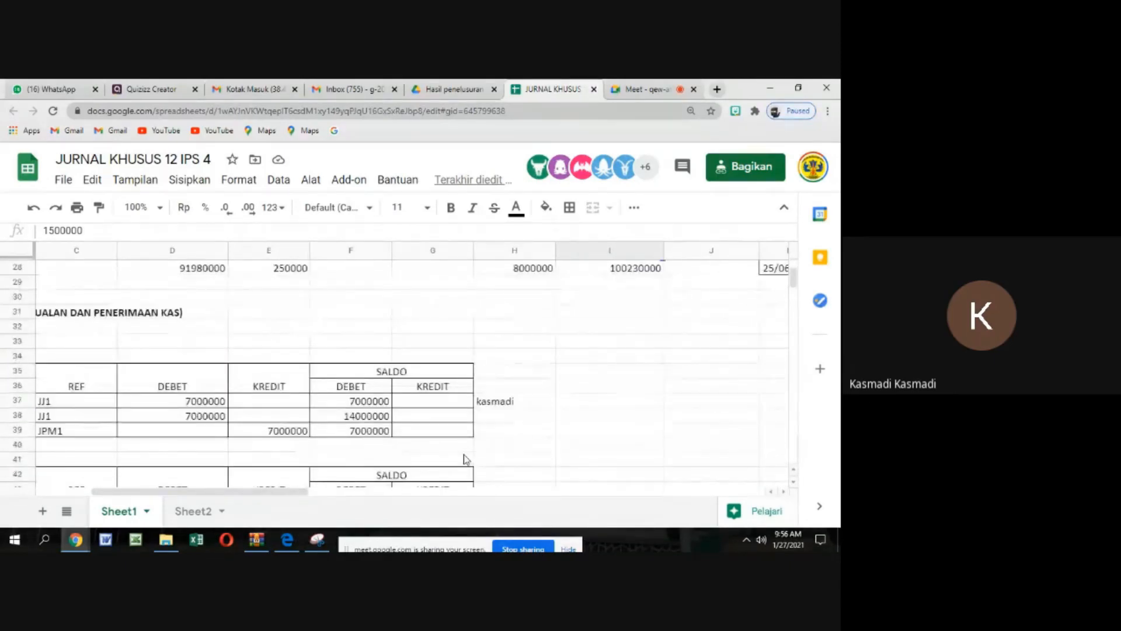
pyautogui.scroll(-1, 466, 458)
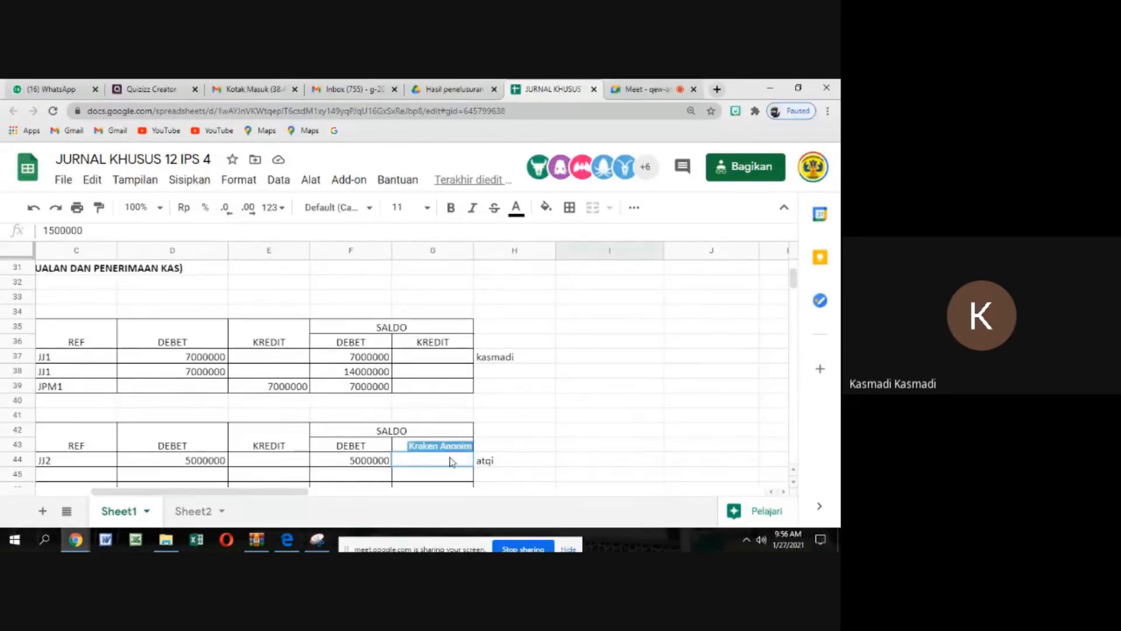
pyautogui.scroll(-3, 463, 444)
pyautogui.scroll(-3, 526, 486)
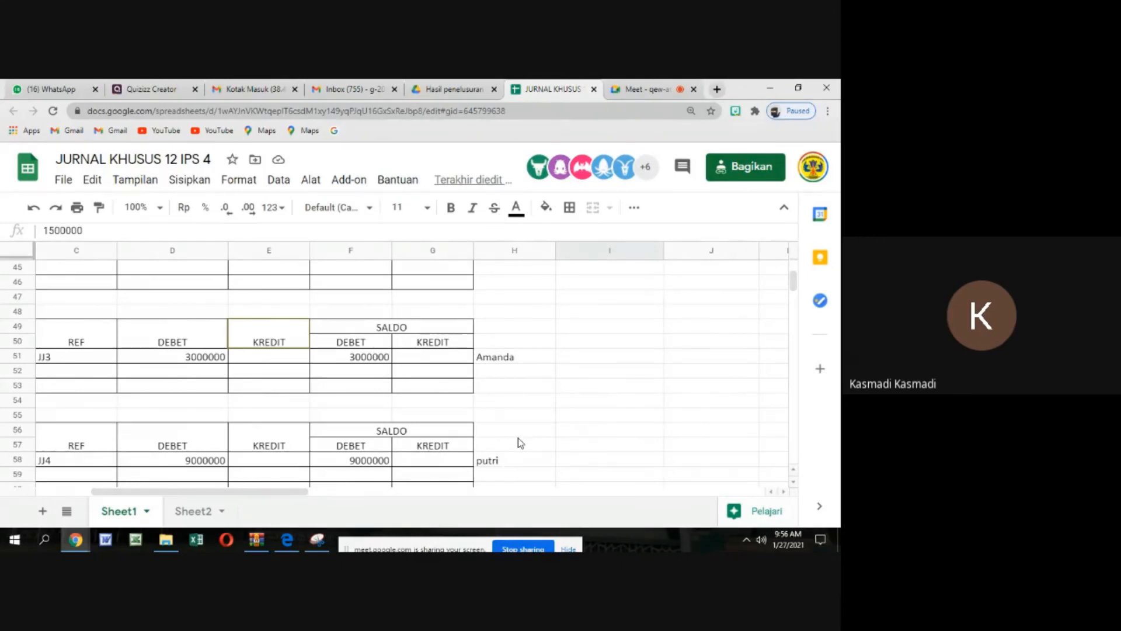
pyautogui.scroll(-4, 520, 465)
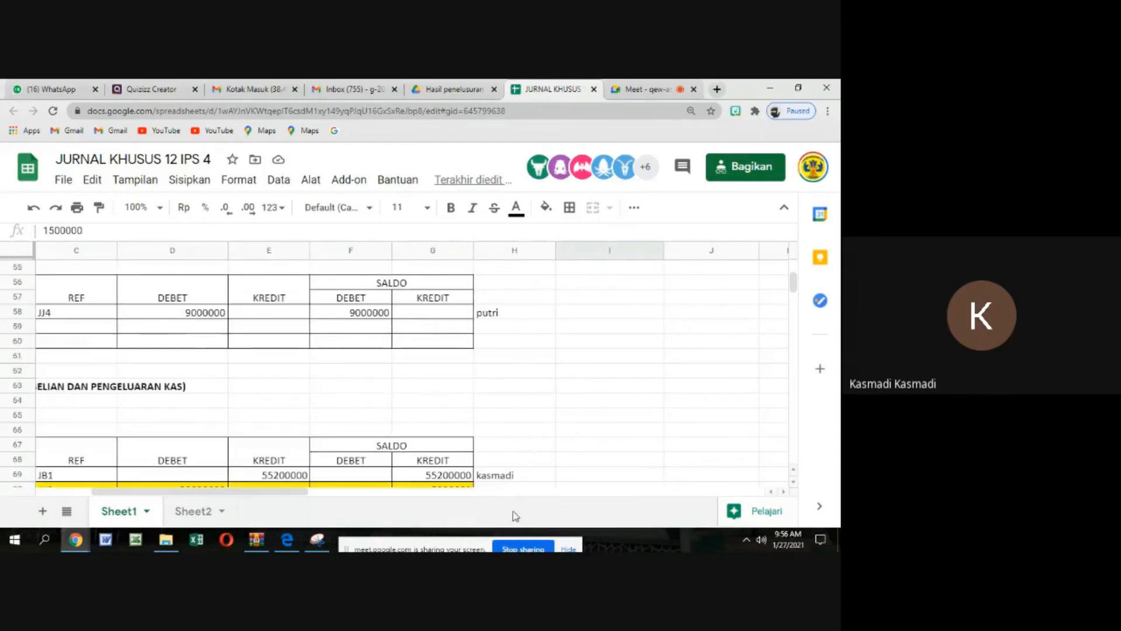
pyautogui.moveTo(293, 494); pyautogui.dragTo(241, 491)
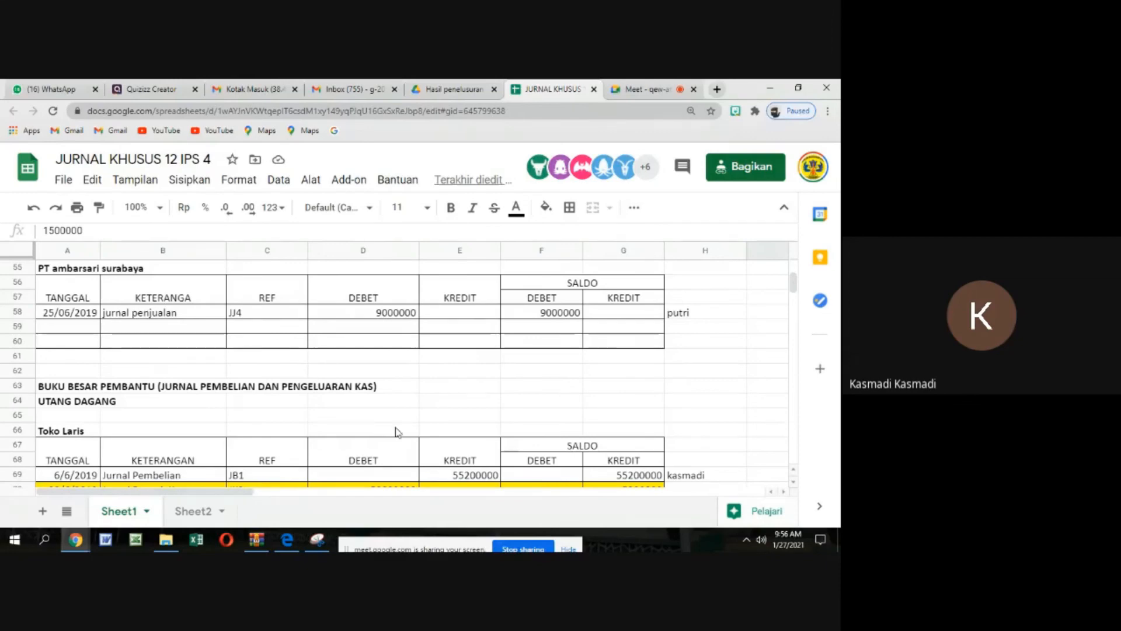
pyautogui.scroll(-5, 396, 431)
pyautogui.scroll(-7, 395, 431)
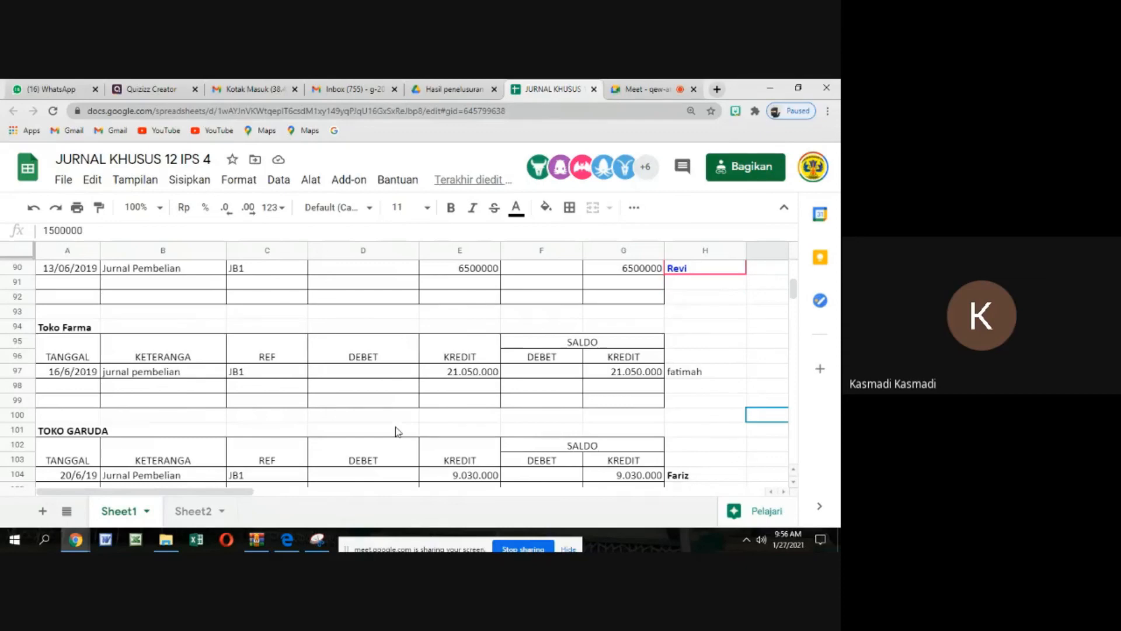
# Review the postings in the Toko Cahaya Jakarta, toko harum and PT GERBANG BEKASI ledgers, and switch back to the Google Meet call
pyautogui.scroll(-6, 395, 432)
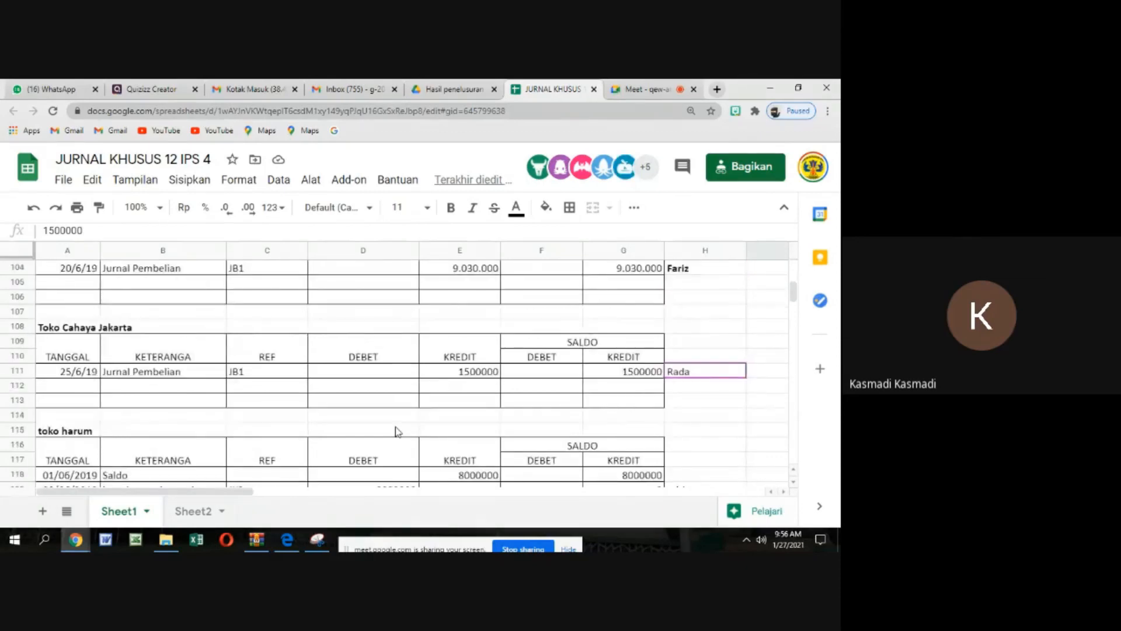
pyautogui.scroll(-2, 395, 432)
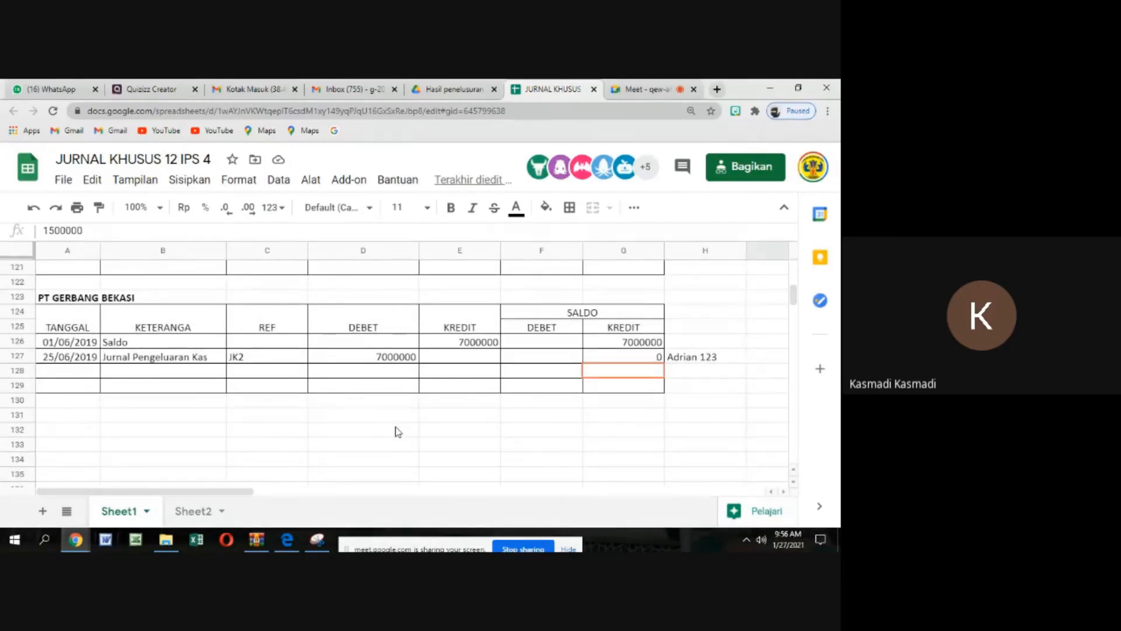
pyautogui.scroll(3, 526, 365)
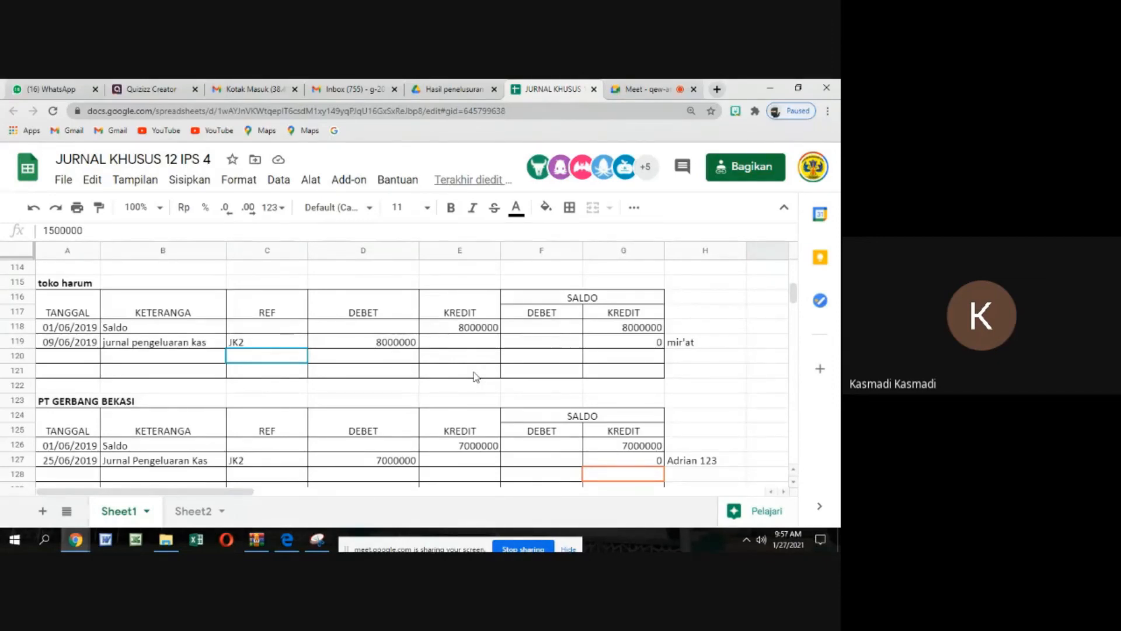
pyautogui.scroll(-2, 476, 376)
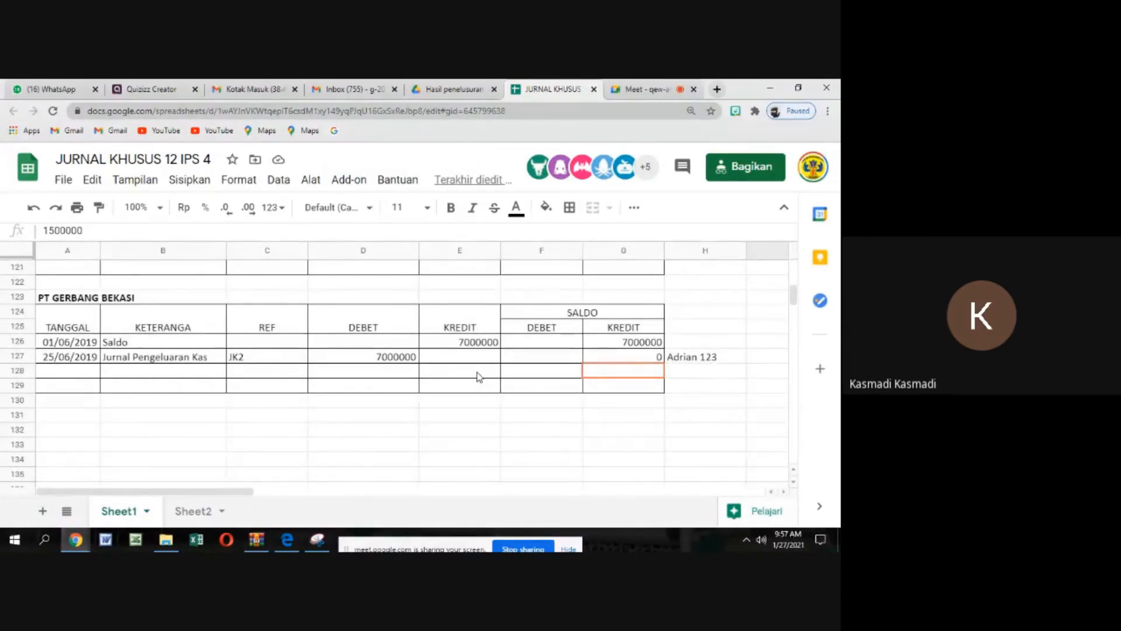
pyautogui.scroll(3, 477, 376)
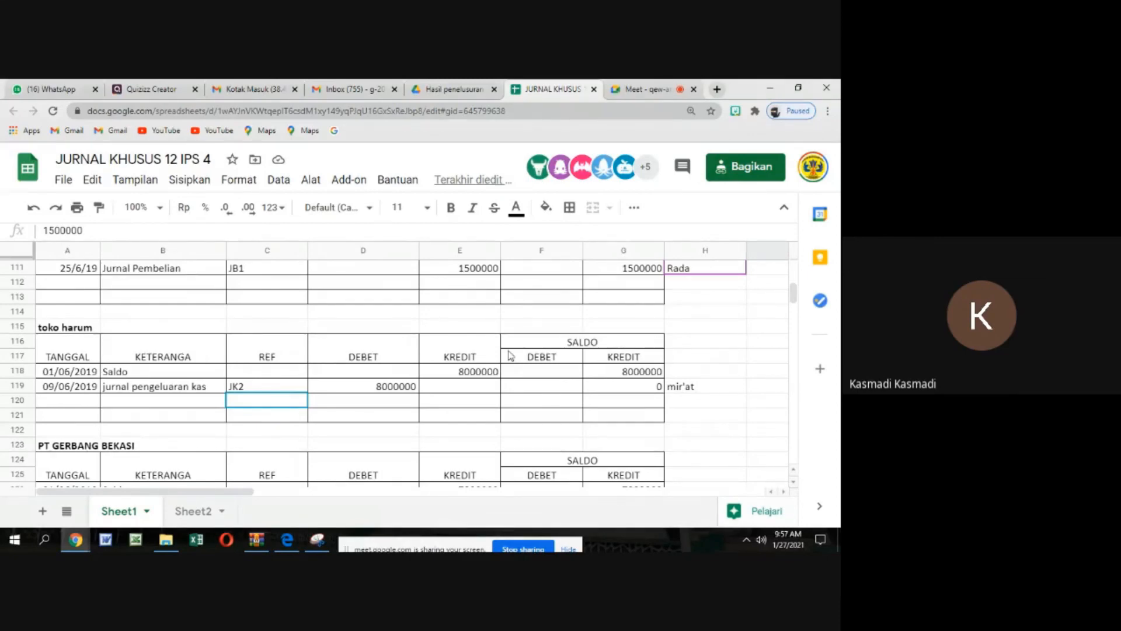
pyautogui.click(643, 88)
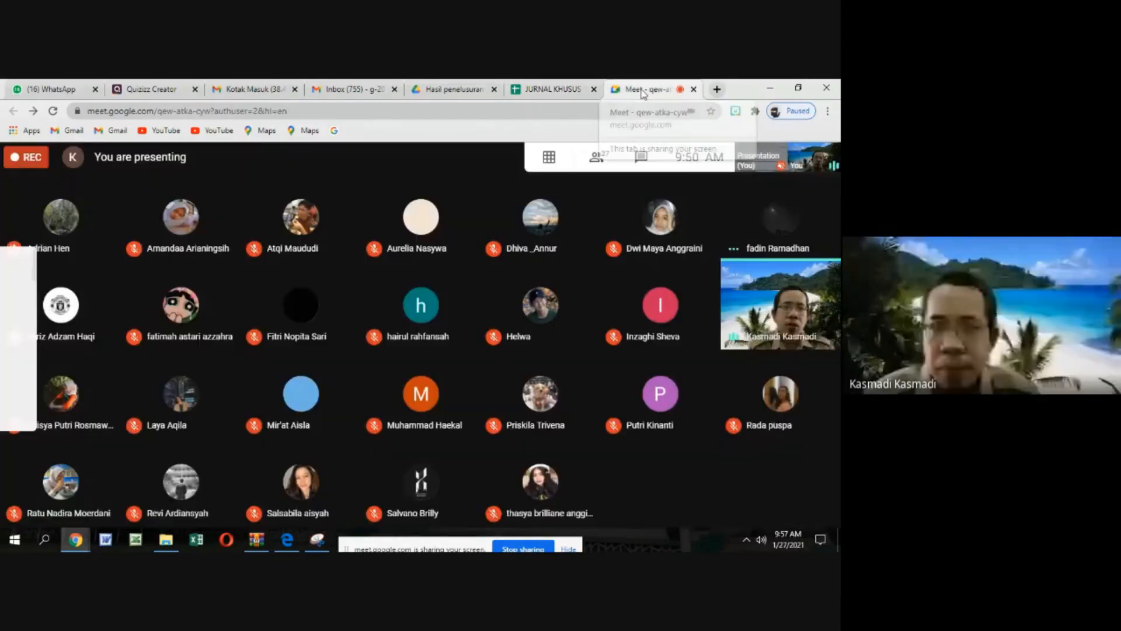